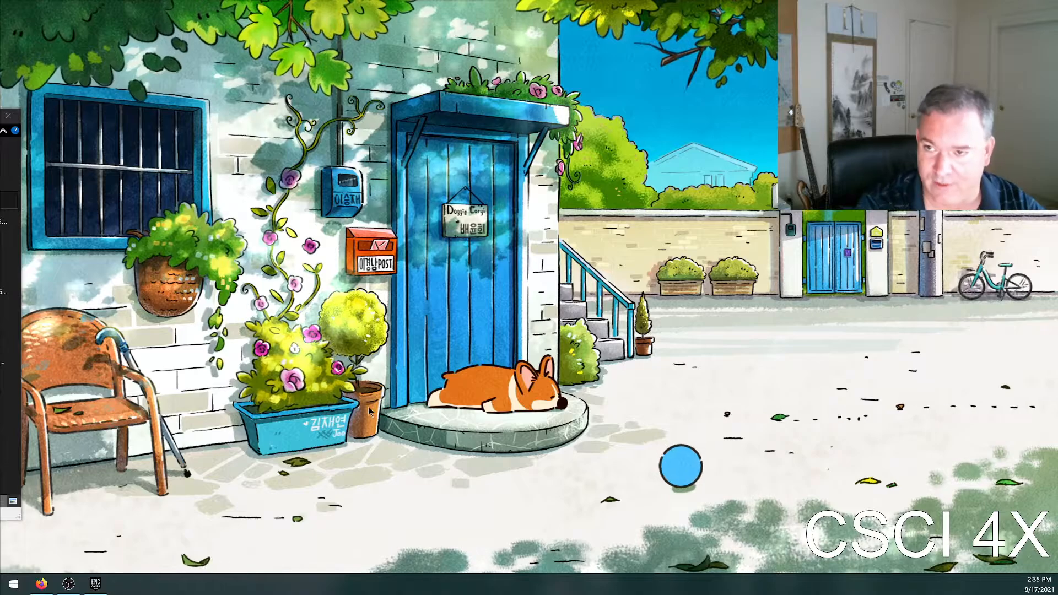
# Start Unreal Engine 4.26.2 from the Epic Games Launcher and open the recent Fall2021 project.
pyautogui.moveTo(110, 591)
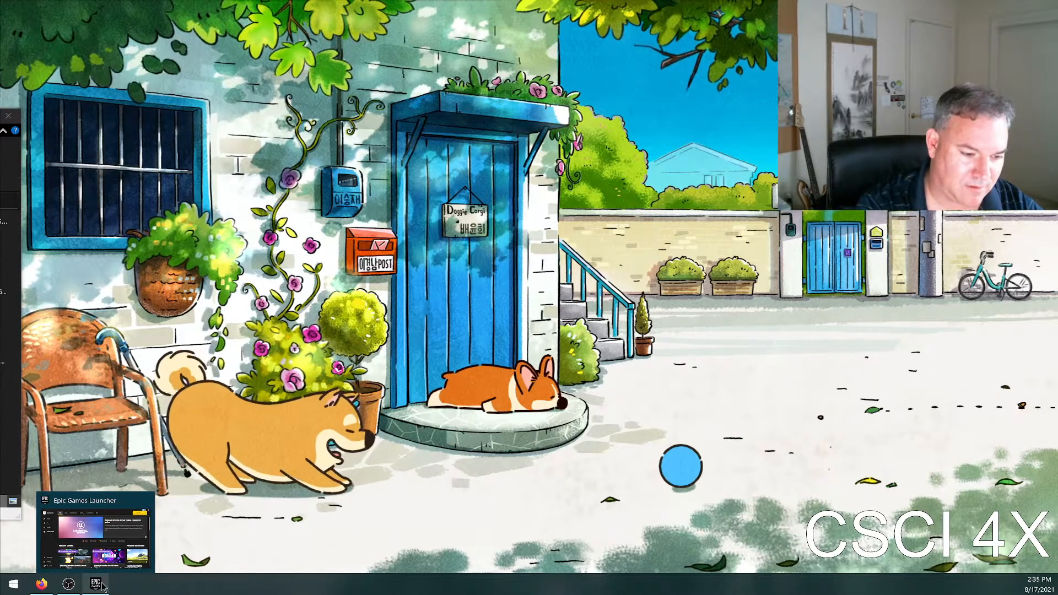
pyautogui.click(110, 532)
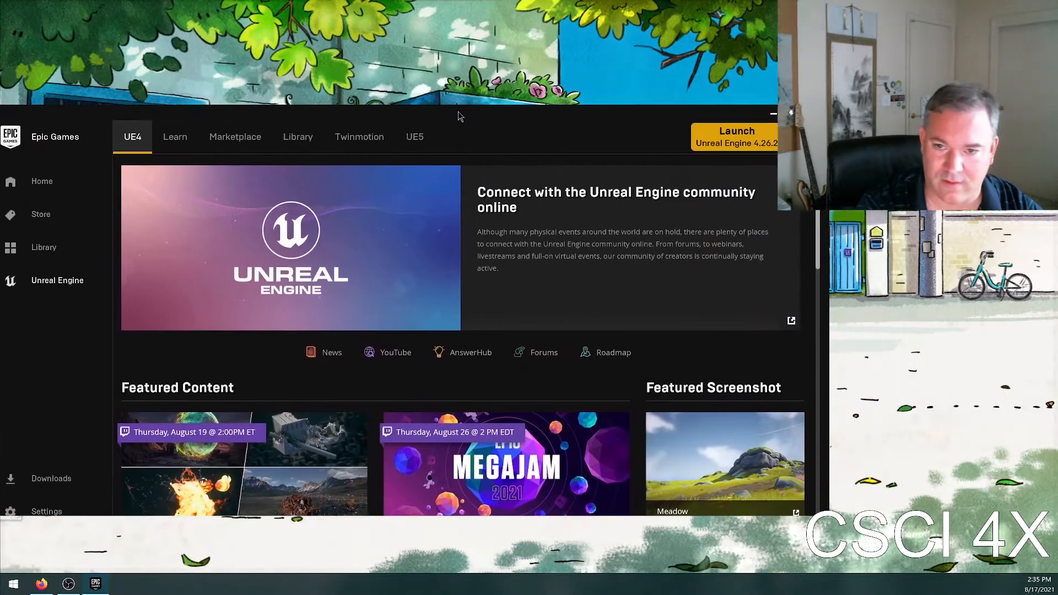
pyautogui.moveTo(460, 115); pyautogui.dragTo(387, 155)
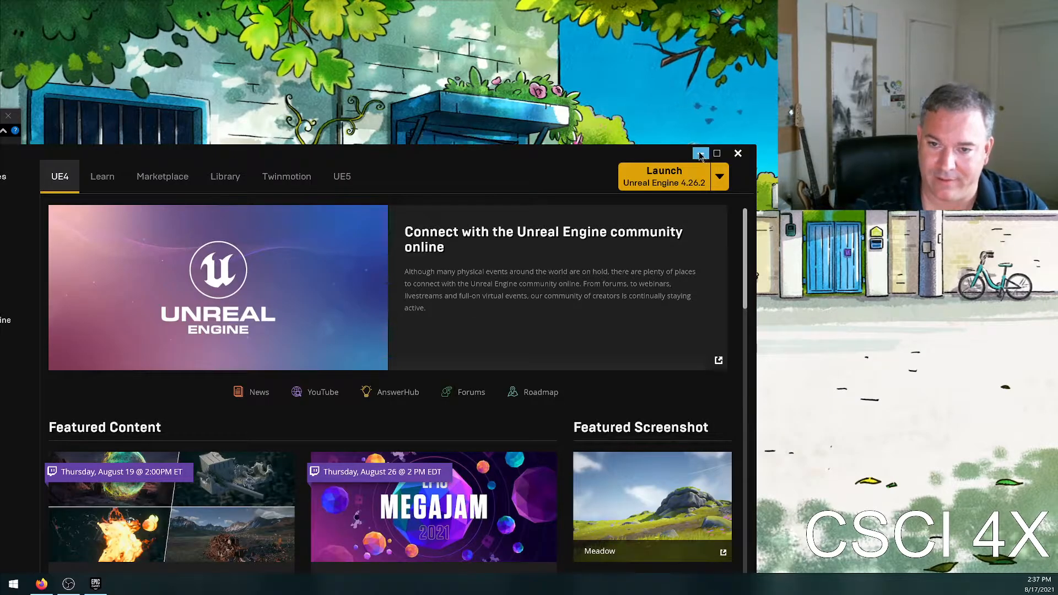
pyautogui.click(700, 154)
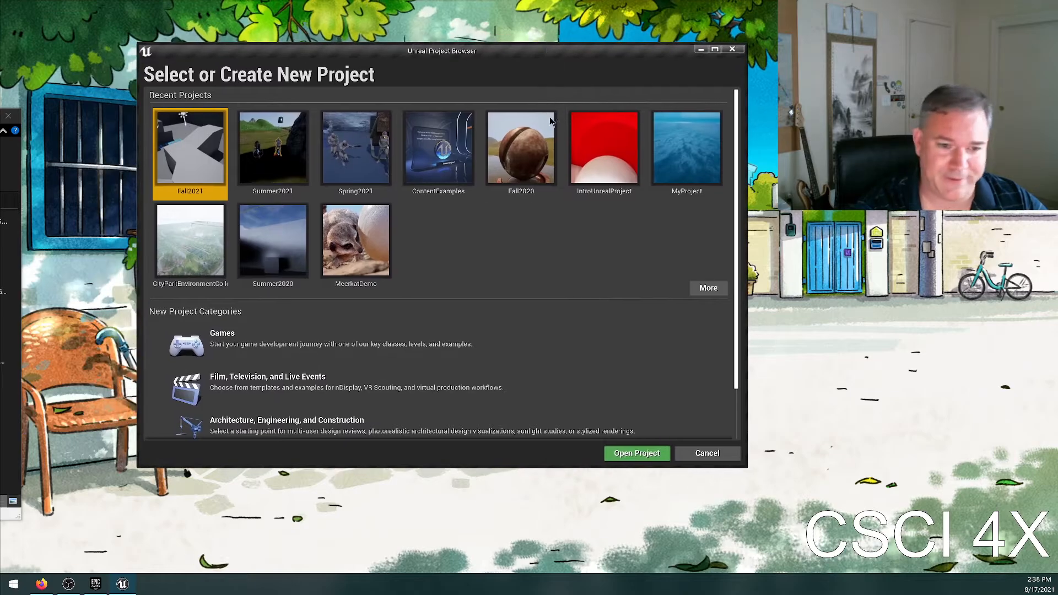
pyautogui.click(503, 262)
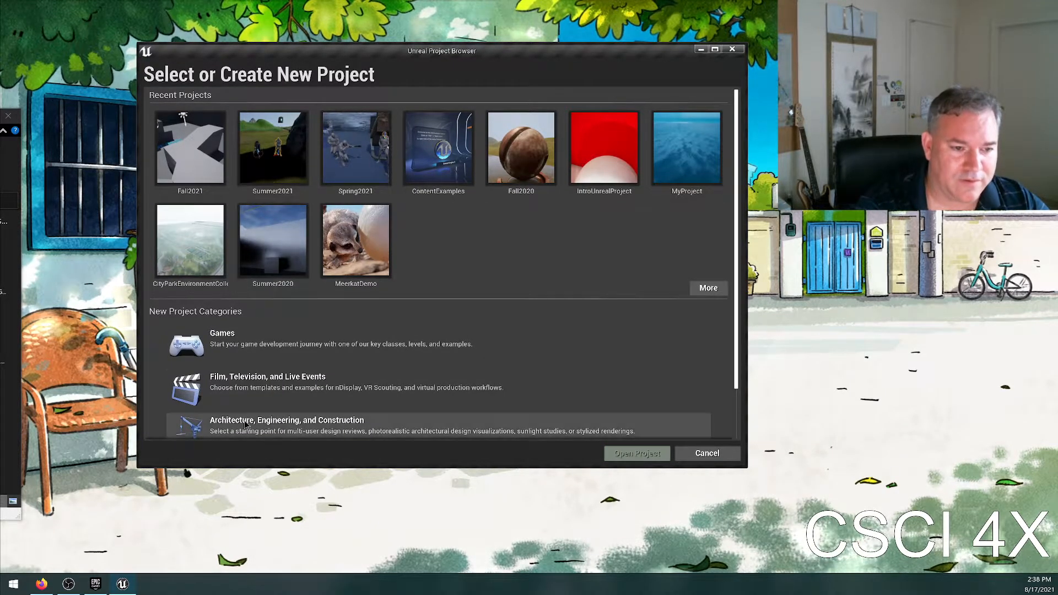
pyautogui.doubleClick(194, 147)
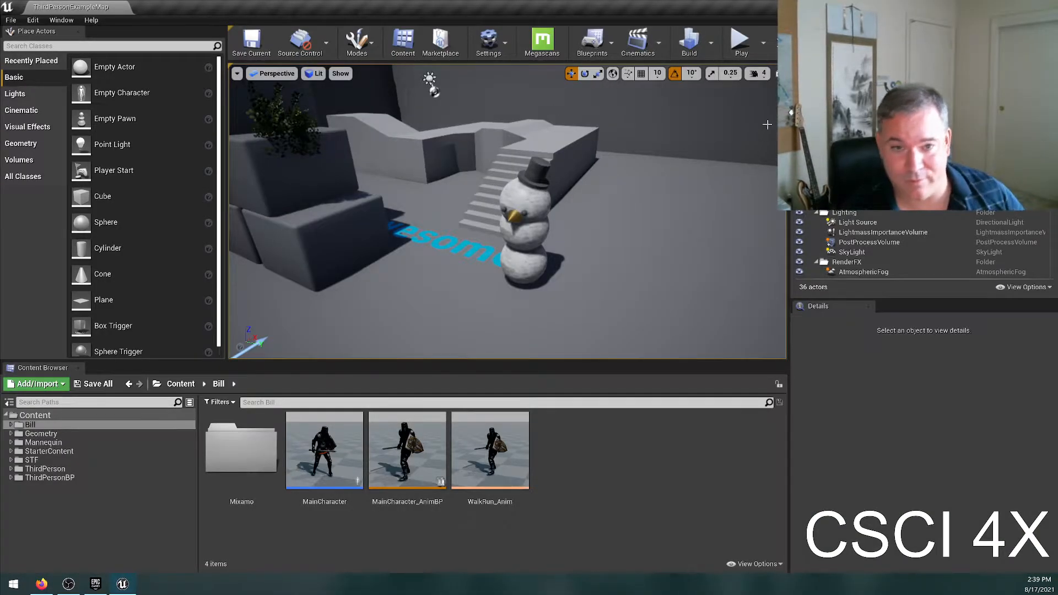
# Play-test the level by running the knight character around the snowman and stacked cubes, and end the play session.
pyautogui.click(740, 47)
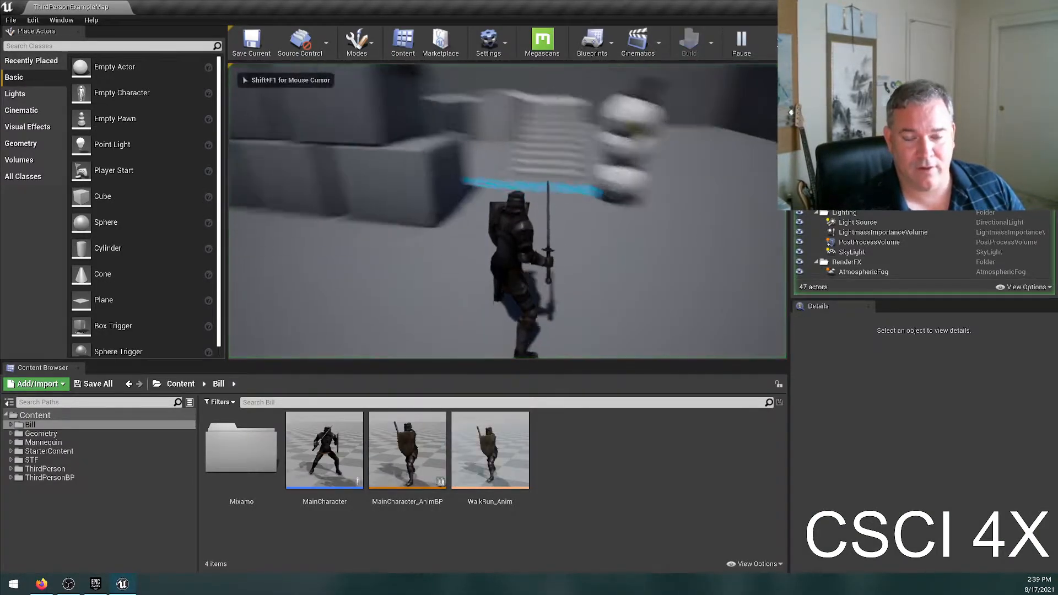
pyautogui.press('w')
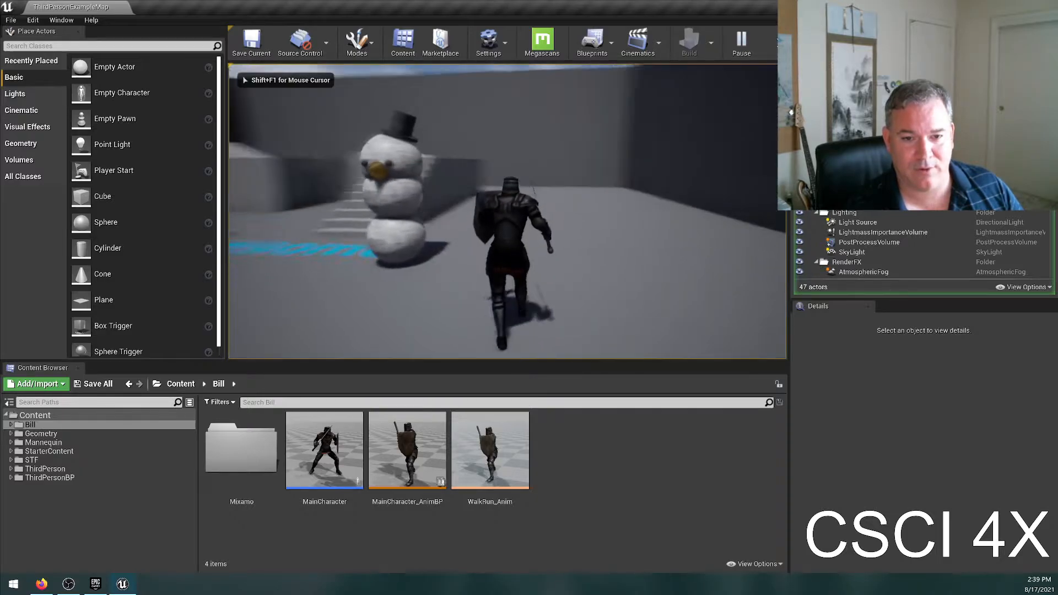
pyautogui.press('w')
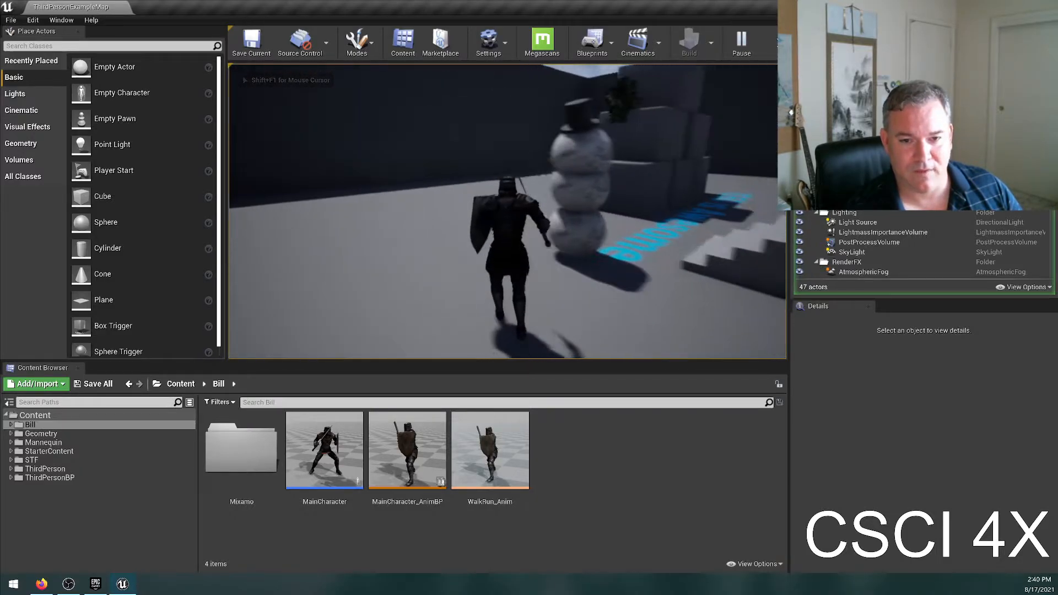
pyautogui.press('w')
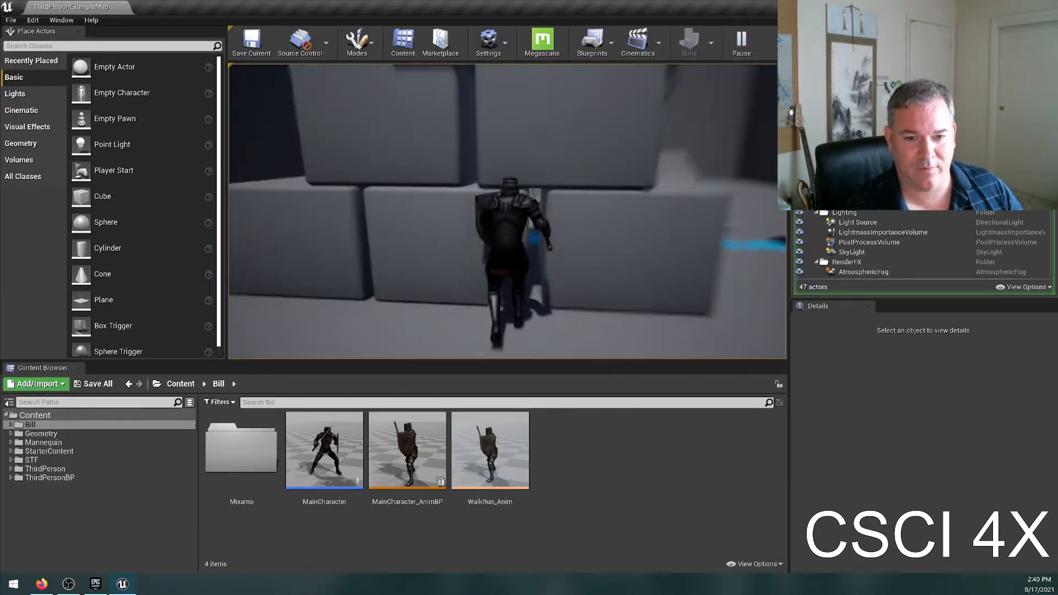
pyautogui.press('w')
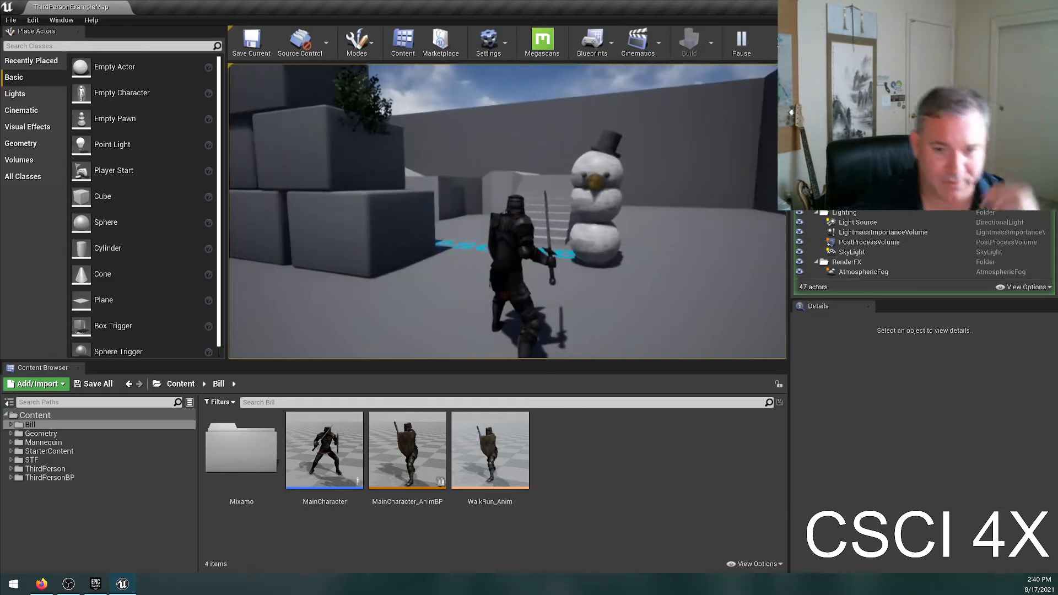
pyautogui.press('Escape')
# Place a basic sphere in front of the snowman and delete it.
pyautogui.moveTo(106, 222); pyautogui.dragTo(625, 232)
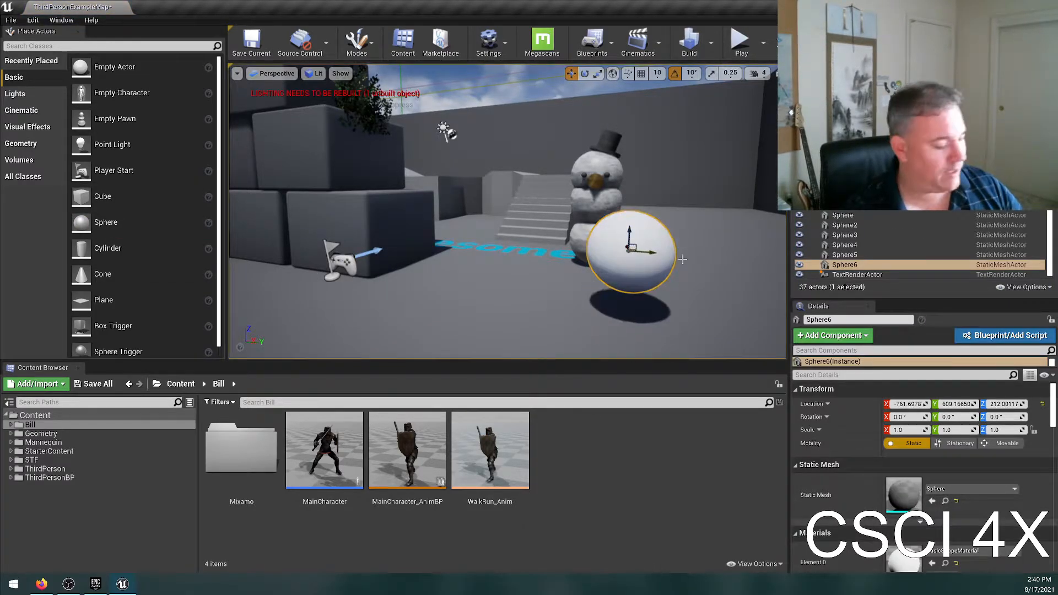
pyautogui.press('Delete')
# Save the current level.
pyautogui.moveTo(618, 138); pyautogui.dragTo(683, 165, button='right')
pyautogui.press('w')
pyautogui.press('e')
pyautogui.press('w')
pyautogui.press('s')
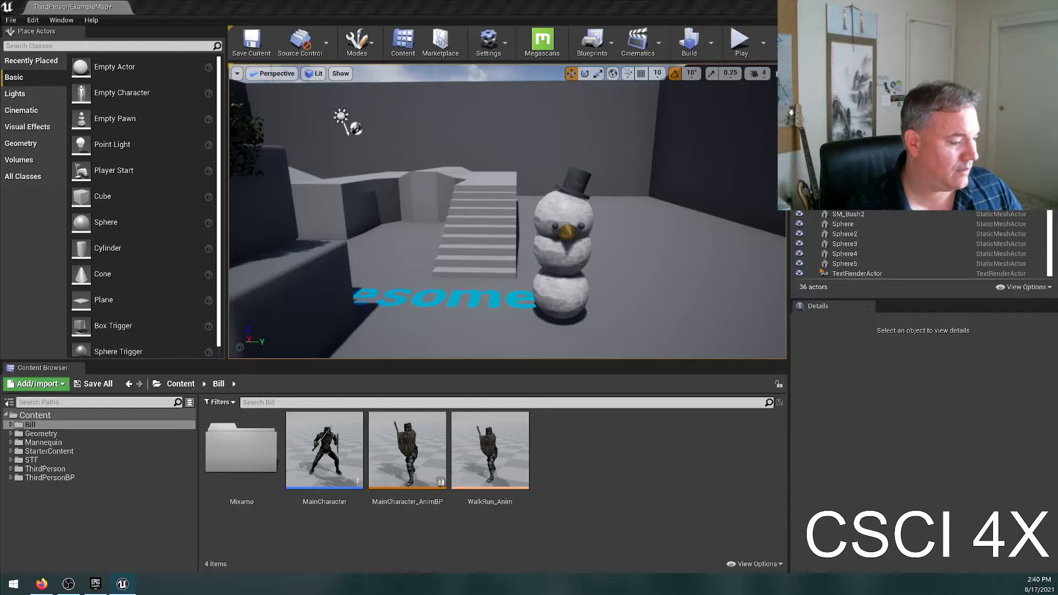
pyautogui.click(252, 43)
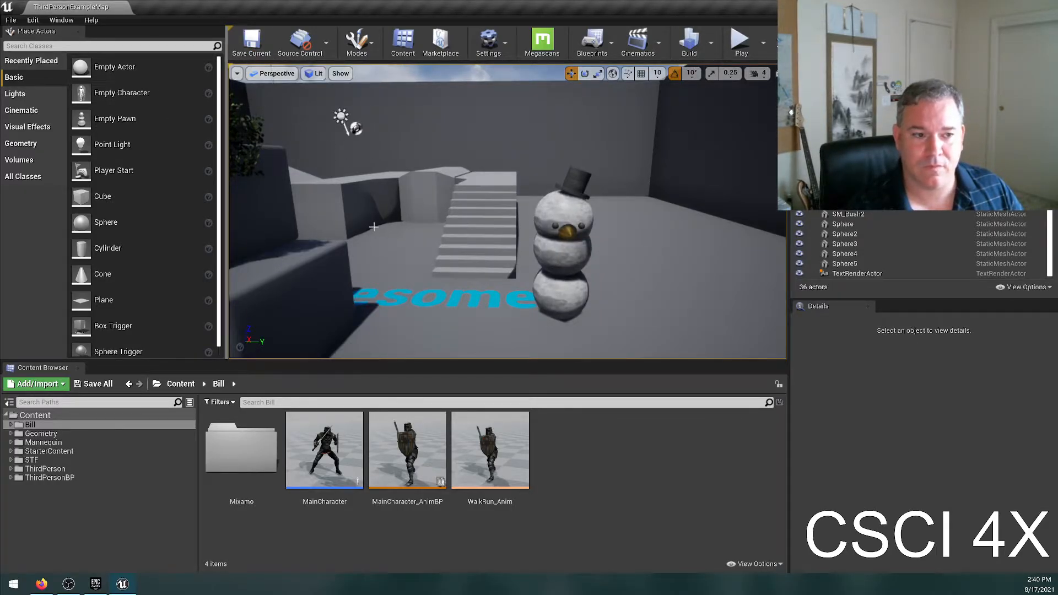
# Focus the viewport on listed level actors such as Sphere3 and CubeMesh to see which objects they are.
pyautogui.moveTo(374, 226); pyautogui.dragTo(777, 242, button='right')
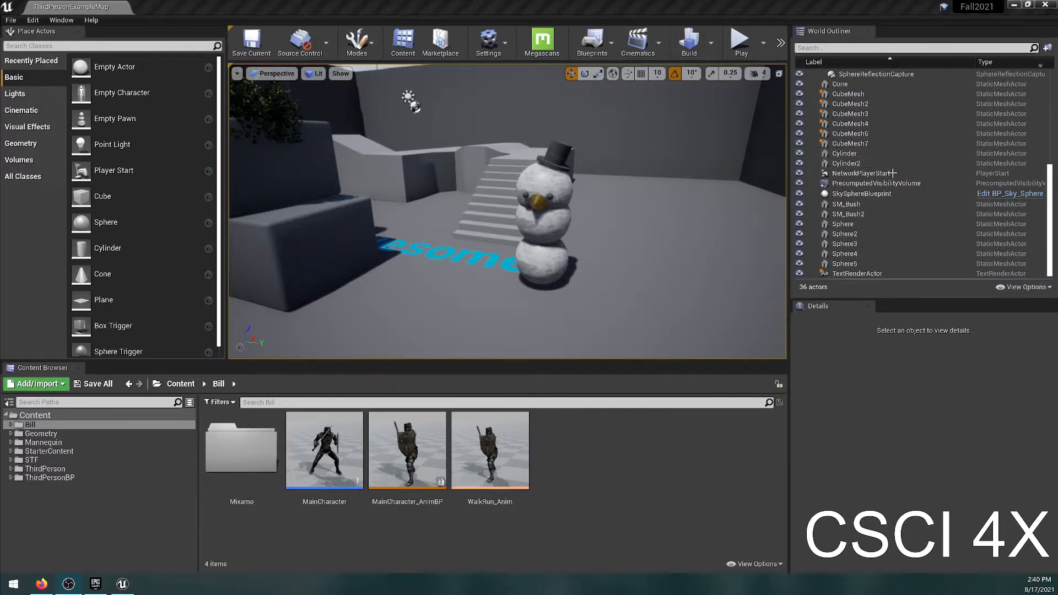
pyautogui.doubleClick(867, 115)
pyautogui.doubleClick(866, 246)
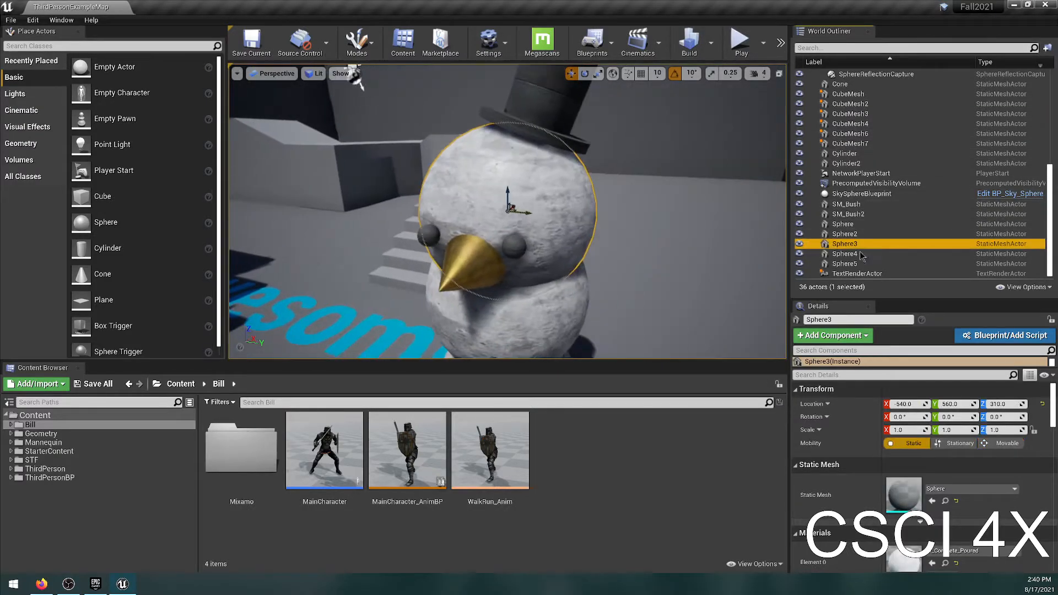
pyautogui.scroll(2, 886, 148)
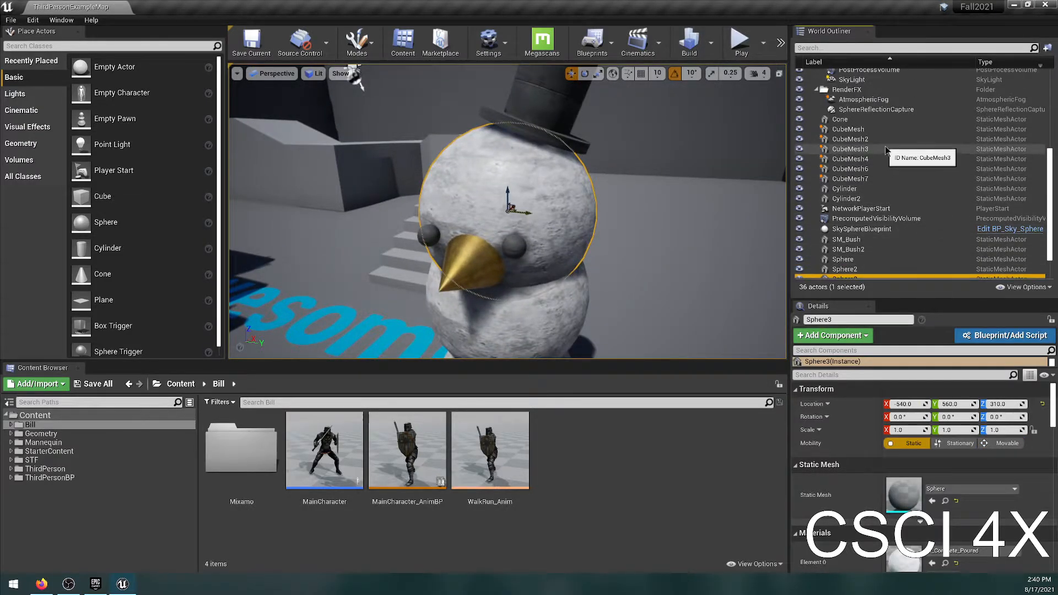
pyautogui.click(886, 149)
pyautogui.doubleClick(858, 128)
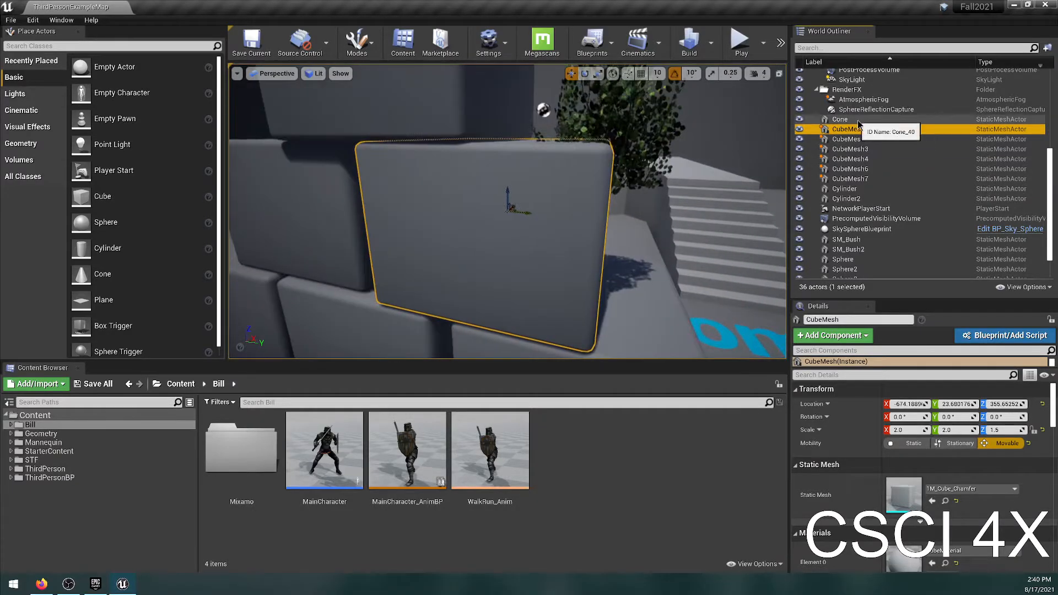
# Locate the Cone actor that forms the snowman's nose and rename it Frosty's Nose.
pyautogui.doubleClick(856, 119)
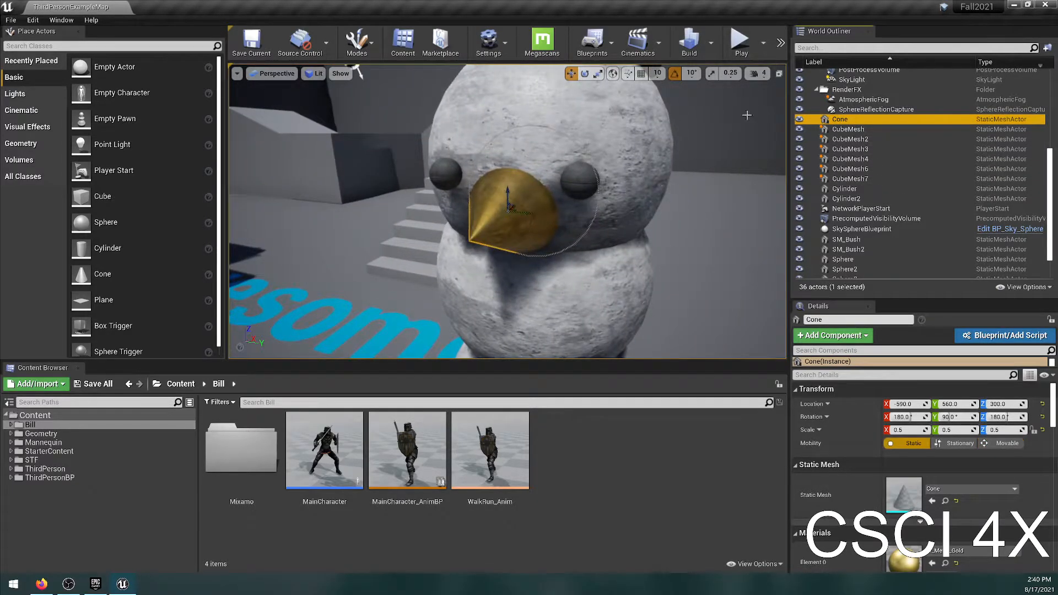
pyautogui.click(823, 322)
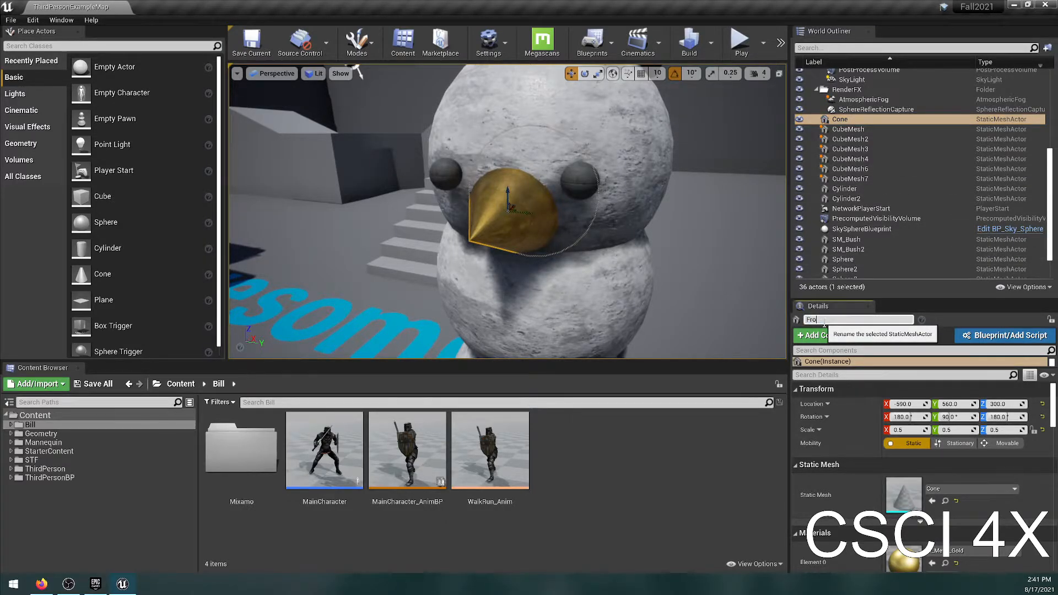
pyautogui.write("Frosty's Nose")
pyautogui.press('Return')
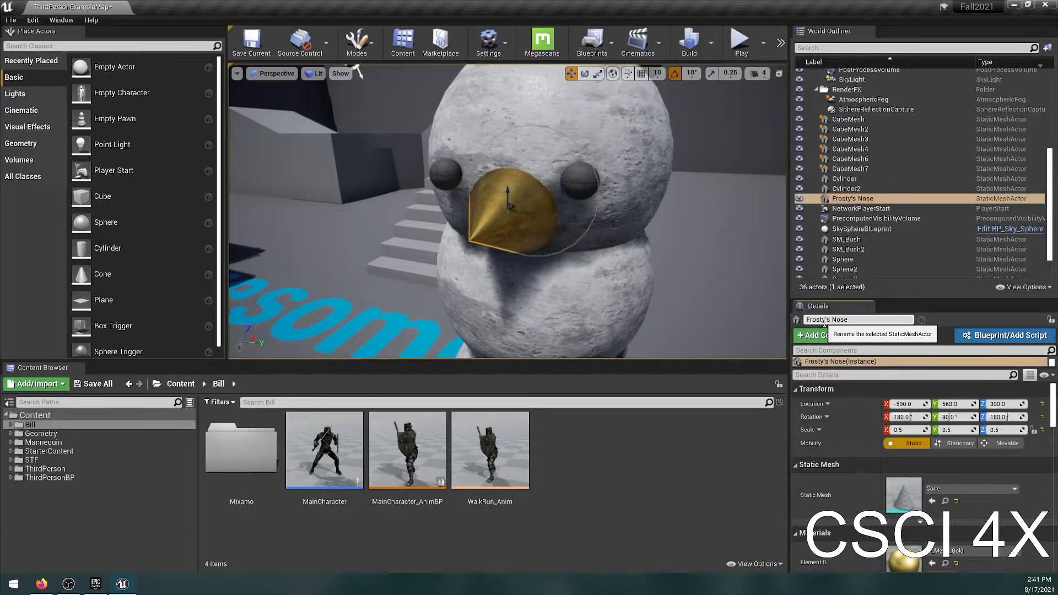
# Focus the viewport in turn on the hat's Cylinder, Frosty's Nose and the Arena wall actors.
pyautogui.doubleClick(845, 178)
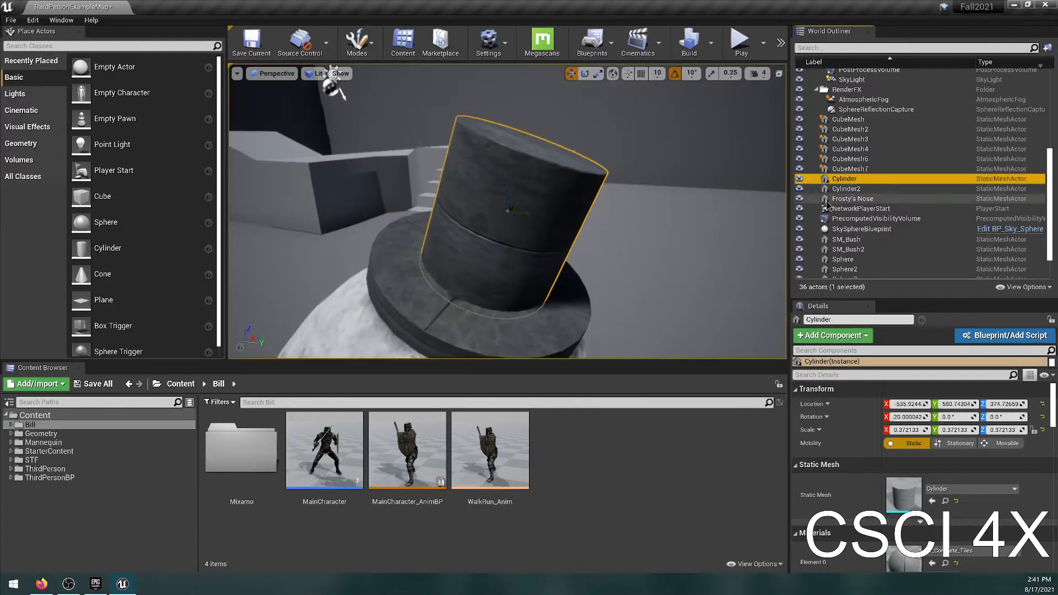
pyautogui.doubleClick(848, 199)
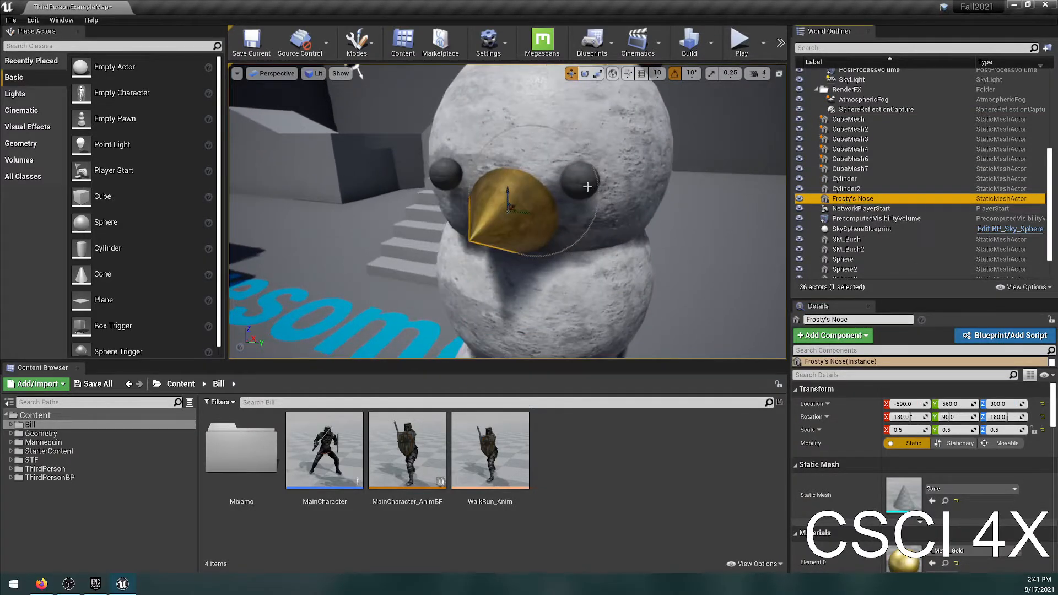
pyautogui.scroll(6, 903, 190)
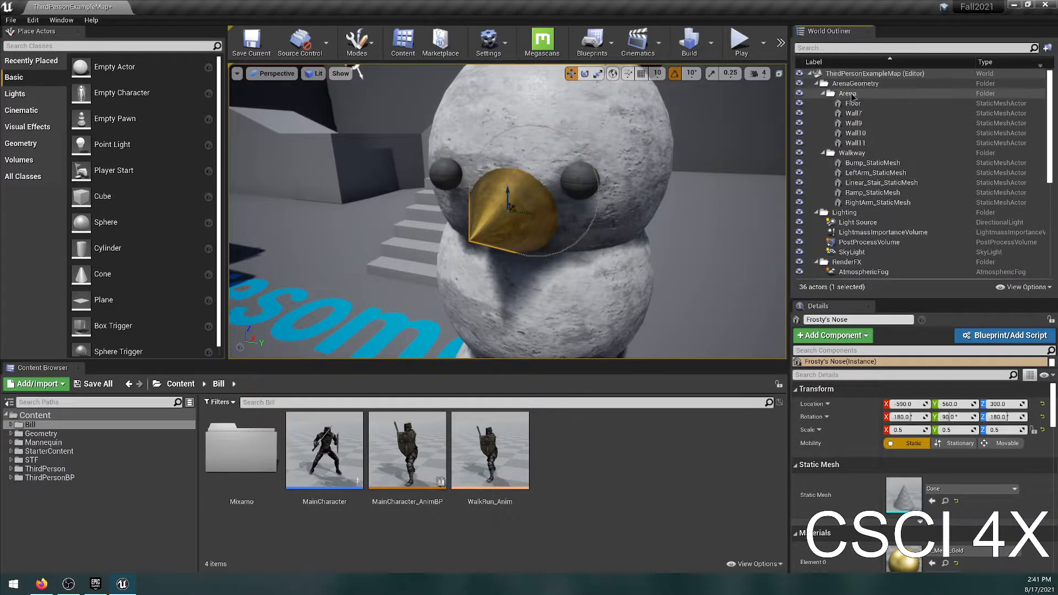
pyautogui.doubleClick(851, 103)
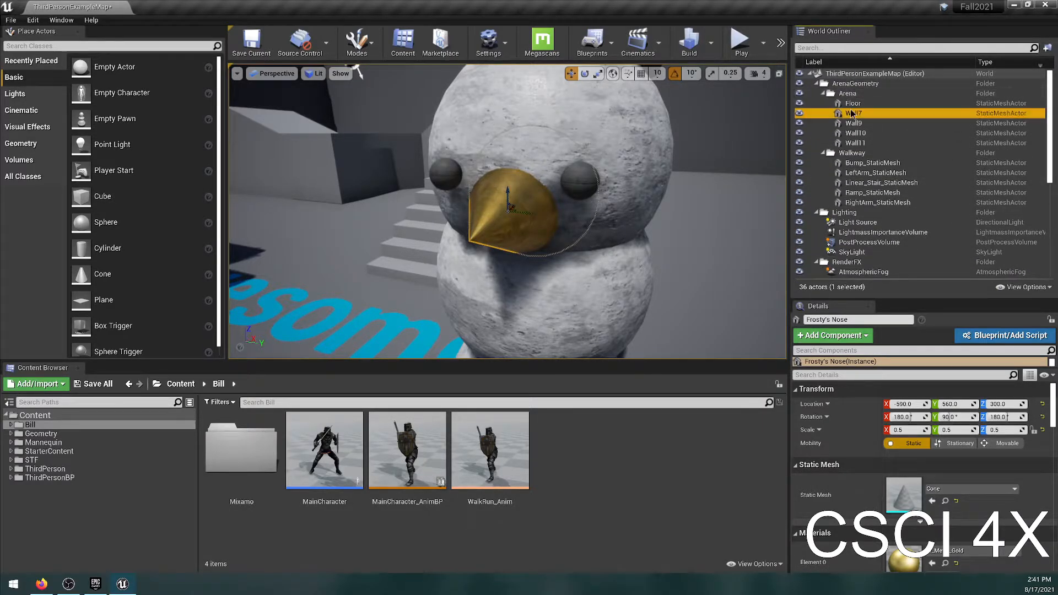
pyautogui.doubleClick(851, 133)
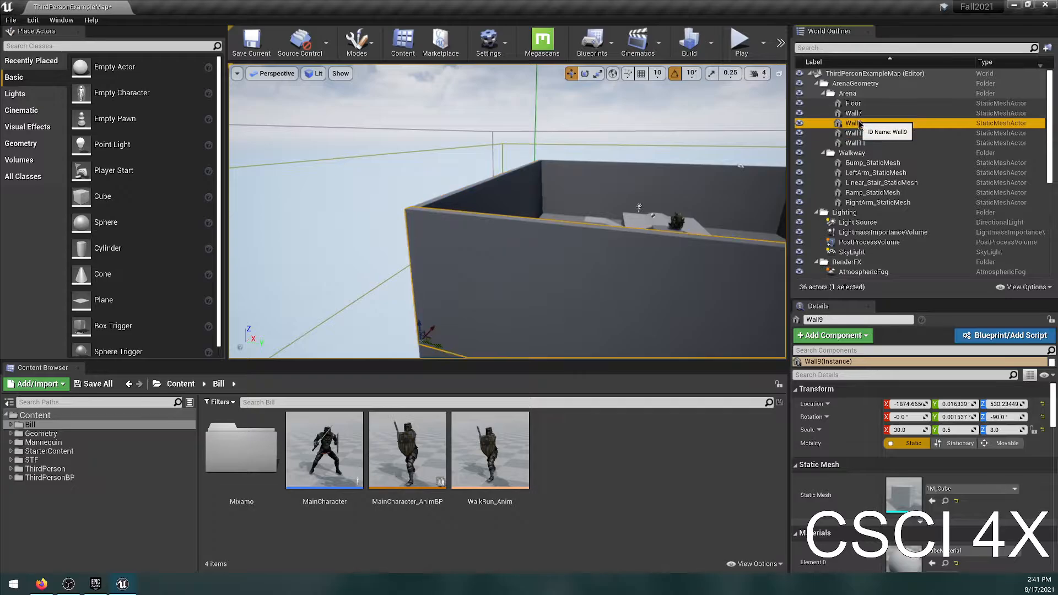
pyautogui.doubleClick(851, 143)
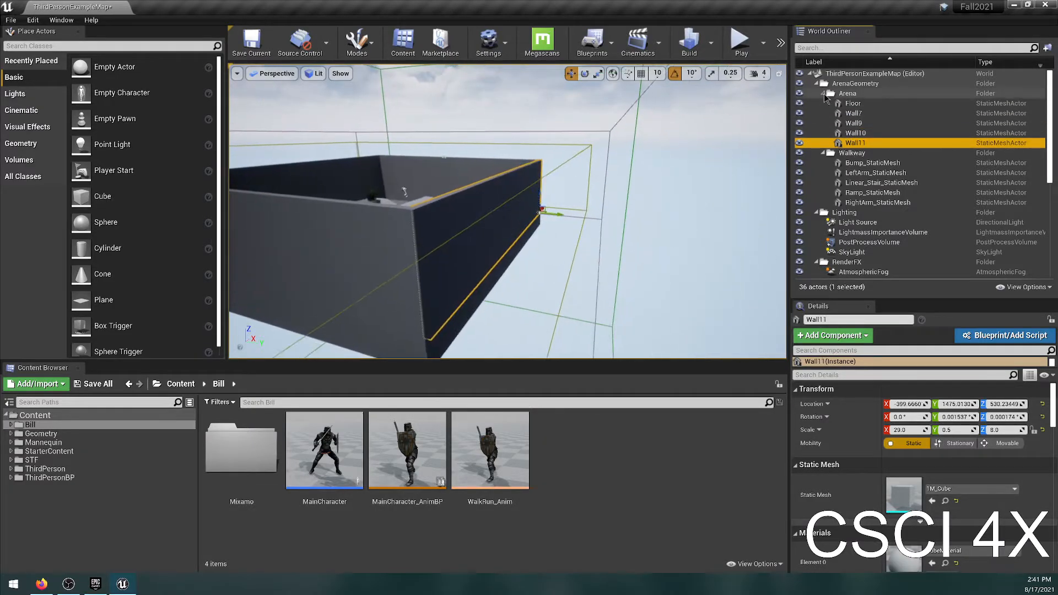
# Collapse the Arena, Walkway and ArenaGeometry folders in the World Outliner.
pyautogui.click(822, 93)
pyautogui.click(822, 103)
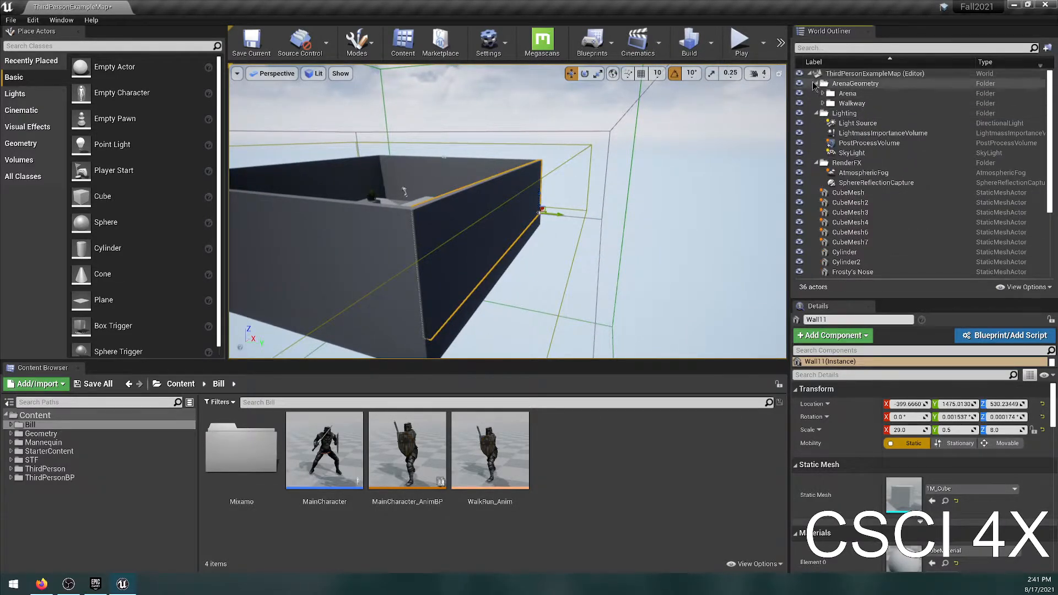
pyautogui.click(815, 84)
# Inspect the Light Source, PostProcessVolume and SkyLight actors in the Lighting folder and bring the snowman back into view.
pyautogui.click(857, 103)
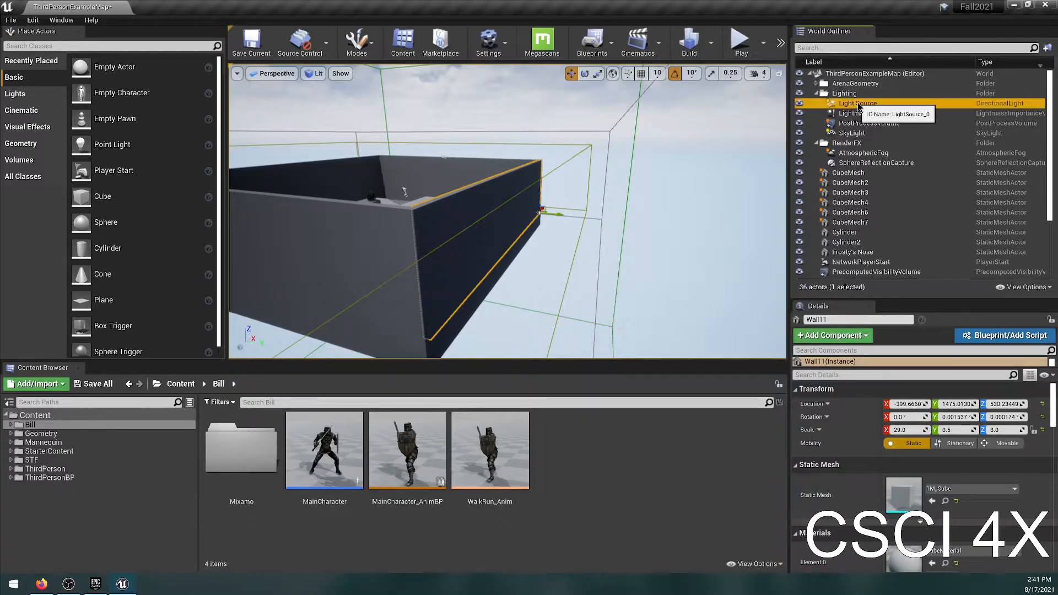
pyautogui.doubleClick(857, 104)
pyautogui.doubleClick(859, 124)
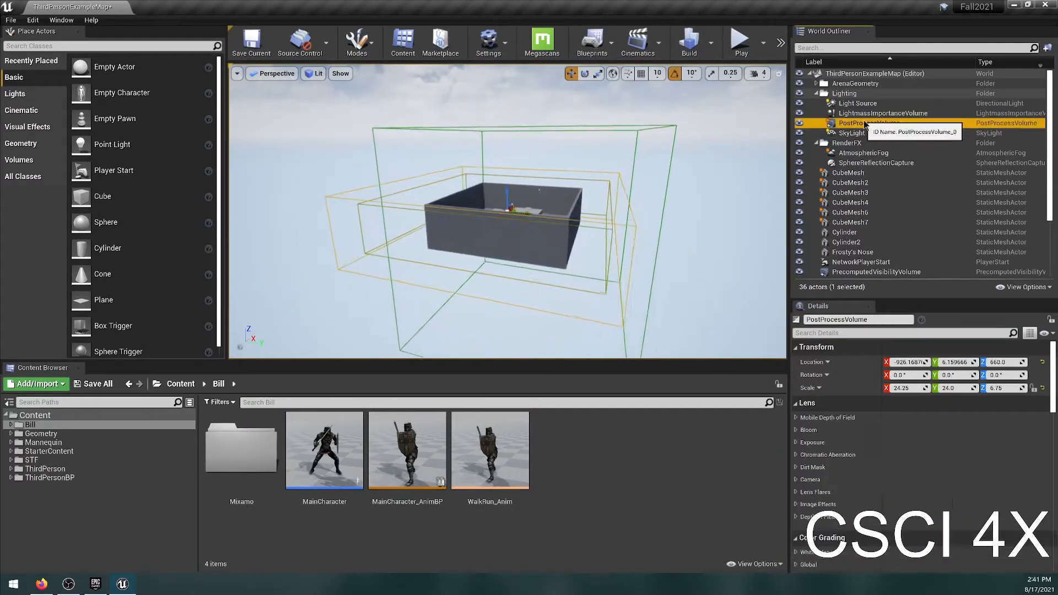
pyautogui.doubleClick(852, 133)
pyautogui.moveTo(551, 195); pyautogui.dragTo(579, 221, button='right')
pyautogui.press('a')
pyautogui.press('w')
pyautogui.press('w')
pyautogui.press('s')
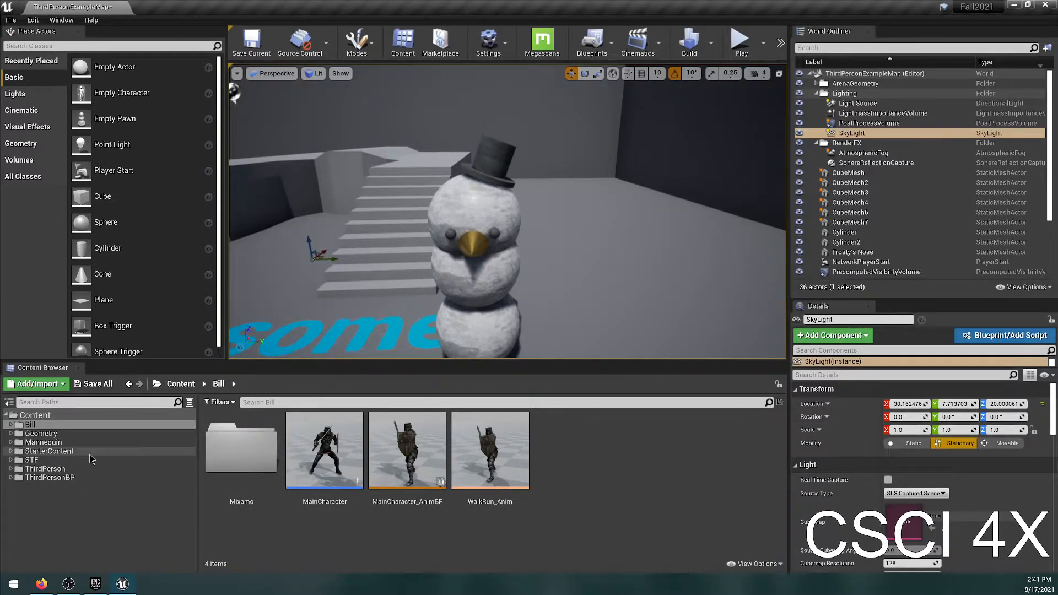
# Open the Materials folder inside StarterContent.
pyautogui.click(56, 451)
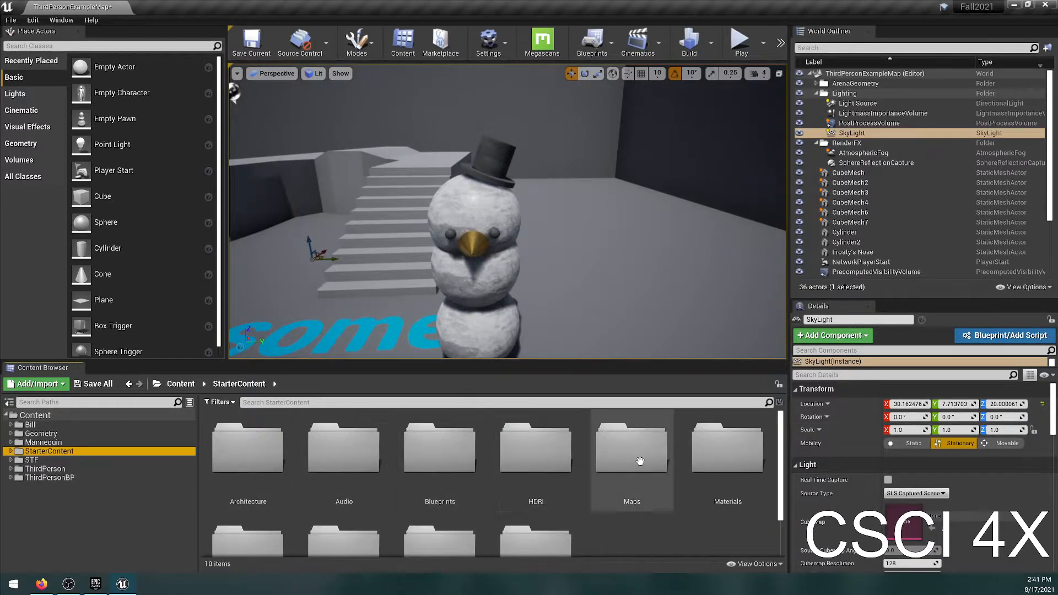
pyautogui.doubleClick(724, 446)
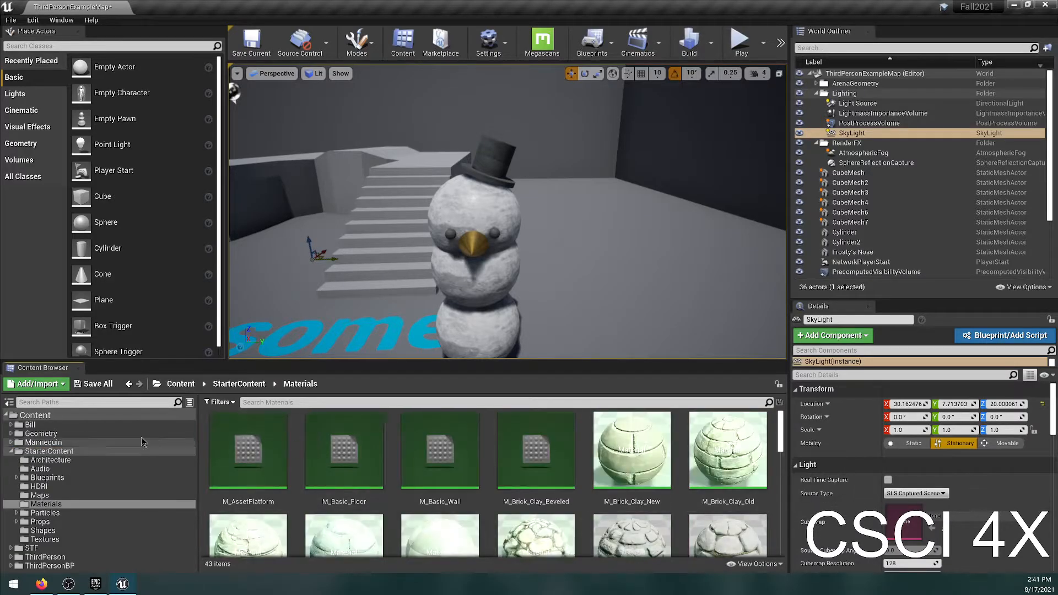
# Apply the M_Basic_Floor material to the snowman's middle sphere and undo the change.
pyautogui.click(344, 449)
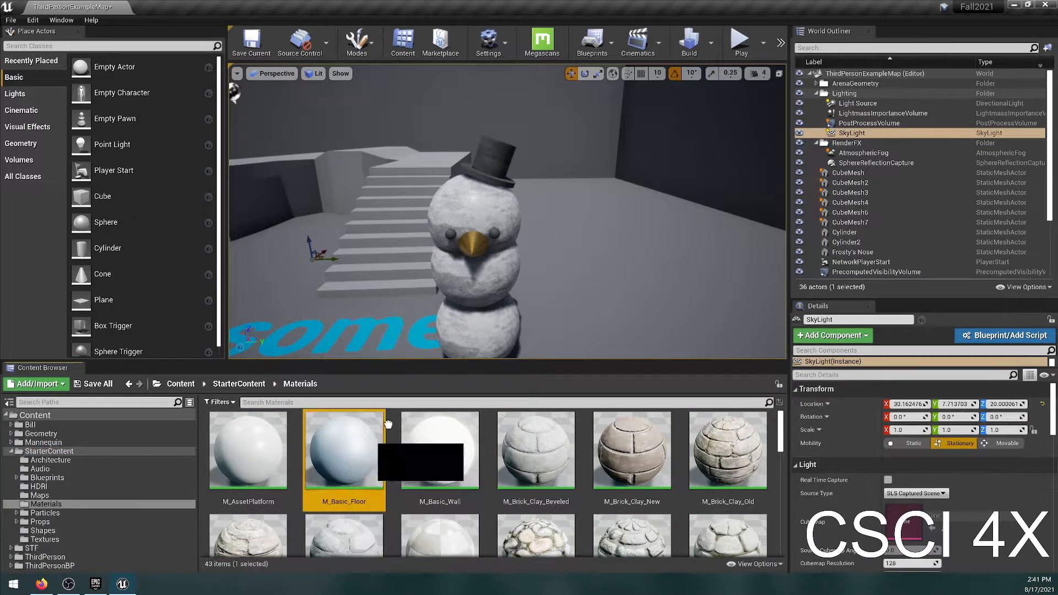
pyautogui.moveTo(497, 275); pyautogui.dragTo(466, 290)
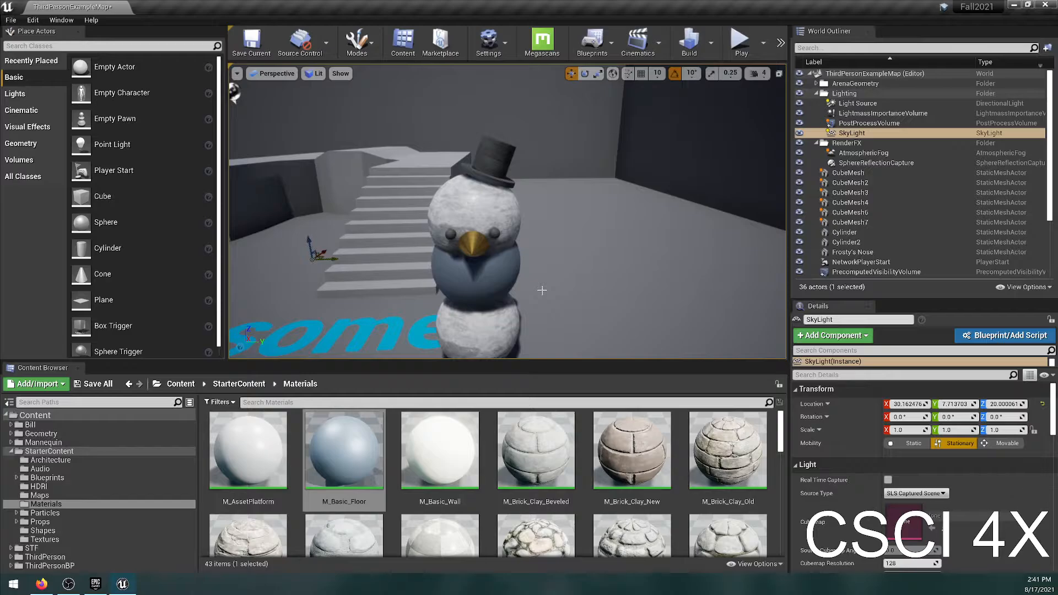
pyautogui.hotkey('ctrl', 'z')
pyautogui.scroll(-5, 565, 461)
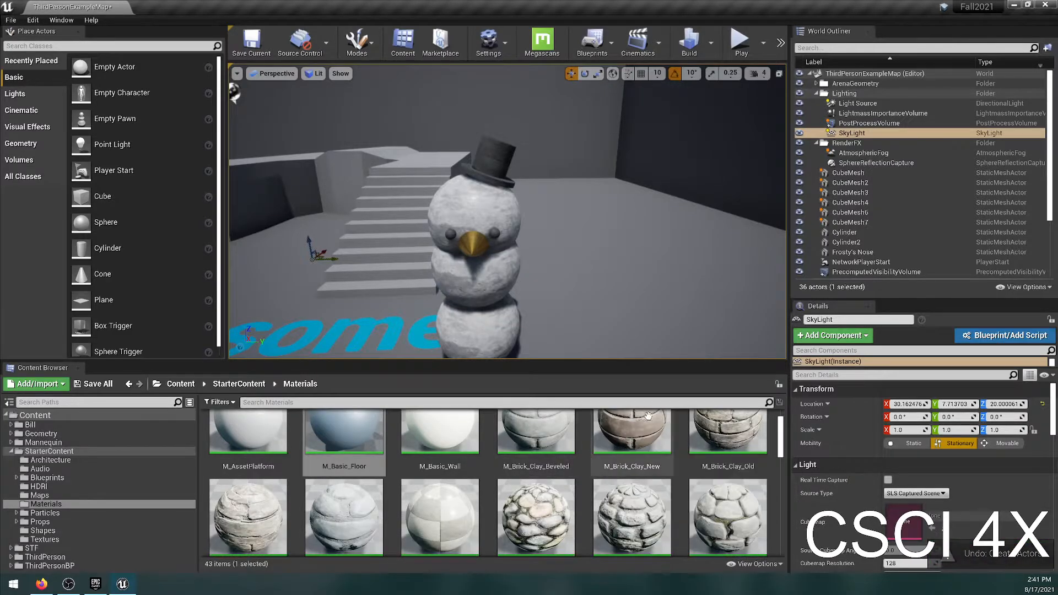
# Apply the M_Wood_Floor_Walnut_Polished material to the arena floor and undo the change.
pyautogui.scroll(-7, 565, 461)
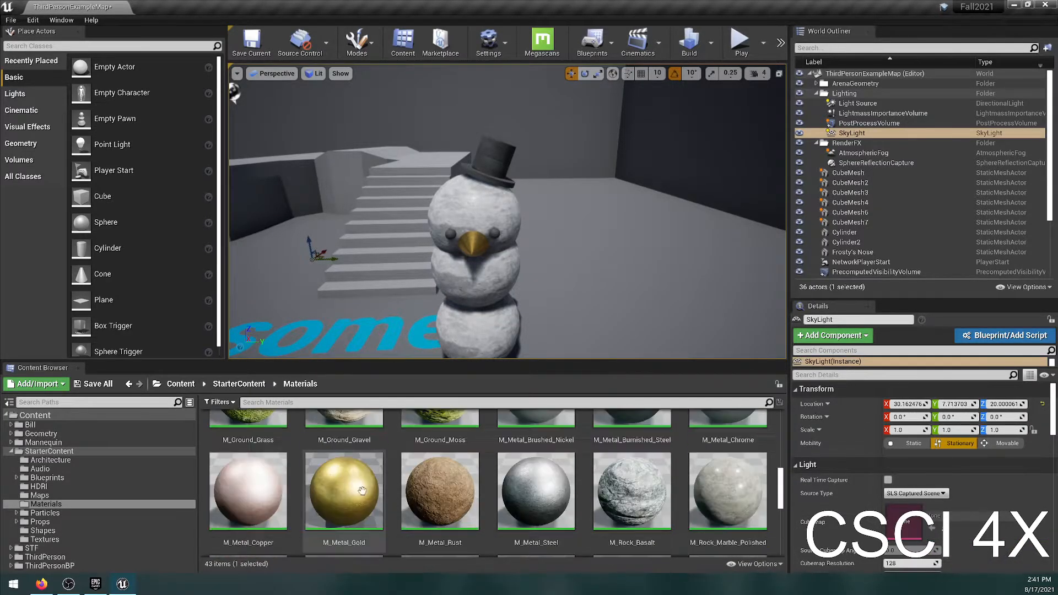
pyautogui.scroll(-2, 562, 503)
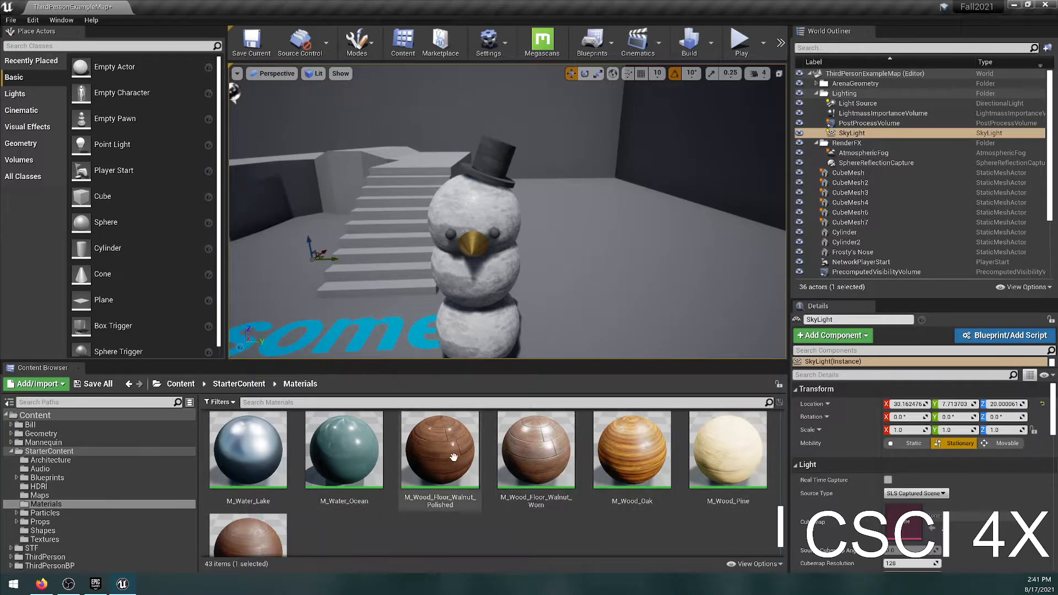
pyautogui.moveTo(439, 449); pyautogui.dragTo(636, 343)
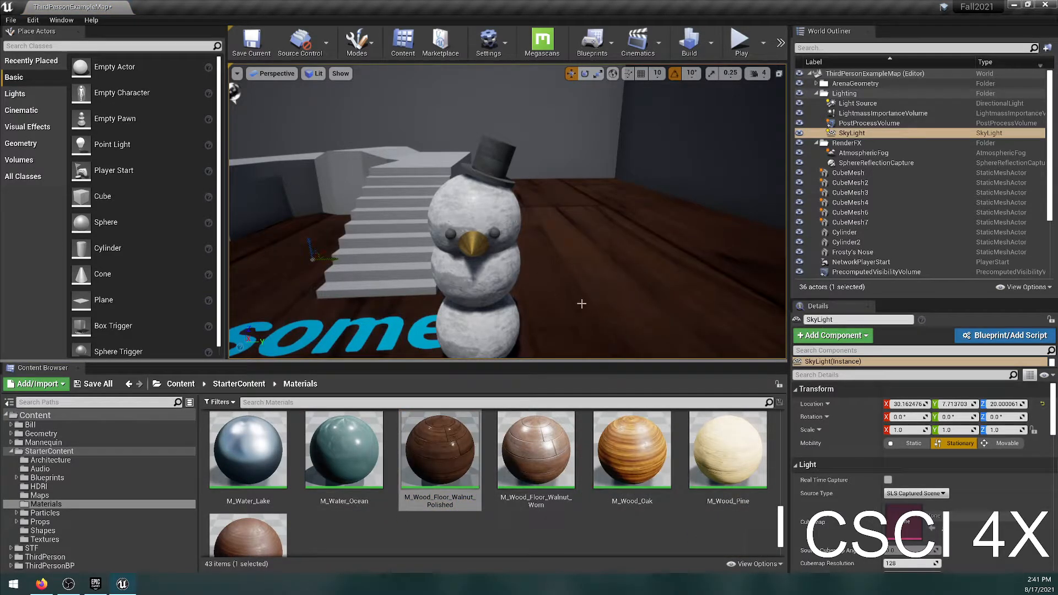
pyautogui.moveTo(599, 313); pyautogui.dragTo(562, 286, button='right')
pyautogui.hotkey('ctrl', 'z')
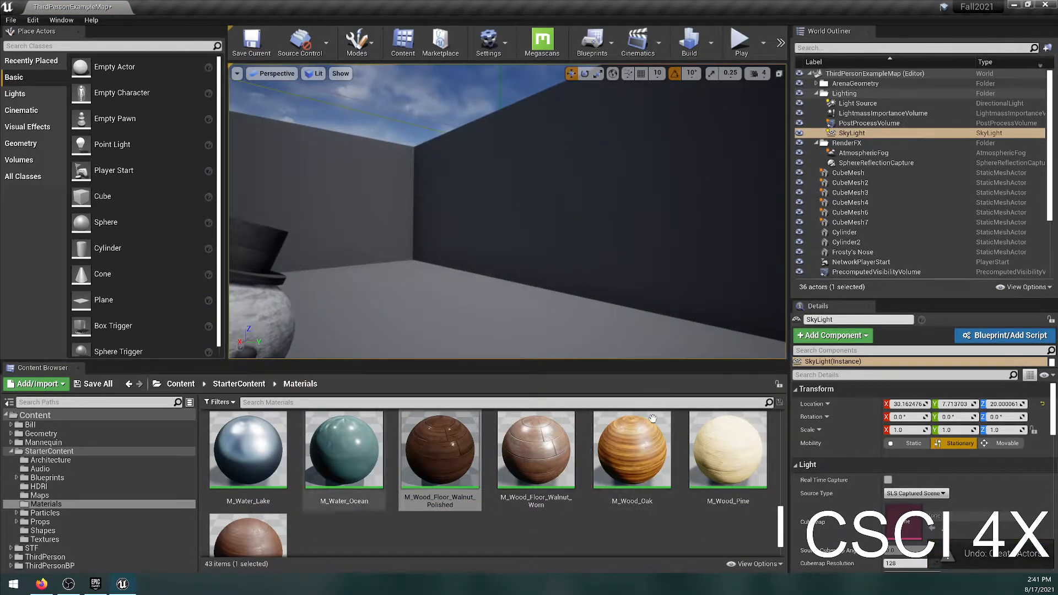
# Apply the M_Wood_Oak material to the arena wall and undo the change.
pyautogui.moveTo(631, 449); pyautogui.dragTo(639, 298)
pyautogui.moveTo(639, 297); pyautogui.dragTo(512, 308, button='right')
pyautogui.hotkey('ctrl', 'z')
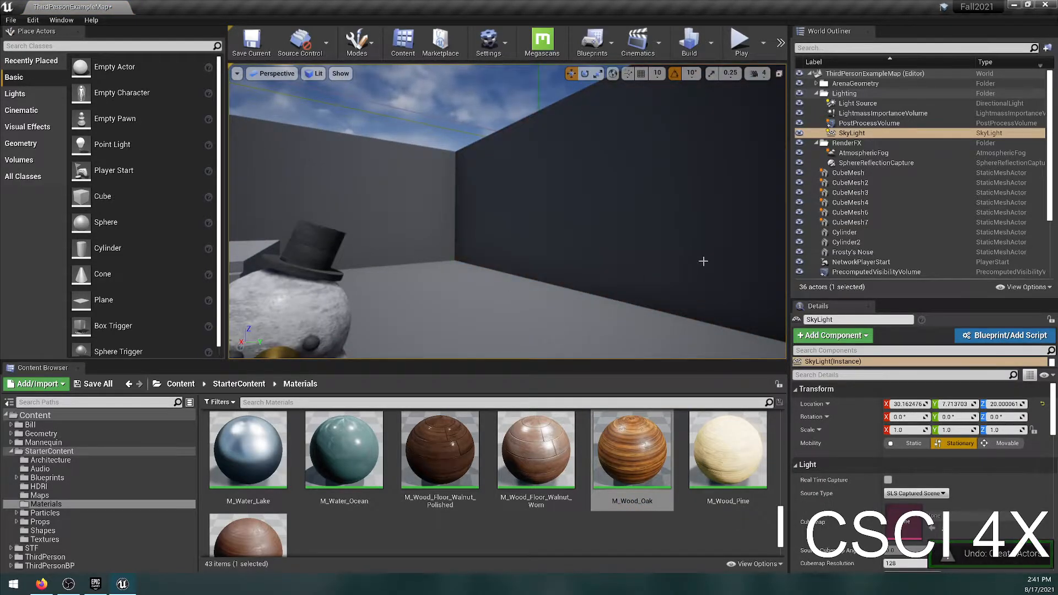
# Select the crown of the snowman's hat and look through the starter materials.
pyautogui.moveTo(547, 247); pyautogui.dragTo(485, 250, button='right')
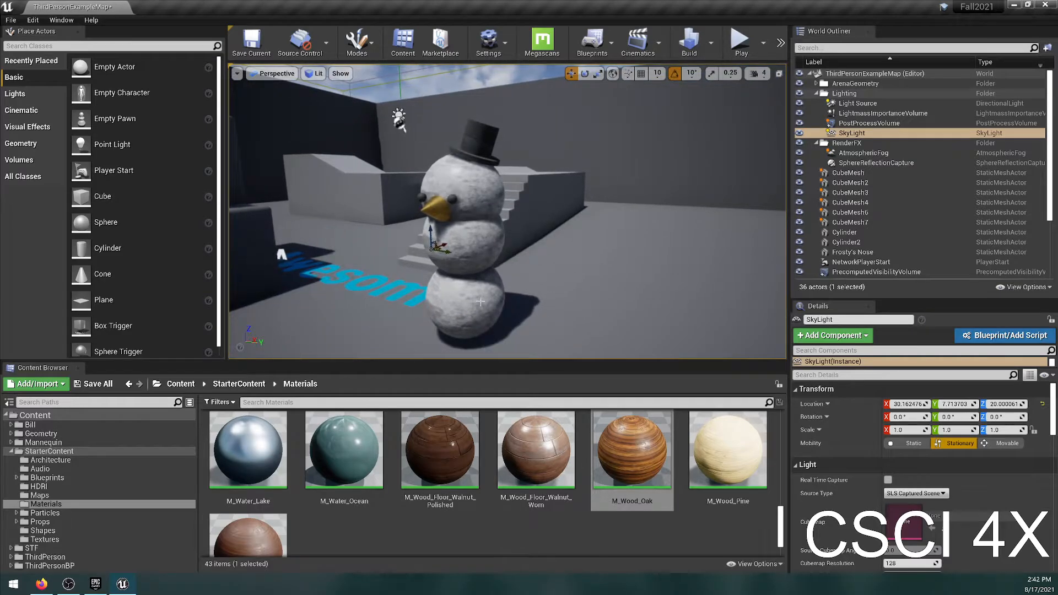
pyautogui.moveTo(482, 299); pyautogui.dragTo(540, 300, button='right')
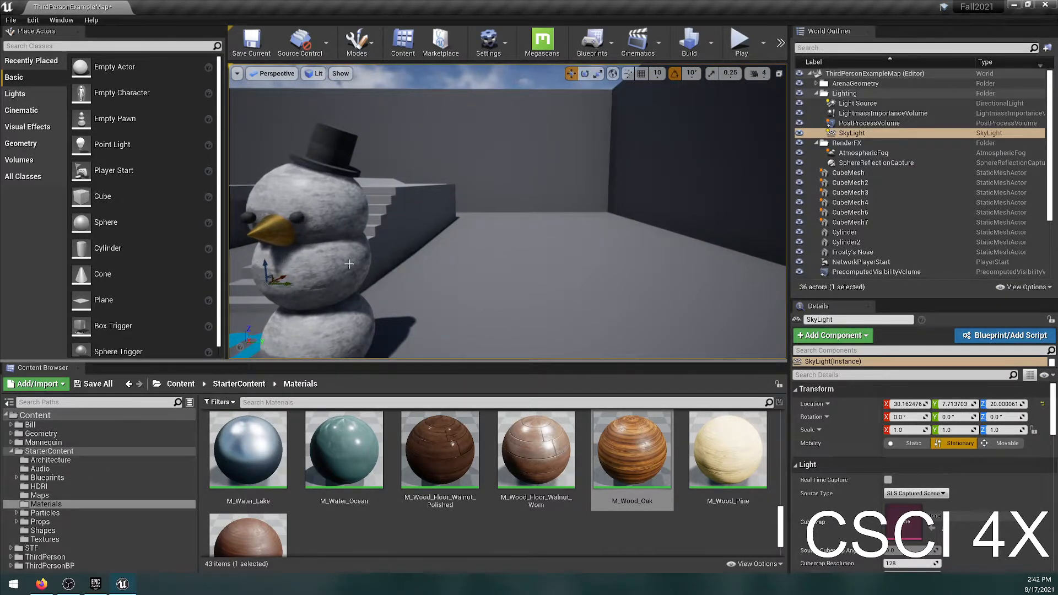
pyautogui.scroll(-3, 377, 215)
pyautogui.click(365, 174)
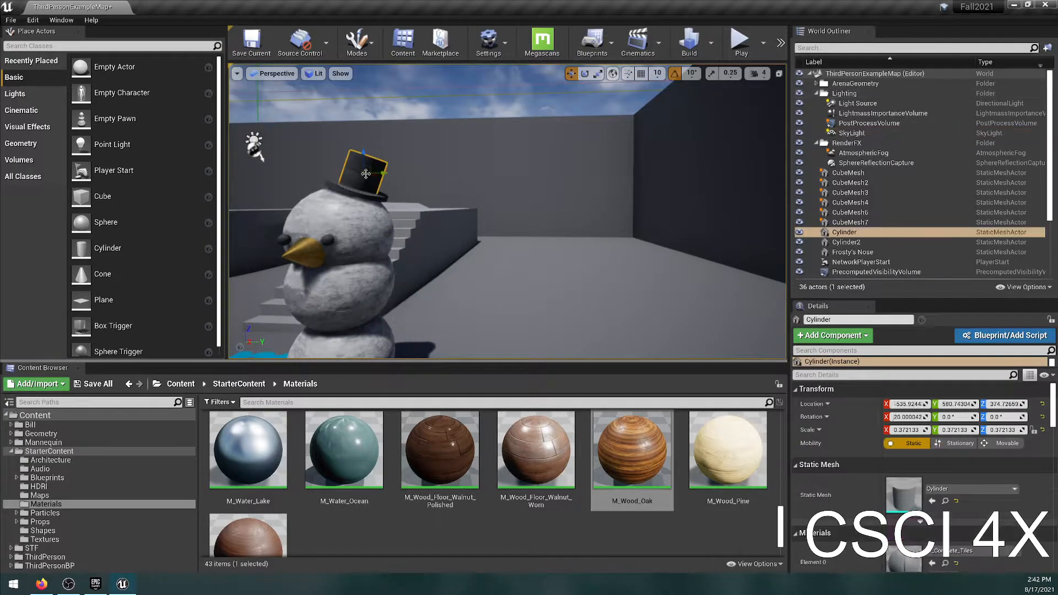
pyautogui.scroll(10, 439, 537)
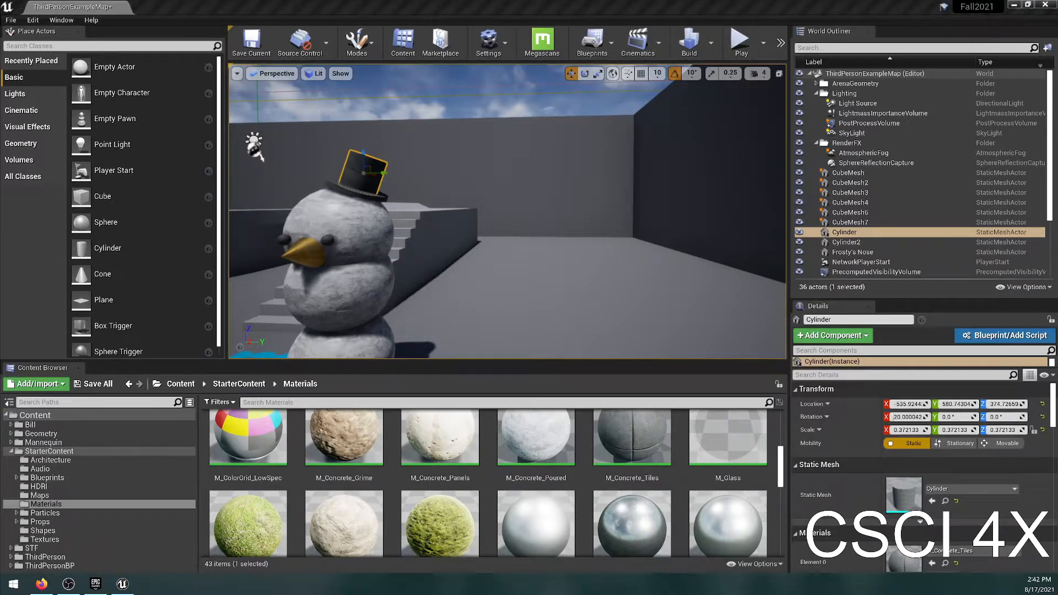
pyautogui.rightClick(417, 197)
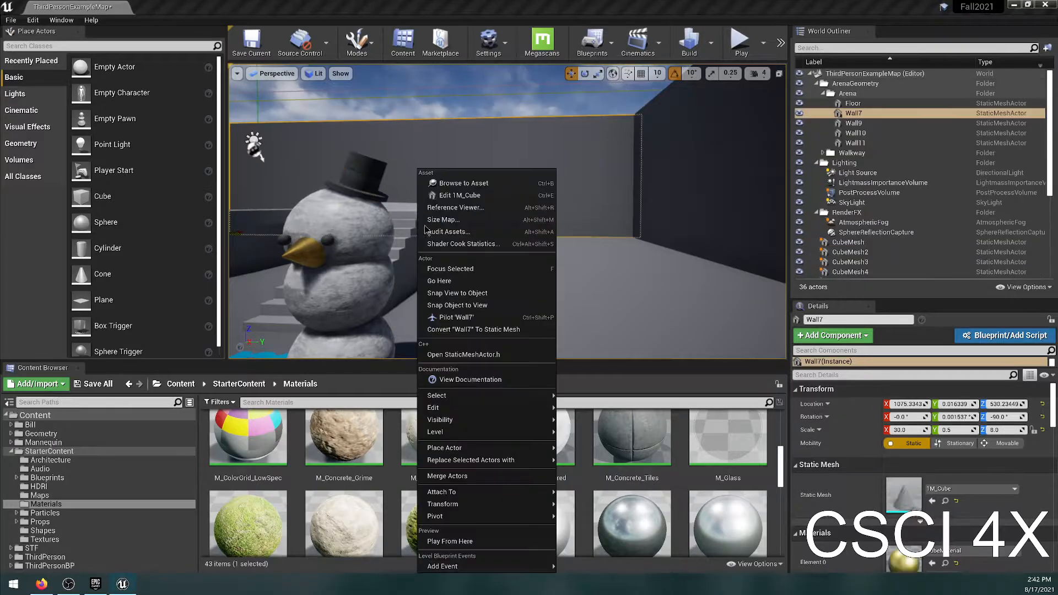
pyautogui.click(647, 16)
# Select the snowman's three body spheres, both eyes, nose and both hat cylinders, and group them.
pyautogui.moveTo(584, 176); pyautogui.dragTo(442, 261, button='right')
pyautogui.click(443, 261)
pyautogui.keyDown('ctrl'); pyautogui.click(438, 218); pyautogui.keyUp('ctrl')
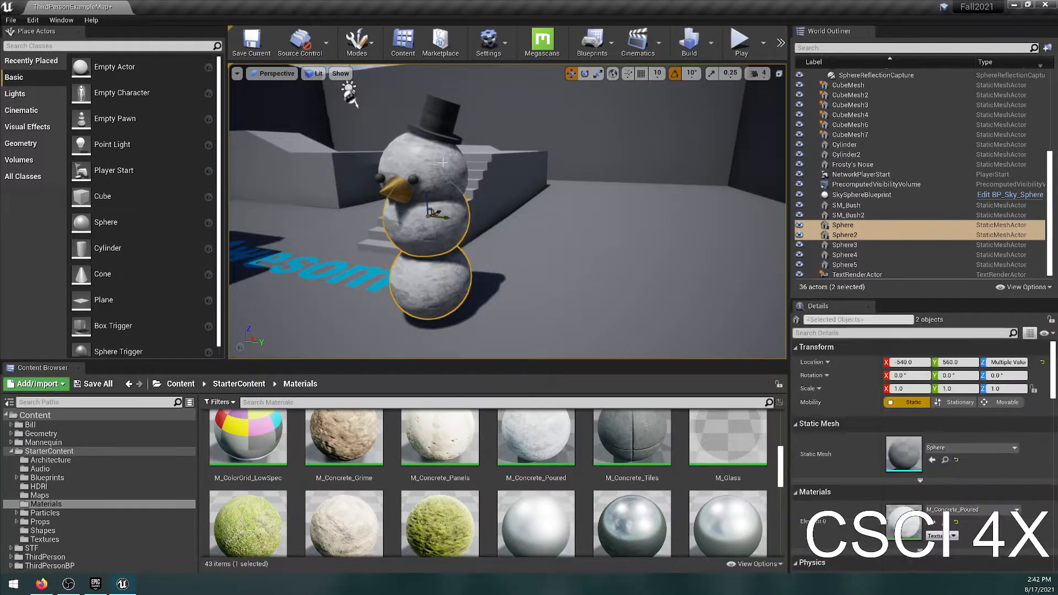
pyautogui.keyDown('ctrl'); pyautogui.click(425, 168); pyautogui.keyUp('ctrl')
pyautogui.keyDown('ctrl'); pyautogui.click(415, 176); pyautogui.keyUp('ctrl')
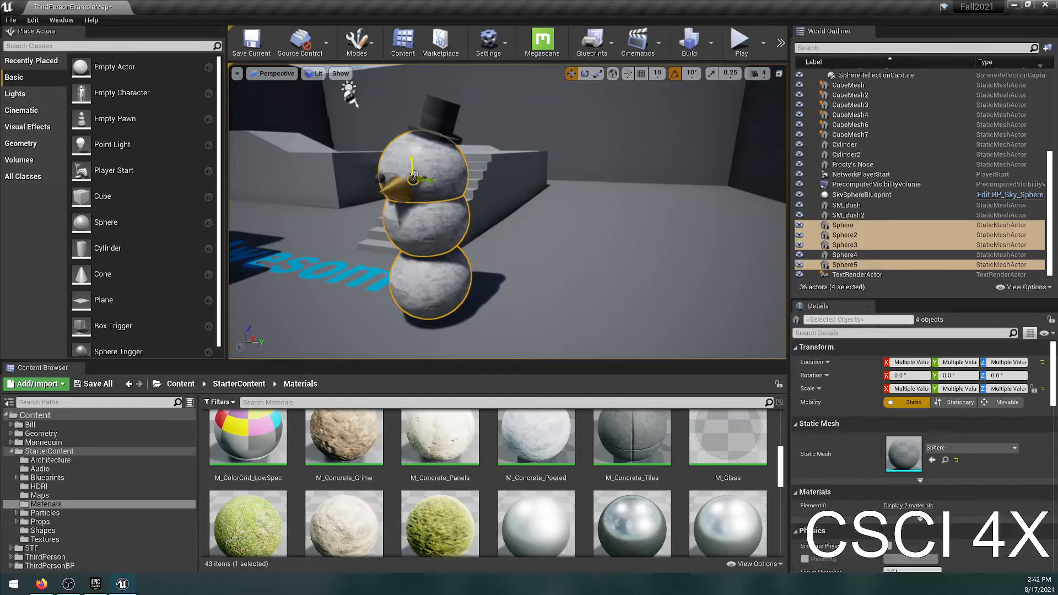
pyautogui.keyDown('ctrl'); pyautogui.click(393, 186); pyautogui.keyUp('ctrl')
pyautogui.keyDown('ctrl'); pyautogui.click(379, 177); pyautogui.keyUp('ctrl')
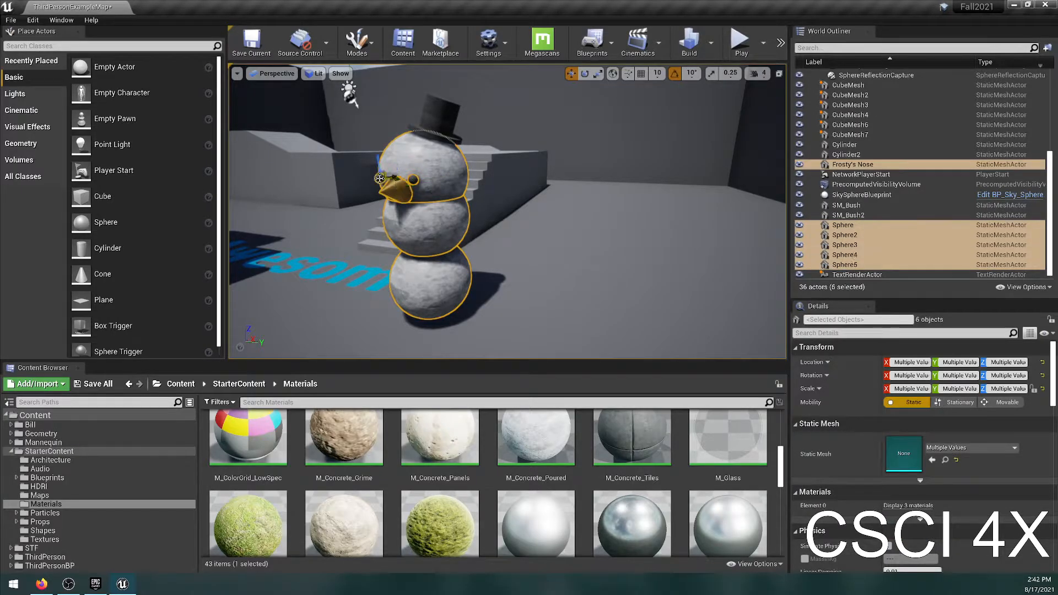
pyautogui.keyDown('ctrl'); pyautogui.click(445, 110); pyautogui.keyUp('ctrl')
pyautogui.keyDown('ctrl'); pyautogui.click(457, 139); pyautogui.keyUp('ctrl')
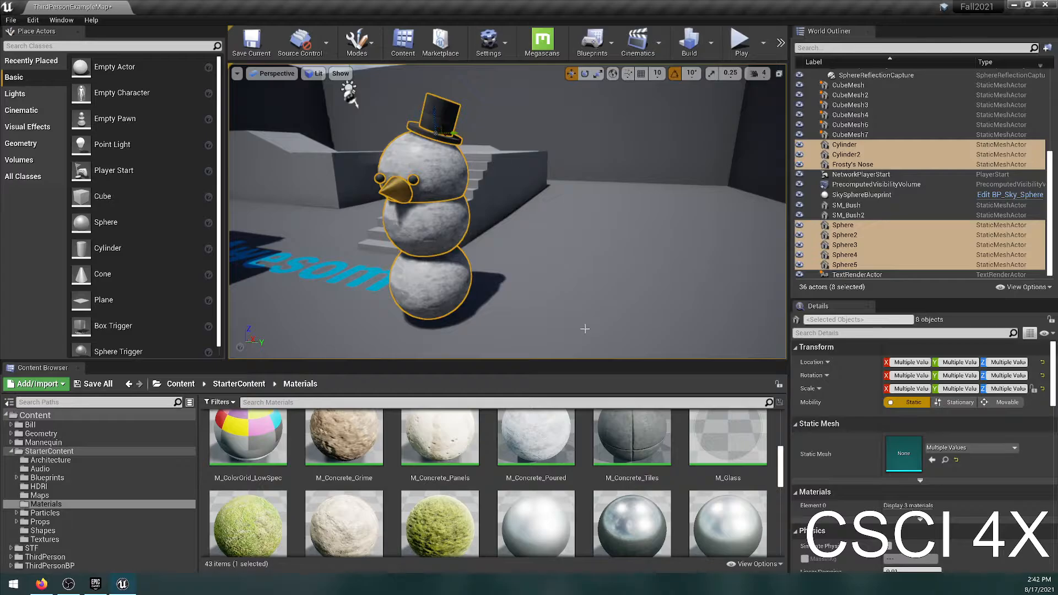
pyautogui.rightClick(892, 253)
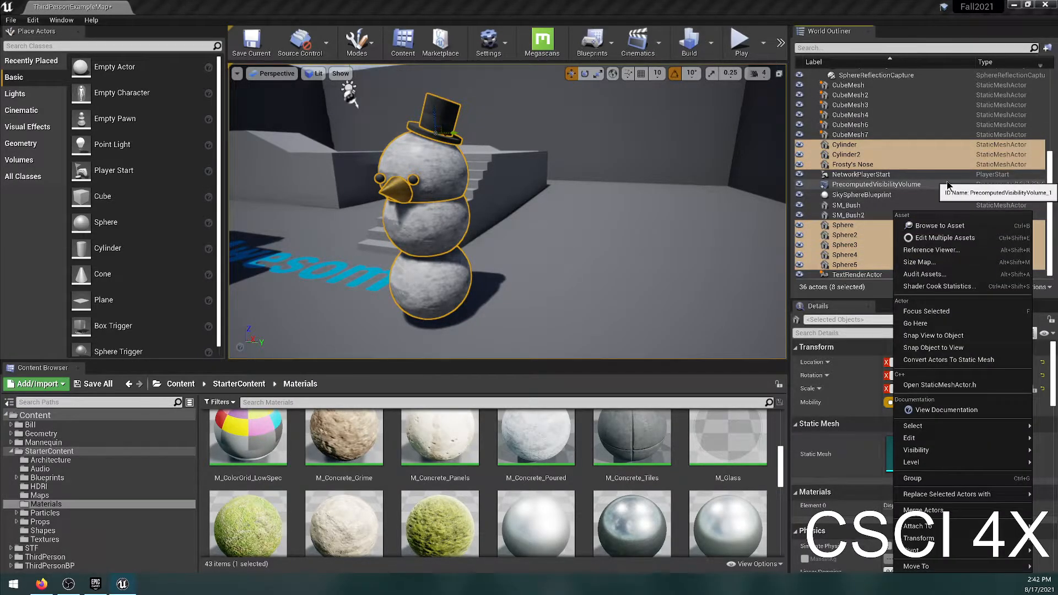
pyautogui.click(913, 478)
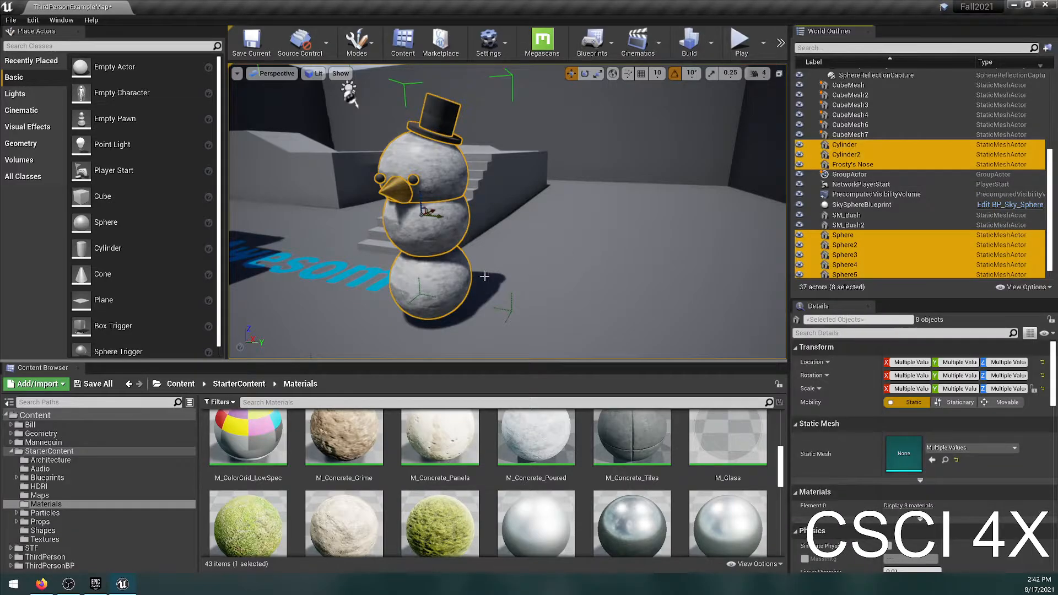
# Try moving the grouped snowman across the floor, then undo the move and clear the selection.
pyautogui.moveTo(437, 219); pyautogui.dragTo(705, 256)
pyautogui.hotkey('ctrl', 'z')
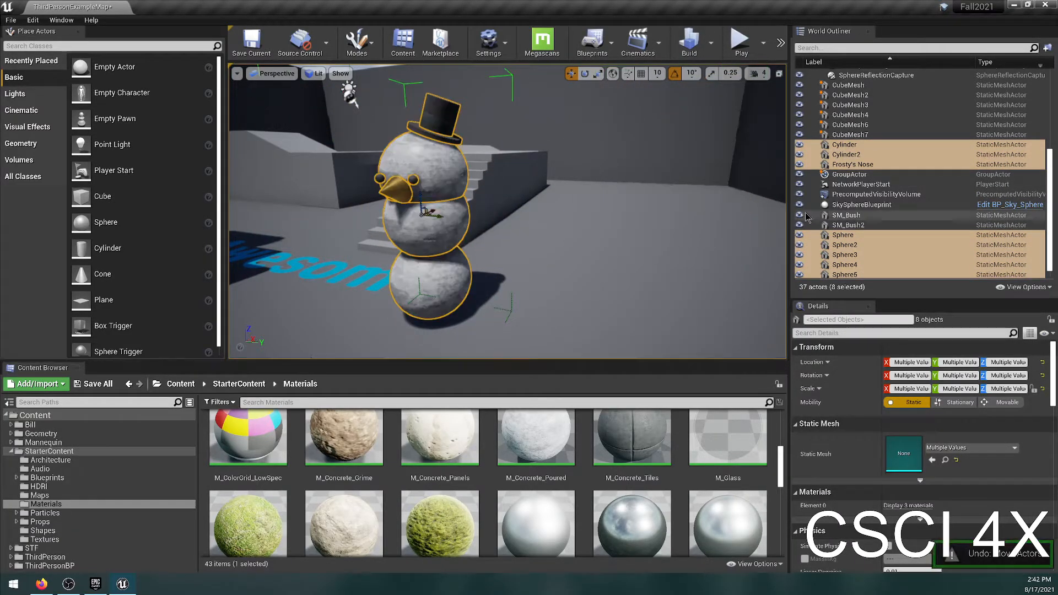
pyautogui.press('Escape')
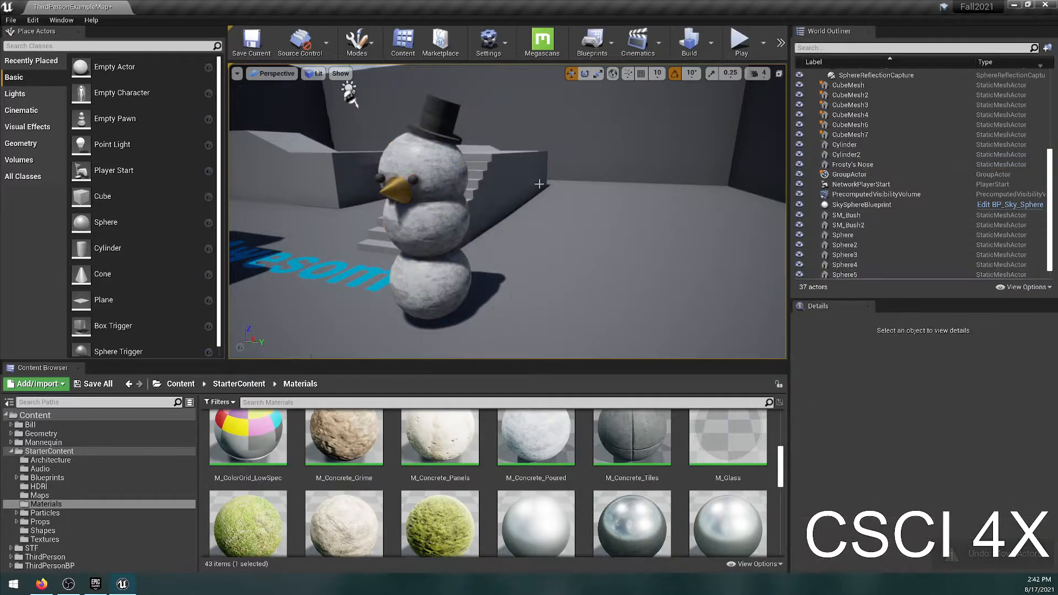
# Create a new folder named Frosty at the top level of the World Outliner.
pyautogui.moveTo(558, 209); pyautogui.dragTo(421, 251, button='right')
pyautogui.click(489, 225)
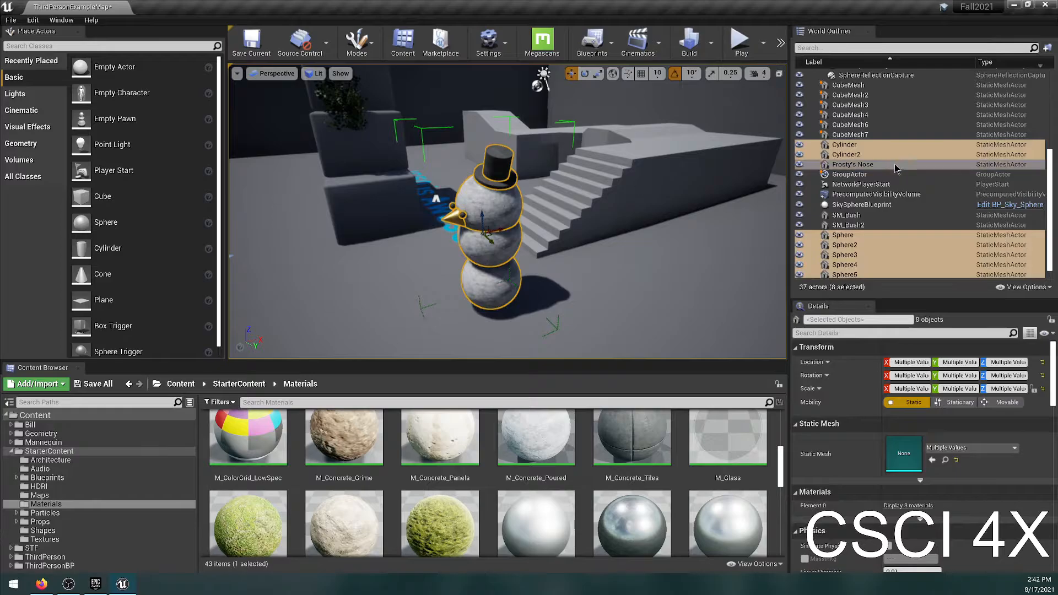
pyautogui.scroll(1, 856, 142)
pyautogui.scroll(5, 855, 141)
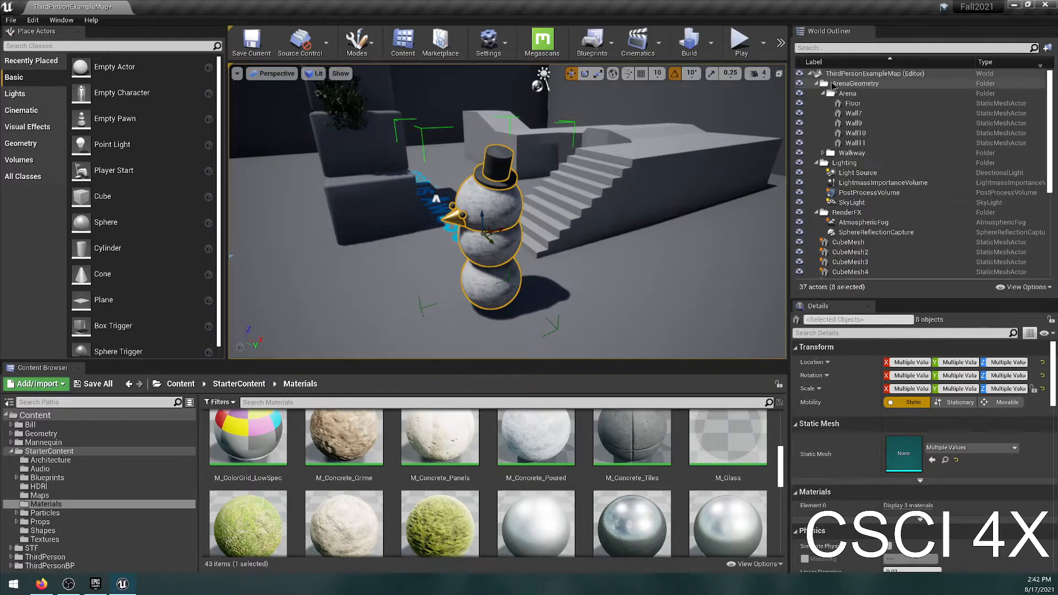
pyautogui.rightClick(840, 73)
pyautogui.click(870, 83)
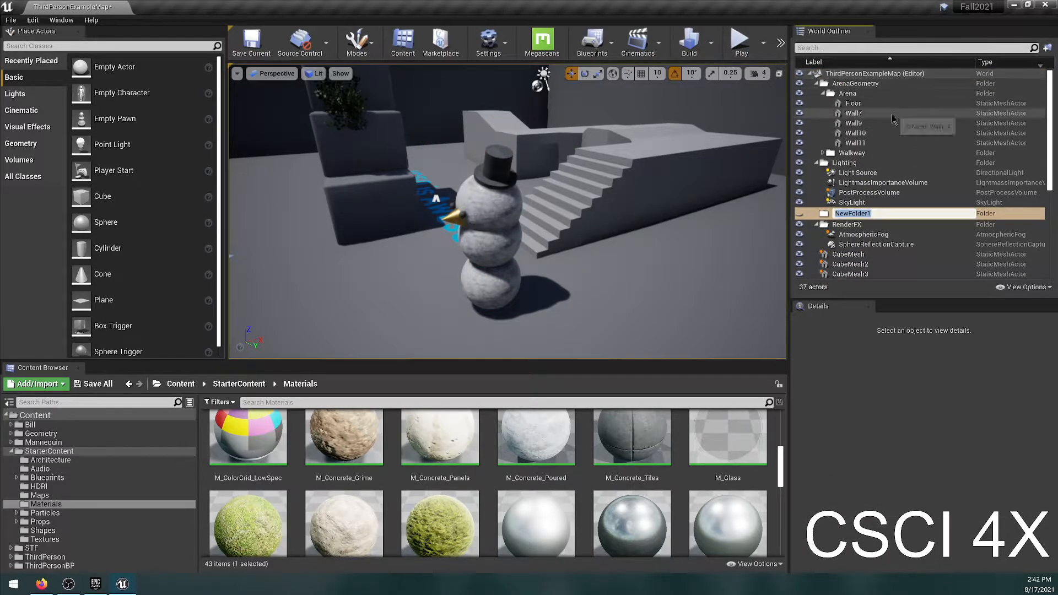
pyautogui.write('Frosty')
pyautogui.press('Return')
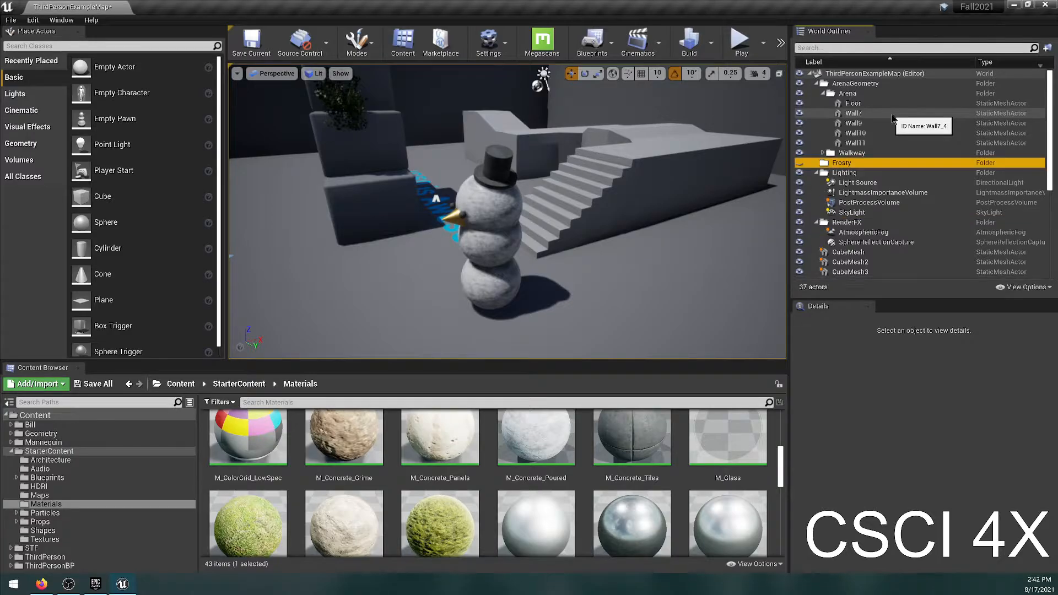
# Move the grouped snowman's eight actors into the Frosty folder and clear the selection.
pyautogui.scroll(-2, 893, 118)
pyautogui.click(487, 262)
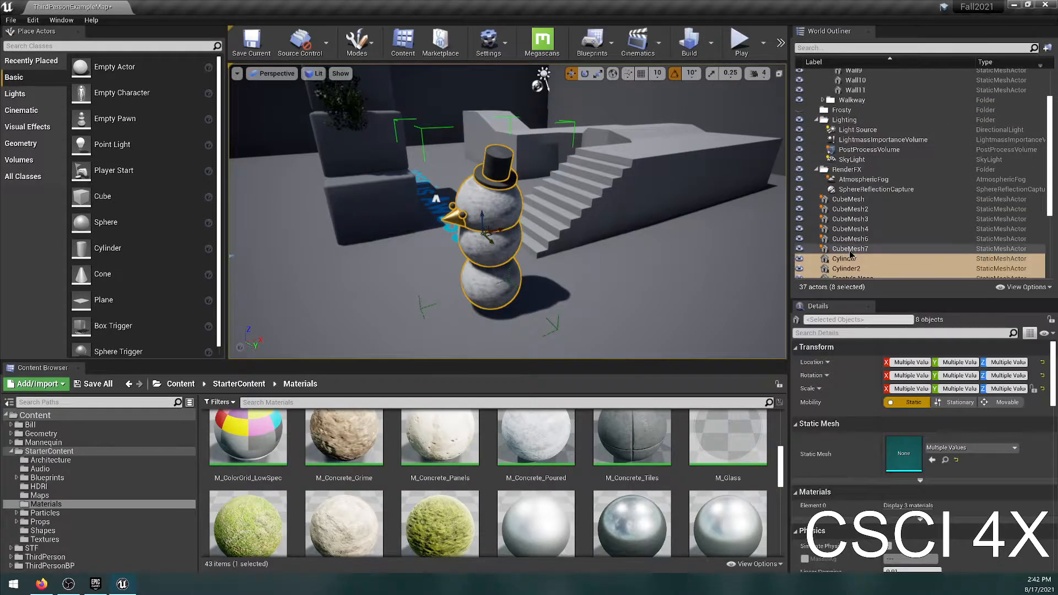
pyautogui.moveTo(843, 259); pyautogui.dragTo(847, 112)
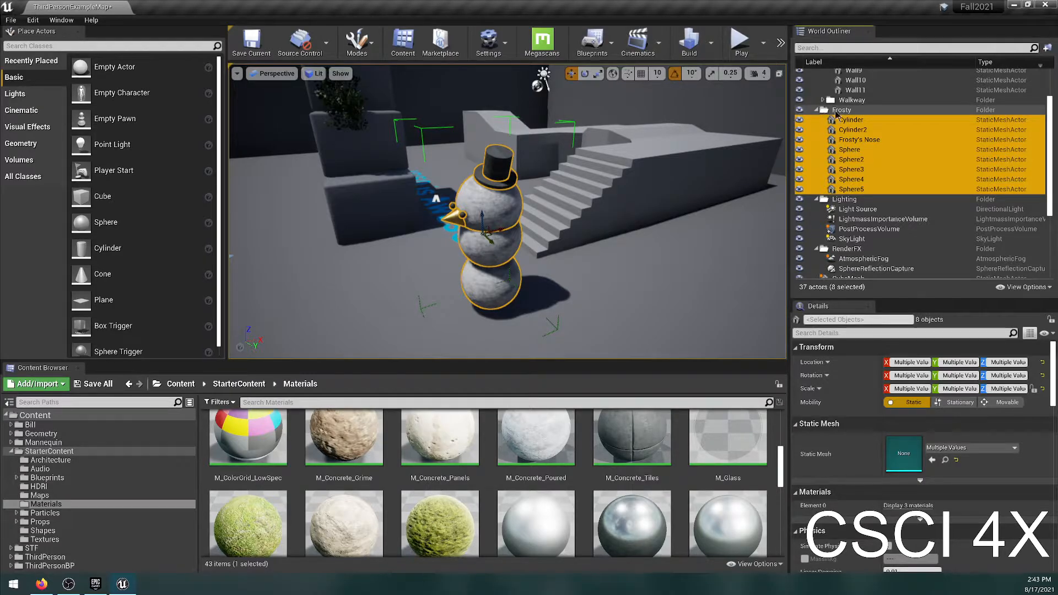
pyautogui.press('Escape')
pyautogui.moveTo(558, 276); pyautogui.dragTo(329, 302, button='right')
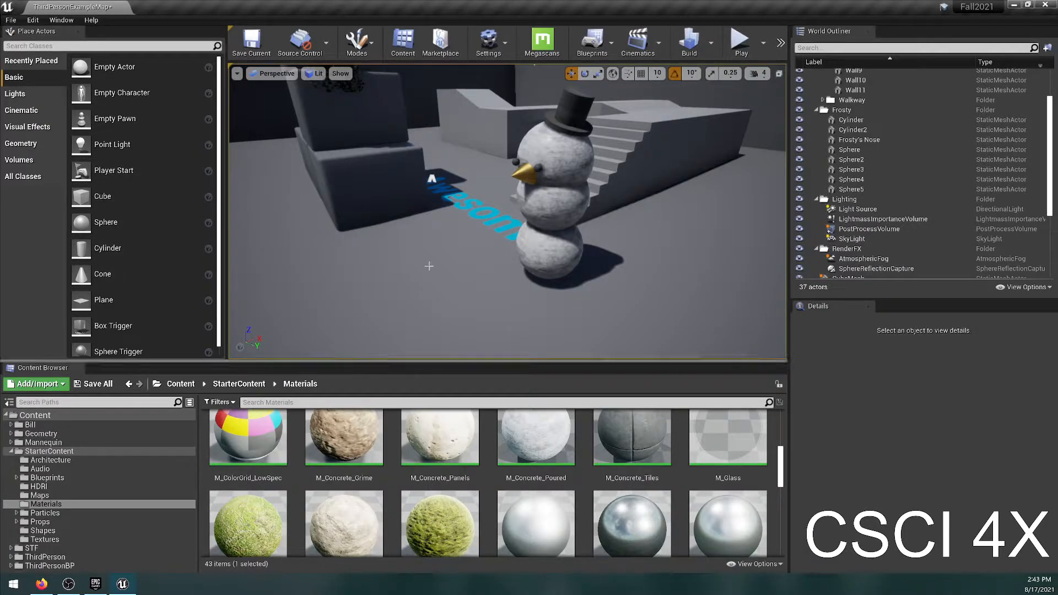
pyautogui.scroll(5, 664, 475)
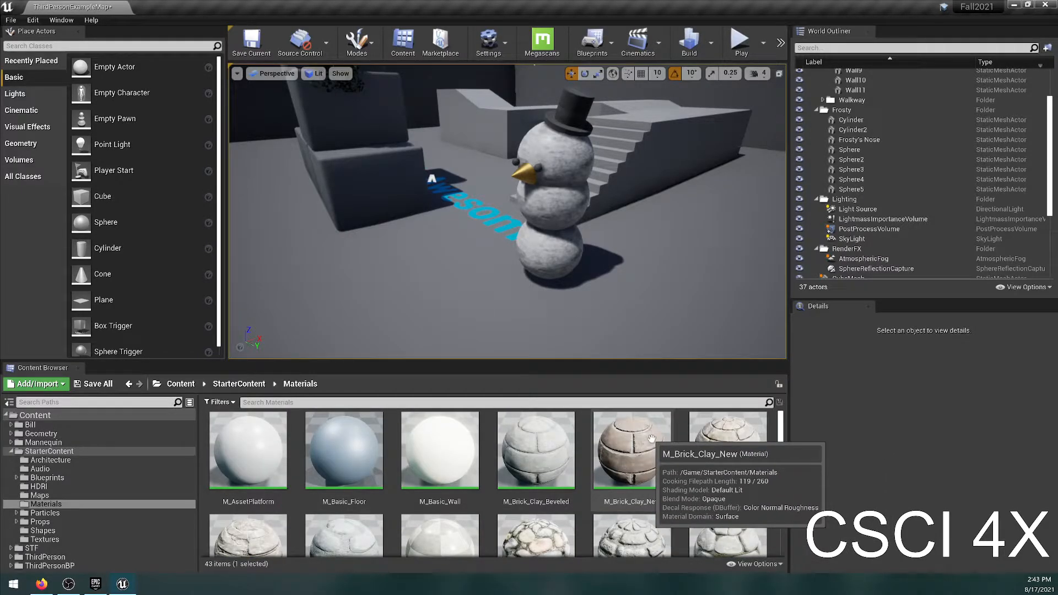
pyautogui.moveTo(461, 276); pyautogui.dragTo(512, 259, button='right')
pyautogui.press('w')
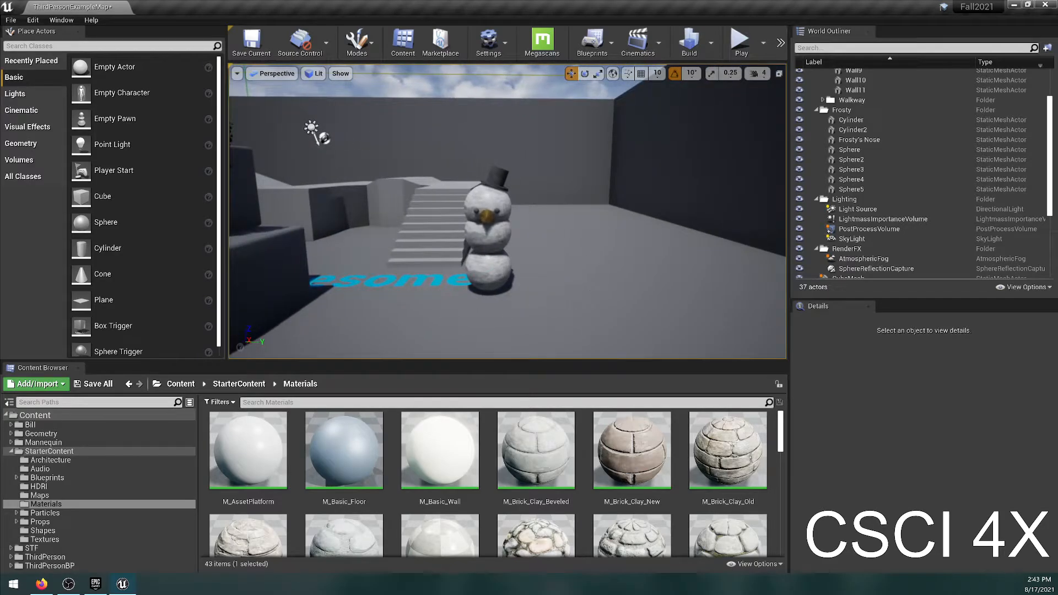
pyautogui.hotkey('alt', 'Tab')
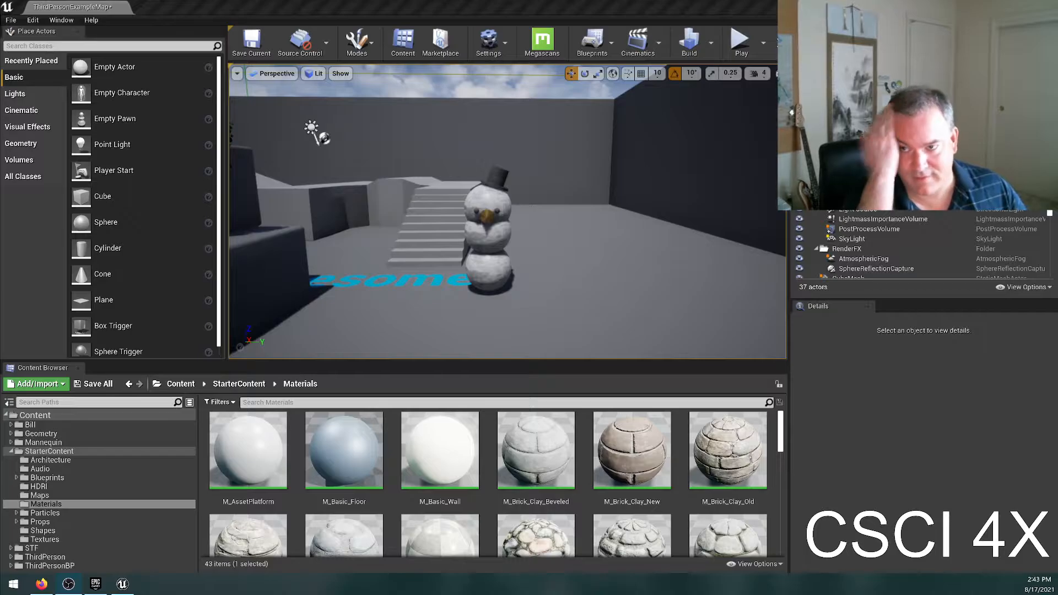
pyautogui.moveTo(553, 168); pyautogui.dragTo(376, 258, button='right')
pyautogui.press('d')
pyautogui.press('w')
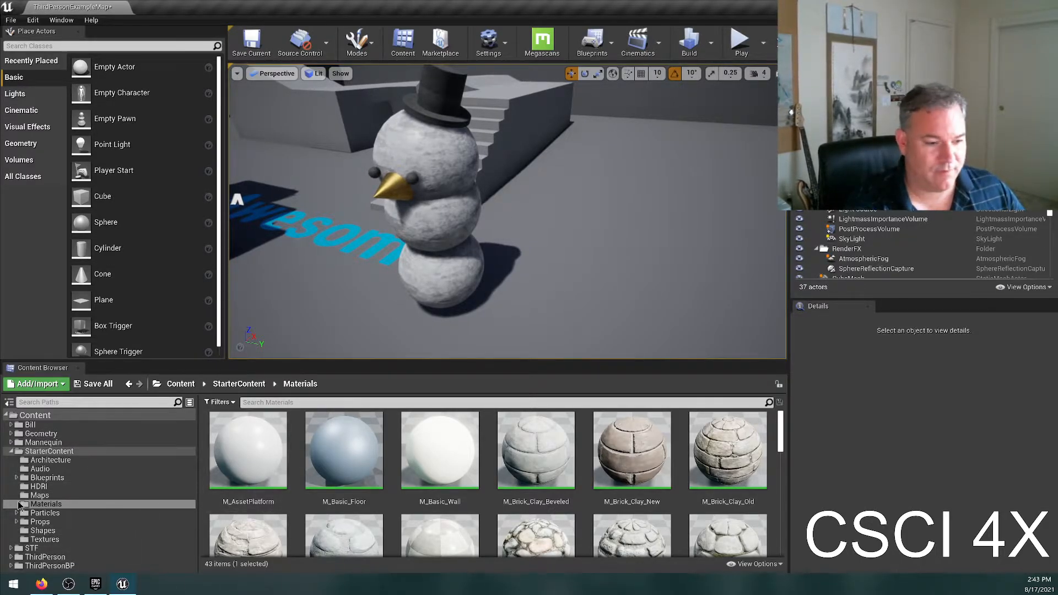
# Open StarterContent's Architecture folder, try placing Wall_400x300 and Wall_400x400 beside the snowman, and undo the placements.
pyautogui.click(50, 459)
pyautogui.moveTo(632, 449); pyautogui.dragTo(690, 263)
pyautogui.moveTo(755, 464); pyautogui.dragTo(594, 334)
pyautogui.press('e')
pyautogui.hotkey('ctrl', 'z')
pyautogui.hotkey('ctrl', 'z')
pyautogui.hotkey('ctrl', 'z')
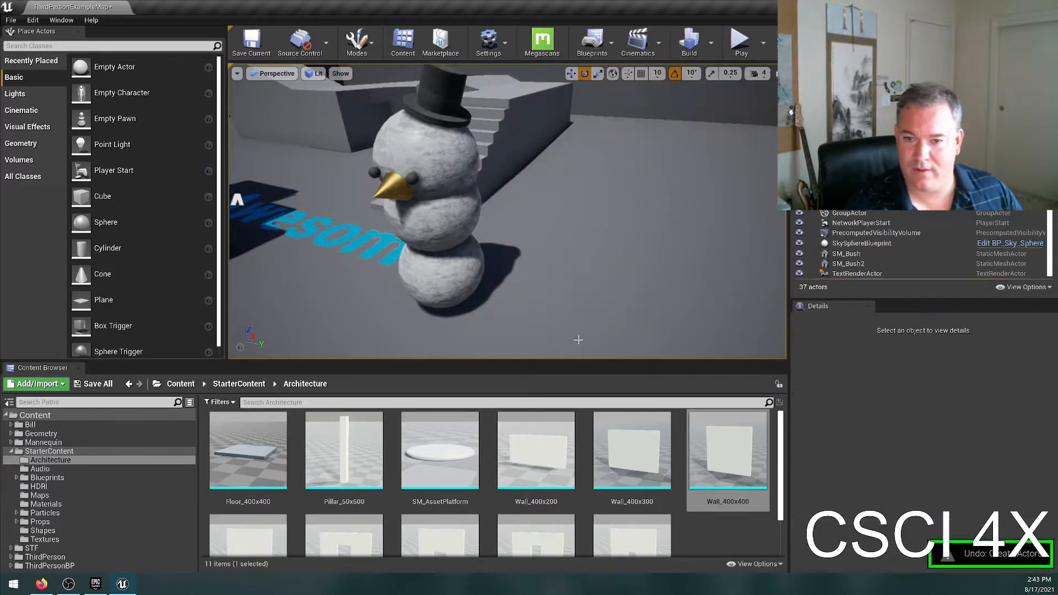
pyautogui.moveTo(578, 340); pyautogui.dragTo(603, 311, button='right')
pyautogui.press('s')
pyautogui.press('w')
pyautogui.moveTo(561, 150); pyautogui.dragTo(519, 148, button='right')
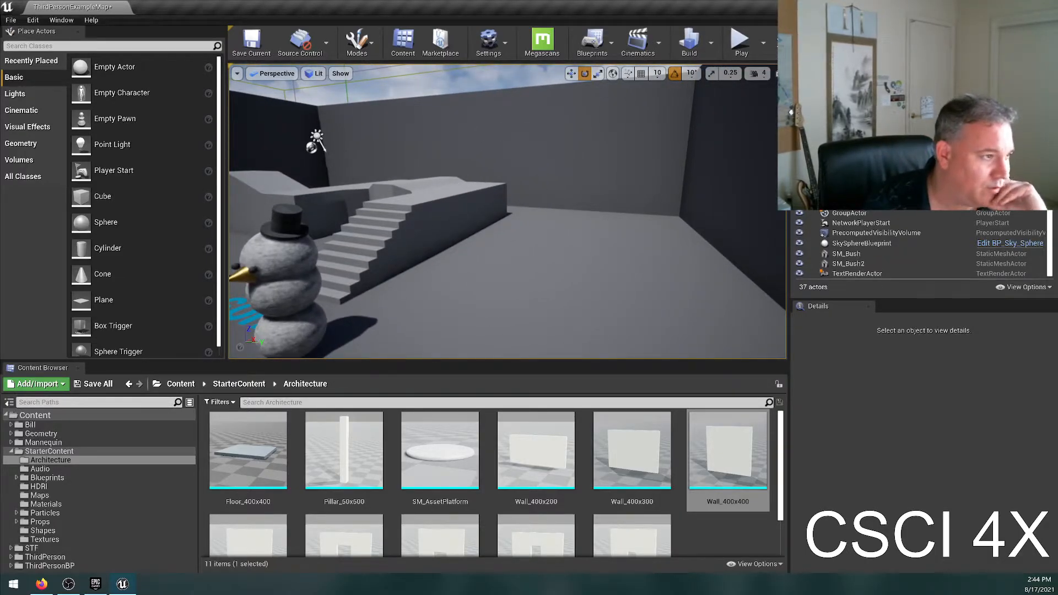
pyautogui.moveTo(429, 155); pyautogui.dragTo(364, 167, button='right')
pyautogui.press('s')
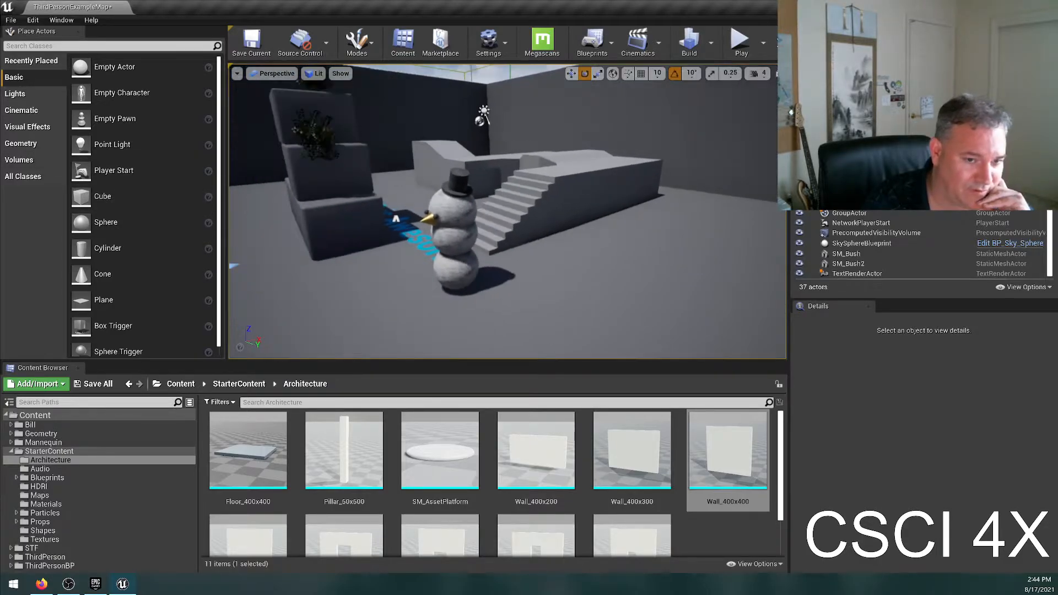
pyautogui.moveTo(286, 267); pyautogui.dragTo(325, 277, button='right')
pyautogui.press('w')
pyautogui.press('a')
pyautogui.press('s')
pyautogui.press('d')
pyautogui.press('a')
pyautogui.press('d')
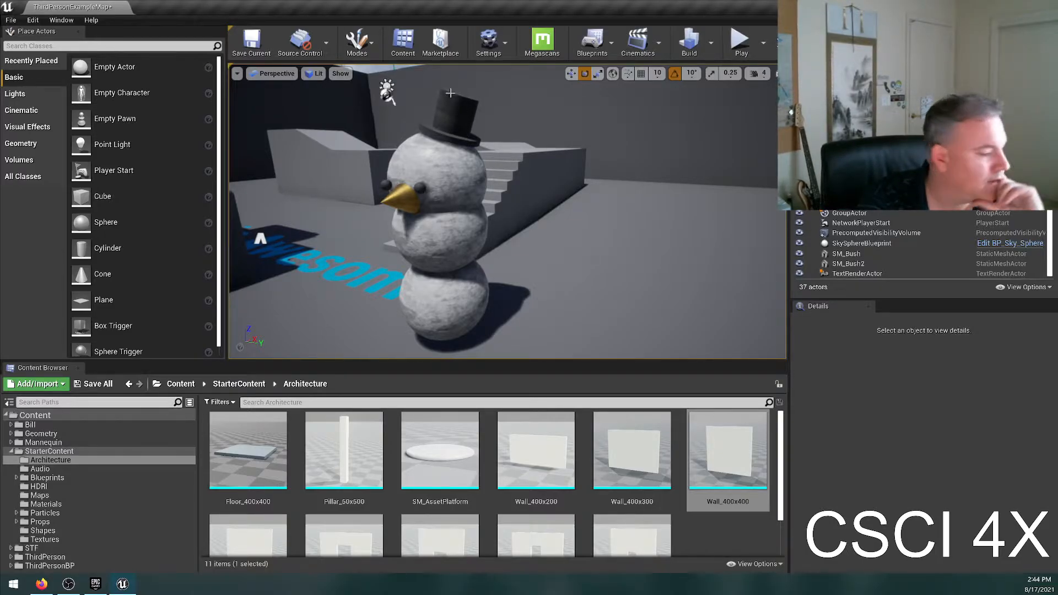
# Select the grouped snowman and check its actors in the World Outliner's Frosty folder.
pyautogui.click(396, 196)
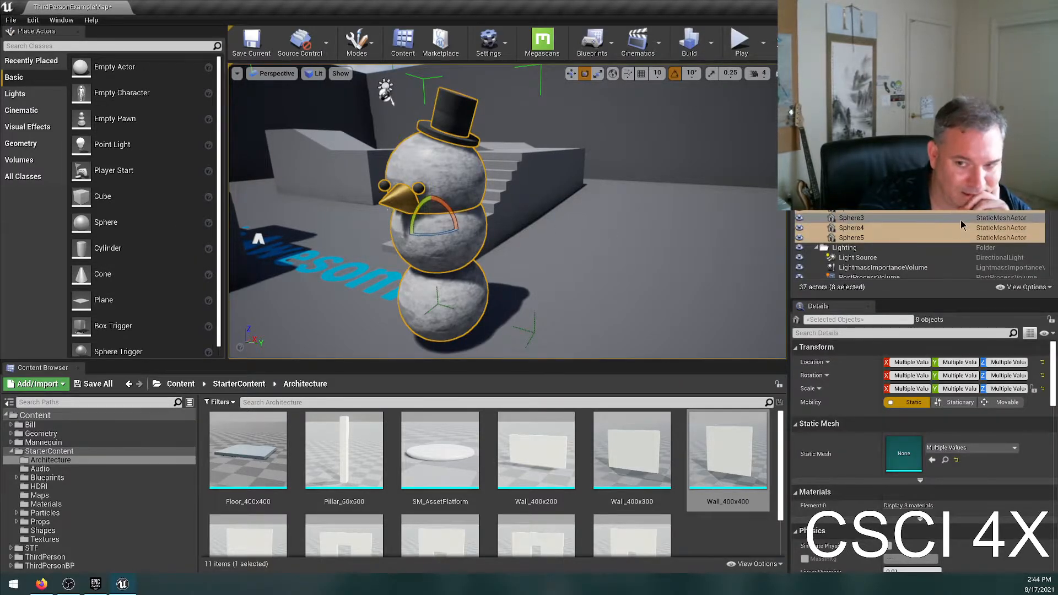
pyautogui.click(851, 193)
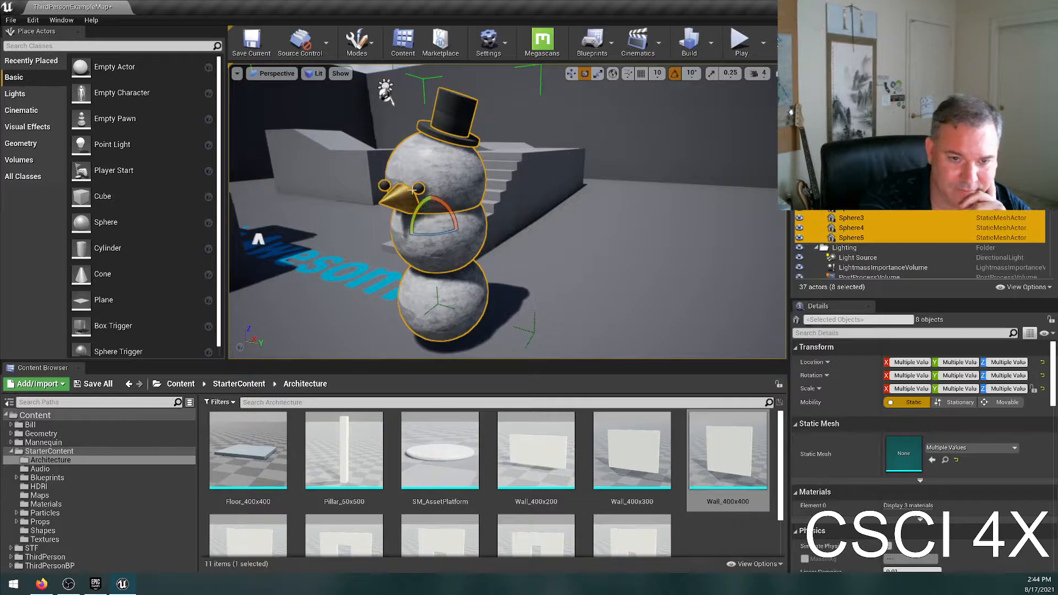
# Ungroup the snowman's actors and select only the cone nose to view its details.
pyautogui.rightClick(469, 179)
pyautogui.moveTo(588, 416)
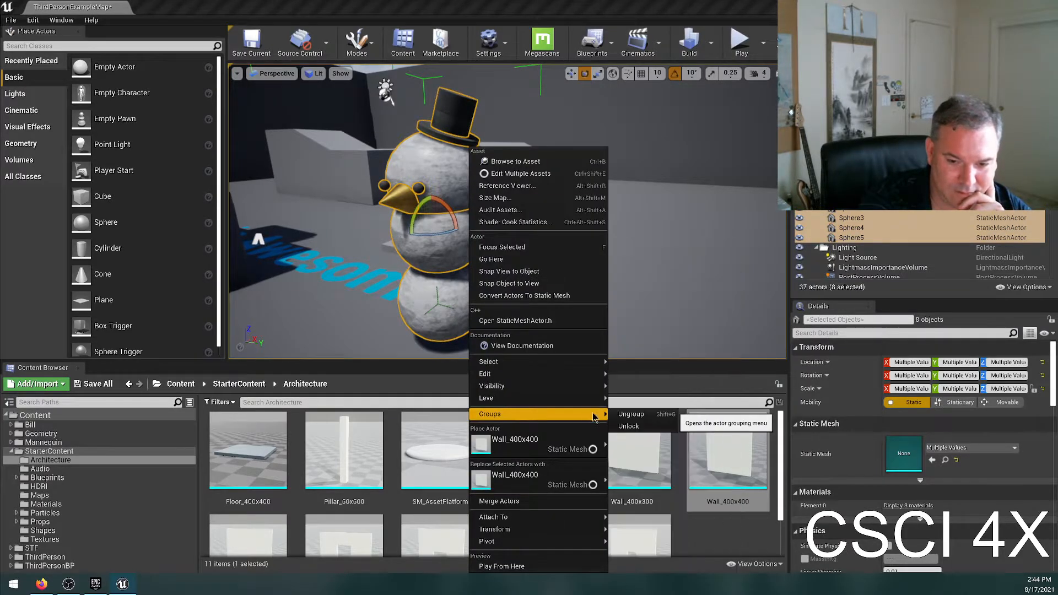
pyautogui.click(628, 414)
pyautogui.click(393, 201)
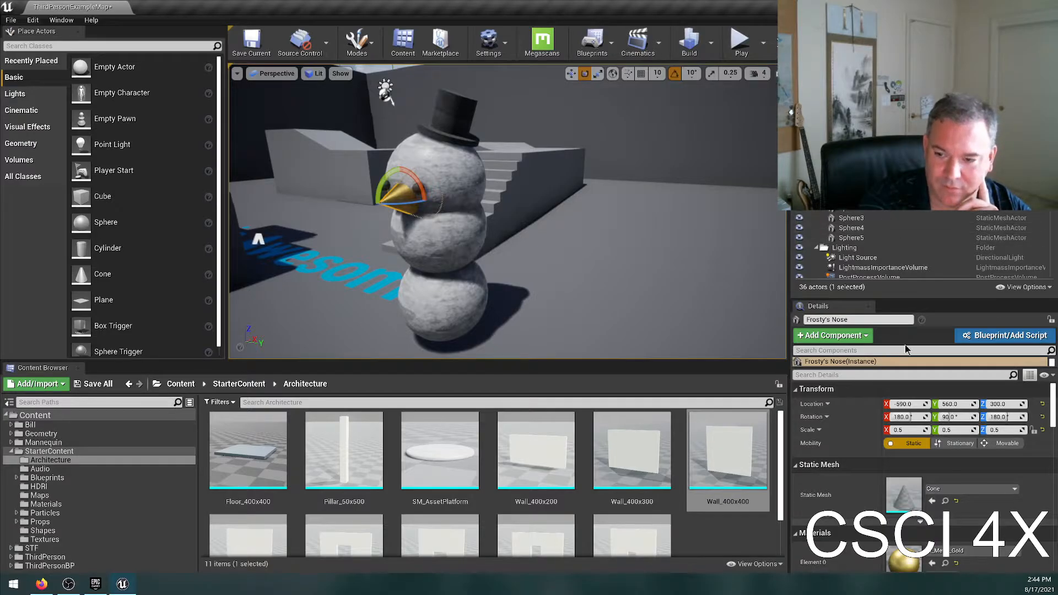
pyautogui.scroll(-2, 904, 518)
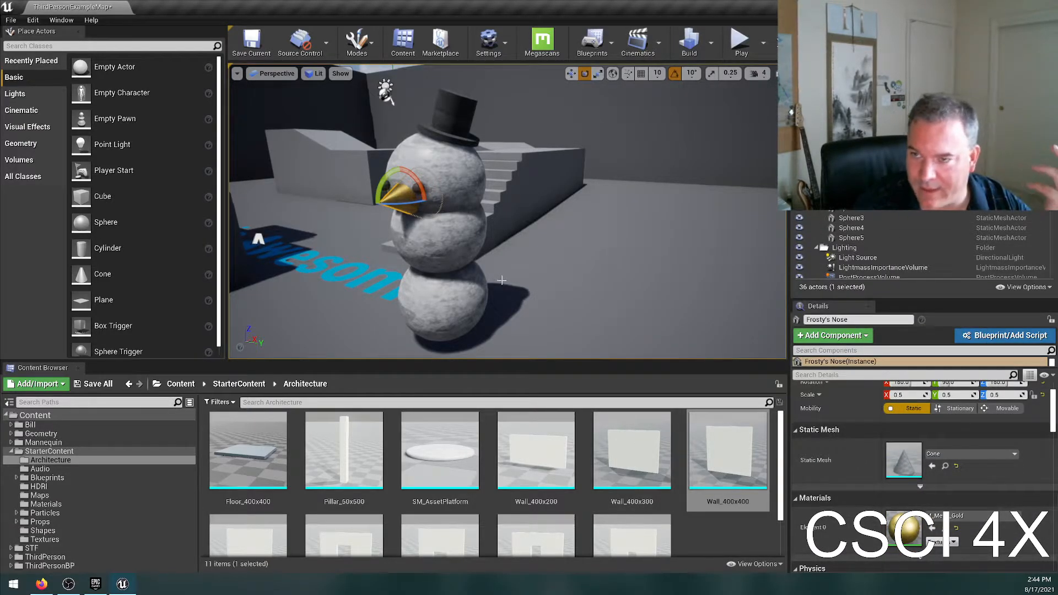
# Clear the nose selection and open the Bill folder in the Content Browser.
pyautogui.moveTo(501, 281); pyautogui.dragTo(484, 288, button='right')
pyautogui.press('w')
pyautogui.press('s')
pyautogui.press('Escape')
pyautogui.click(31, 425)
pyautogui.click(600, 462)
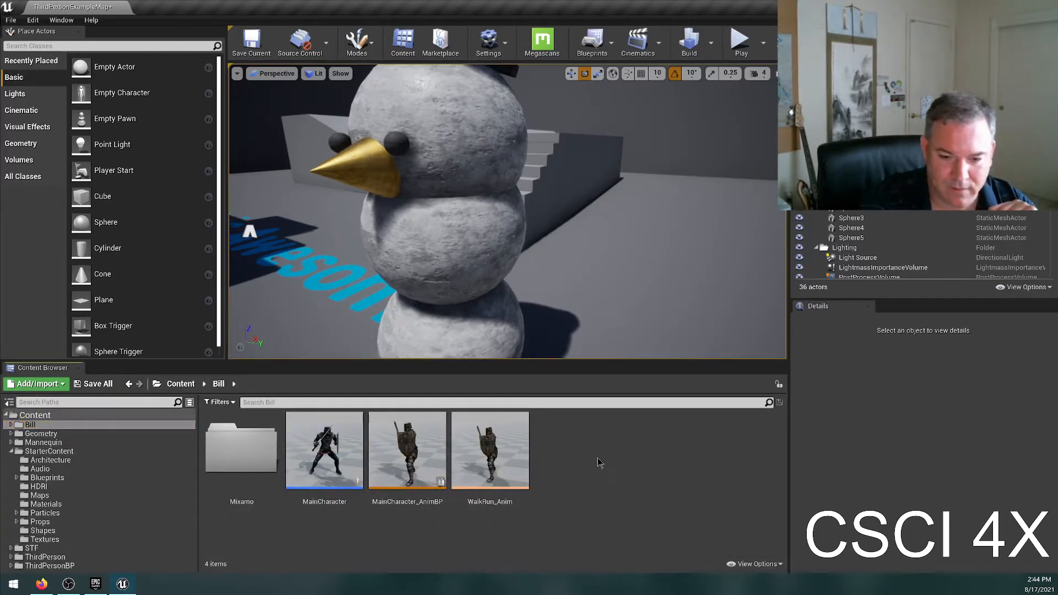
# Play the level in the viewport, run the character around the stairs and snowman, and stop the session.
pyautogui.click(739, 40)
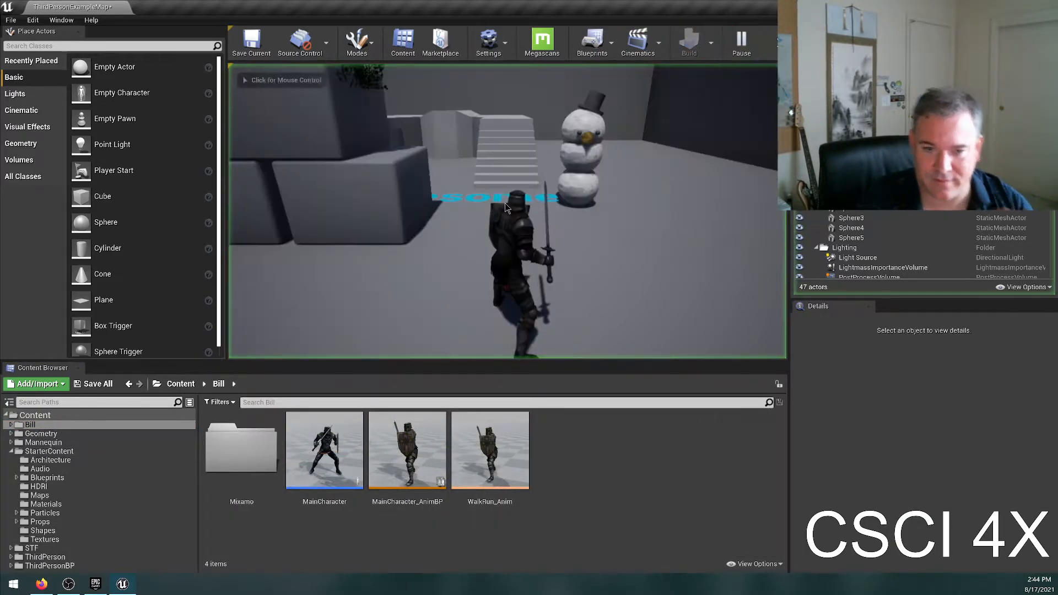
pyautogui.press('w')
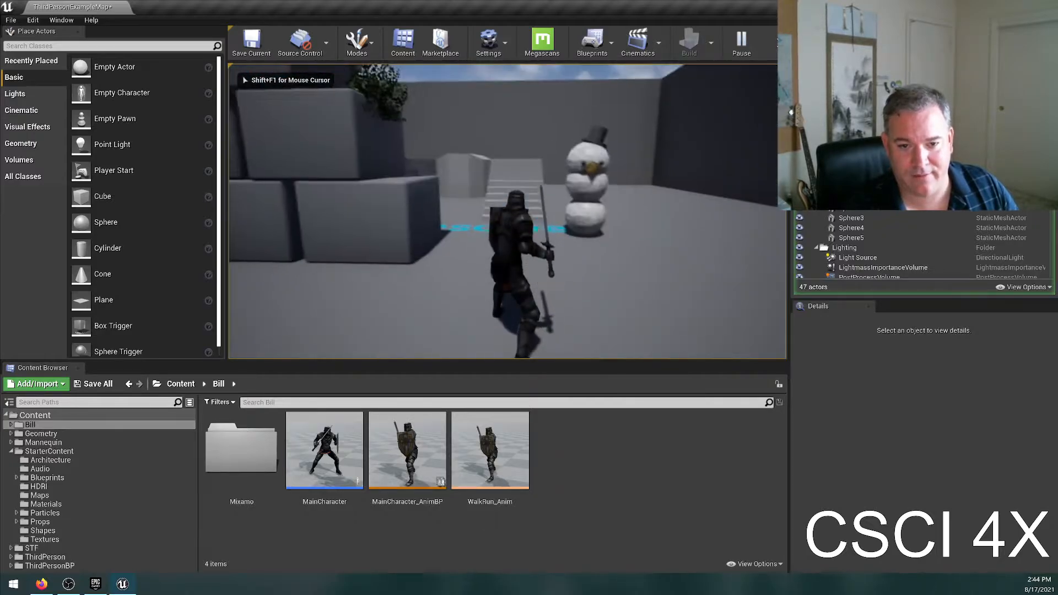
pyautogui.press('w')
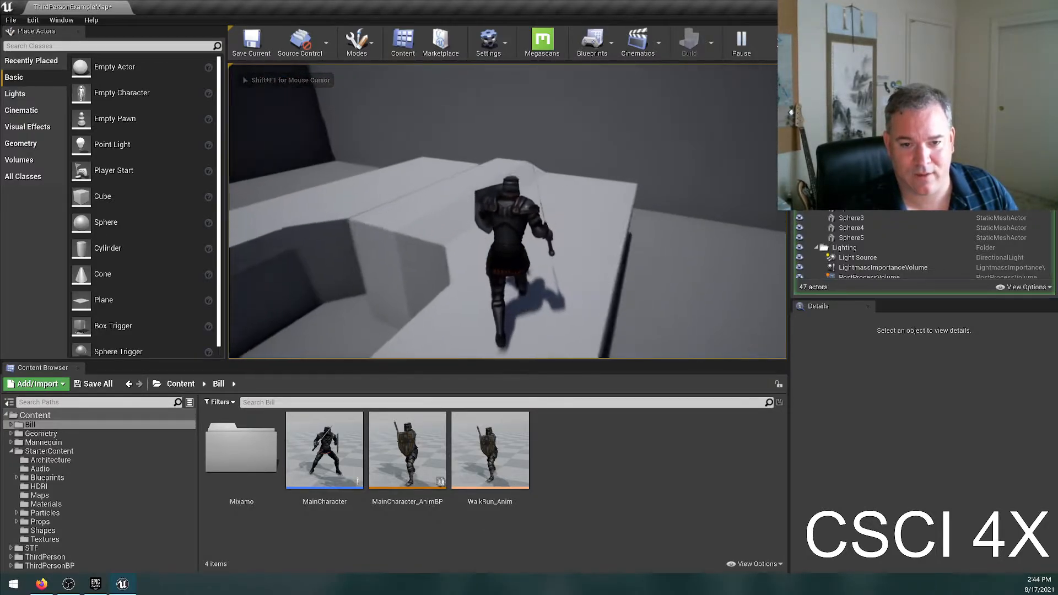
pyautogui.press('w')
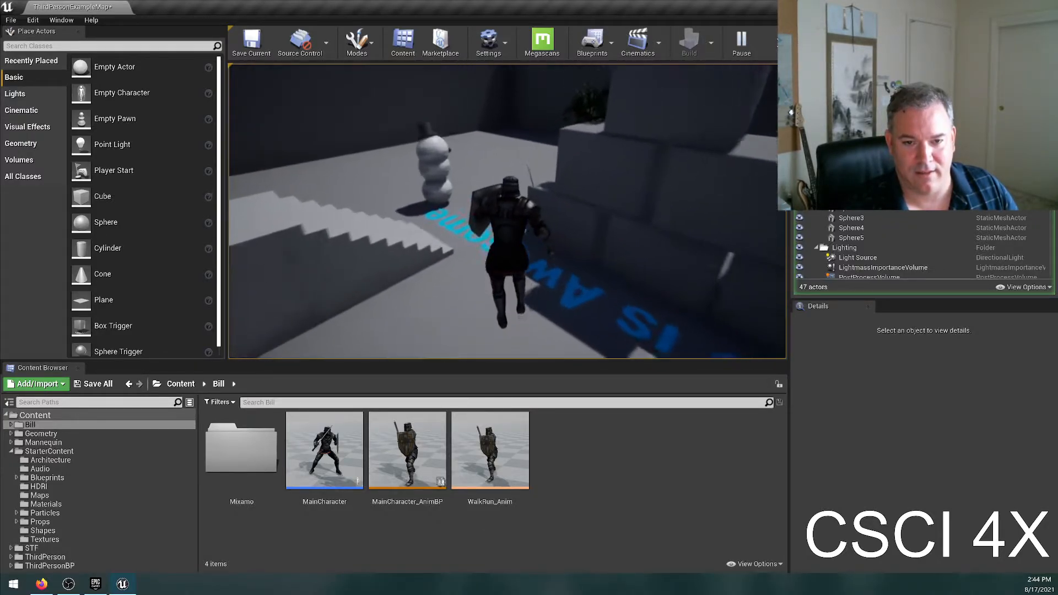
pyautogui.press('w')
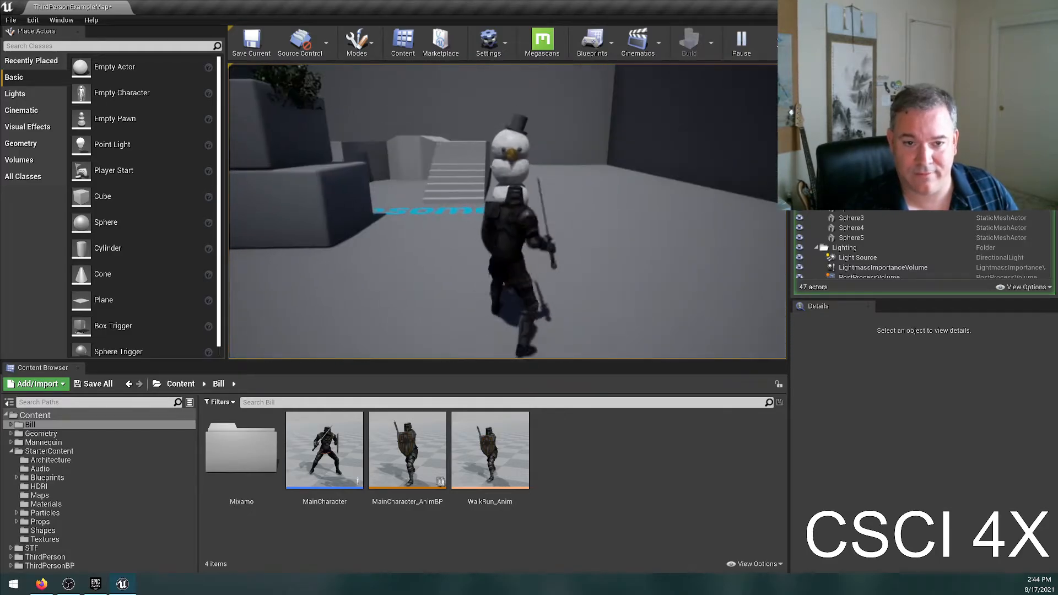
pyautogui.press('Escape')
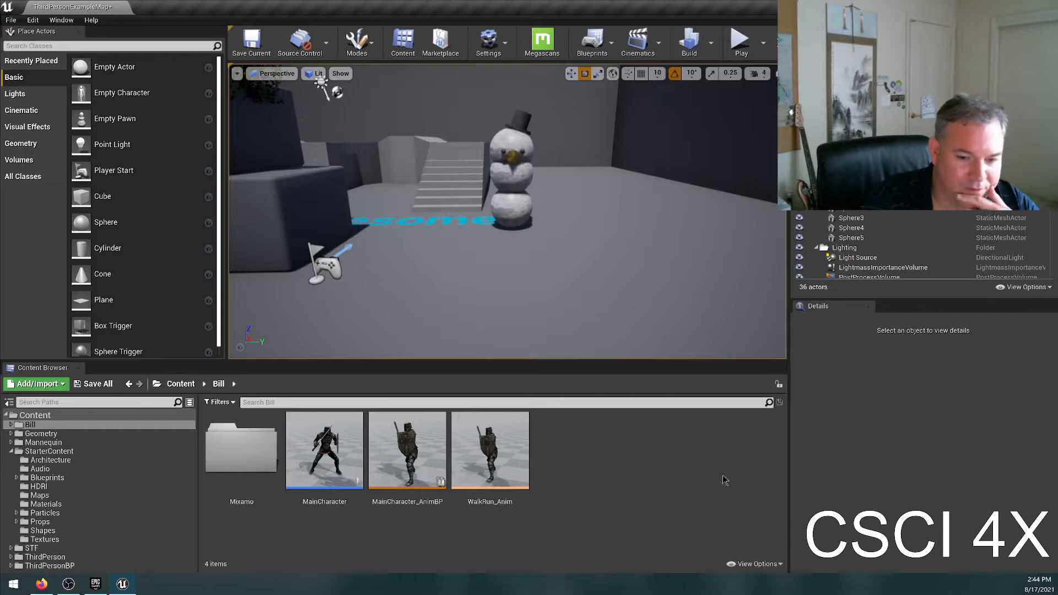
# Create a new material named NoseMat in the Bill folder.
pyautogui.rightClick(576, 448)
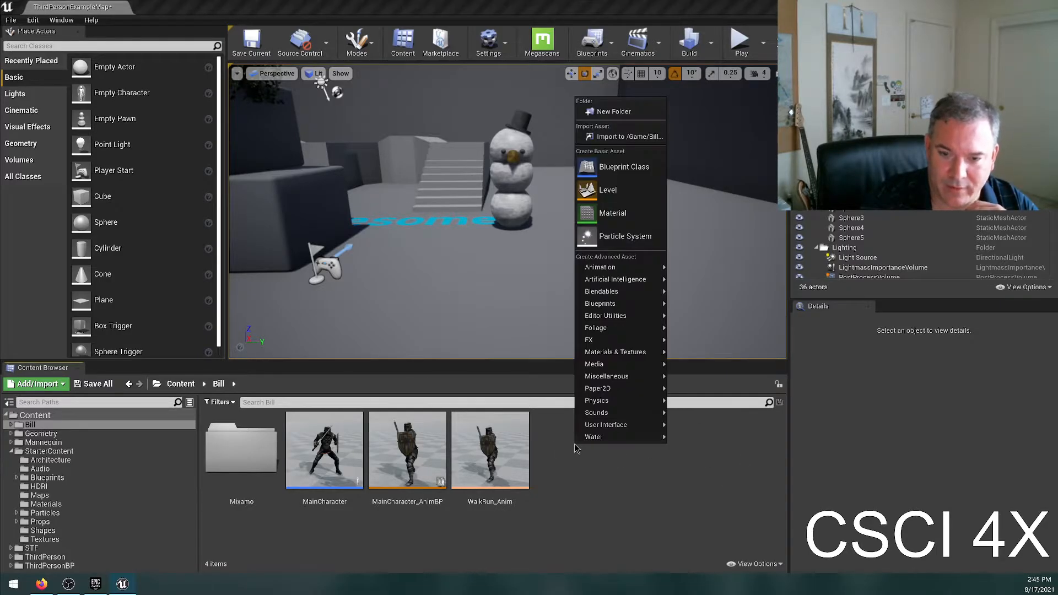
pyautogui.click(638, 214)
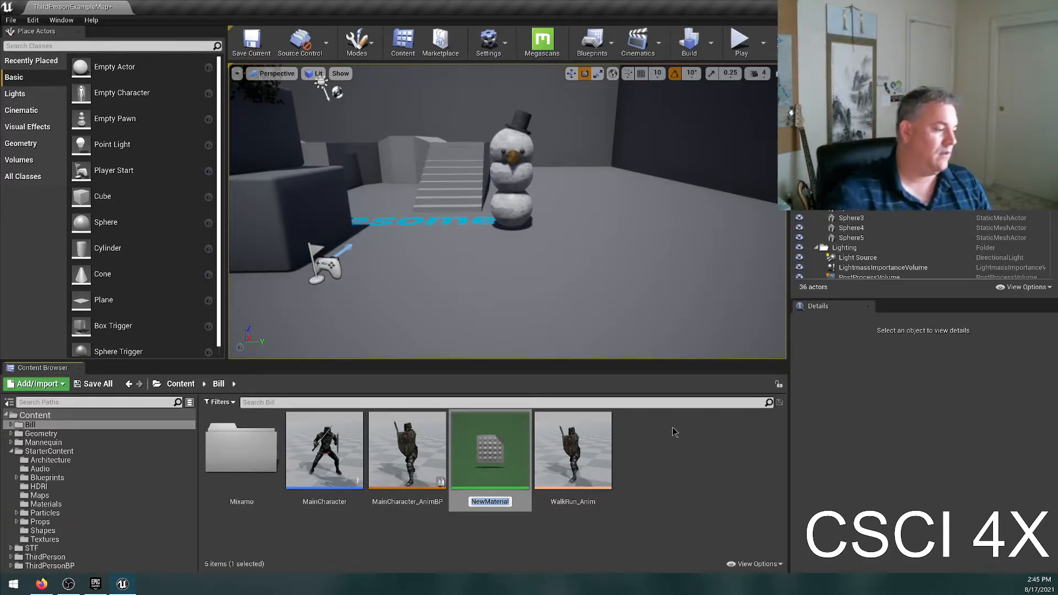
pyautogui.write('Nose')
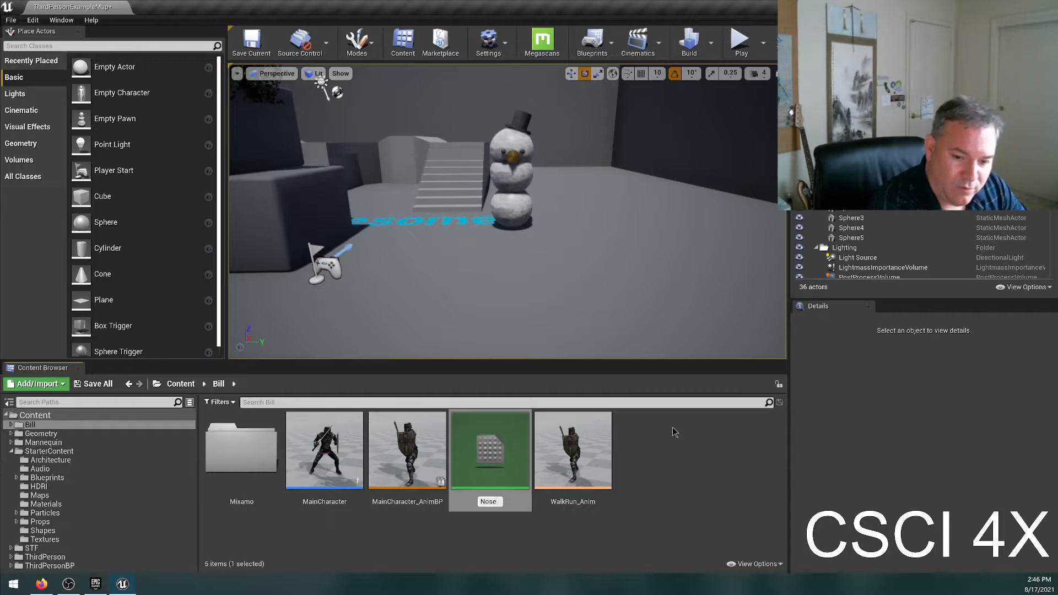
pyautogui.write('Mat')
pyautogui.press('Return')
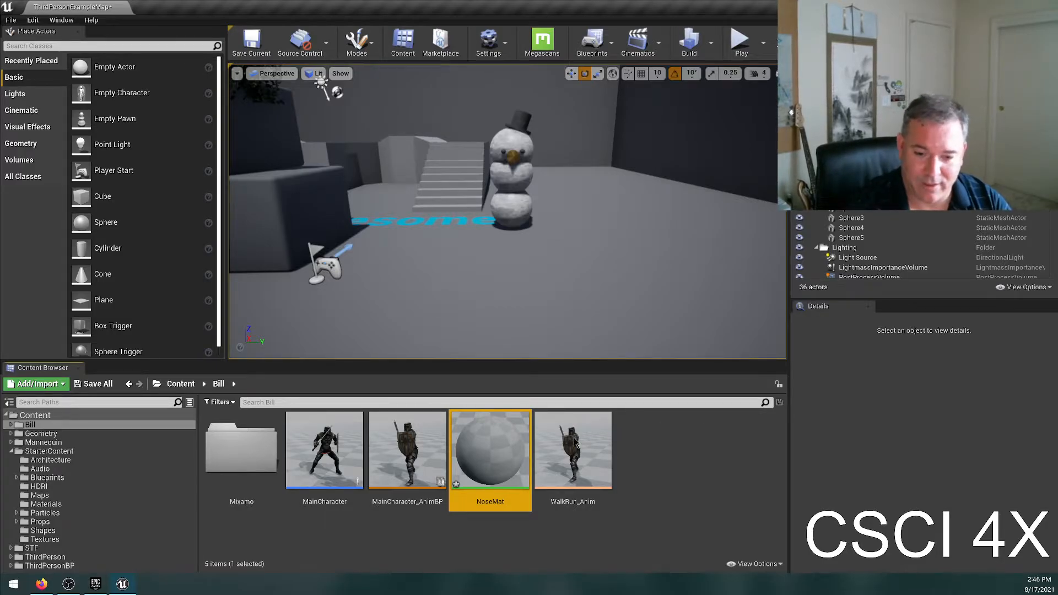
# Open NoseMat in the Material Editor and shift its main node further right in the graph.
pyautogui.doubleClick(485, 441)
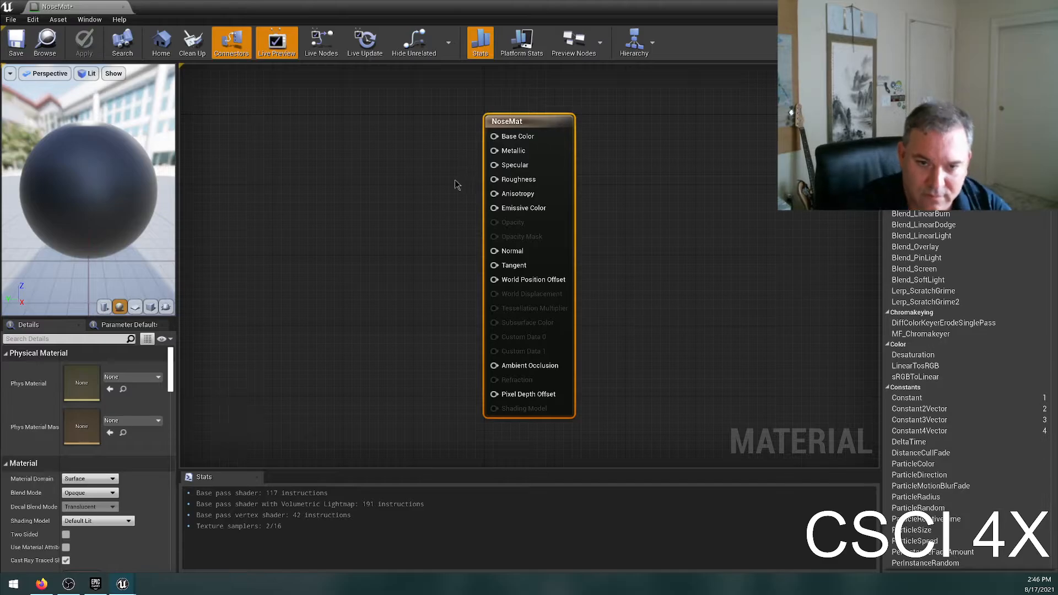
pyautogui.moveTo(494, 136); pyautogui.dragTo(345, 207)
pyautogui.click(289, 218)
pyautogui.moveTo(365, 192); pyautogui.dragTo(472, 209, button='right')
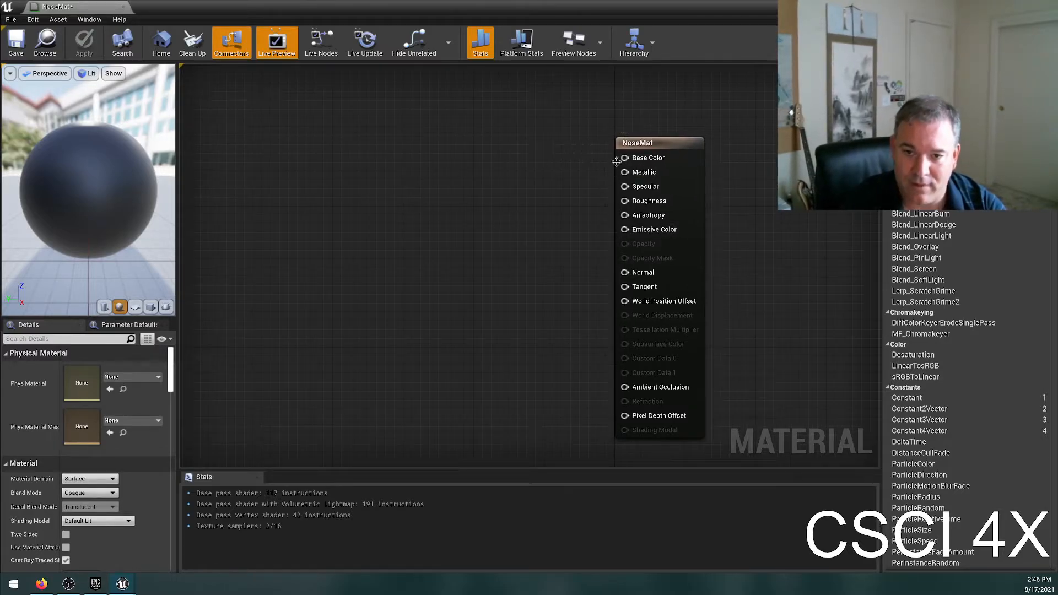
pyautogui.moveTo(624, 157); pyautogui.dragTo(419, 205)
pyautogui.click(343, 242)
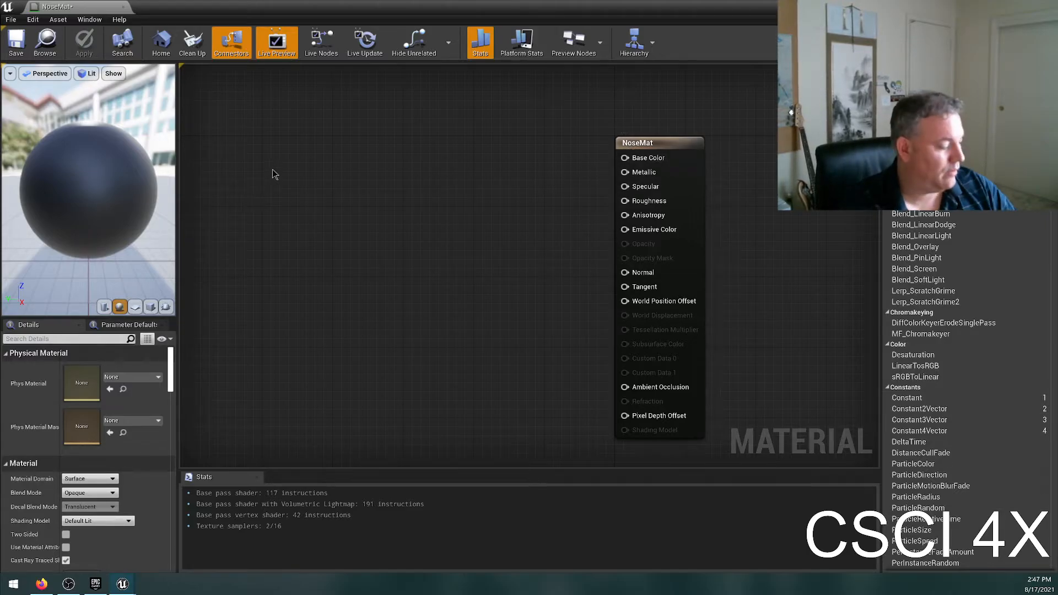
# Add a Constant3Vector node to the graph and connect it to NoseMat's Base Color.
pyautogui.click(341, 138)
pyautogui.moveTo(409, 159); pyautogui.dragTo(624, 159)
pyautogui.moveTo(311, 363); pyautogui.dragTo(531, 138)
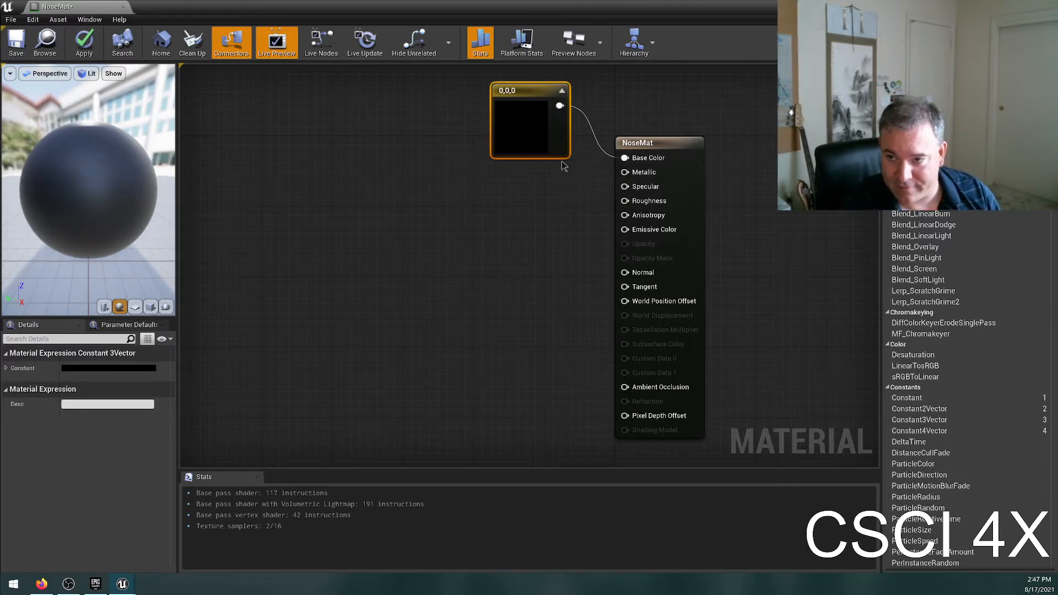
# Set the Constant3Vector to yellow-orange (1, 0.54, 0) and move the node further from NoseMat.
pyautogui.doubleClick(512, 124)
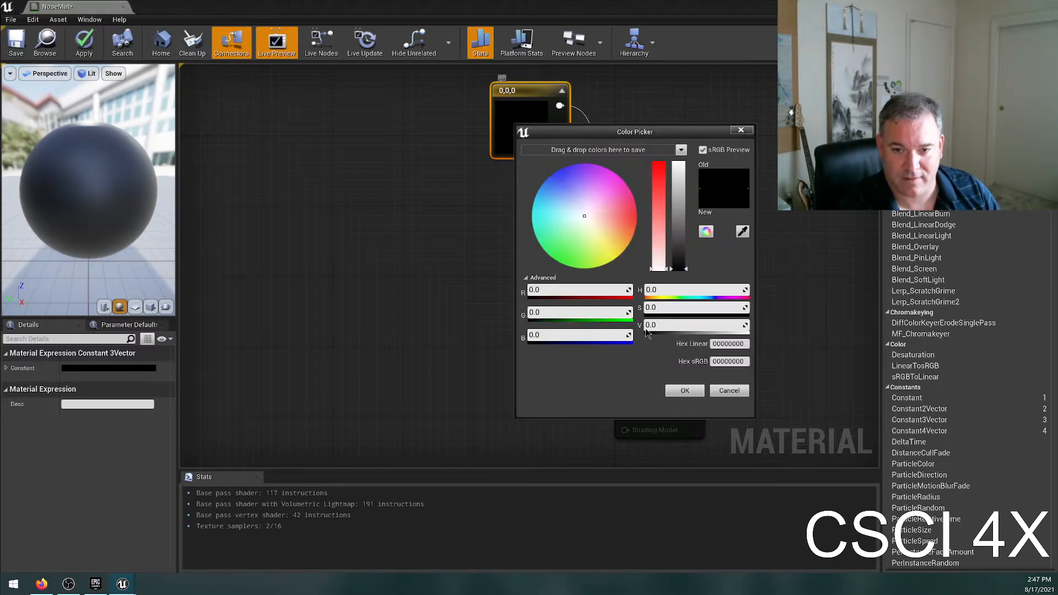
pyautogui.moveTo(625, 234); pyautogui.dragTo(629, 244)
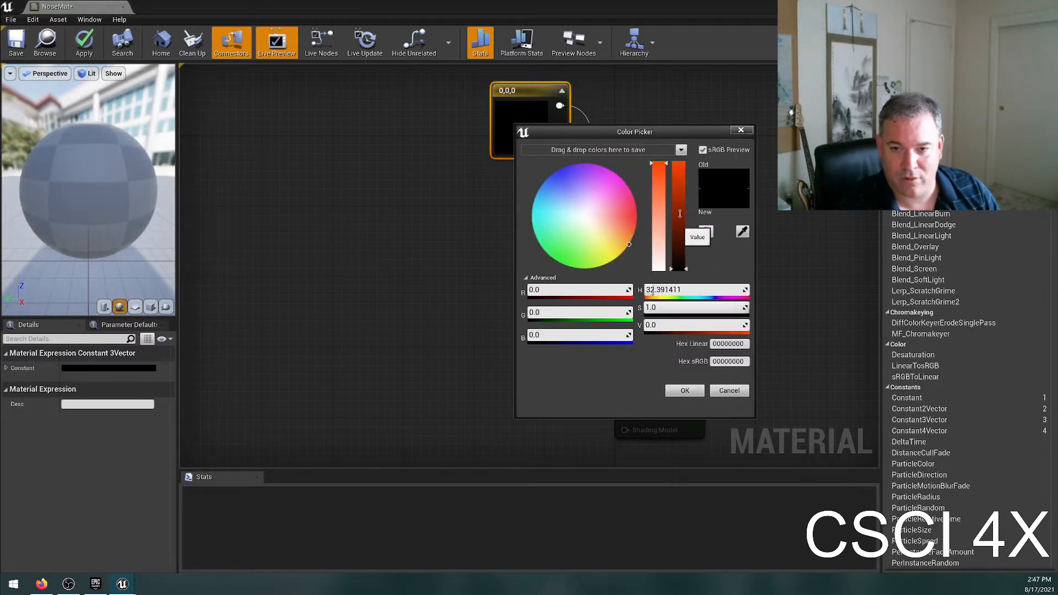
pyautogui.moveTo(678, 221); pyautogui.dragTo(678, 161)
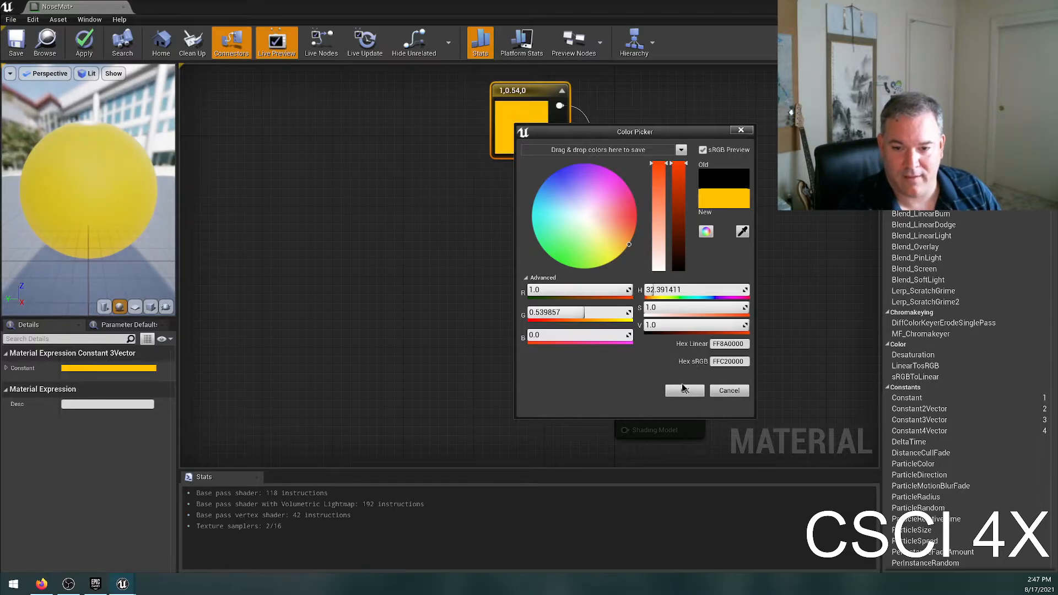
pyautogui.click(688, 390)
pyautogui.moveTo(108, 180); pyautogui.dragTo(165, 157)
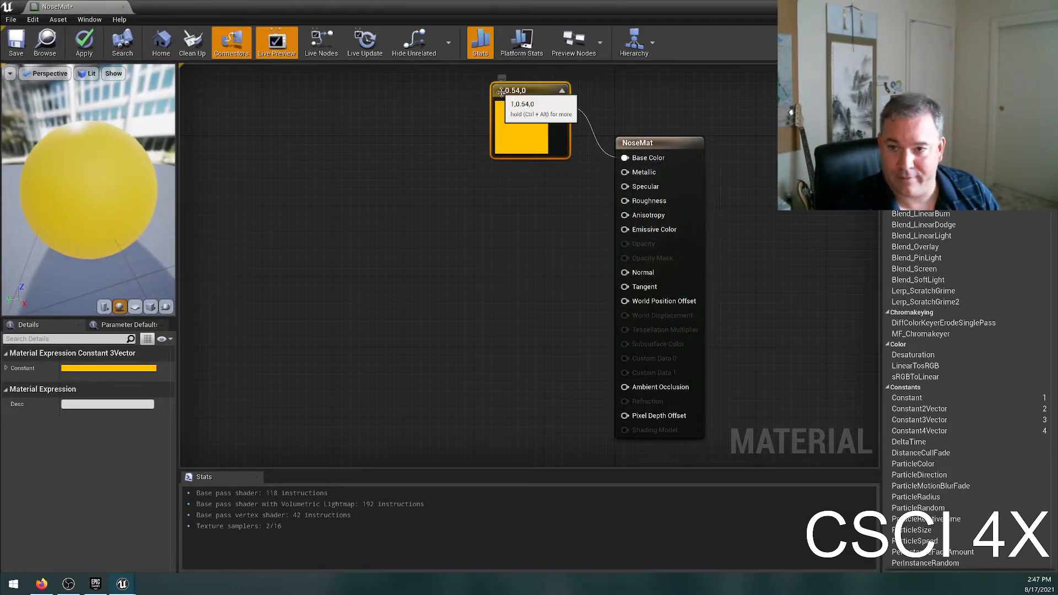
pyautogui.moveTo(526, 91); pyautogui.dragTo(476, 154)
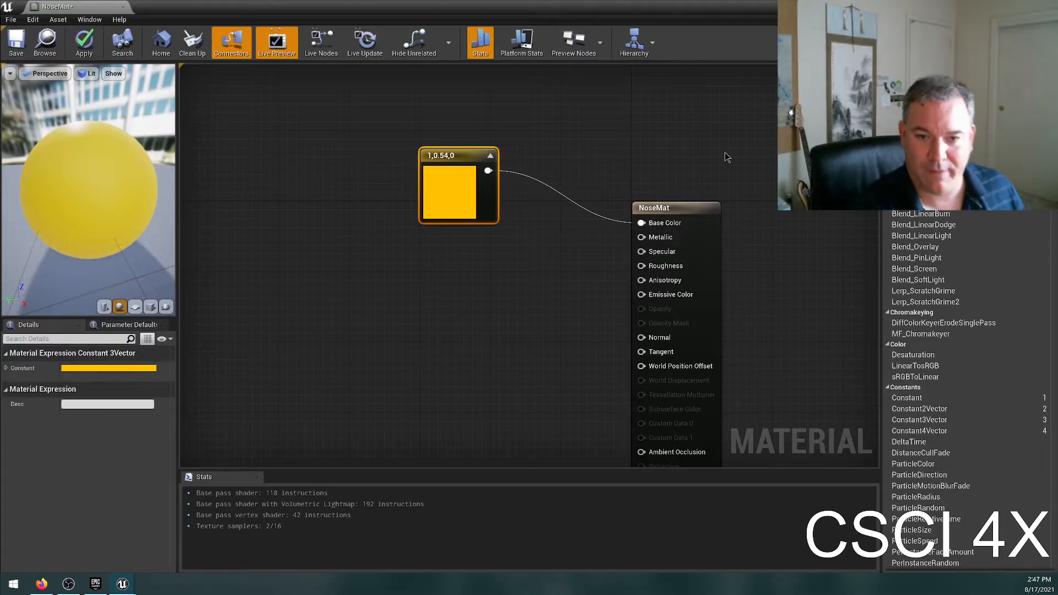
# Demonstrate disconnecting the yellow-orange color node from NoseMat's Base Color and reconnecting it.
pyautogui.keyDown('ctrl'); pyautogui.click(561, 194); pyautogui.keyUp('ctrl')
pyautogui.click(517, 202)
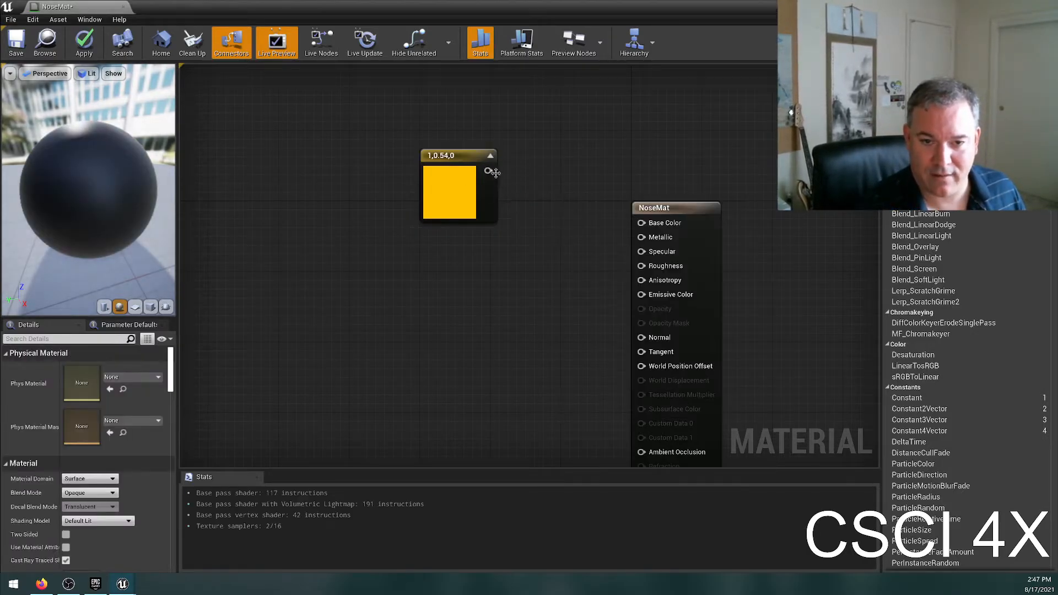
pyautogui.moveTo(488, 172); pyautogui.dragTo(709, 223)
pyautogui.click(723, 162)
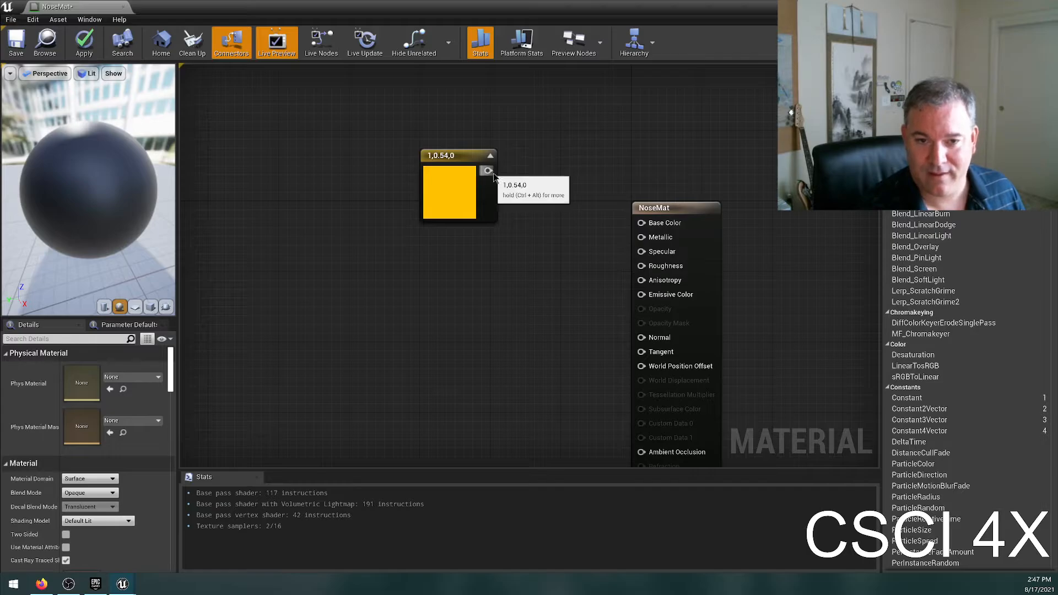
pyautogui.moveTo(647, 229)
pyautogui.mouseDown()
pyautogui.moveTo(654, 235)
pyautogui.moveTo(665, 223)
pyautogui.mouseUp()
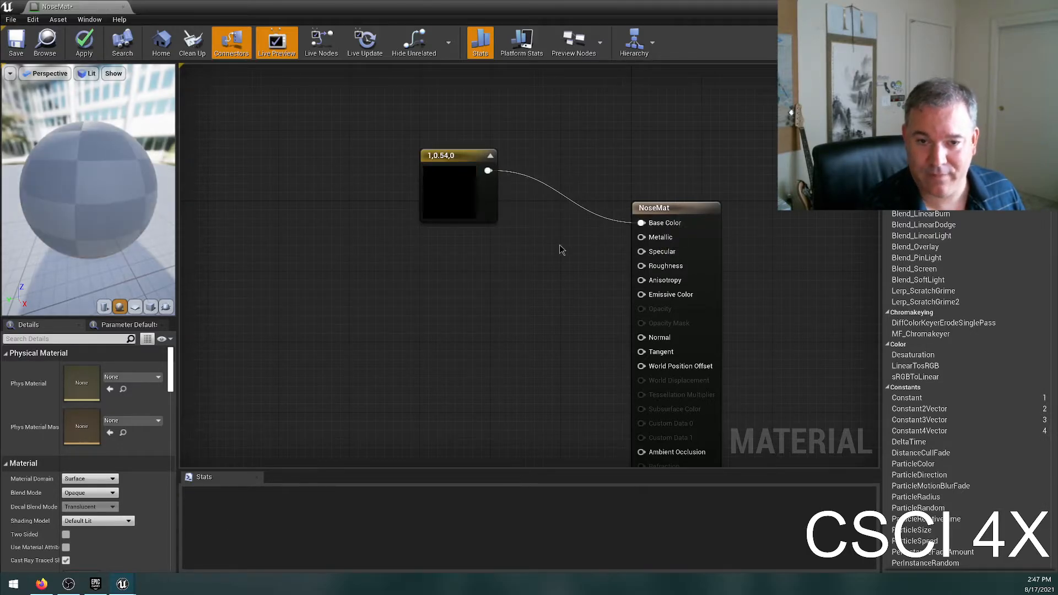
pyautogui.keyDown('ctrl'); pyautogui.click(571, 204); pyautogui.keyUp('ctrl')
pyautogui.click(527, 306)
pyautogui.moveTo(488, 170); pyautogui.dragTo(642, 223)
# Break all links on NoseMat's Base Color pin and delete the yellow-orange Constant3Vector node.
pyautogui.rightClick(659, 224)
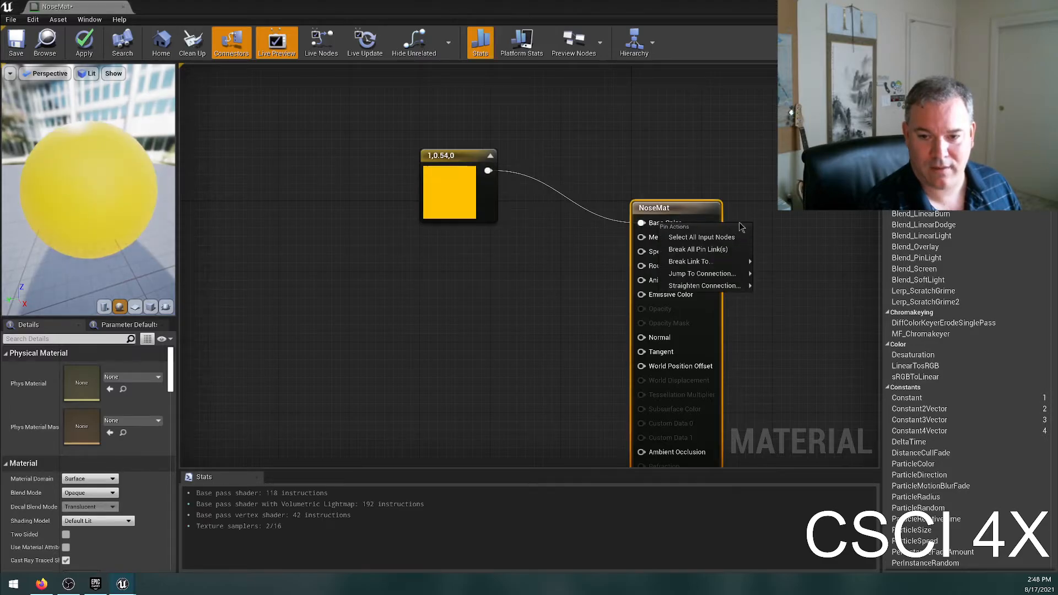
pyautogui.click(698, 249)
pyautogui.rightClick(658, 225)
pyautogui.click(419, 204)
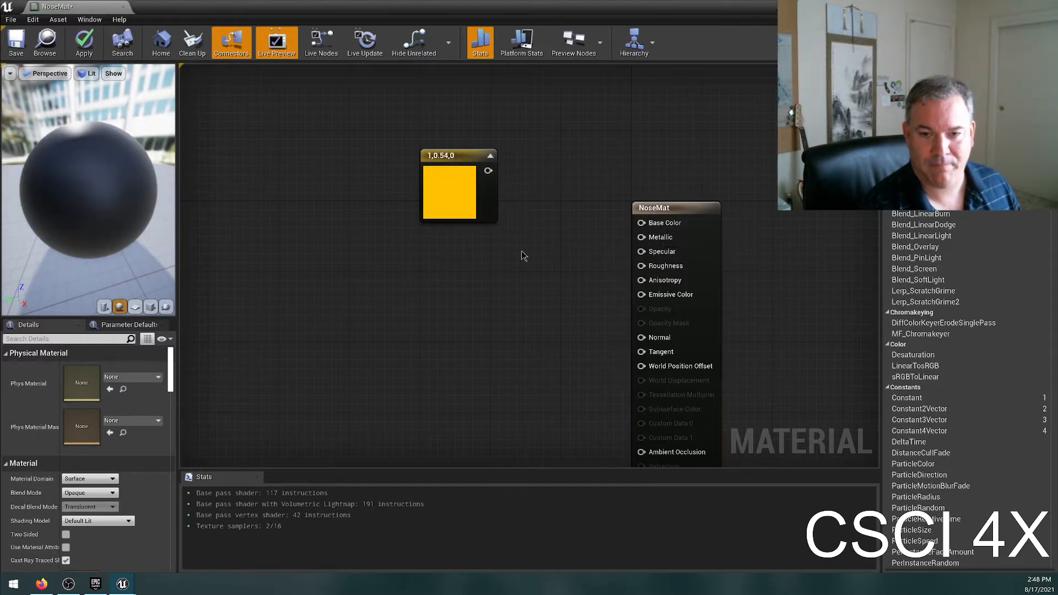
pyautogui.press('Delete')
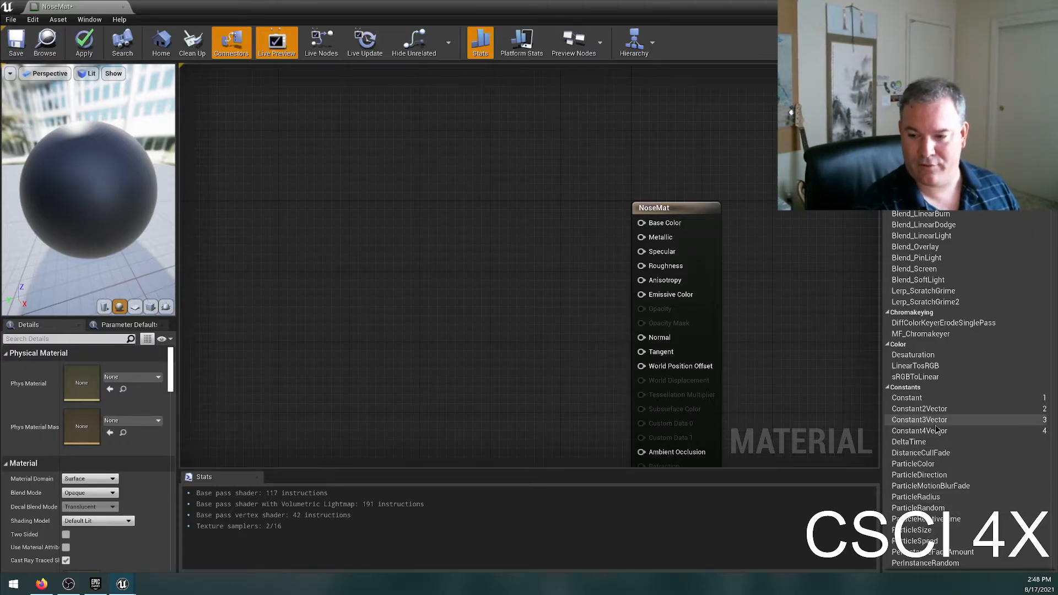
# Add a Constant3Vector from the Palette's Constants category to the graph, and delete it again.
pyautogui.moveTo(938, 424); pyautogui.dragTo(406, 190)
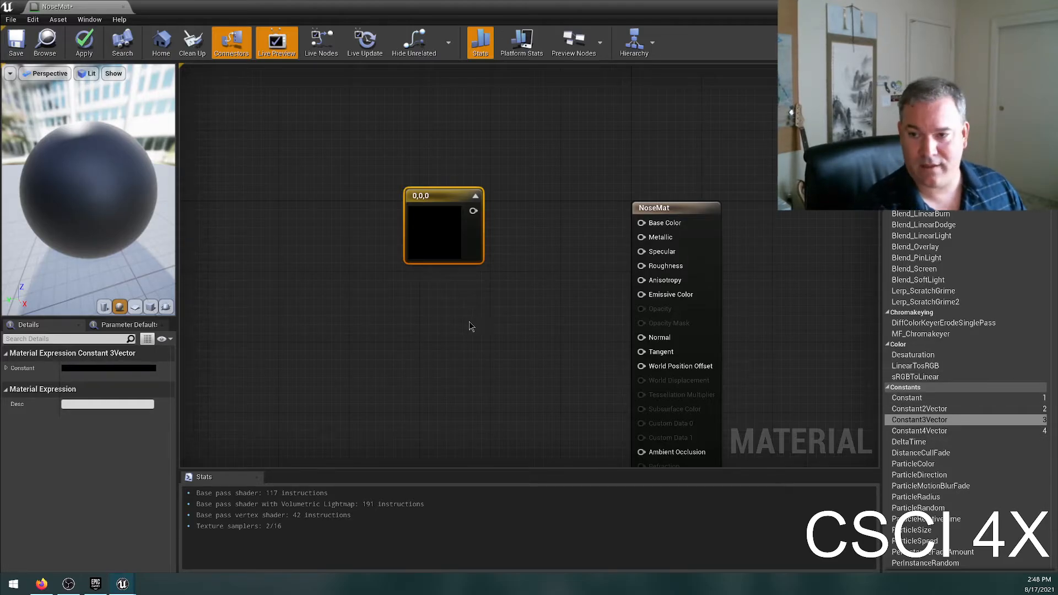
pyautogui.click(425, 316)
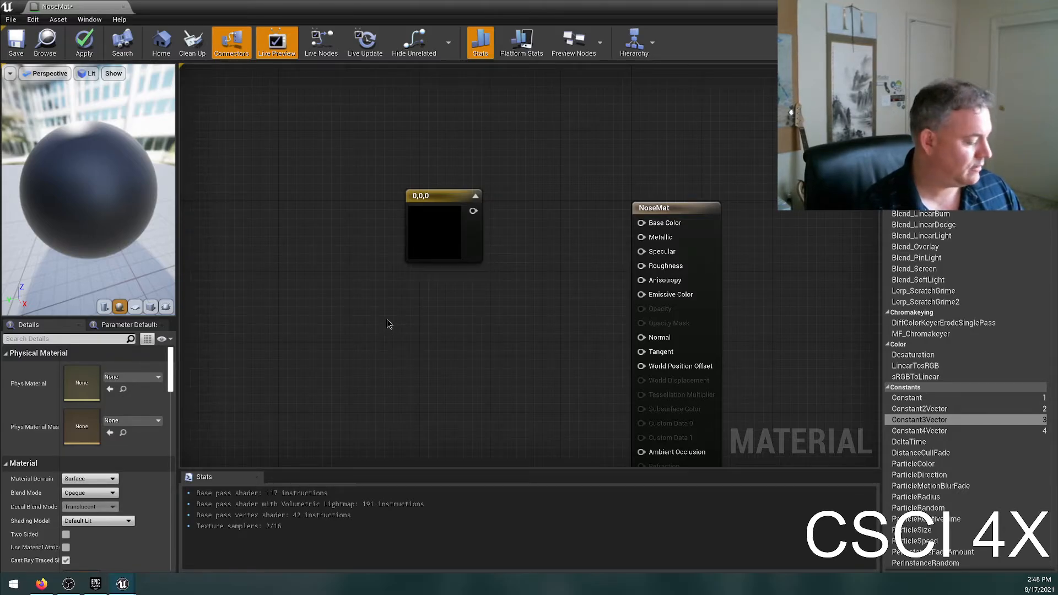
pyautogui.moveTo(350, 114); pyautogui.dragTo(523, 345)
pyautogui.press('Delete')
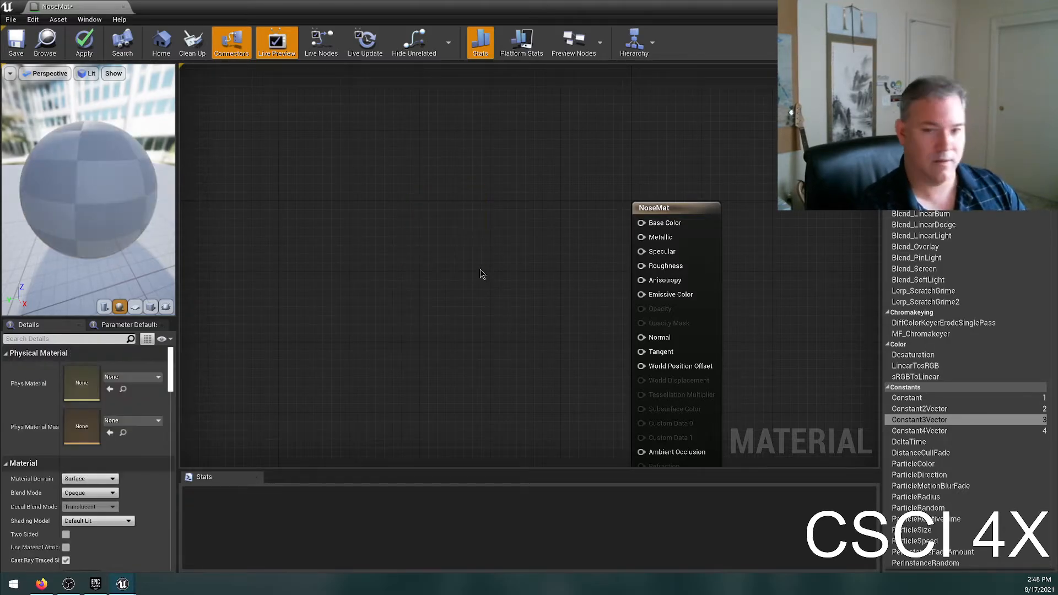
# Place a Constant3Vector node in the graph, undo the placement, and add one again left of the NoseMat node.
pyautogui.click(425, 255)
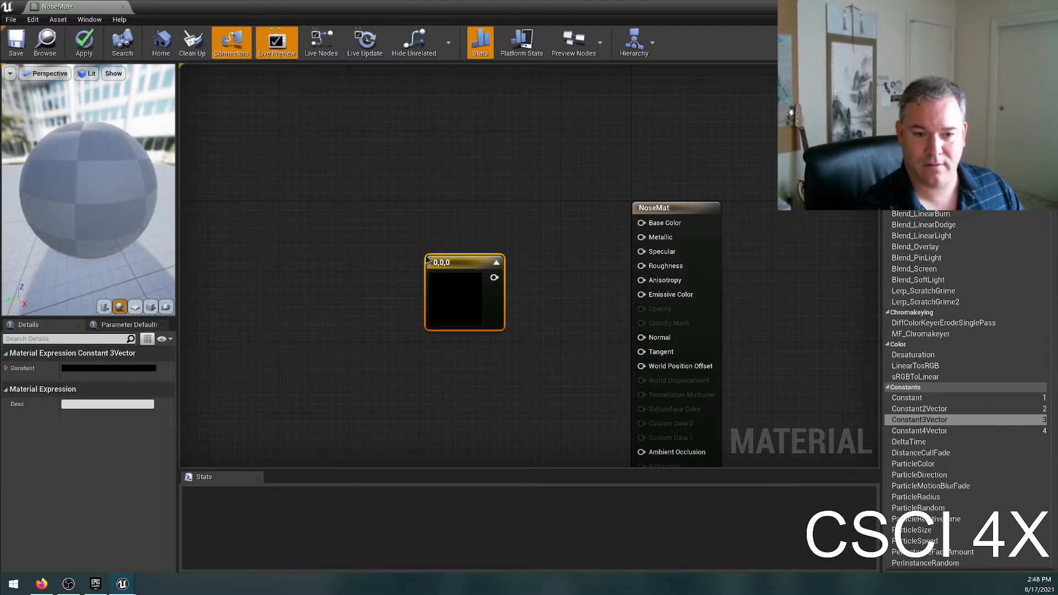
pyautogui.click(402, 173)
pyautogui.hotkey('ctrl', 'z')
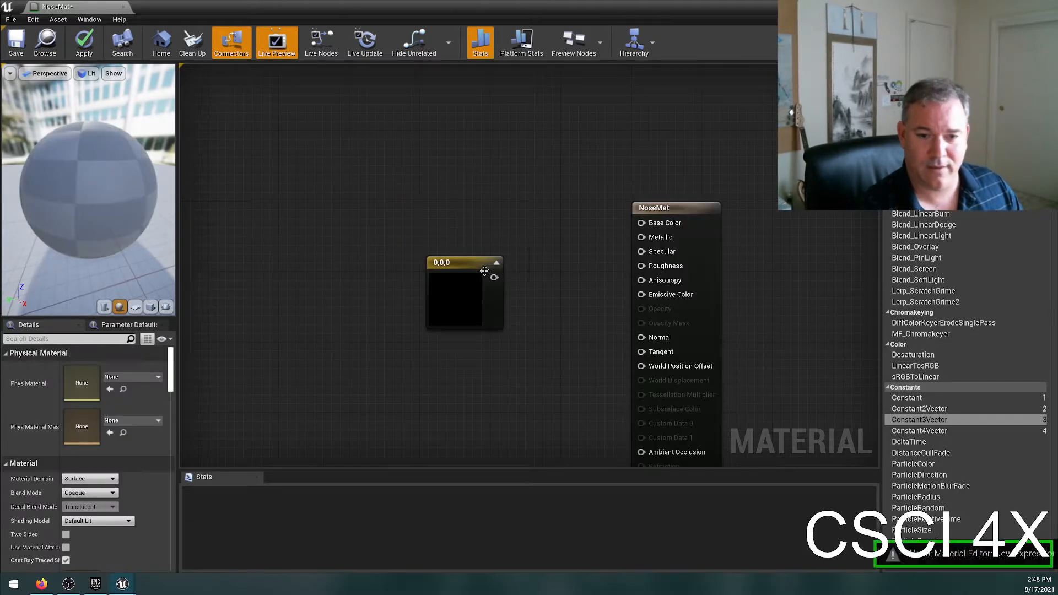
pyautogui.hotkey('ctrl', 'z')
pyautogui.click(423, 194)
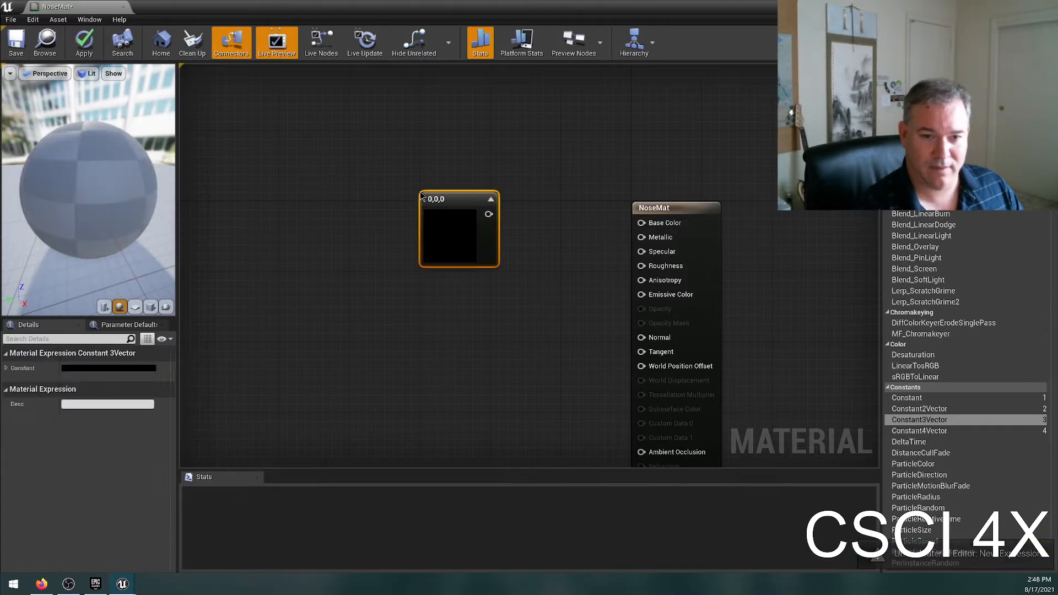
# Delete the black Constant3Vector node and place a new one from the Palette, slightly above and left of the NoseMat node.
pyautogui.moveTo(443, 200); pyautogui.dragTo(408, 175)
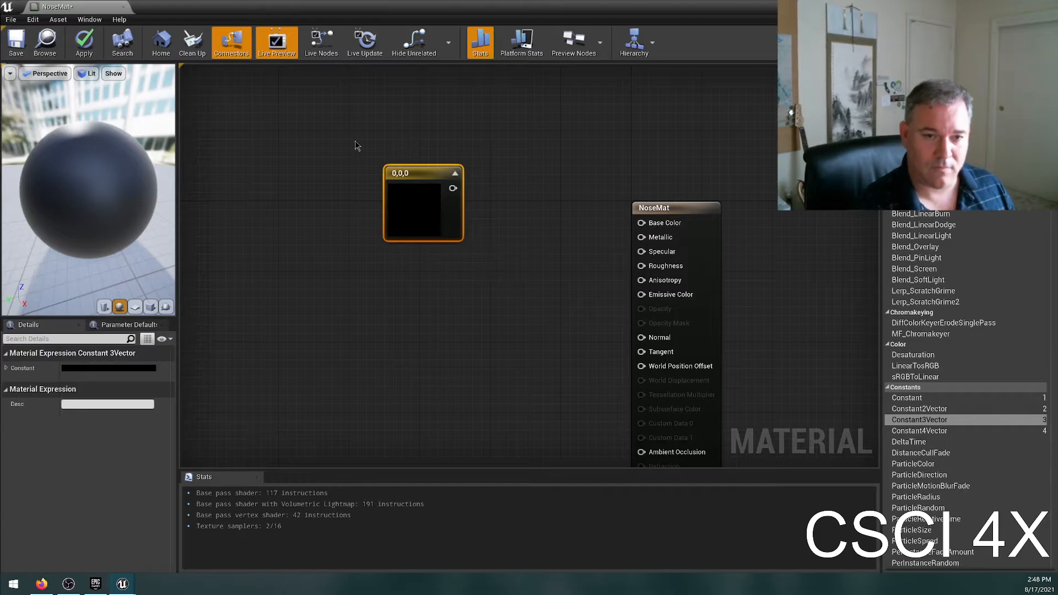
pyautogui.press('Delete')
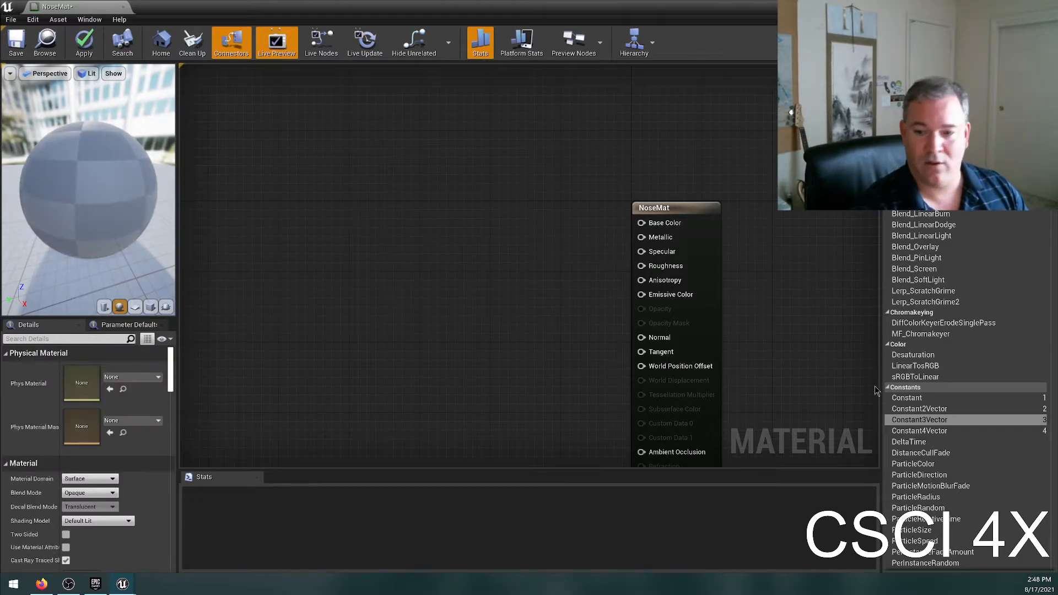
pyautogui.moveTo(860, 394); pyautogui.dragTo(493, 209)
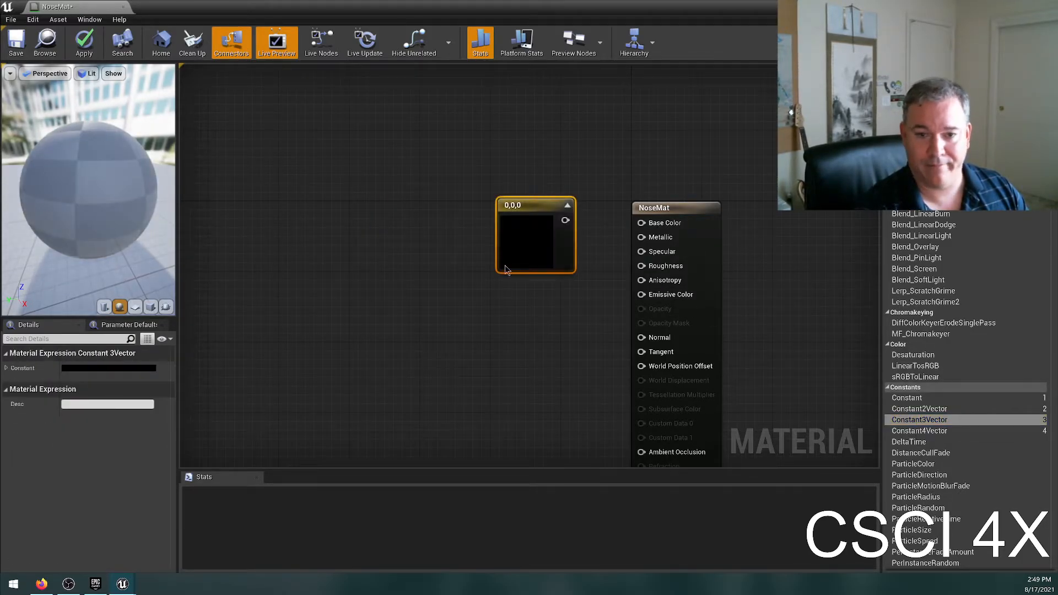
pyautogui.click(471, 306)
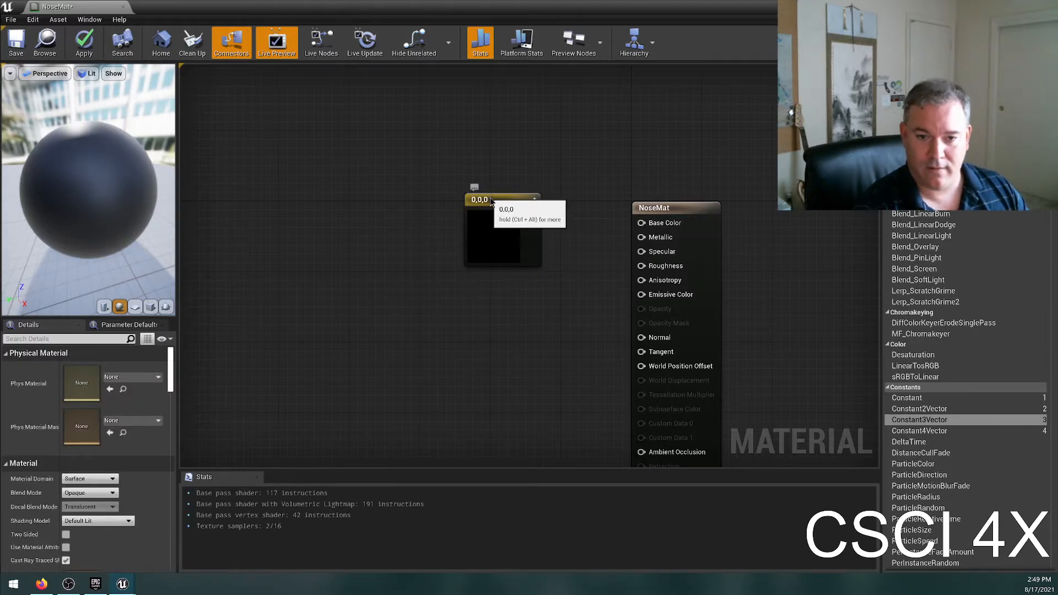
pyautogui.moveTo(490, 200); pyautogui.dragTo(490, 182)
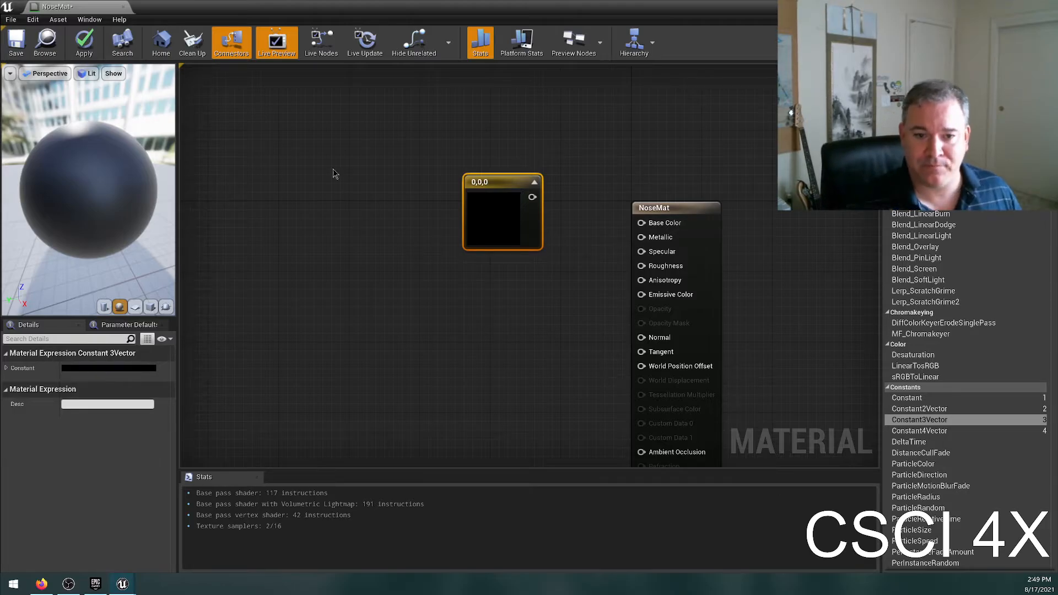
# Edit the Constant3Vector's color and pick a light peach-orange at full brightness with R 1.0, G 0.410306 and B 0.198729.
pyautogui.doubleClick(497, 213)
pyautogui.moveTo(560, 286); pyautogui.dragTo(660, 252)
pyautogui.click(612, 324)
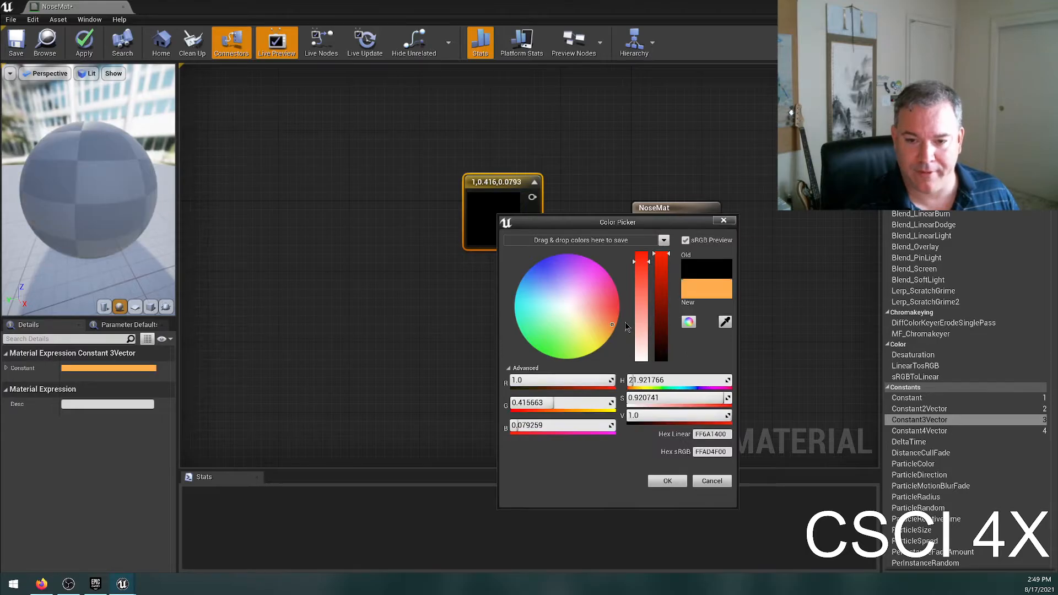
pyautogui.click(608, 319)
pyautogui.moveTo(654, 272); pyautogui.dragTo(662, 249)
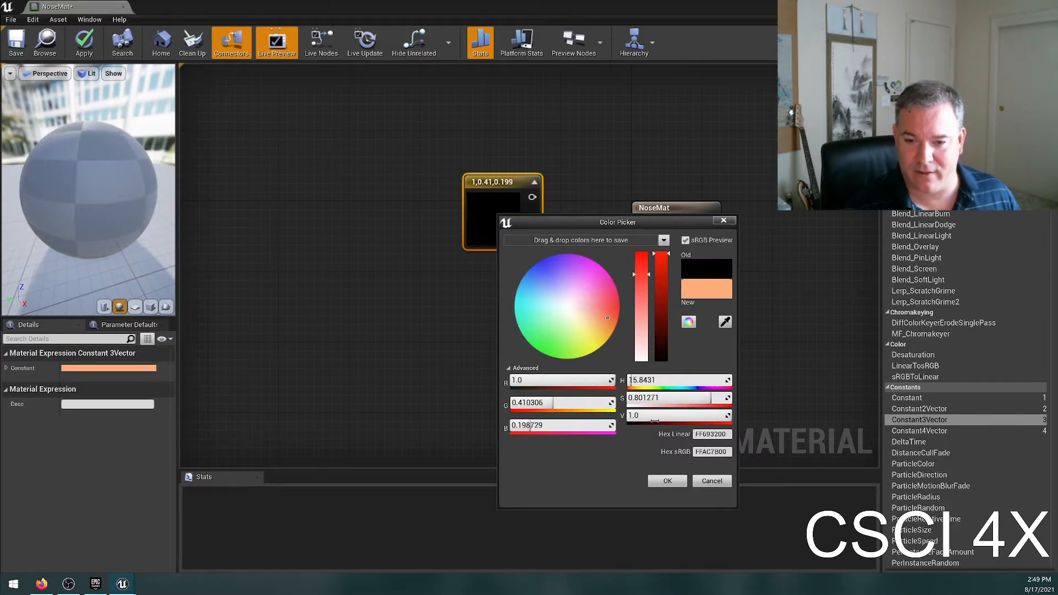
# Demonstrate the color's brightness by lowering its Value to 0.641 and raising it back to 1.0.
pyautogui.click(643, 415)
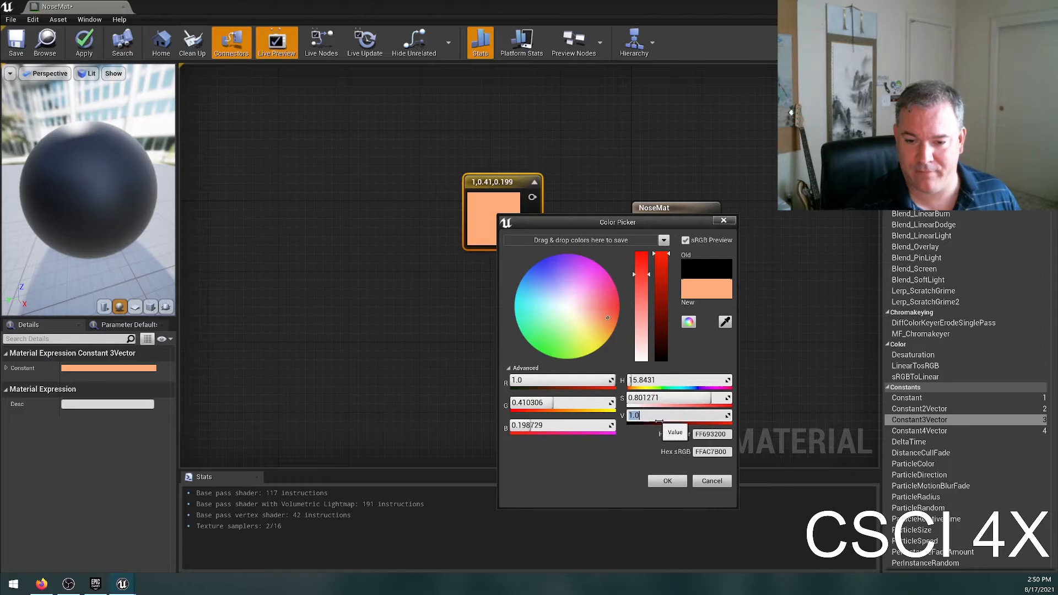
pyautogui.write('0.557')
pyautogui.press('Return')
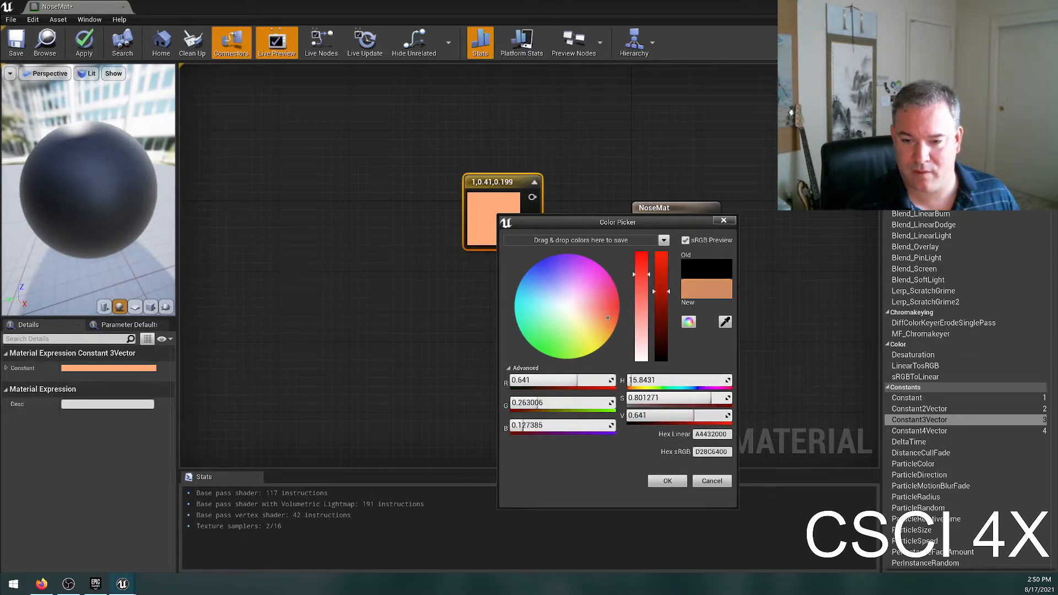
pyautogui.moveTo(685, 415); pyautogui.dragTo(732, 415)
# Pick a fully saturated orange with R 1.0, G 0.250631 and B 0.0, and accept the color.
pyautogui.moveTo(576, 319)
pyautogui.mouseDown()
pyautogui.moveTo(543, 346)
pyautogui.moveTo(582, 295)
pyautogui.moveTo(604, 319)
pyautogui.moveTo(574, 330)
pyautogui.moveTo(589, 310)
pyautogui.moveTo(587, 335)
pyautogui.moveTo(605, 335)
pyautogui.moveTo(598, 323)
pyautogui.moveTo(615, 345)
pyautogui.moveTo(625, 326)
pyautogui.moveTo(642, 329)
pyautogui.mouseUp()
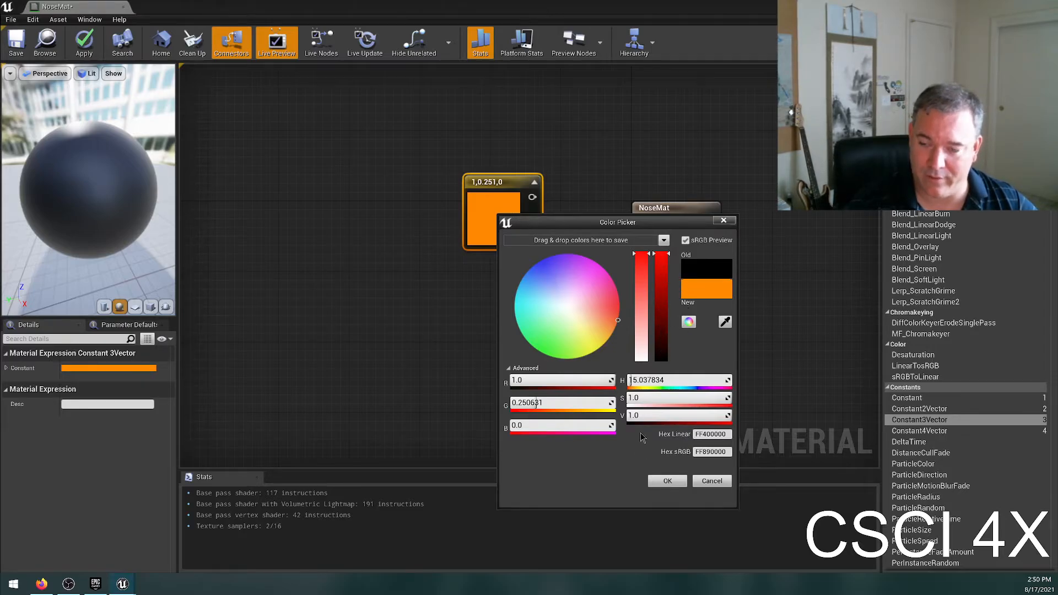
pyautogui.moveTo(693, 414); pyautogui.dragTo(716, 415)
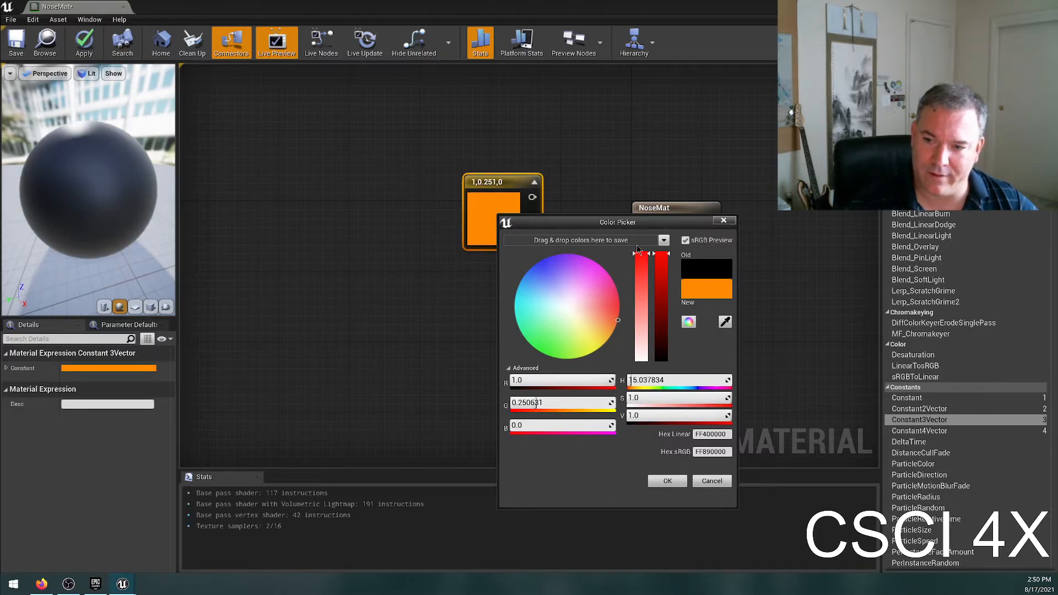
pyautogui.click(520, 381)
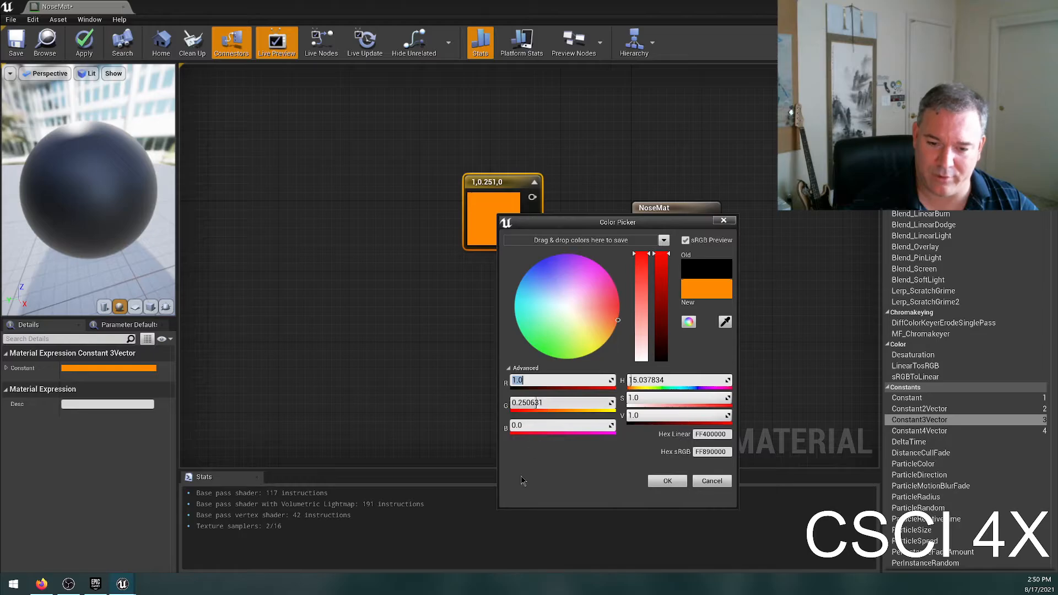
pyautogui.click(667, 481)
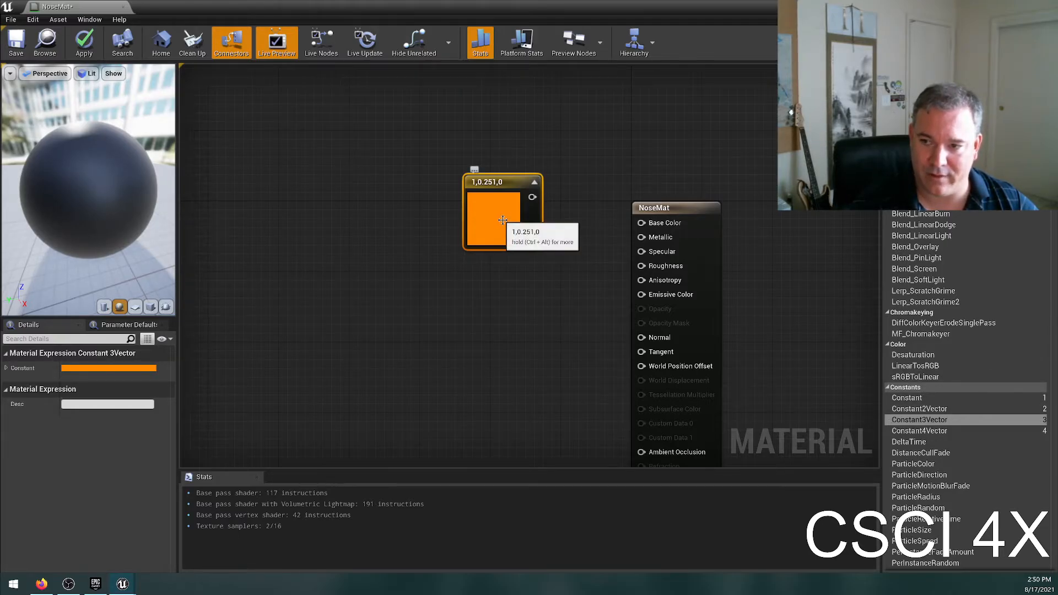
# Connect the orange Constant3Vector's output to NoseMat's Base Color and save the material.
pyautogui.moveTo(533, 201); pyautogui.dragTo(641, 223)
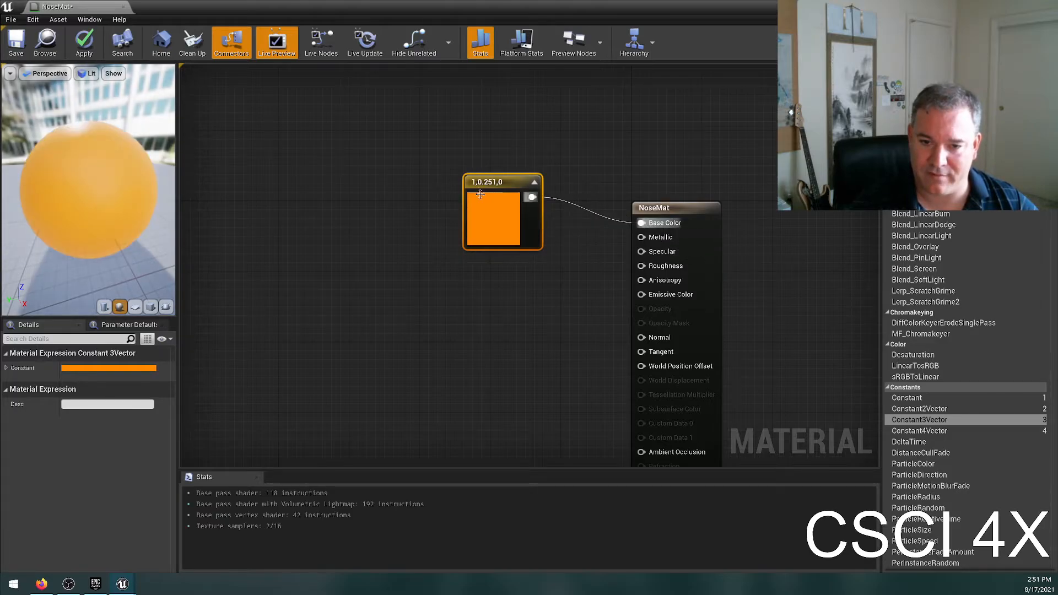
pyautogui.click(345, 279)
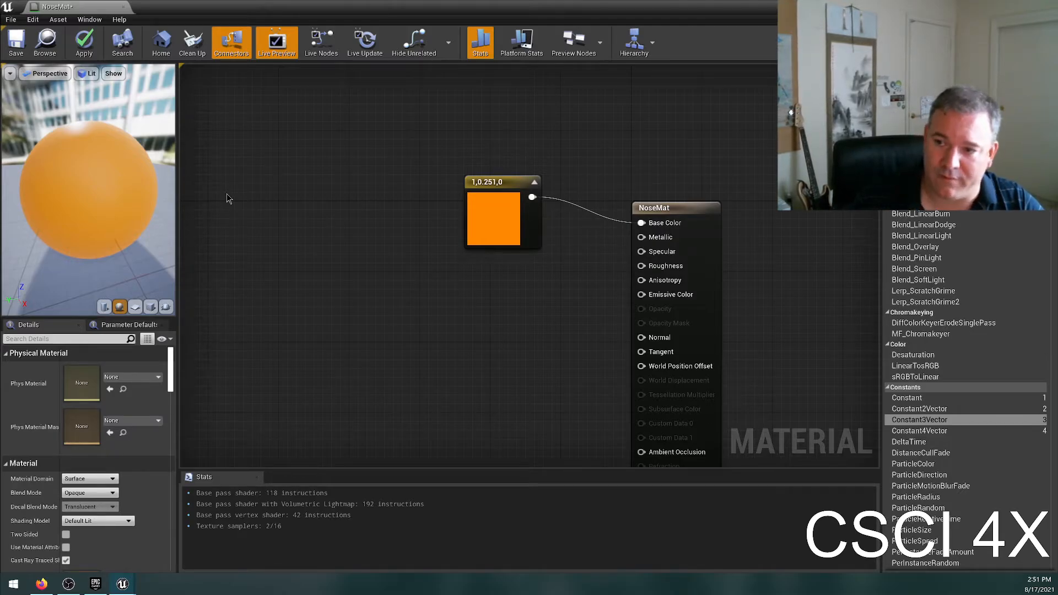
pyautogui.click(16, 43)
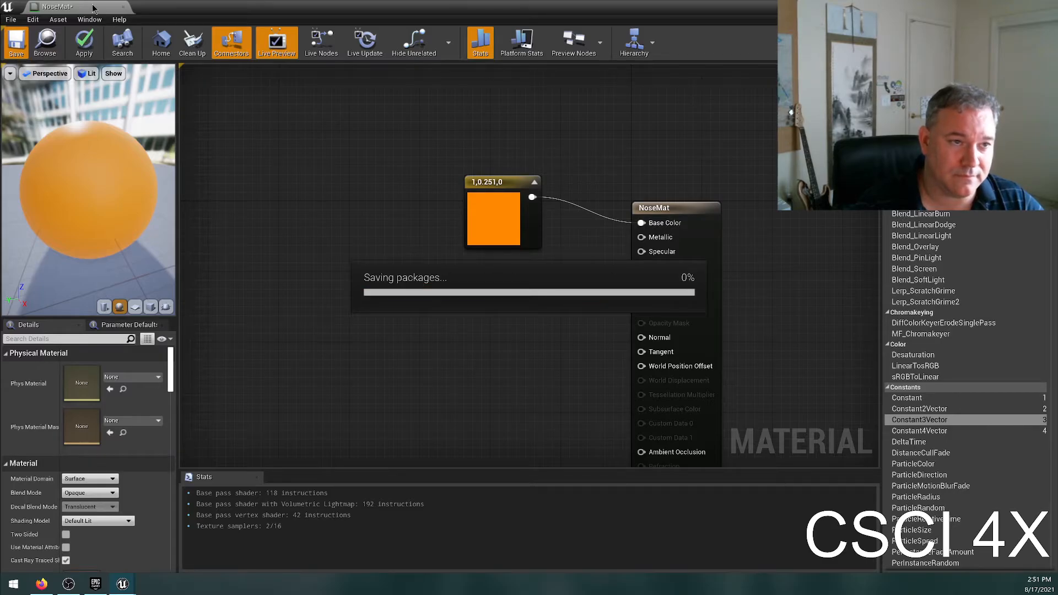
# Restore the NoseMat editor window from full size, move it around to uncover the level editor, and minimize it.
pyautogui.moveTo(180, 8); pyautogui.dragTo(686, 236)
pyautogui.moveTo(573, 227); pyautogui.dragTo(242, 2)
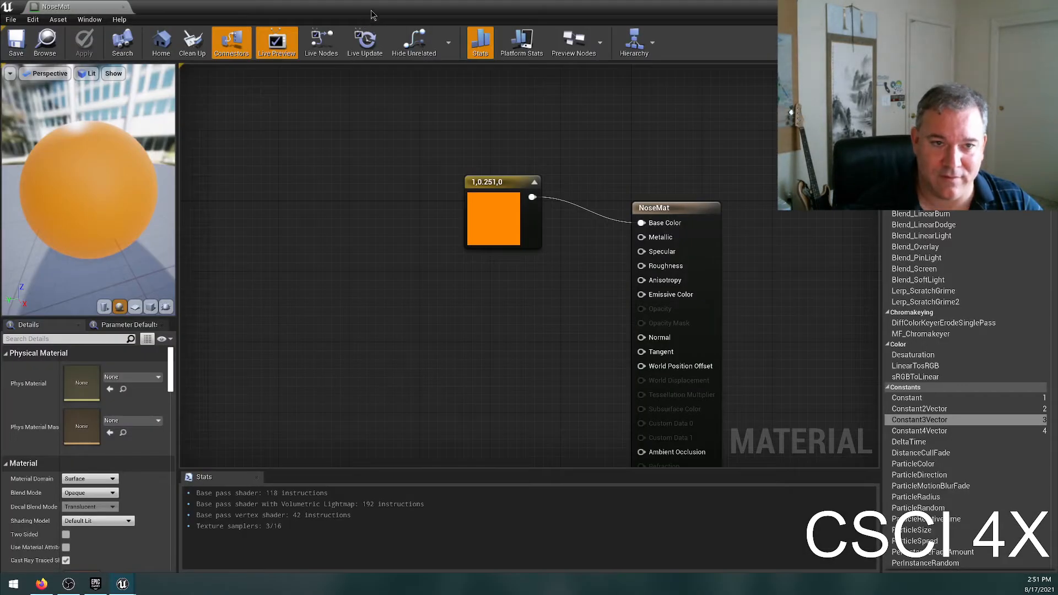
pyautogui.doubleClick(374, 8)
pyautogui.doubleClick(442, 11)
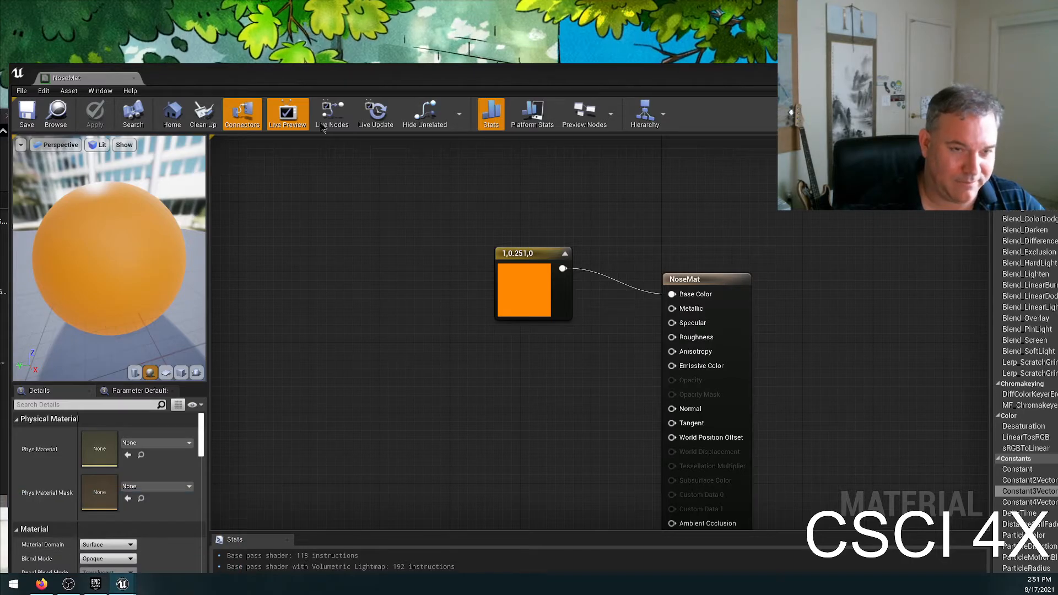
pyautogui.moveTo(342, 84); pyautogui.dragTo(756, 315)
pyautogui.moveTo(653, 171); pyautogui.dragTo(650, 1)
pyautogui.moveTo(689, 311); pyautogui.dragTo(278, 178)
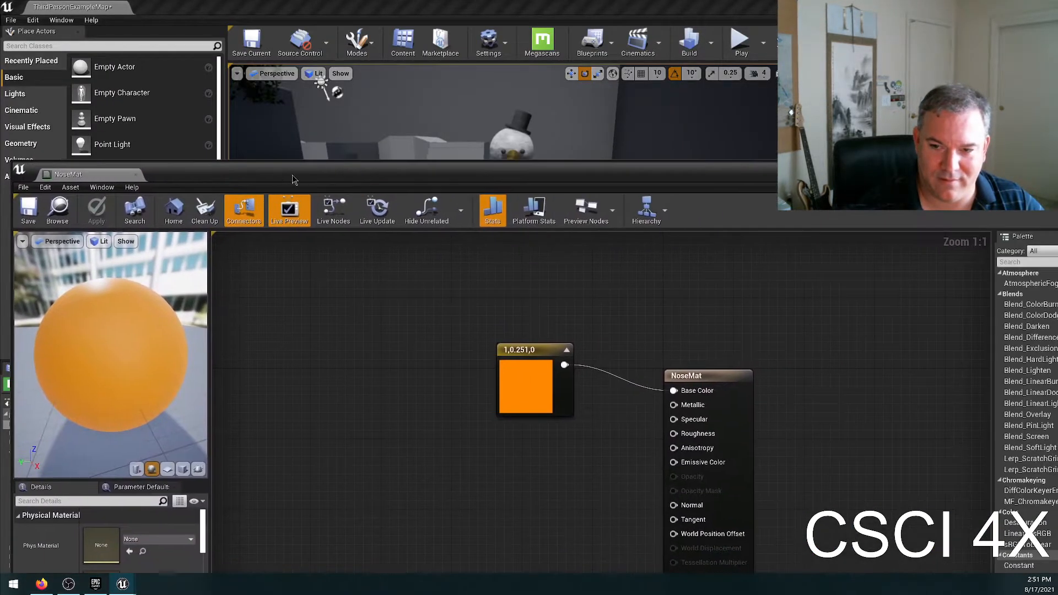
pyautogui.moveTo(671, 186); pyautogui.dragTo(335, 241)
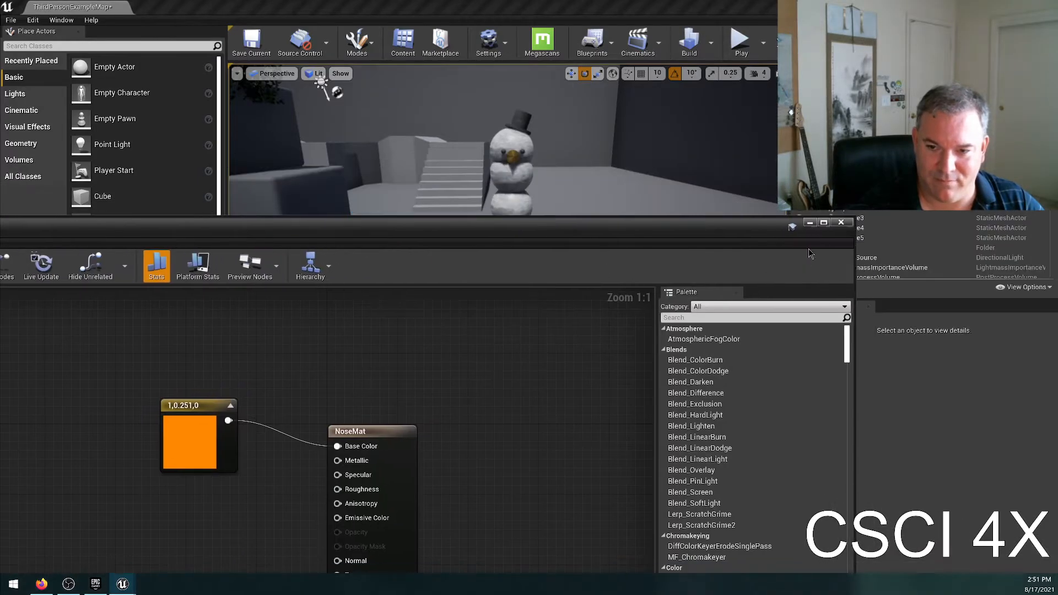
pyautogui.click(806, 225)
# Reopen the NoseMat material from the Content Browser and dock its window as a tab beside ThirdPersonExampleMap.
pyautogui.click(96, 583)
pyautogui.moveTo(122, 583)
pyautogui.click(202, 538)
pyautogui.doubleClick(489, 451)
pyautogui.moveTo(510, 232); pyautogui.dragTo(1020, 294)
pyautogui.moveTo(746, 297); pyautogui.dragTo(989, 201)
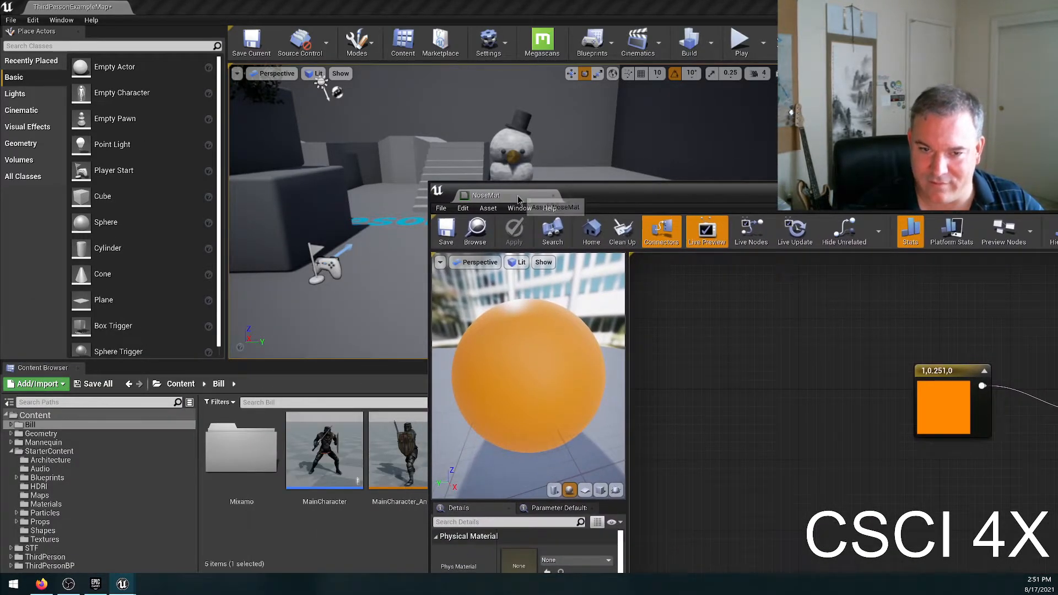
pyautogui.moveTo(485, 196); pyautogui.dragTo(165, 7)
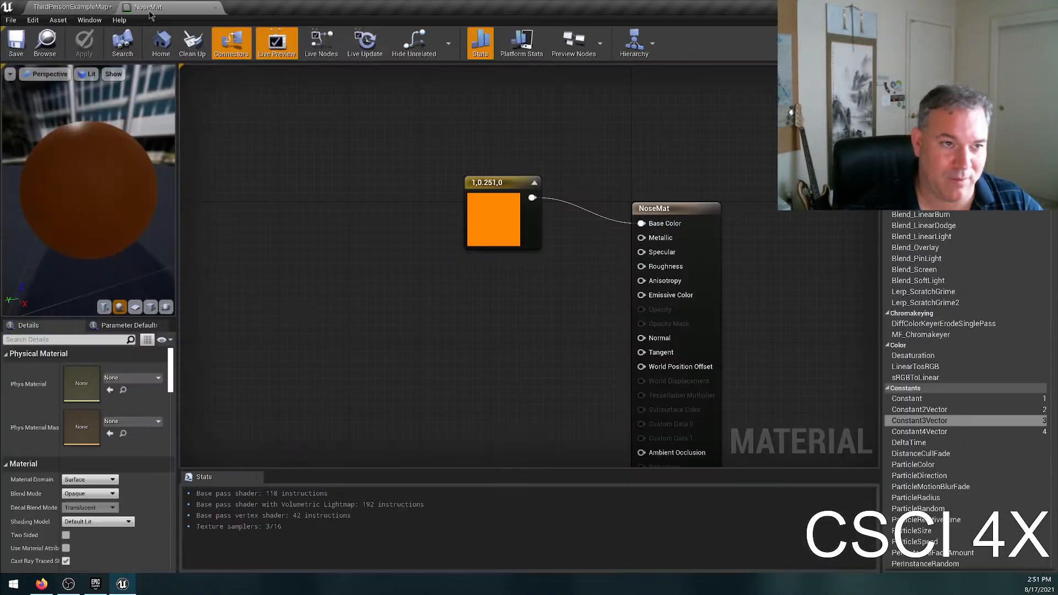
# Switch back and forth between the ThirdPersonExampleMap and NoseMat editors, ending on the level.
pyautogui.click(72, 6)
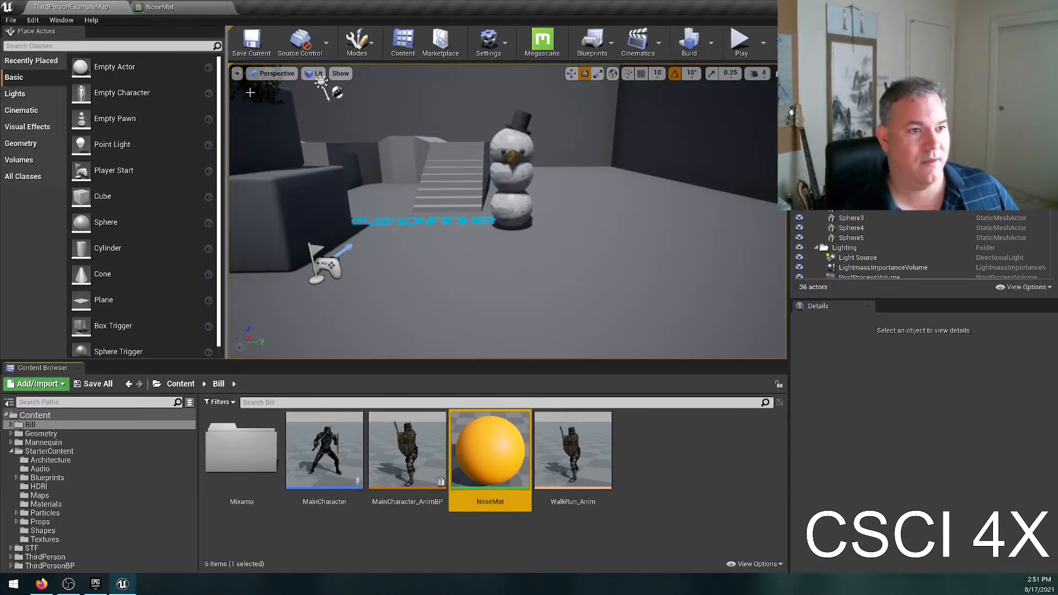
pyautogui.click(174, 7)
pyautogui.click(73, 7)
pyautogui.click(161, 8)
pyautogui.click(83, 9)
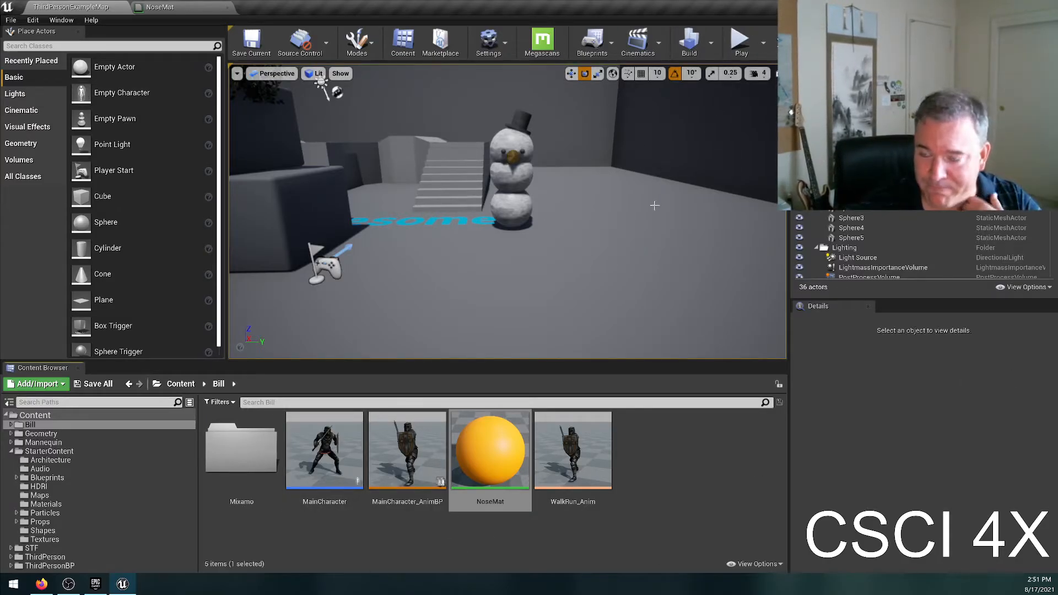
# Fly up close to the snowman's head and select its gold cone nose in the viewport.
pyautogui.press('w')
pyautogui.moveTo(512, 260); pyautogui.dragTo(465, 226, button='right')
pyautogui.press('d')
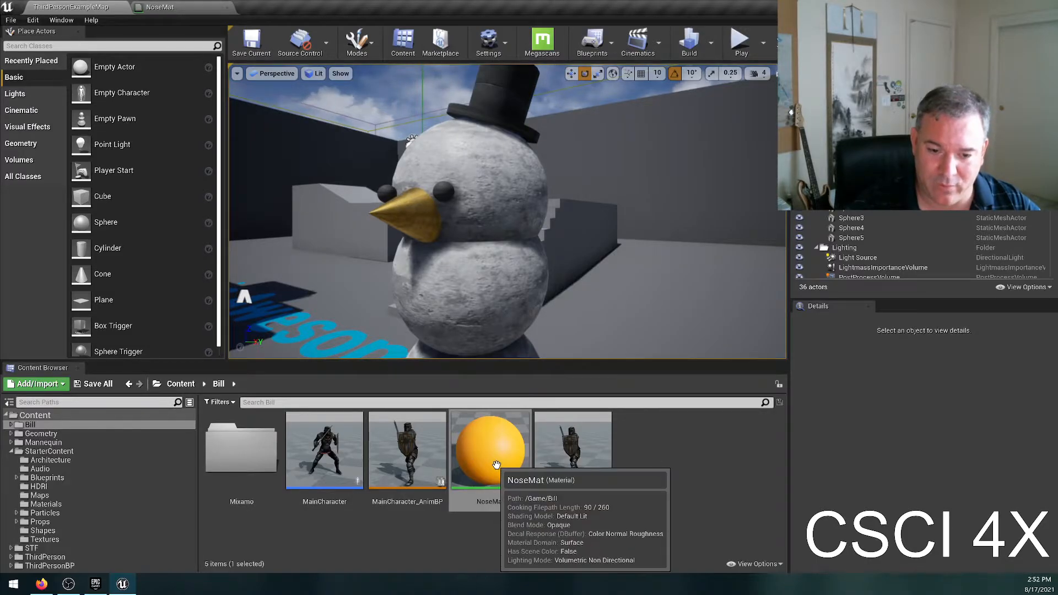
pyautogui.click(417, 217)
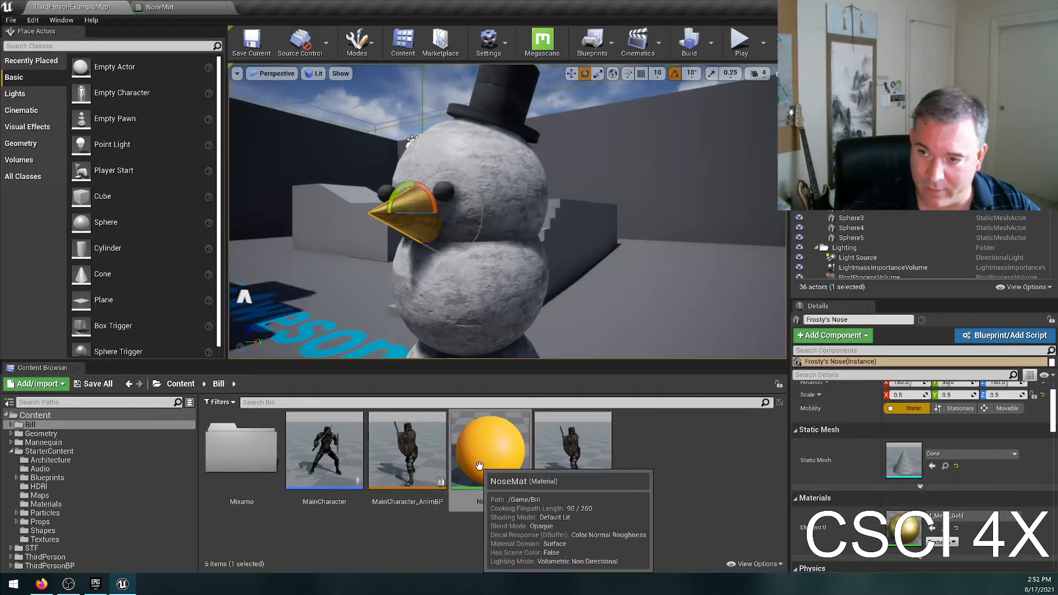
# Assign NoseMat to the nose's Element 0 material slot from the Content Browser selection, and undo the assignment.
pyautogui.moveTo(488, 454); pyautogui.dragTo(915, 551)
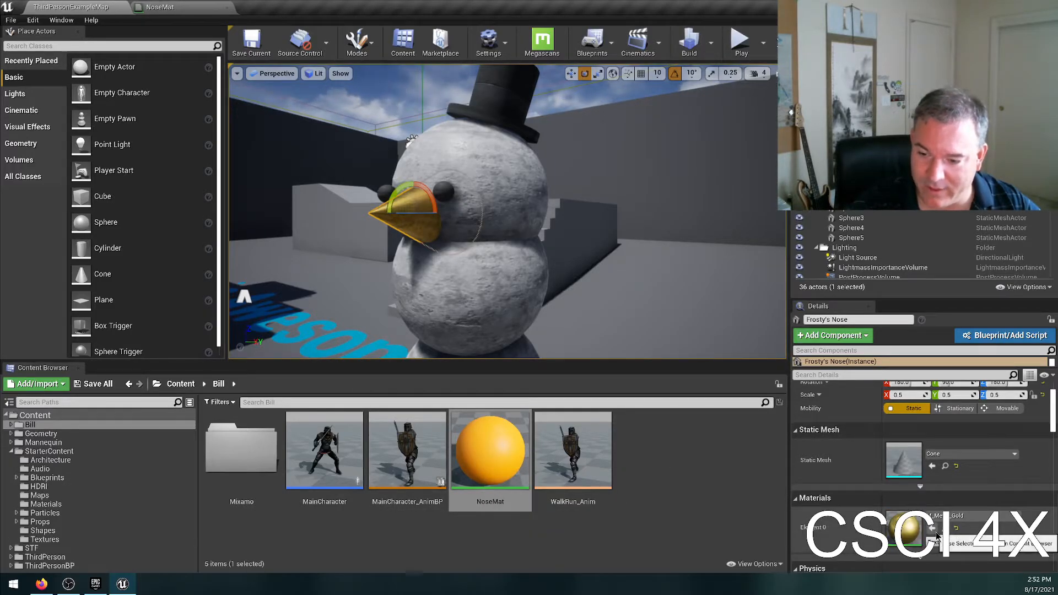
pyautogui.click(933, 532)
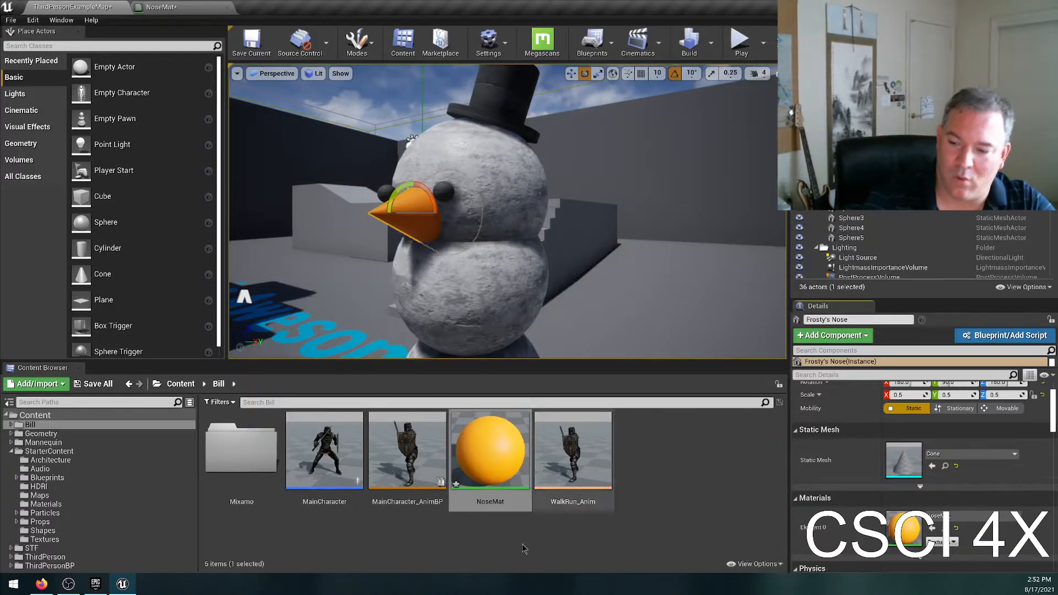
pyautogui.hotkey('ctrl', 'z')
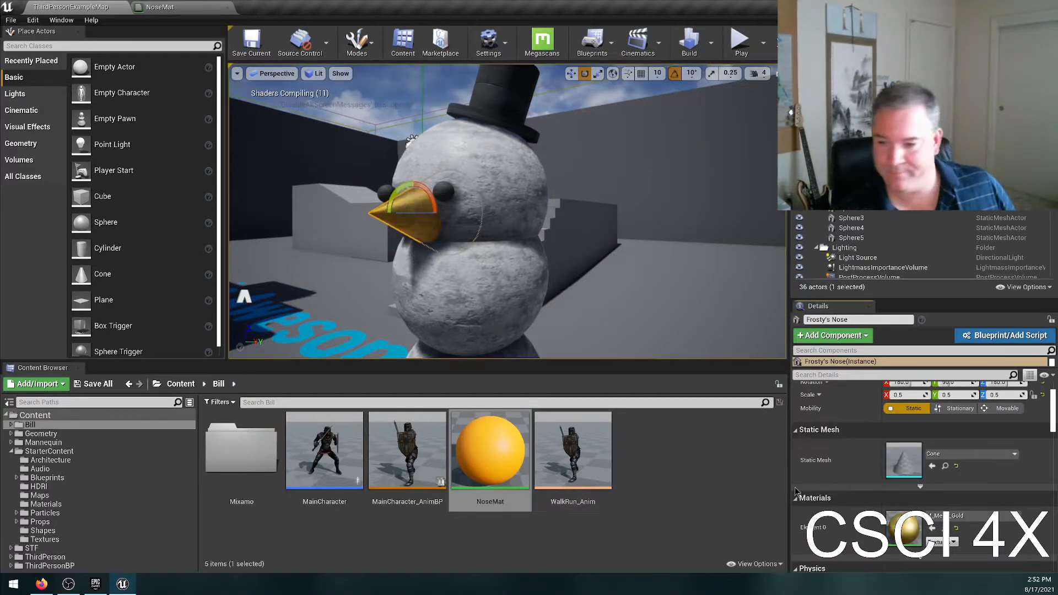
# Search the nose's Element 0 material choices for "nose", assign NoseMat, and undo the assignment.
pyautogui.click(969, 515)
pyautogui.scroll(-10, 970, 473)
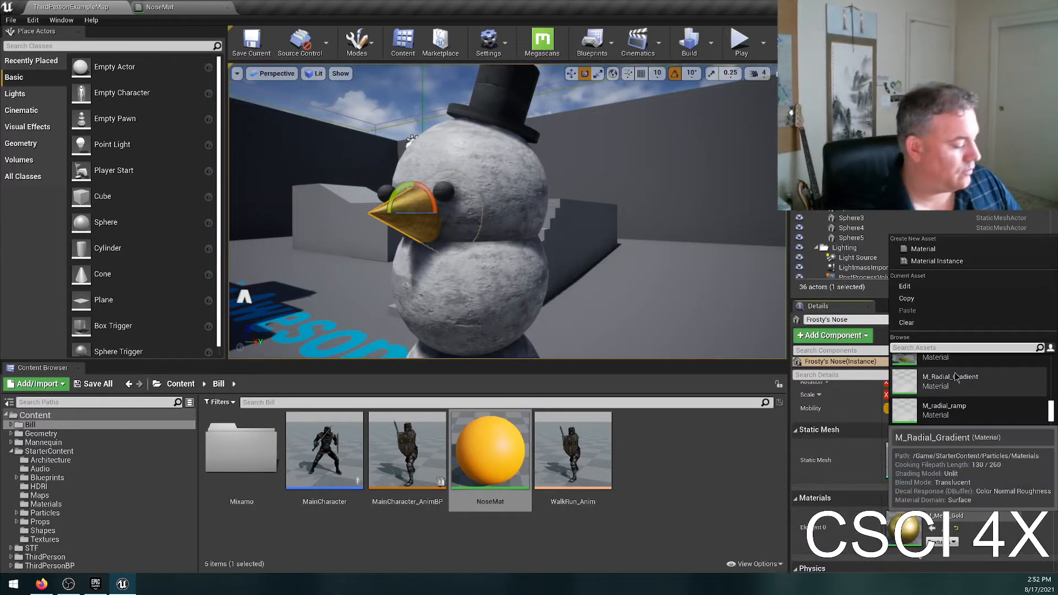
pyautogui.write('nose')
pyautogui.click(956, 377)
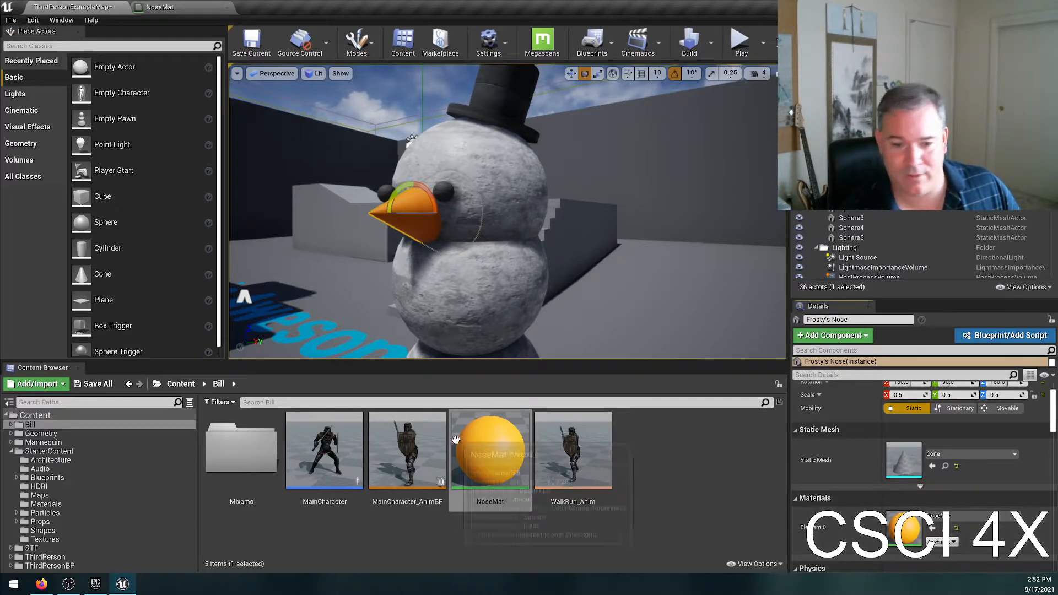
pyautogui.hotkey('ctrl', 'z')
# Apply NoseMat from the Content Browser directly onto the snowman's nose in the viewport, and deselect everything.
pyautogui.moveTo(516, 505); pyautogui.dragTo(416, 226)
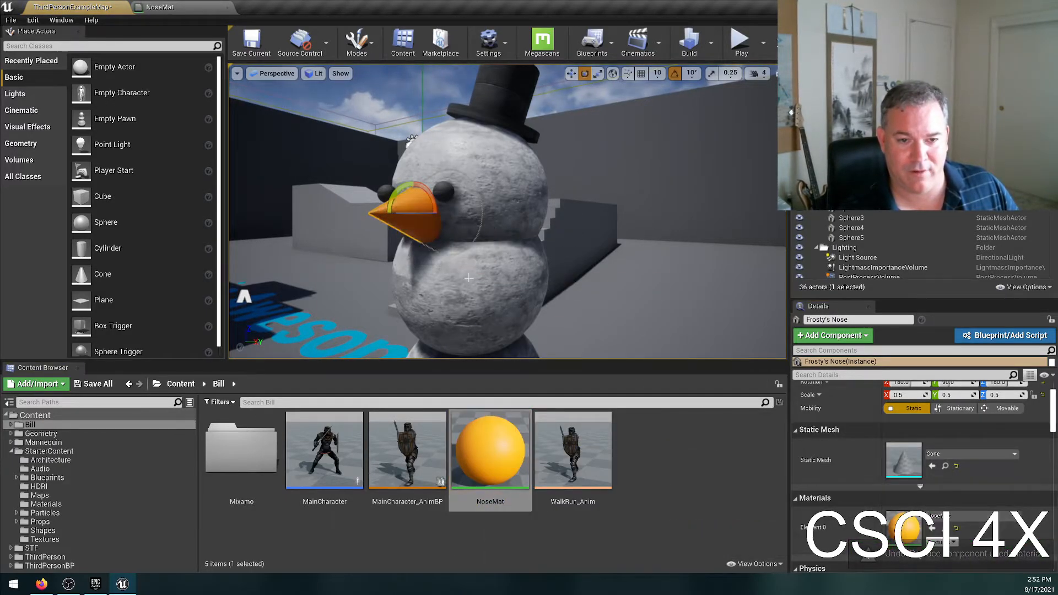
pyautogui.click(688, 453)
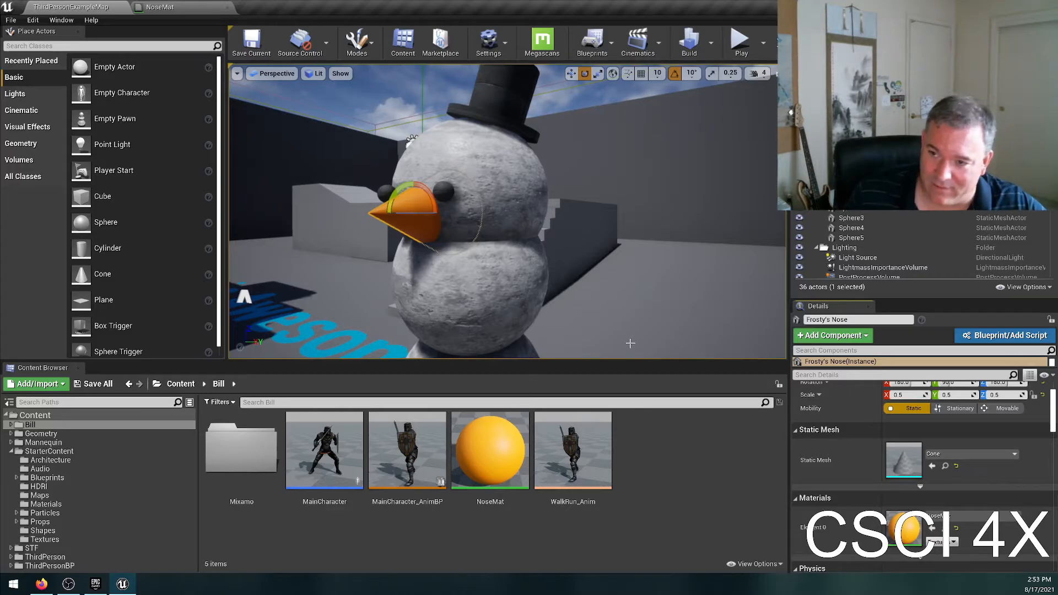
pyautogui.press('Escape')
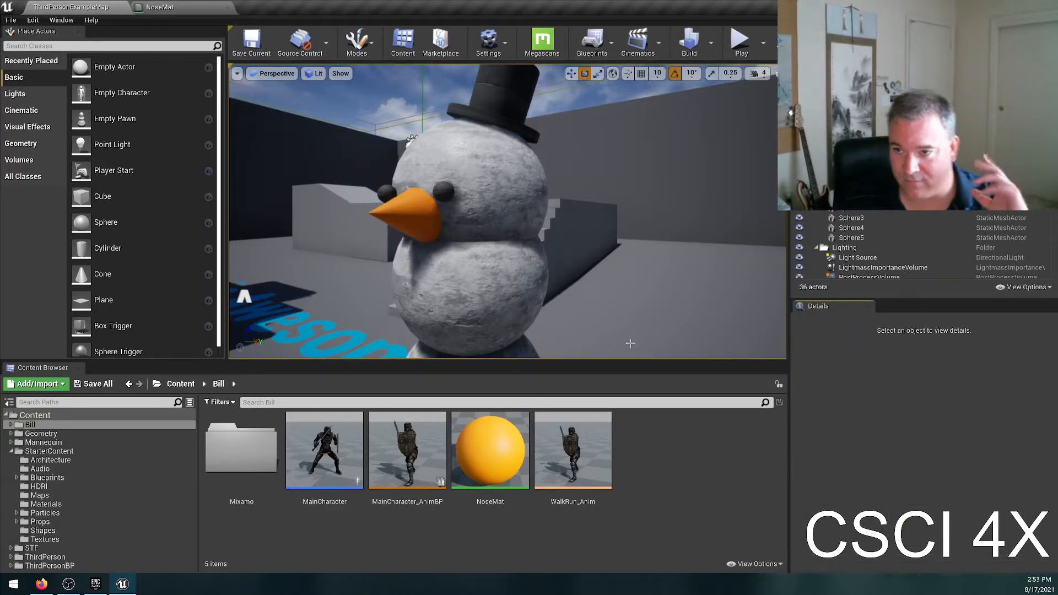
# Inspect the values of NoseMat's orange colour node without changing them, save the material, and return to the level.
pyautogui.rightClick(648, 432)
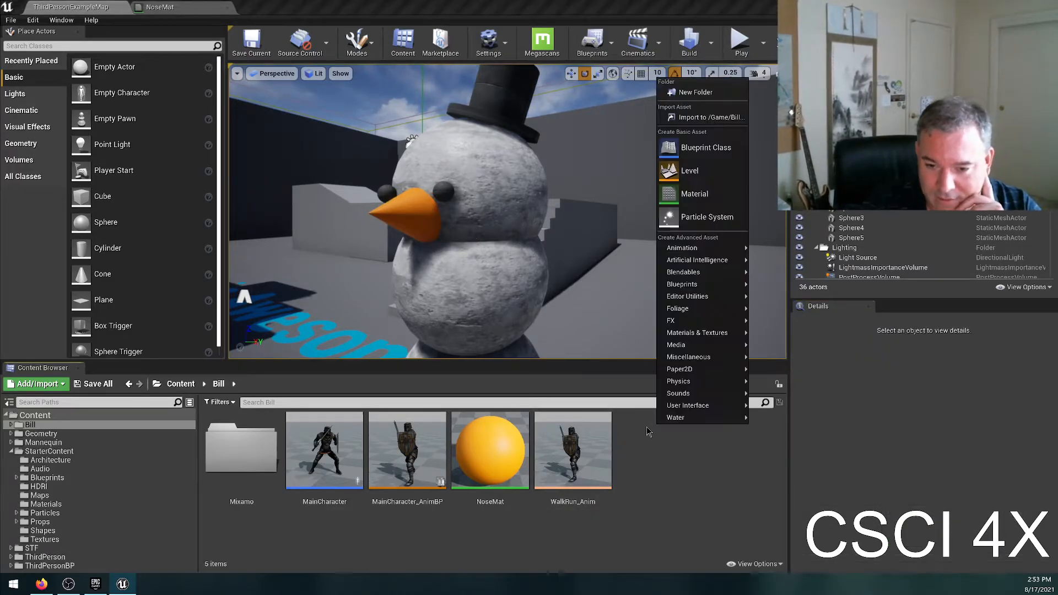
pyautogui.click(656, 470)
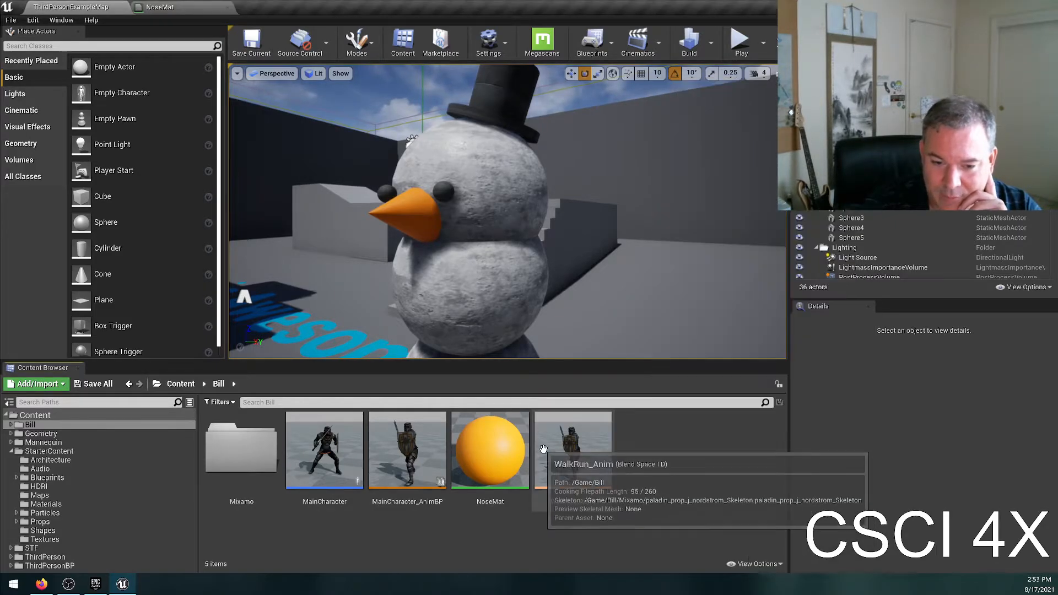
pyautogui.doubleClick(489, 449)
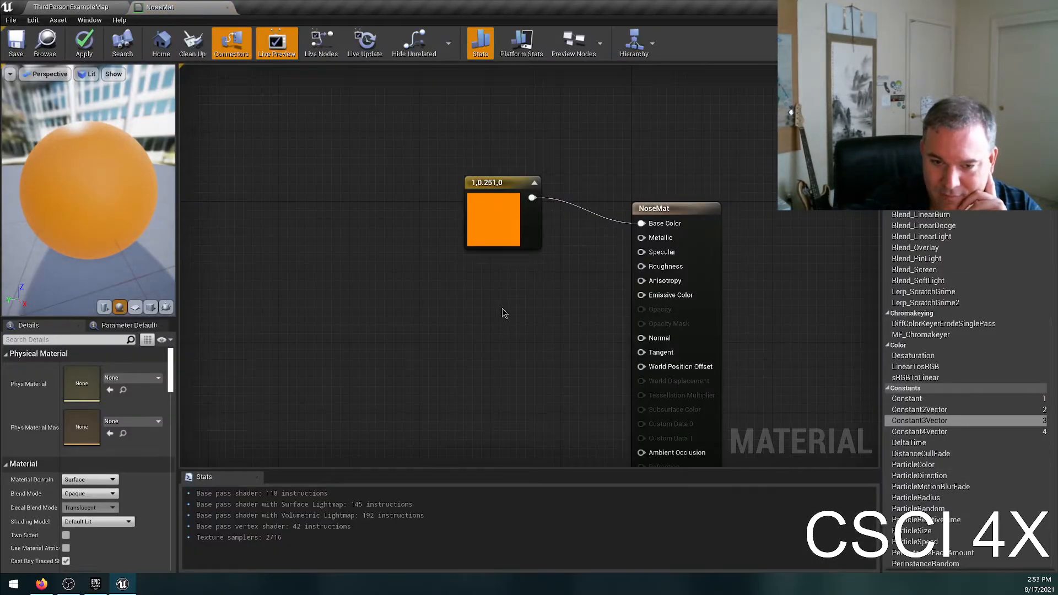
pyautogui.doubleClick(488, 237)
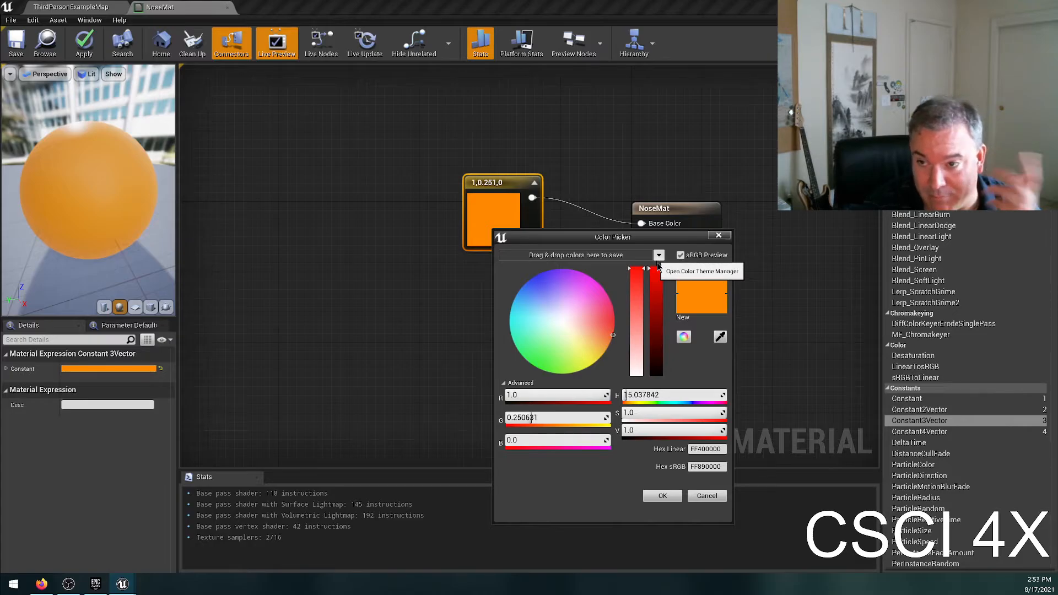
pyautogui.click(706, 496)
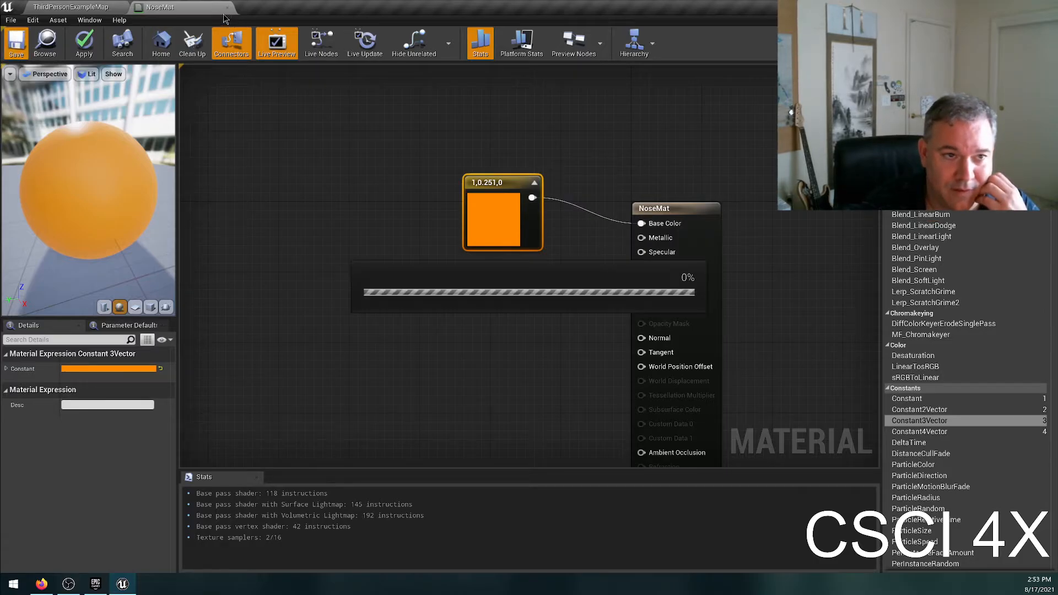
pyautogui.click(73, 8)
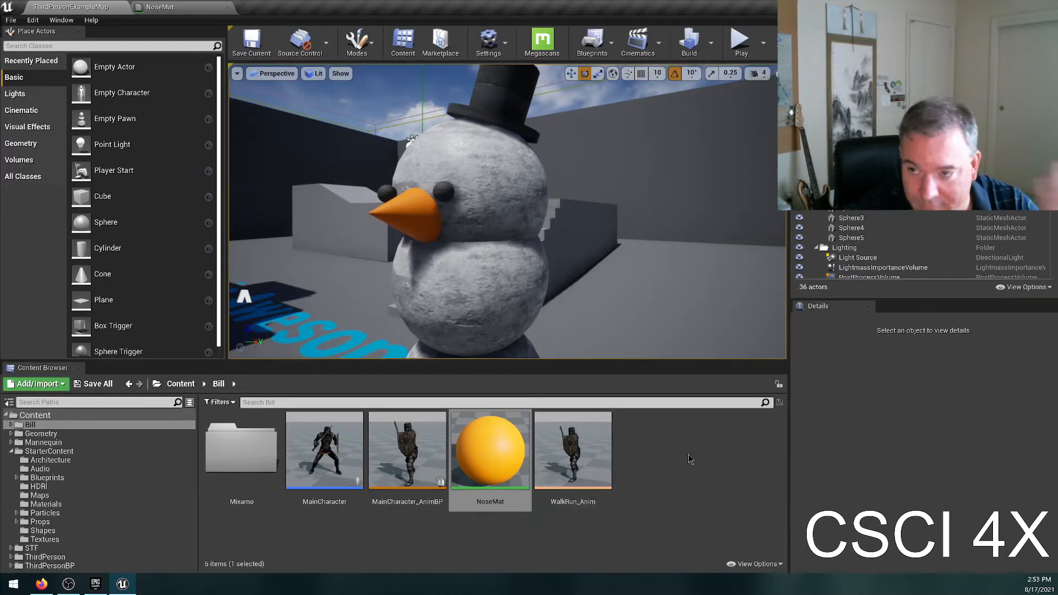
pyautogui.click(726, 496)
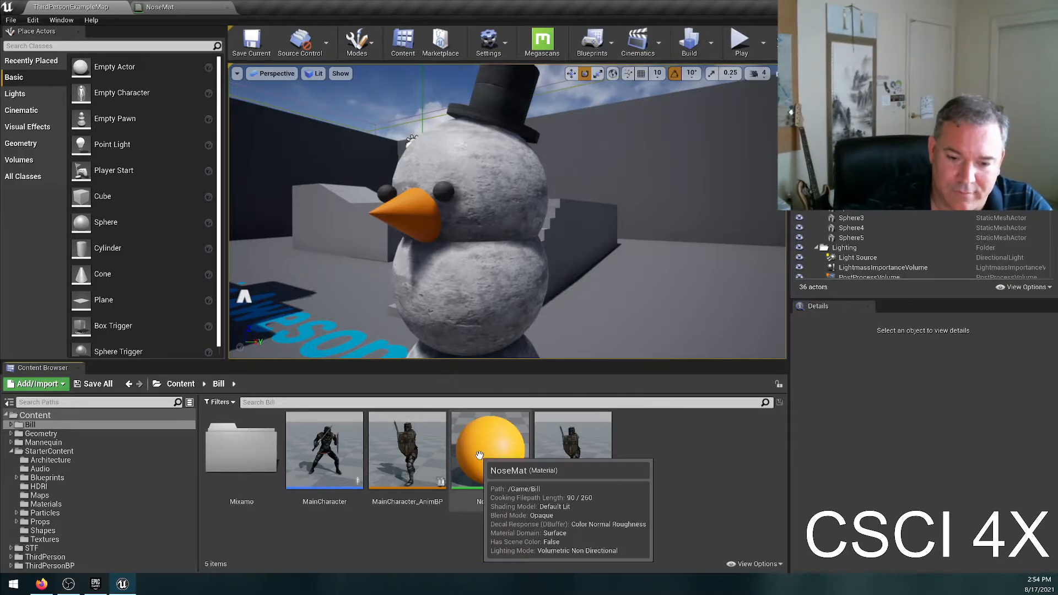
# Add a Constant node to NoseMat's graph, connect it to Metallic, and arrange it below the colour node.
pyautogui.click(193, 8)
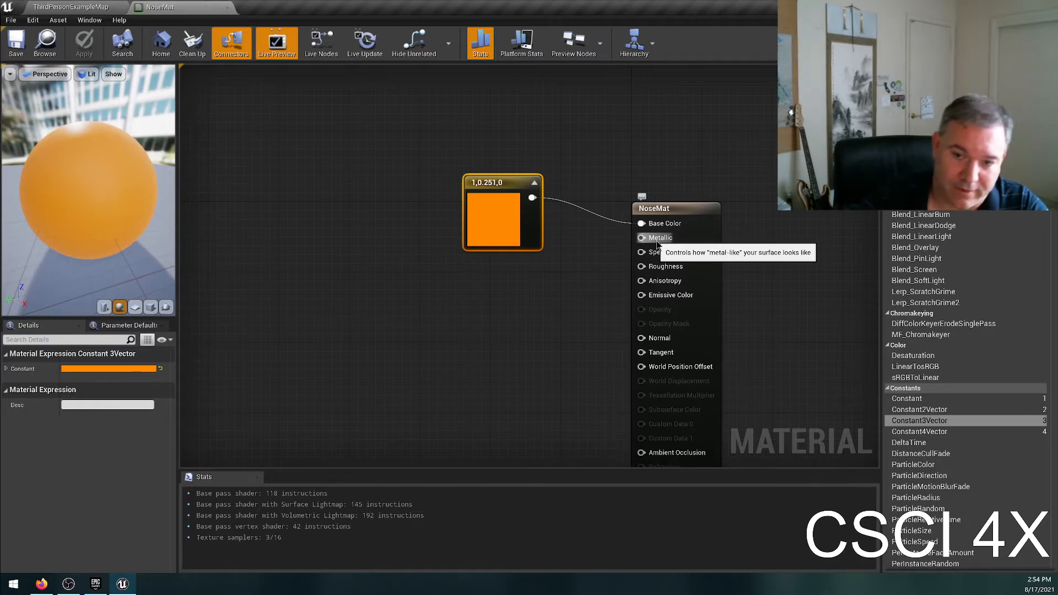
pyautogui.rightClick(663, 247)
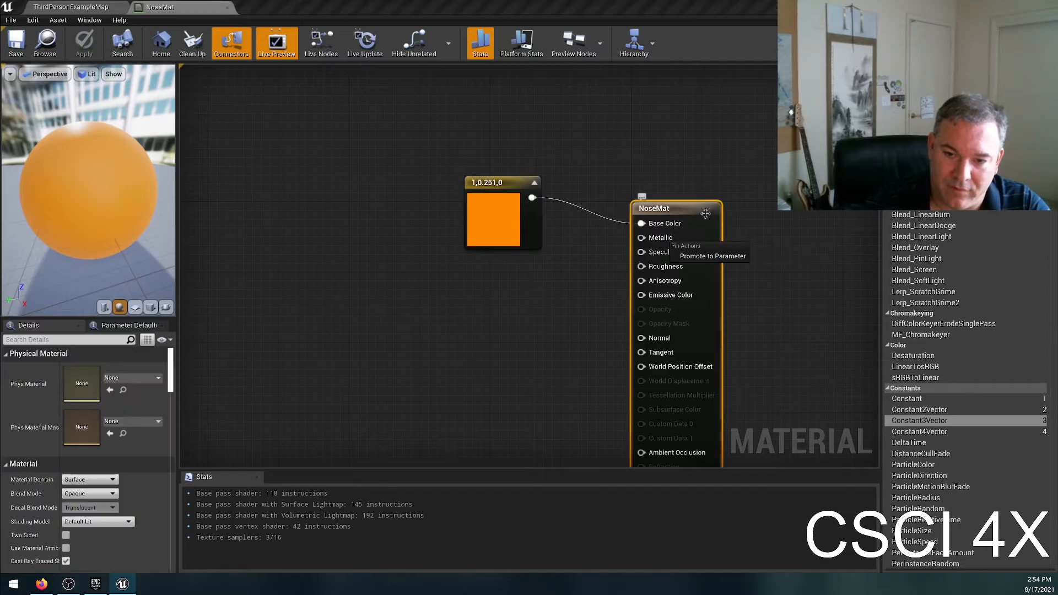
pyautogui.click(728, 233)
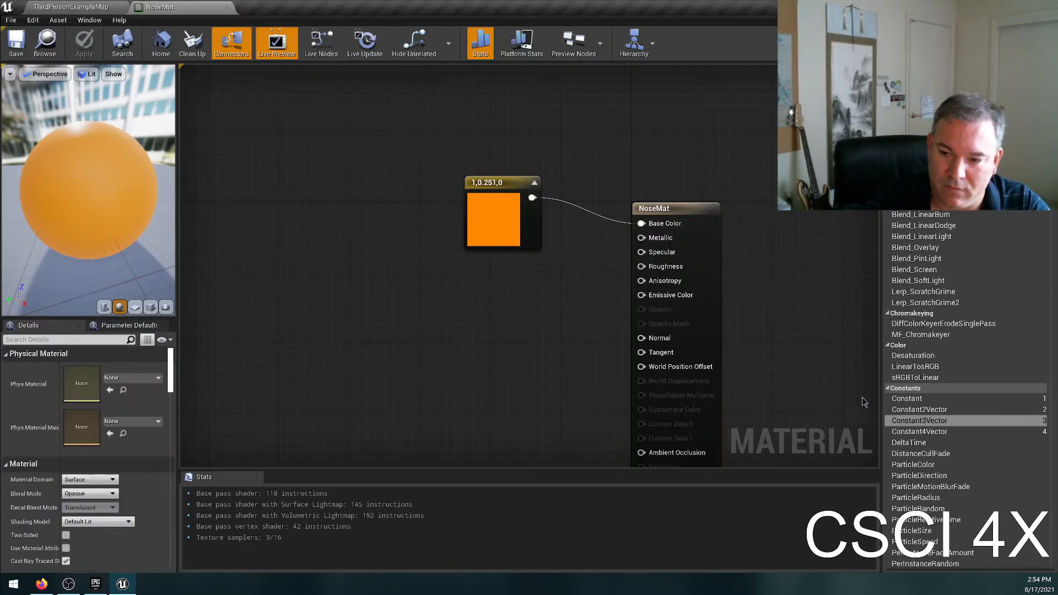
pyautogui.click(930, 400)
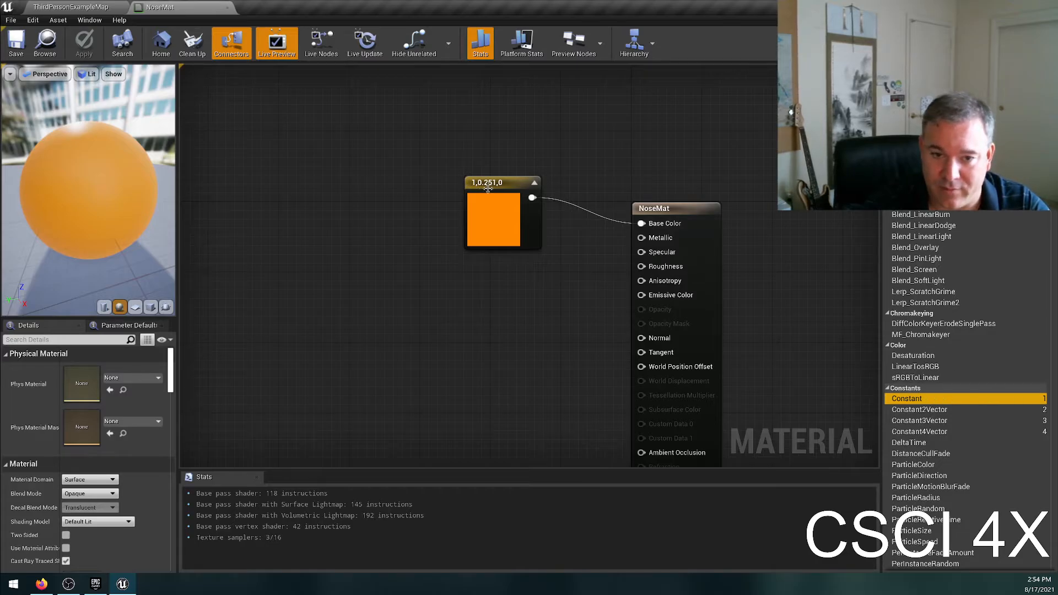
pyautogui.moveTo(484, 187); pyautogui.dragTo(485, 144)
pyautogui.moveTo(946, 404); pyautogui.dragTo(659, 238)
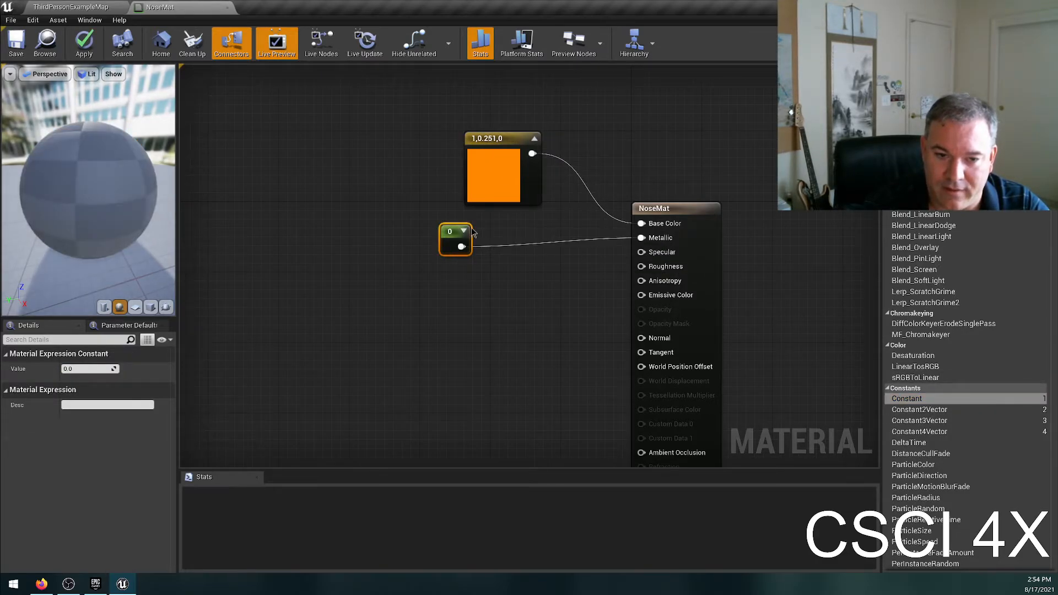
pyautogui.moveTo(456, 235); pyautogui.dragTo(524, 230)
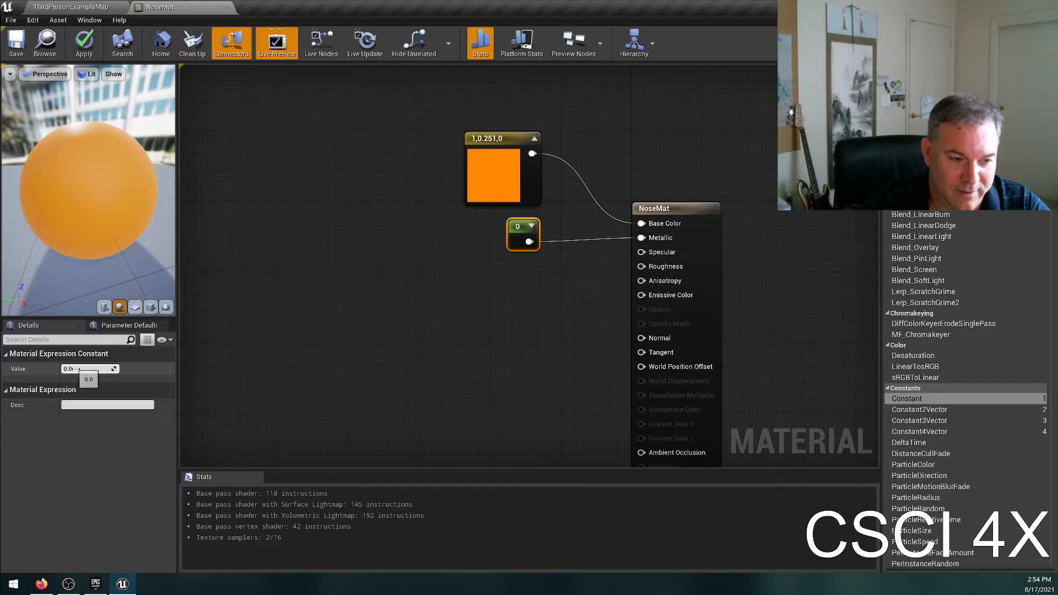
# Save NoseMat with the Metallic constant kept at 0 and look at the nose in the level.
pyautogui.click(83, 368)
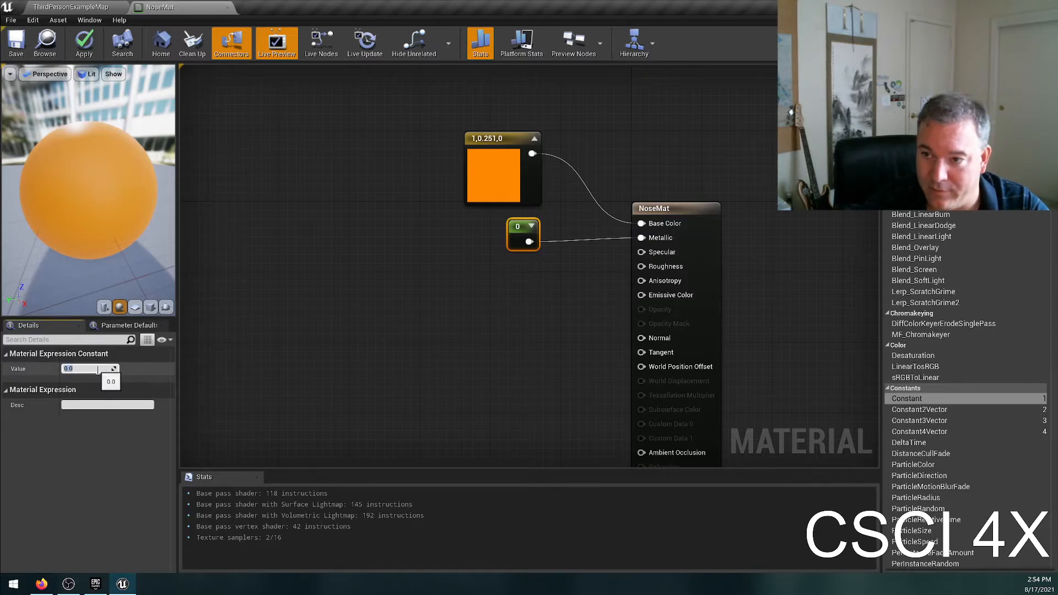
pyautogui.click(16, 43)
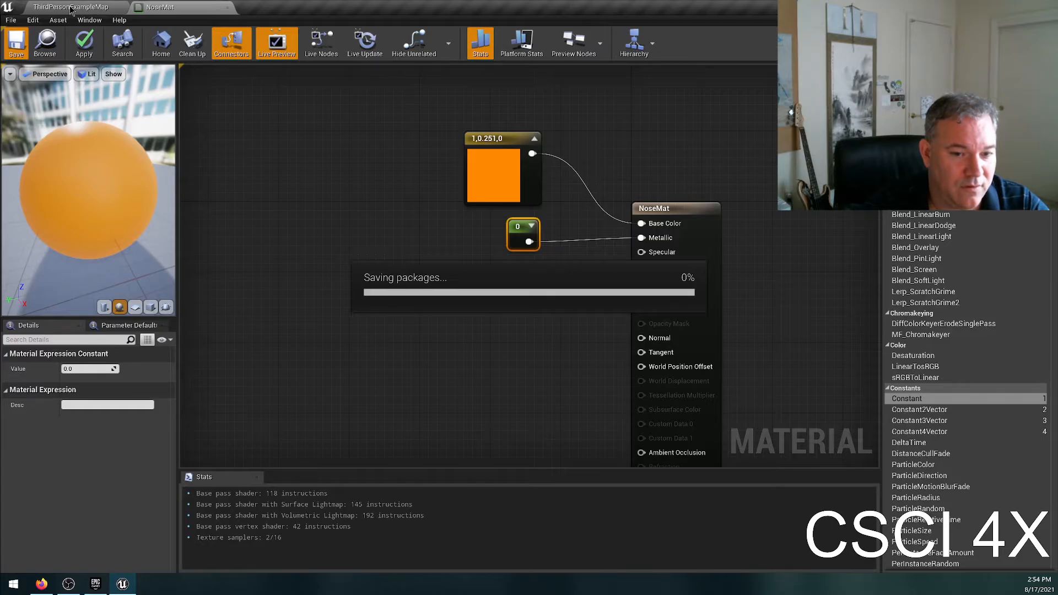
pyautogui.click(70, 7)
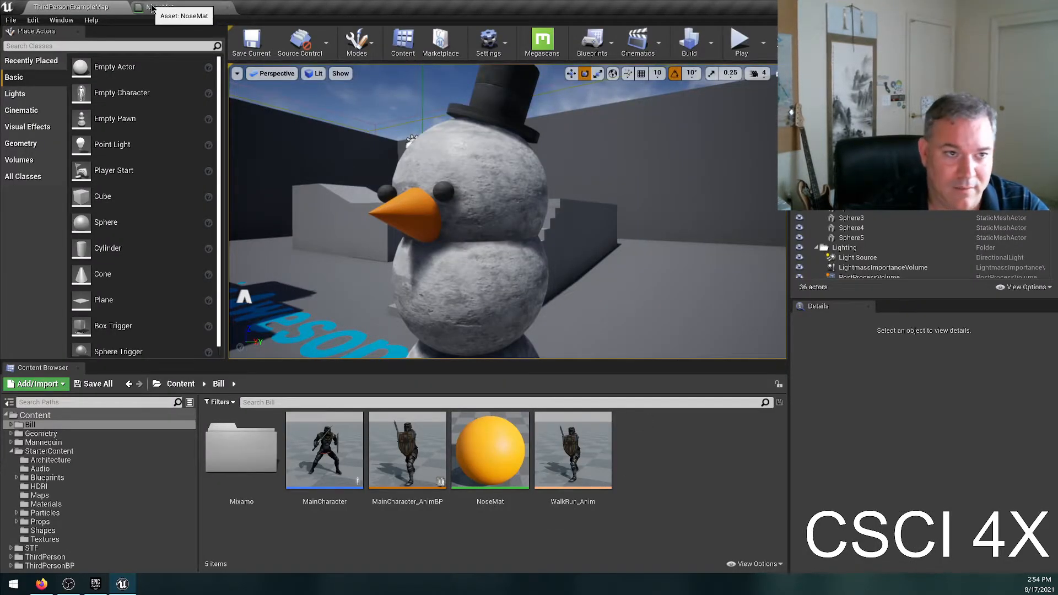
# Set NoseMat's Metallic constant to 1, save the material, and view the snowman's nose in the level.
pyautogui.click(165, 7)
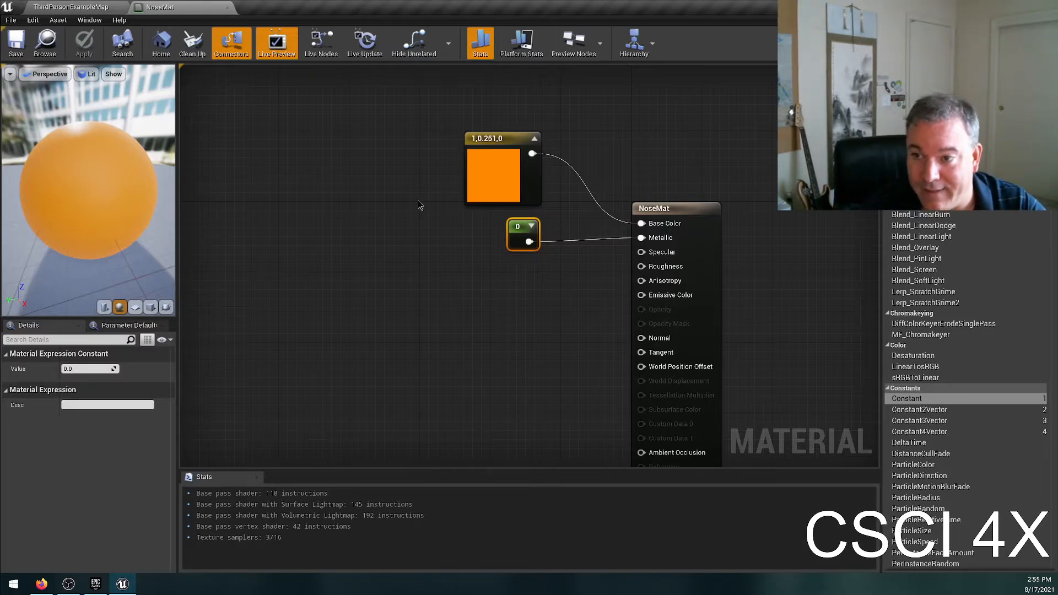
pyautogui.click(83, 368)
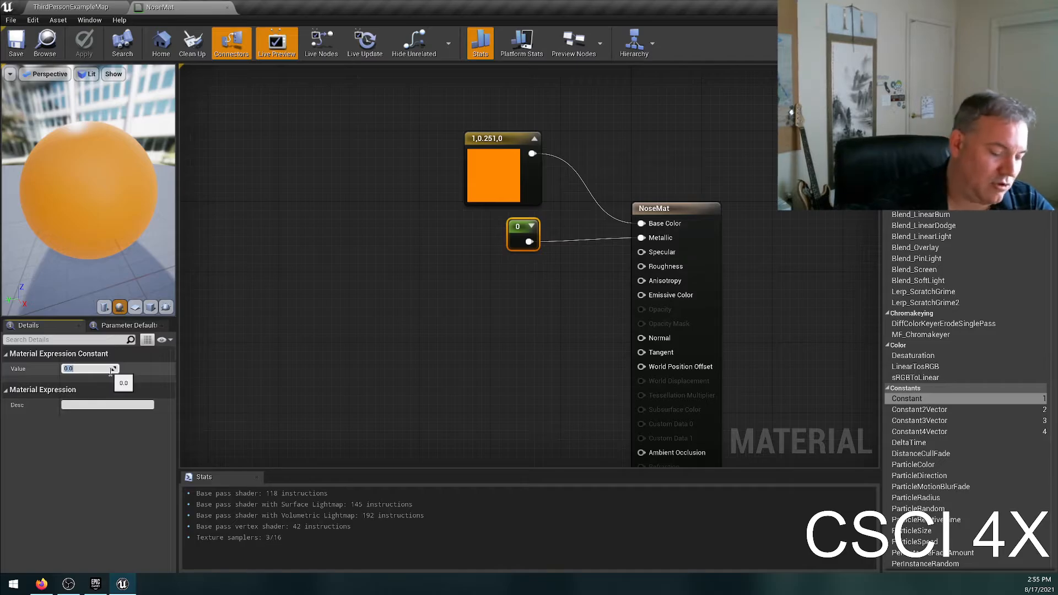
pyautogui.write('1')
pyautogui.press('Return')
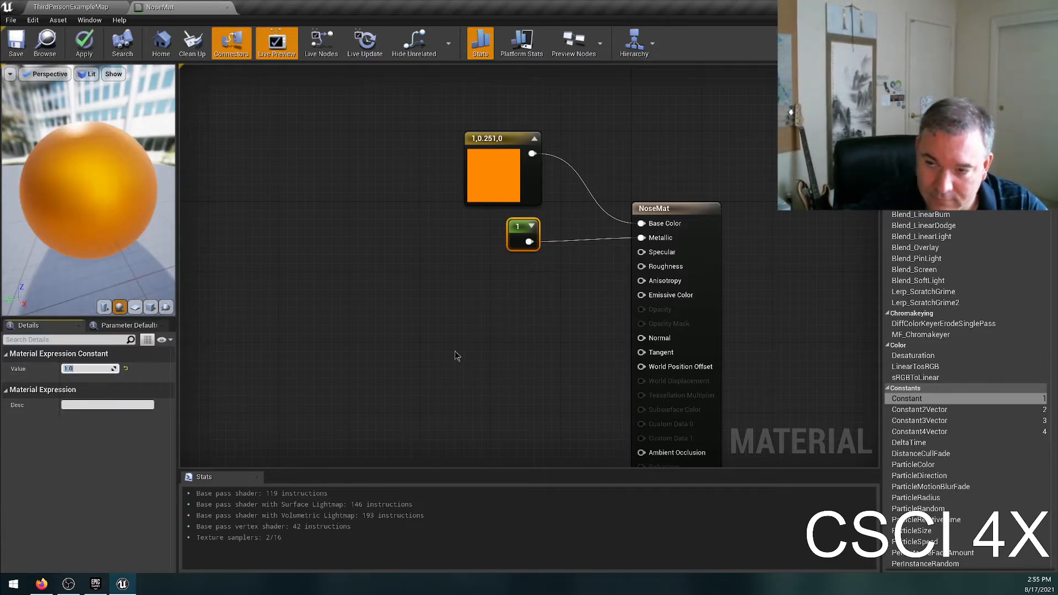
pyautogui.moveTo(70, 163); pyautogui.dragTo(152, 167)
pyautogui.click(23, 44)
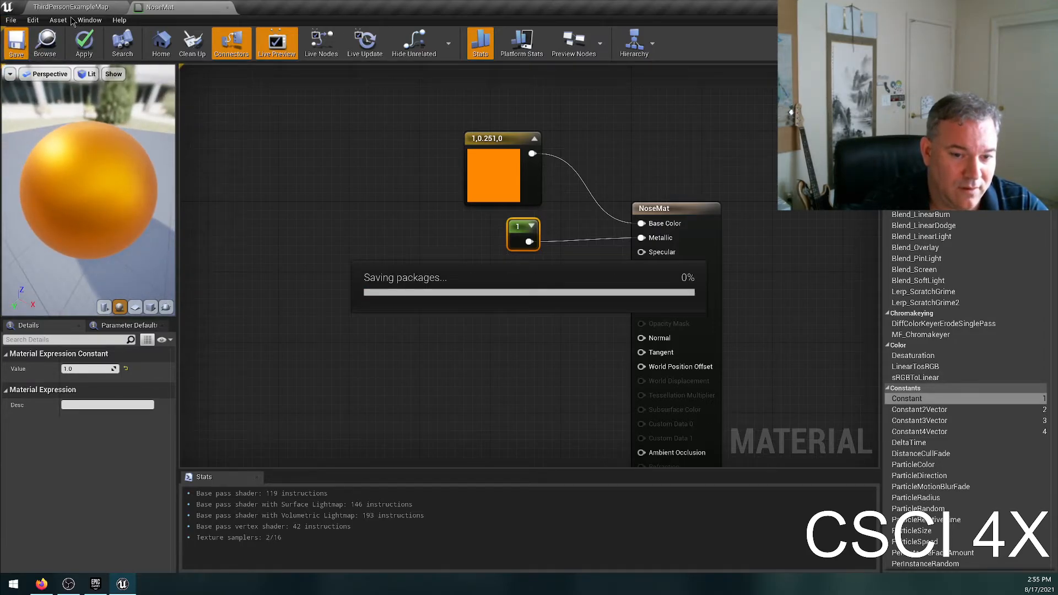
pyautogui.click(71, 6)
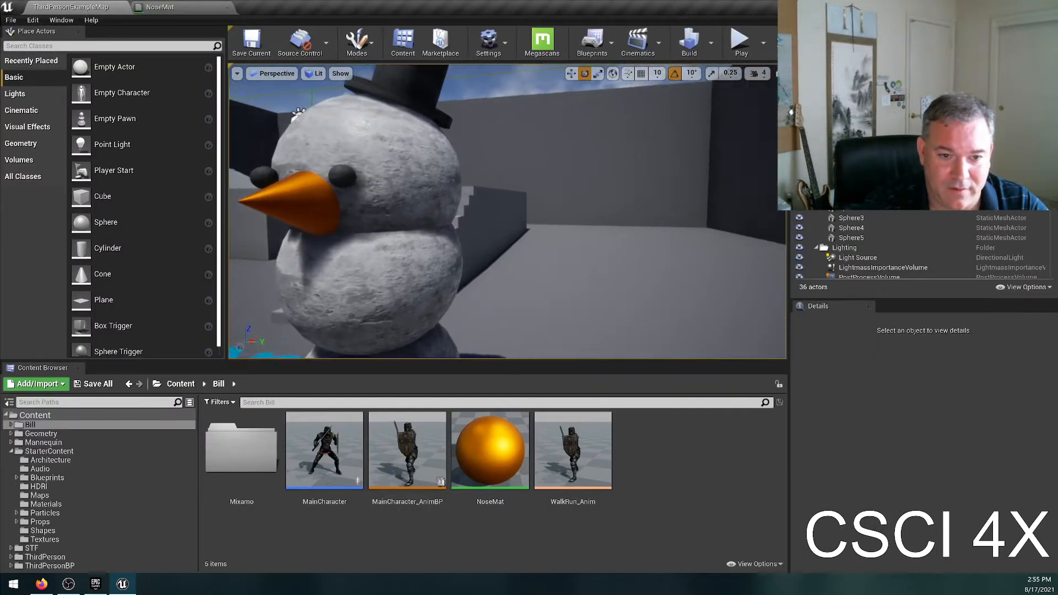
pyautogui.moveTo(415, 154); pyautogui.dragTo(364, 156, button='right')
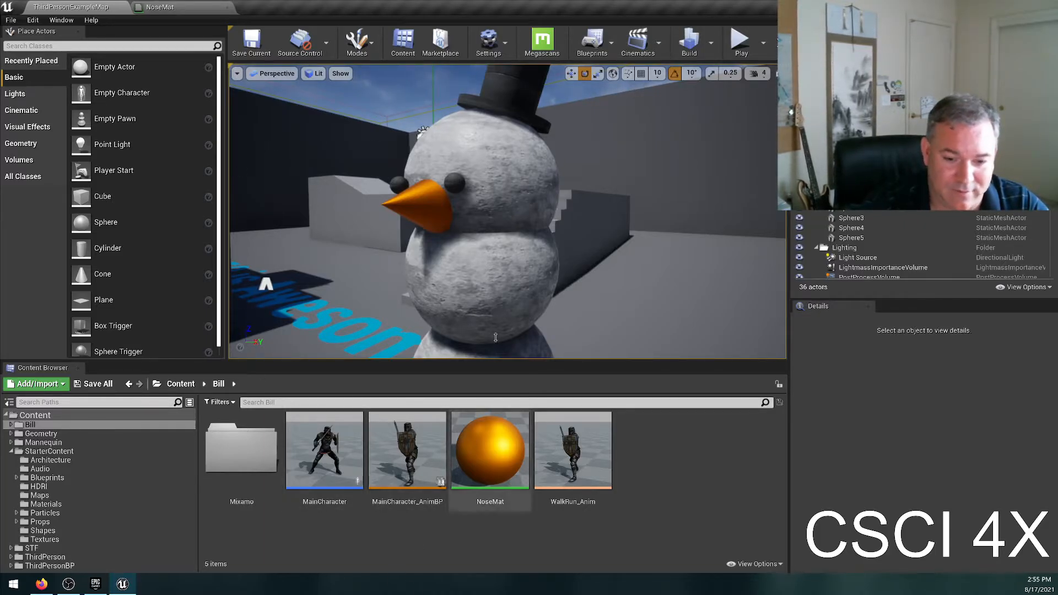
# Set NoseMat's Metallic constant to 0, move its node slightly up toward the colour node, and check the preview sphere.
pyautogui.click(189, 8)
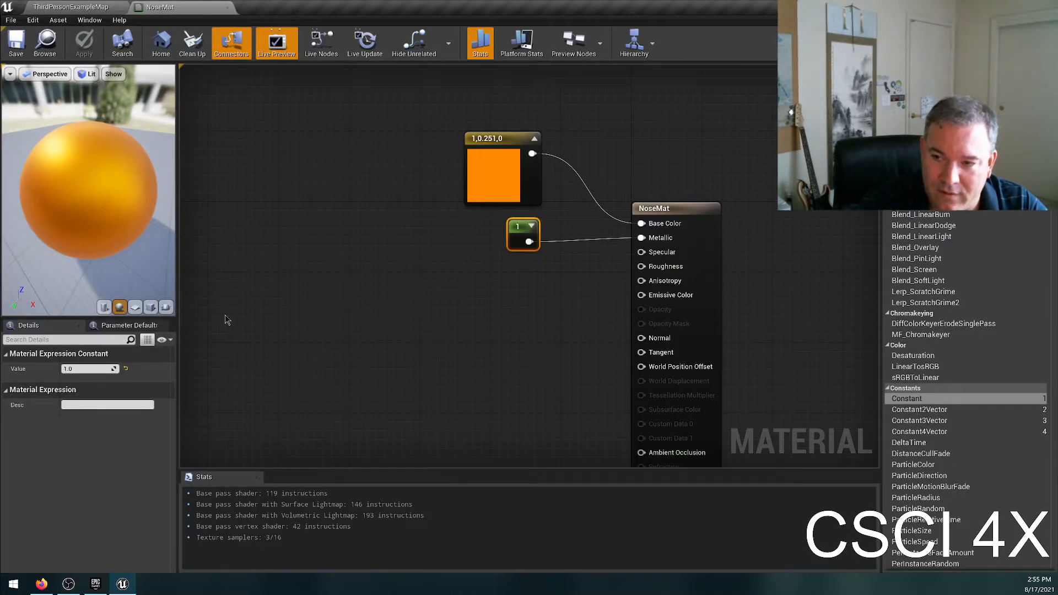
pyautogui.write('0')
pyautogui.press('Return')
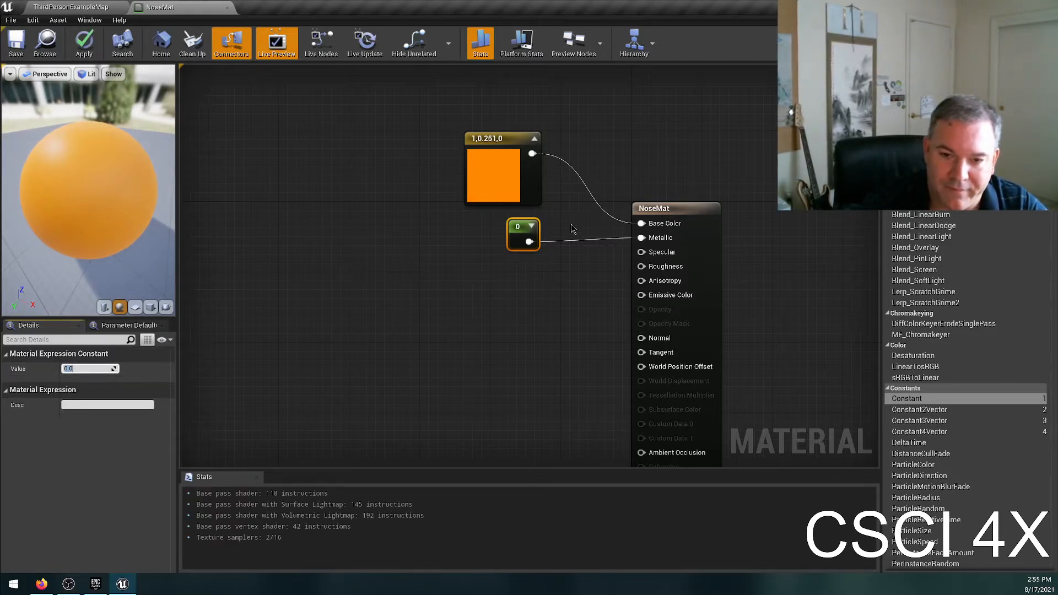
pyautogui.click(602, 285)
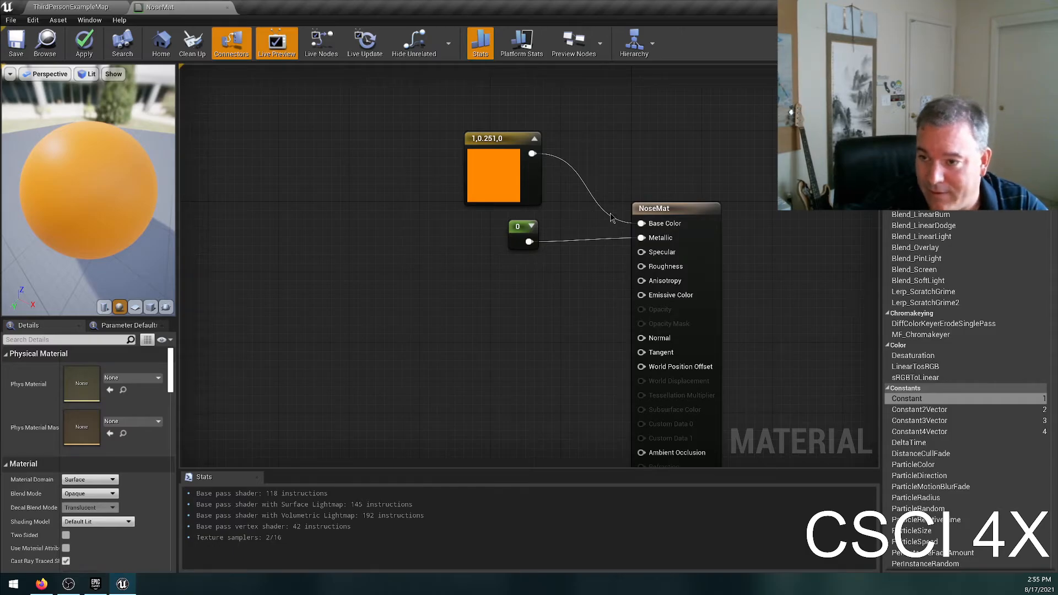
pyautogui.moveTo(513, 232); pyautogui.dragTo(513, 223)
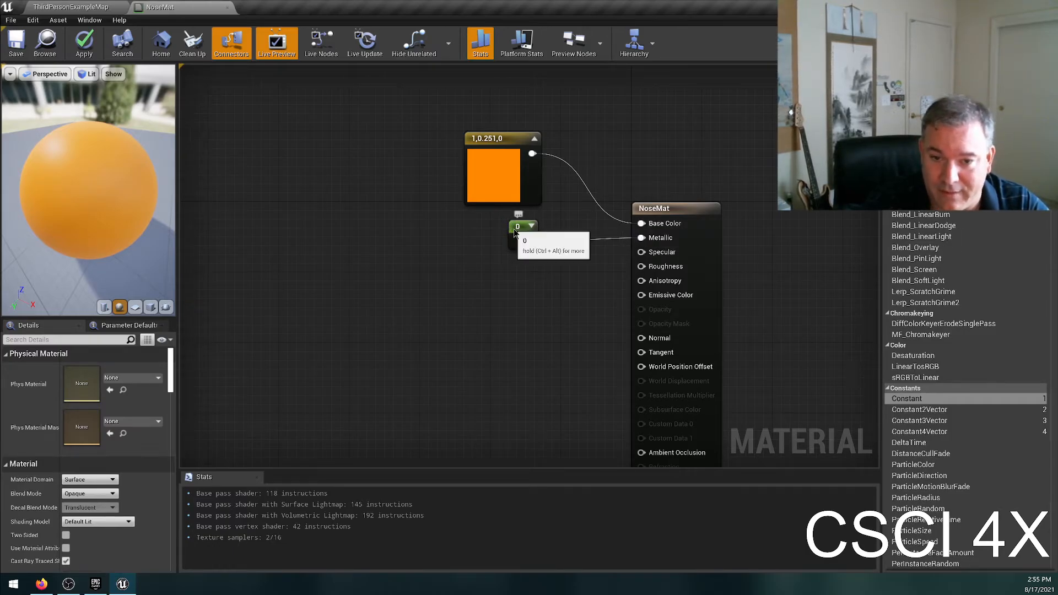
pyautogui.click(563, 324)
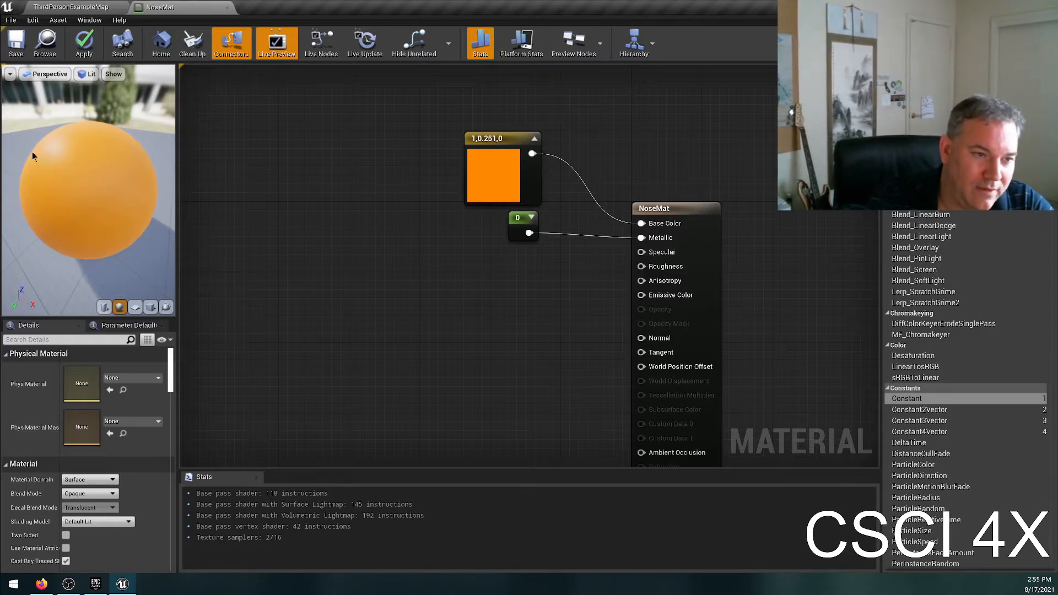
pyautogui.moveTo(88, 190); pyautogui.dragTo(63, 174)
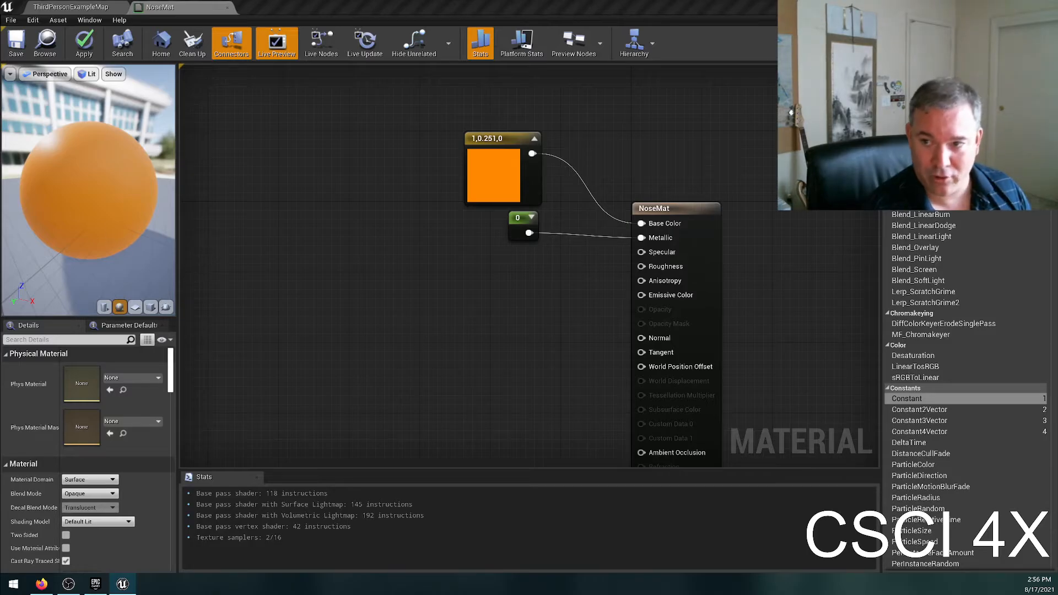
# Switch to Firefox, search DuckDuckGo for "pool ball ray tracing", and place the browser beside the material editor.
pyautogui.moveTo(1, 252); pyautogui.dragTo(451, 5)
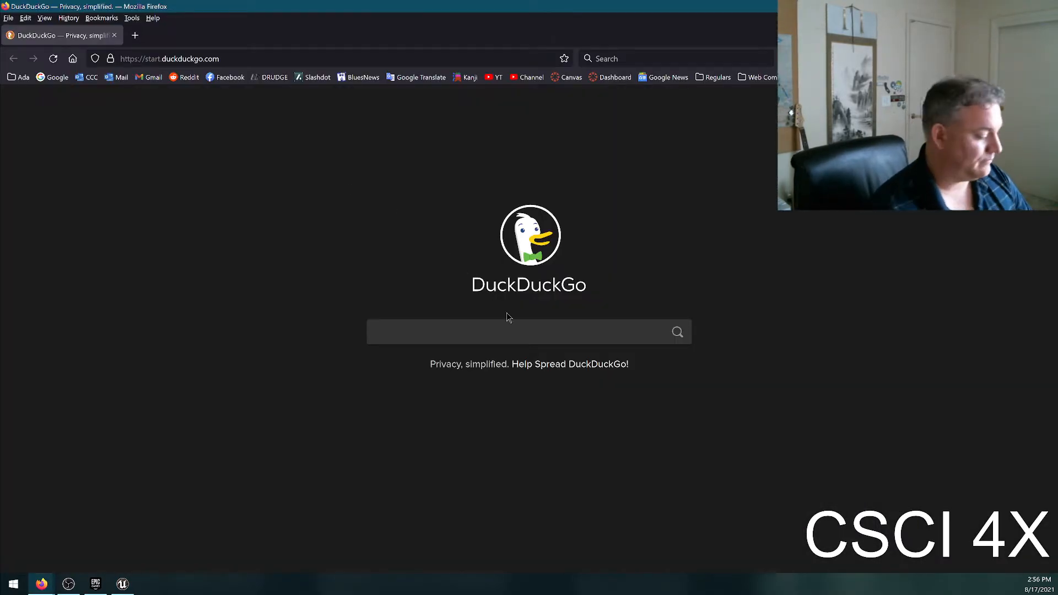
pyautogui.write('pool ball ray tracing')
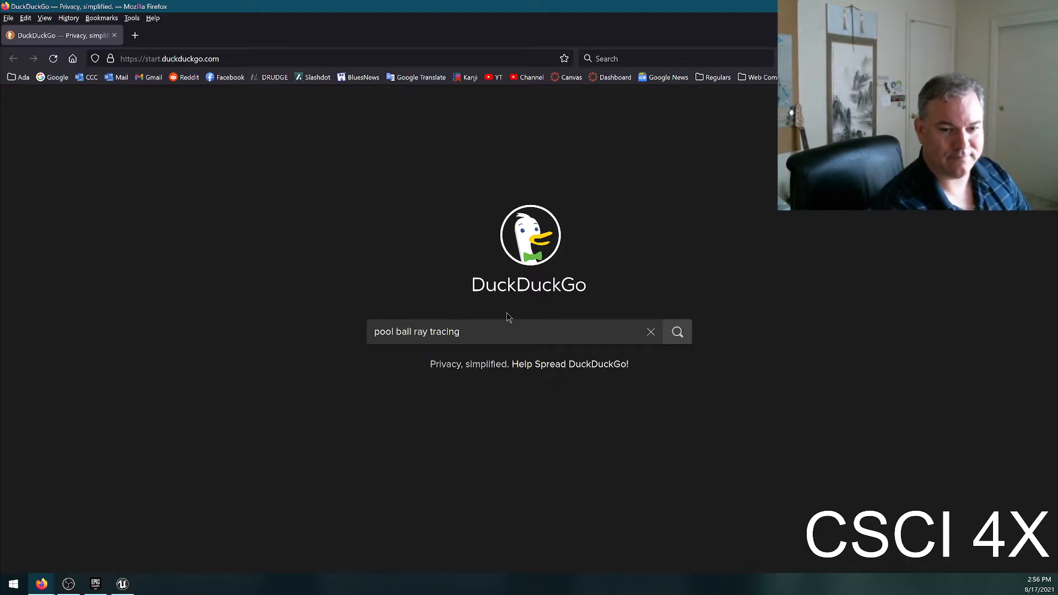
pyautogui.press('Return')
pyautogui.press('super+Right')
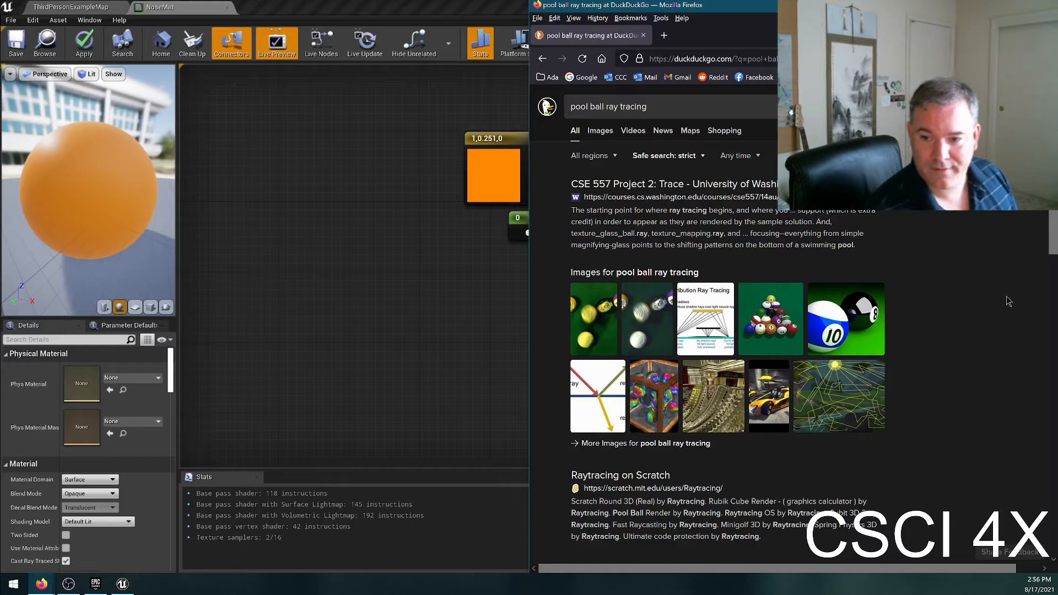
# View the enlarged image of the 10 and 8 pool balls and the incoming, reflected and refraction ray diagram.
pyautogui.click(843, 326)
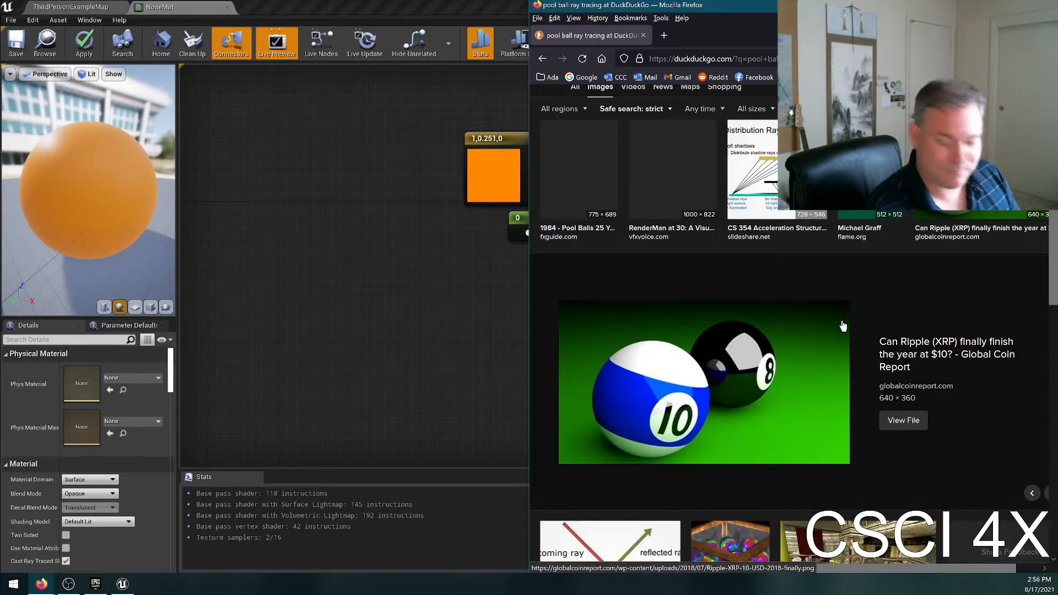
pyautogui.scroll(-3, 793, 363)
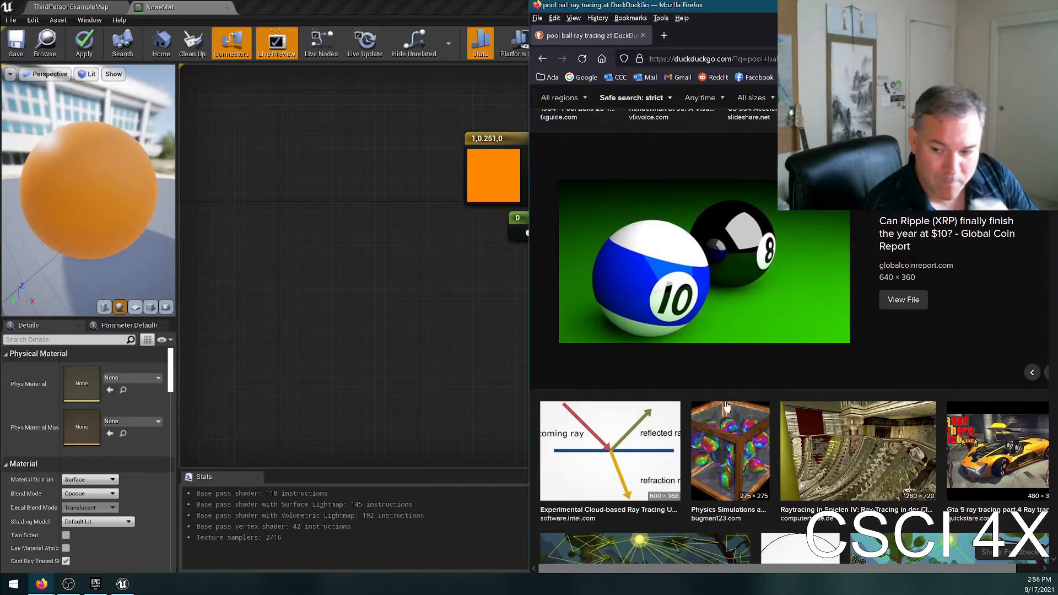
pyautogui.scroll(-3, 716, 406)
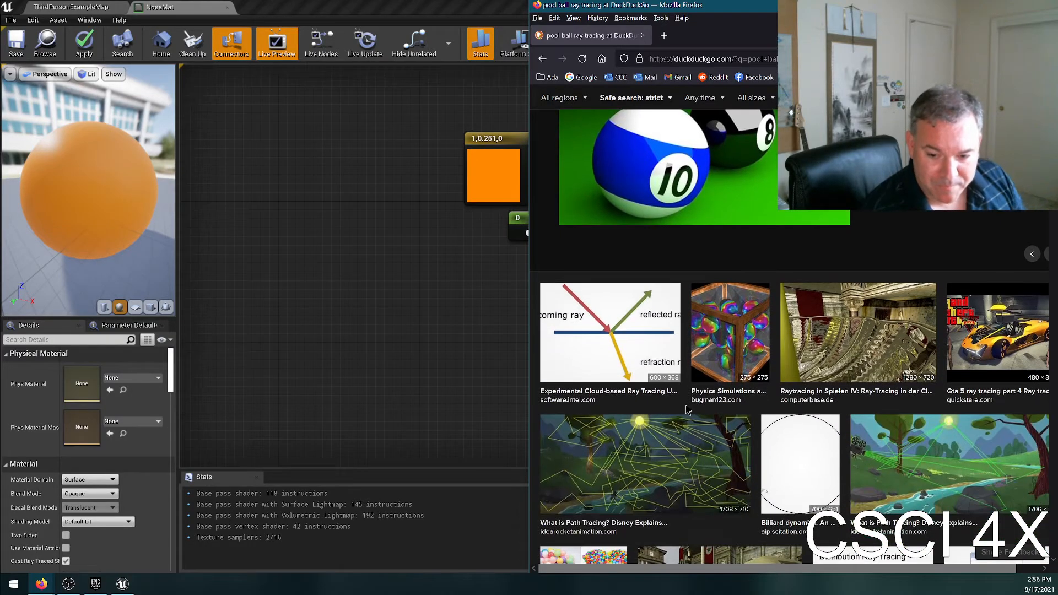
pyautogui.click(585, 322)
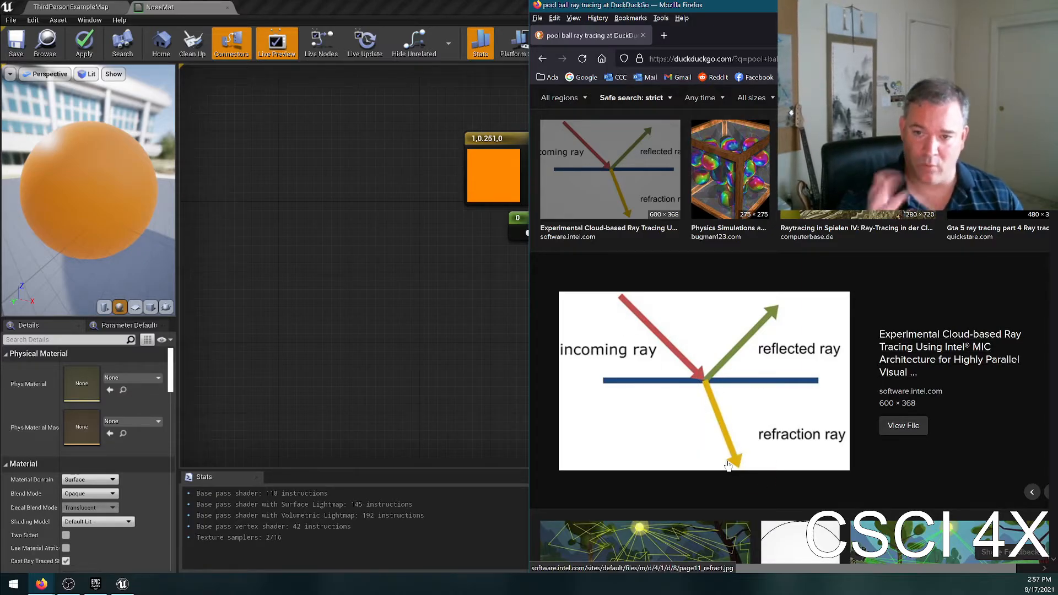
# Browse the ray tracing image results, enlarge the glass and mirror spheres render from GitHub, and return to the material editor.
pyautogui.click(723, 174)
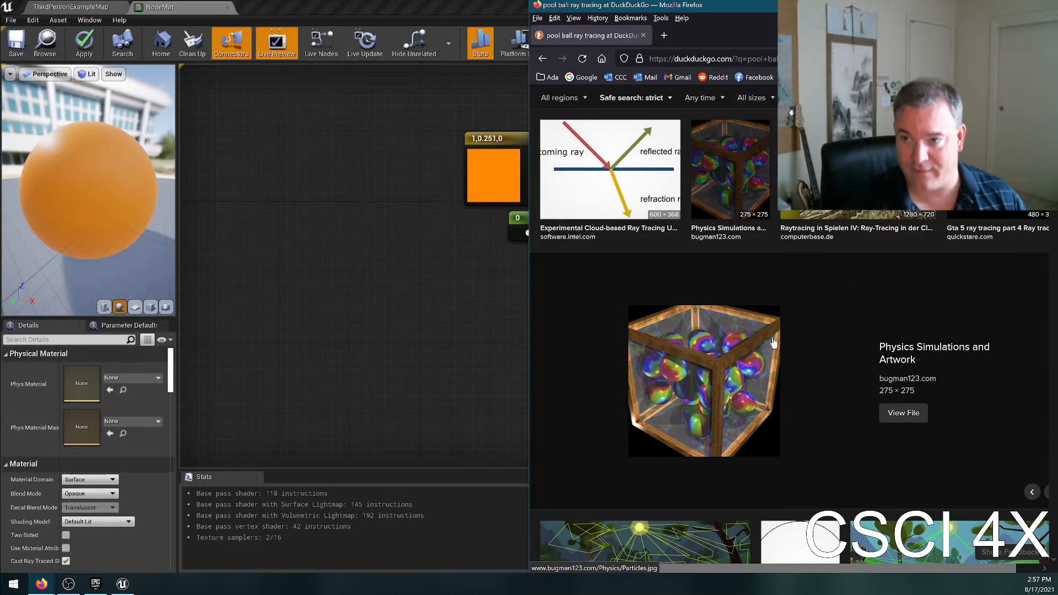
pyautogui.scroll(-6, 925, 380)
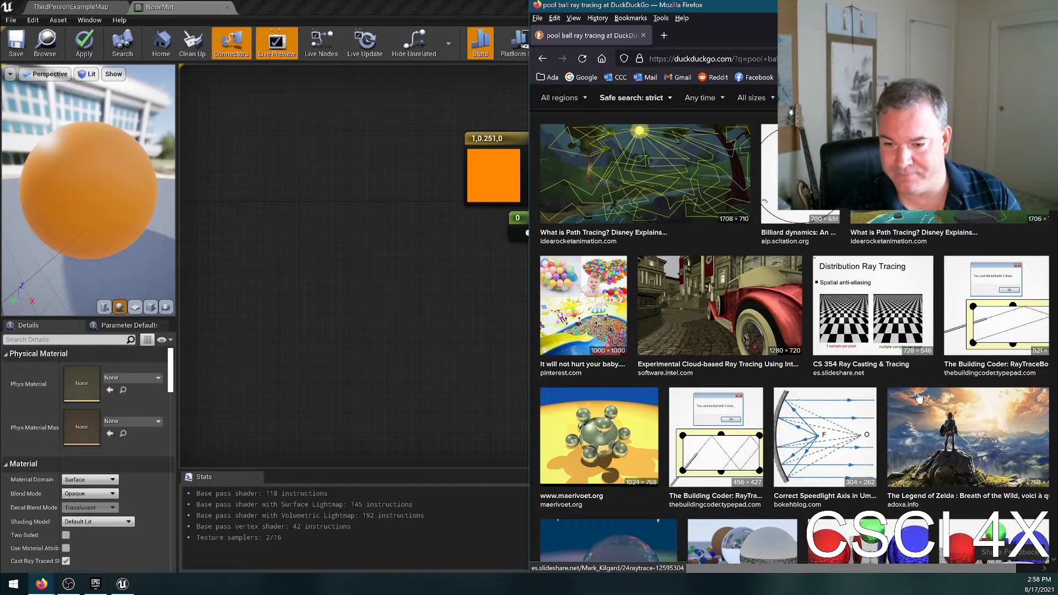
pyautogui.scroll(-3, 892, 386)
pyautogui.click(874, 376)
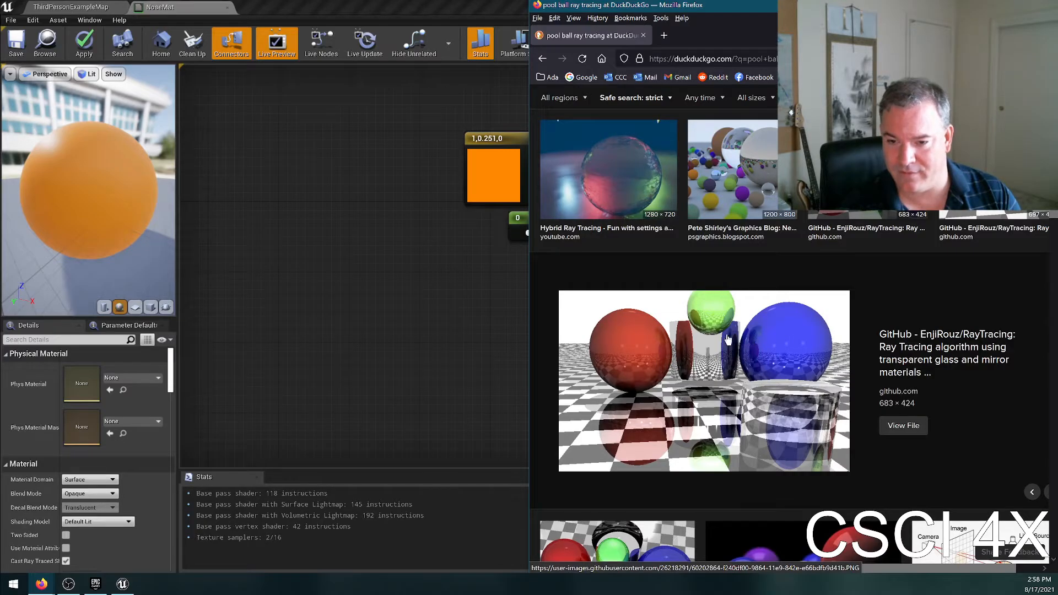
pyautogui.scroll(3, 690, 337)
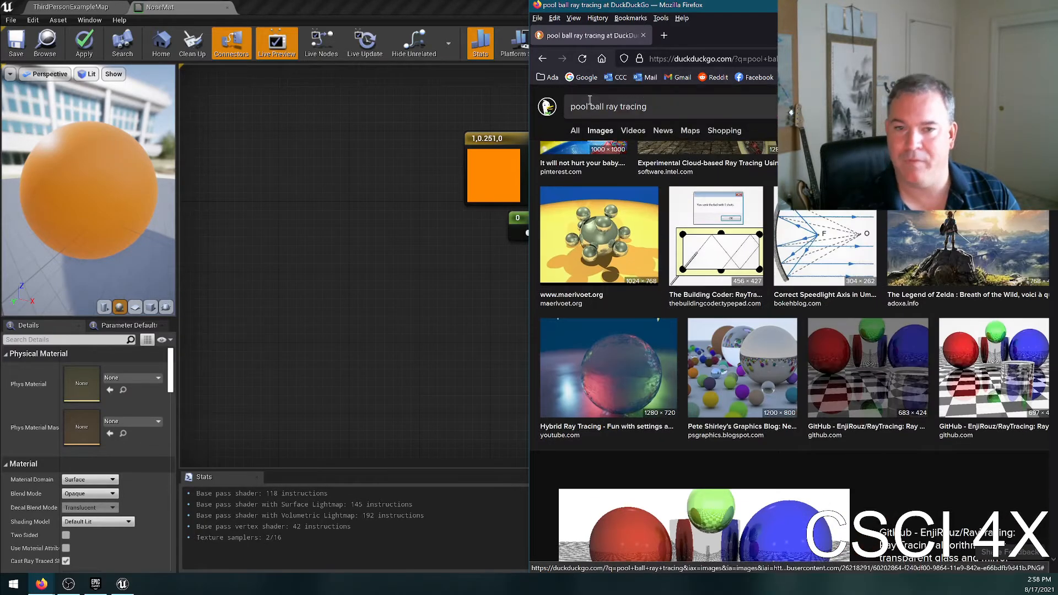
pyautogui.click(461, 213)
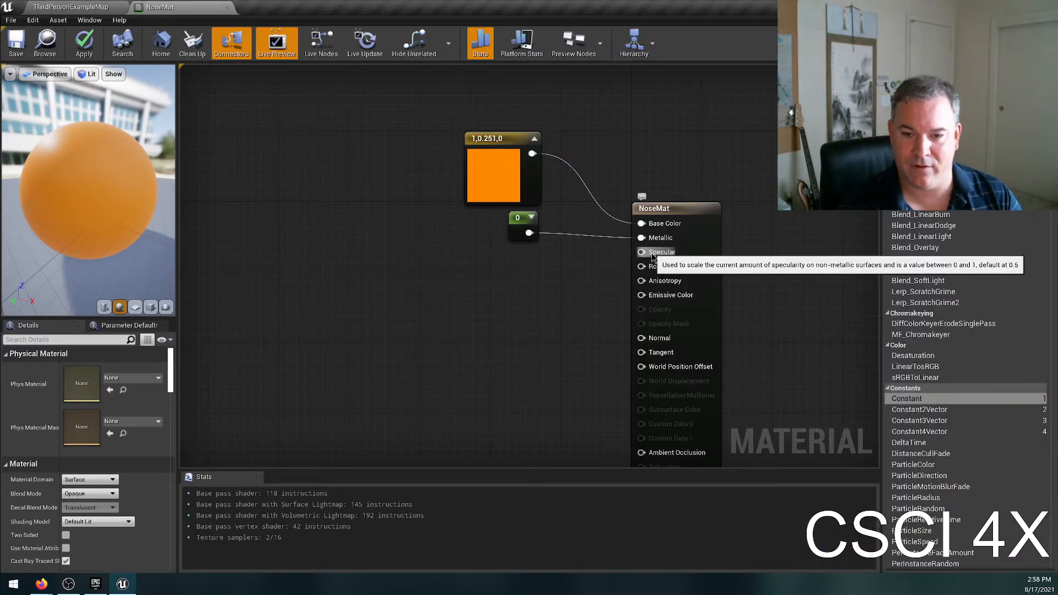
# Try feeding NoseMat's Specular input from a Constant node placed below the Metallic constant, and delete the node.
pyautogui.moveTo(906, 398); pyautogui.dragTo(612, 260)
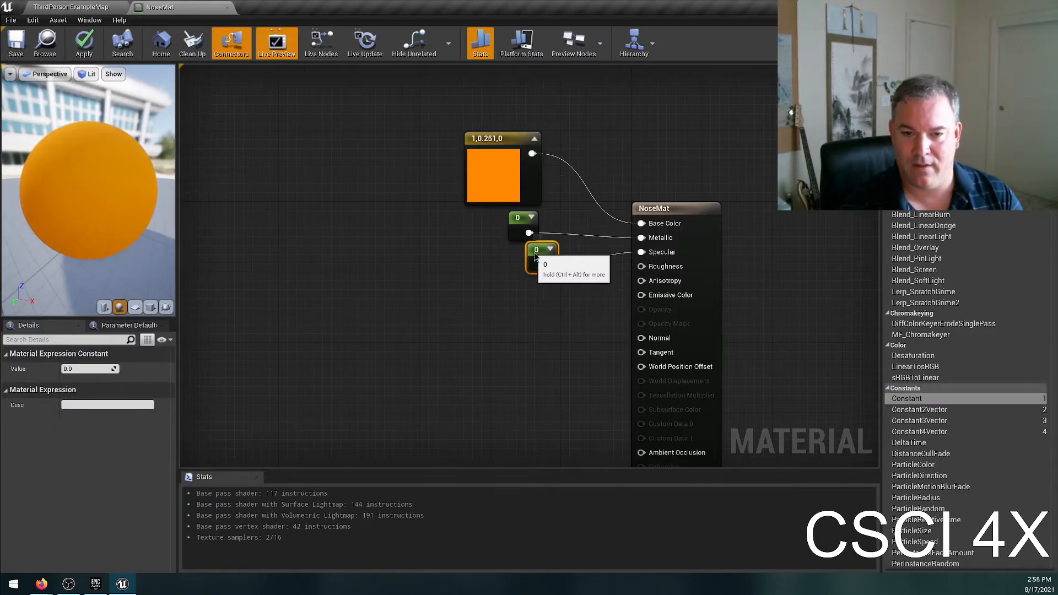
pyautogui.moveTo(534, 256); pyautogui.dragTo(514, 260)
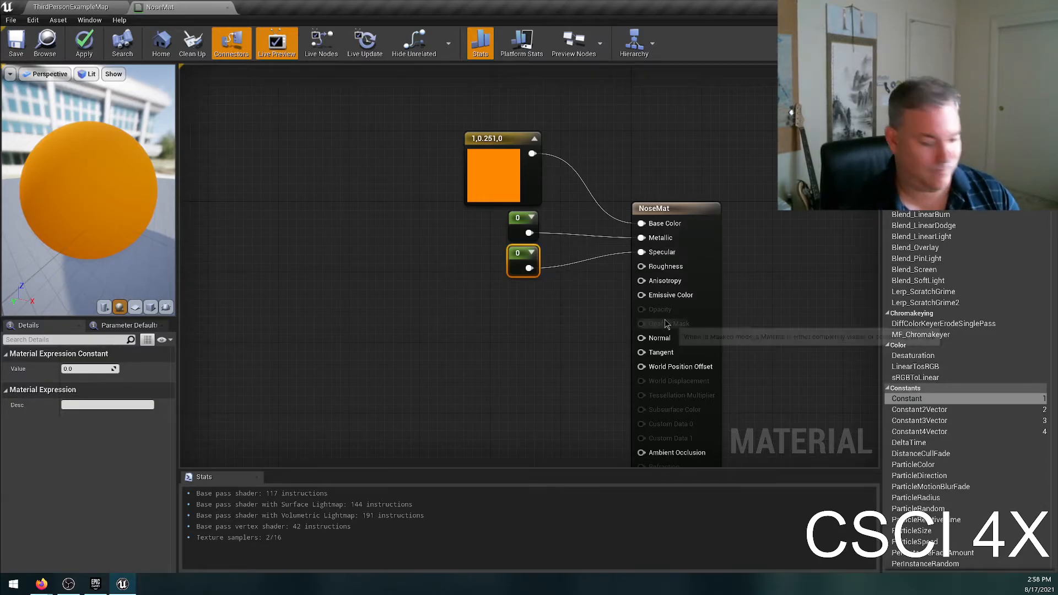
pyautogui.press('Delete')
pyautogui.moveTo(959, 399); pyautogui.dragTo(641, 251)
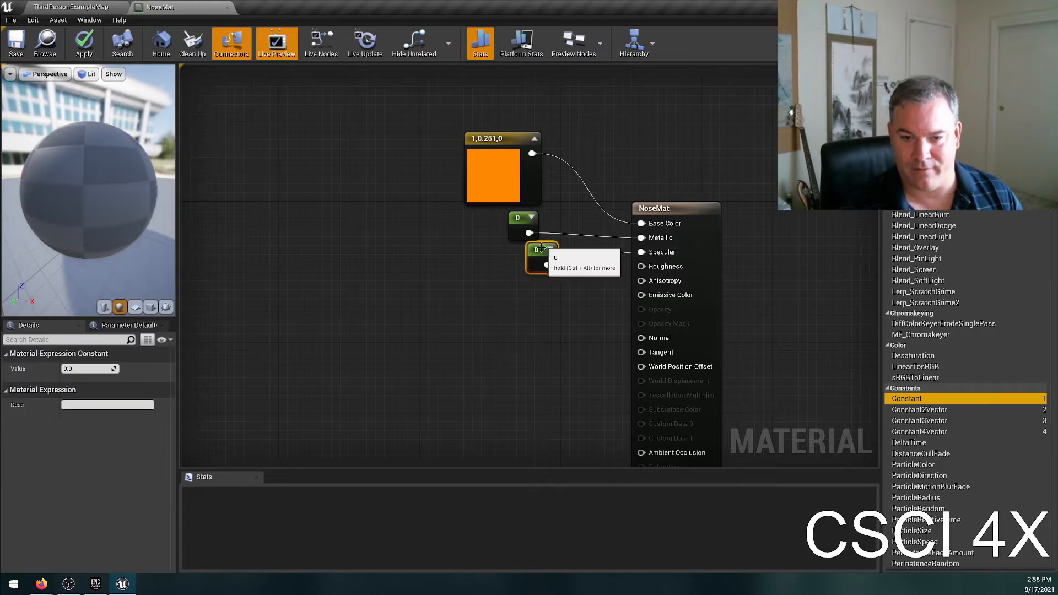
pyautogui.moveTo(544, 246); pyautogui.dragTo(524, 258)
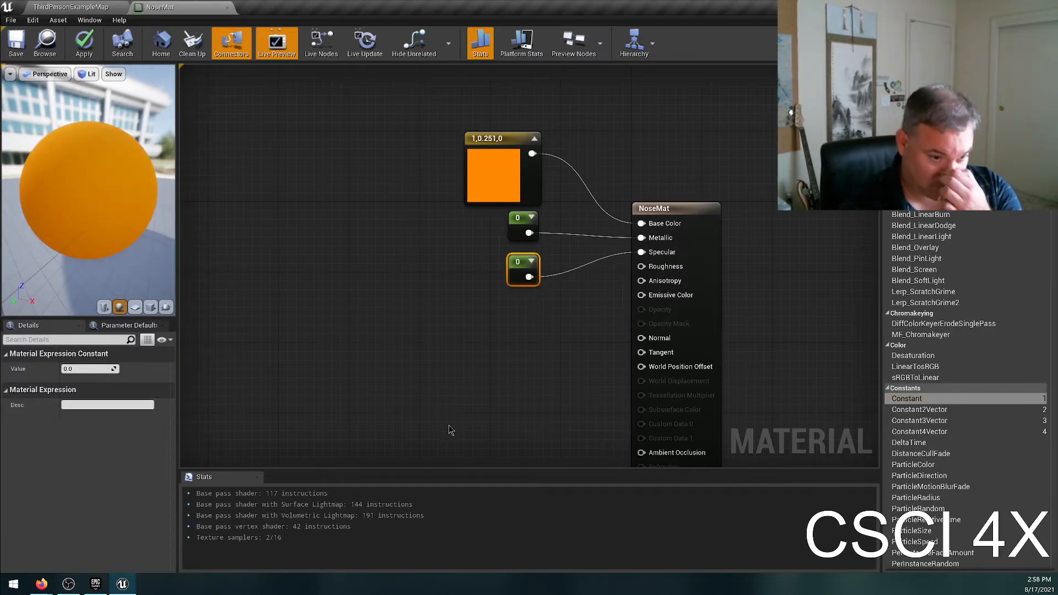
pyautogui.press('Delete')
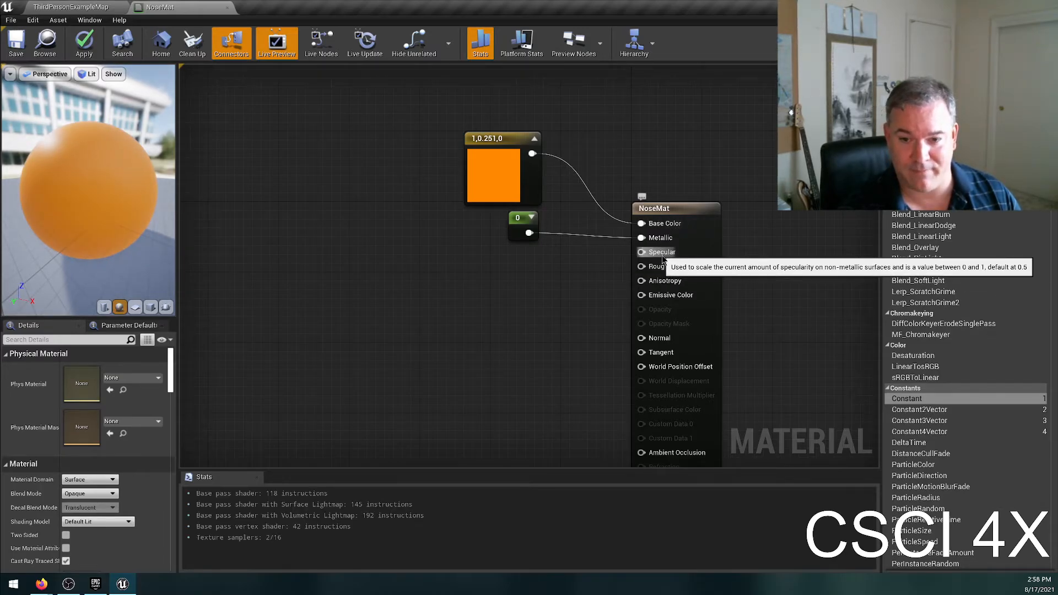
# Promote NoseMat's Specular input to a parameter, place its node below the Metallic constant, and set its slider maximum to 1.
pyautogui.rightClick(663, 254)
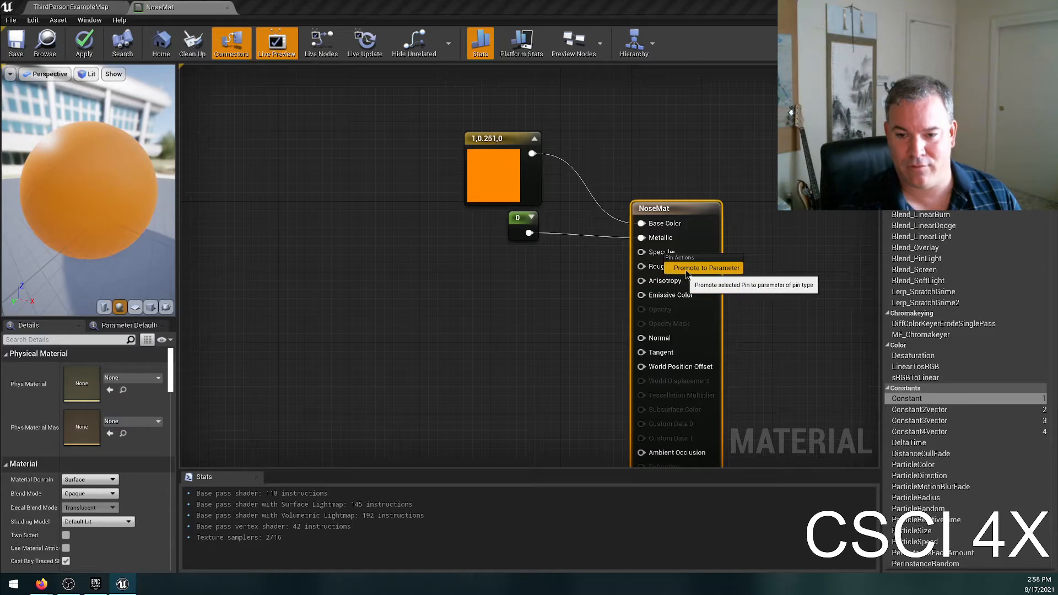
pyautogui.click(685, 269)
pyautogui.moveTo(640, 234); pyautogui.dragTo(515, 273)
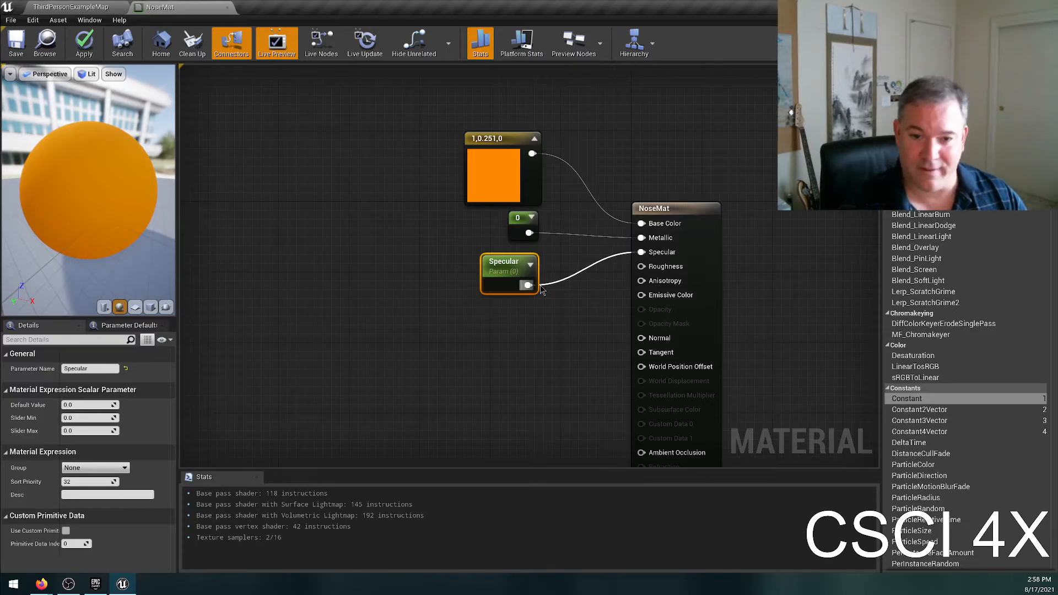
pyautogui.click(77, 429)
pyautogui.write('1')
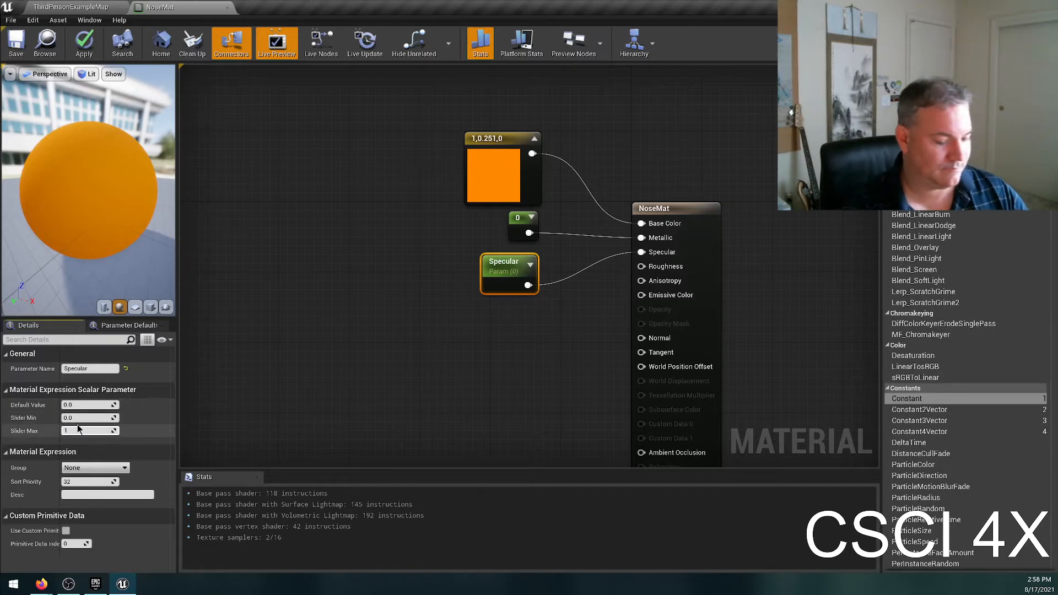
pyautogui.press('Return')
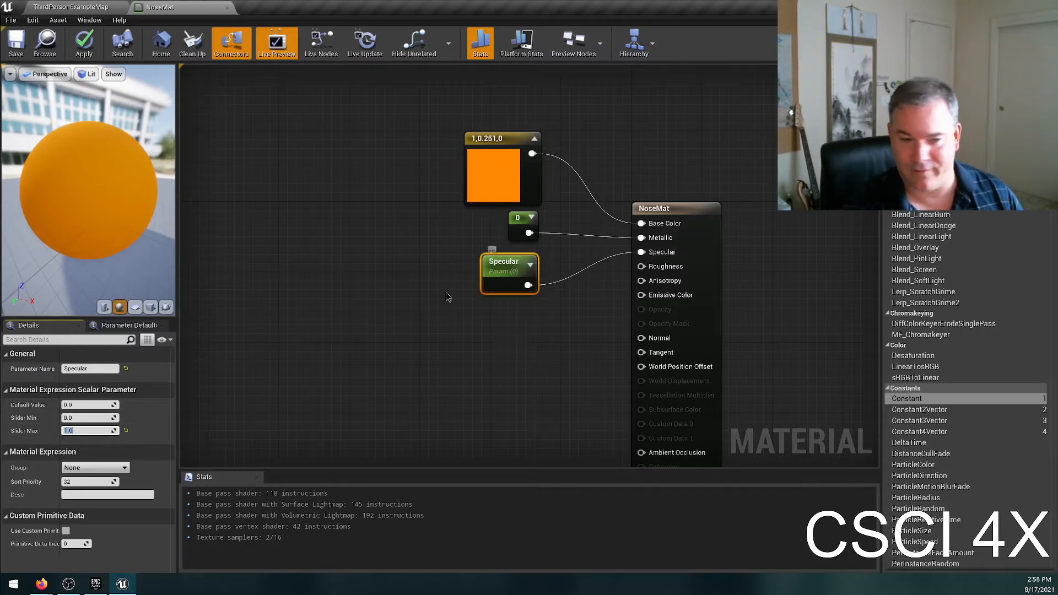
# Try default values of 1 and 0.5 for the Specular parameter, rotating the preview scene to compare the reflections.
pyautogui.click(80, 404)
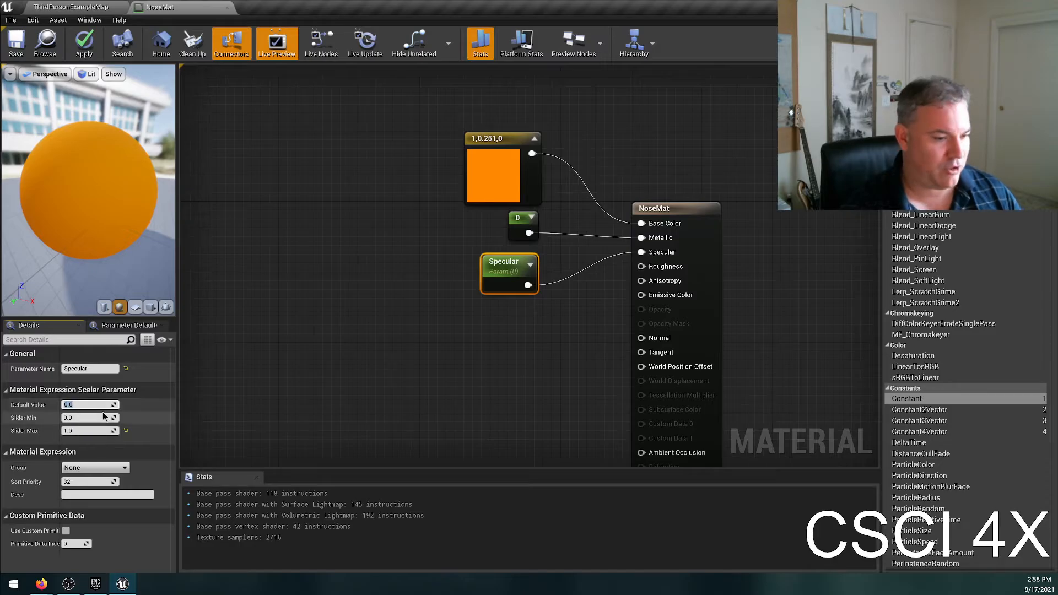
pyautogui.press('Return')
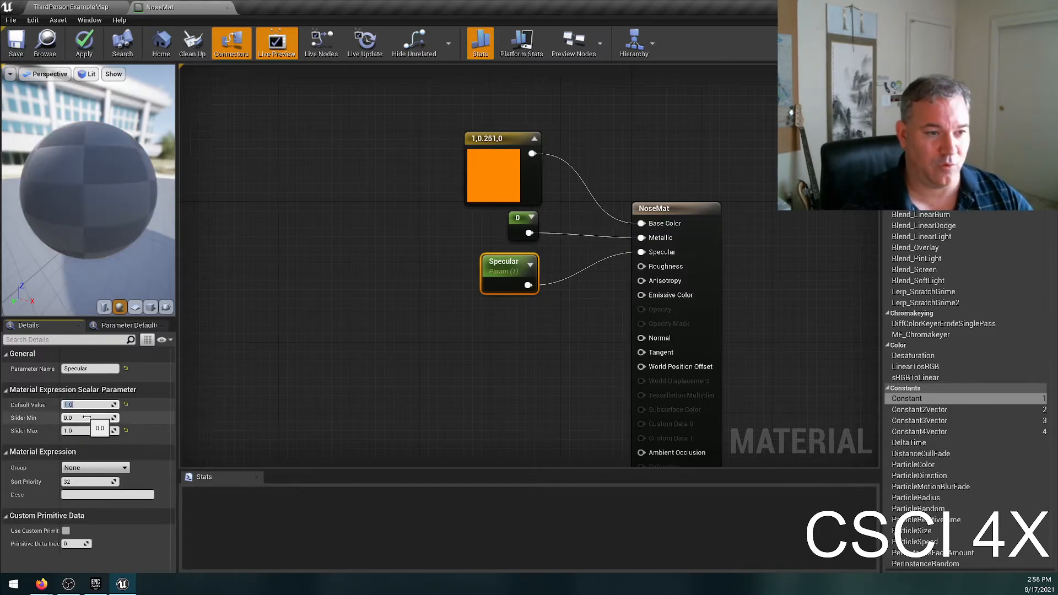
pyautogui.moveTo(58, 299); pyautogui.dragTo(58, 300)
pyautogui.click(79, 404)
pyautogui.write('0.5')
pyautogui.press('Return')
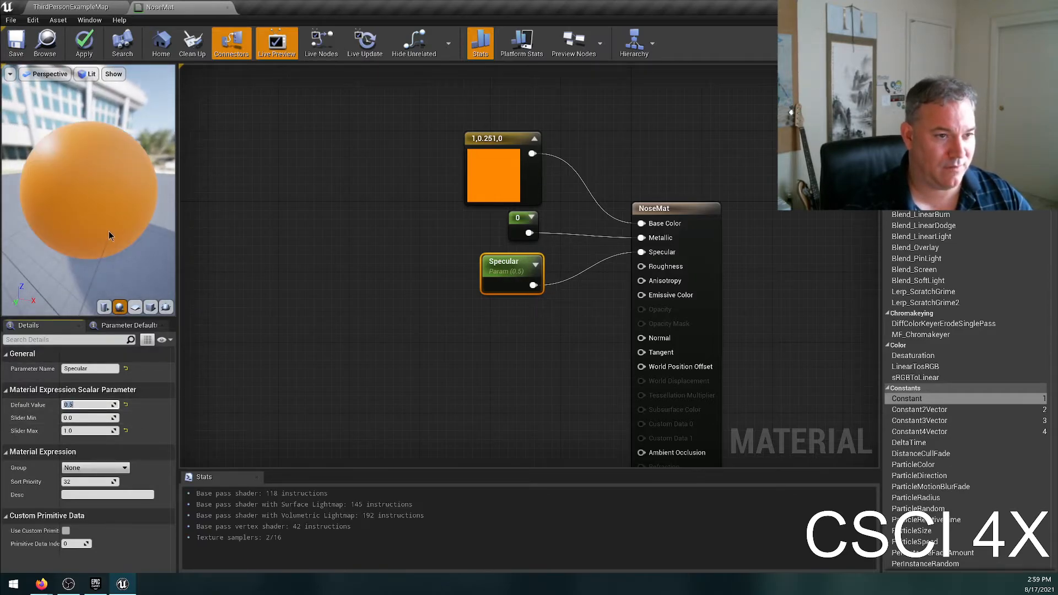
# Compare the preview sphere's highlights with the Specular parameter's default value at 0.1, 0.9 and 0.01.
pyautogui.write('.1')
pyautogui.press('Return')
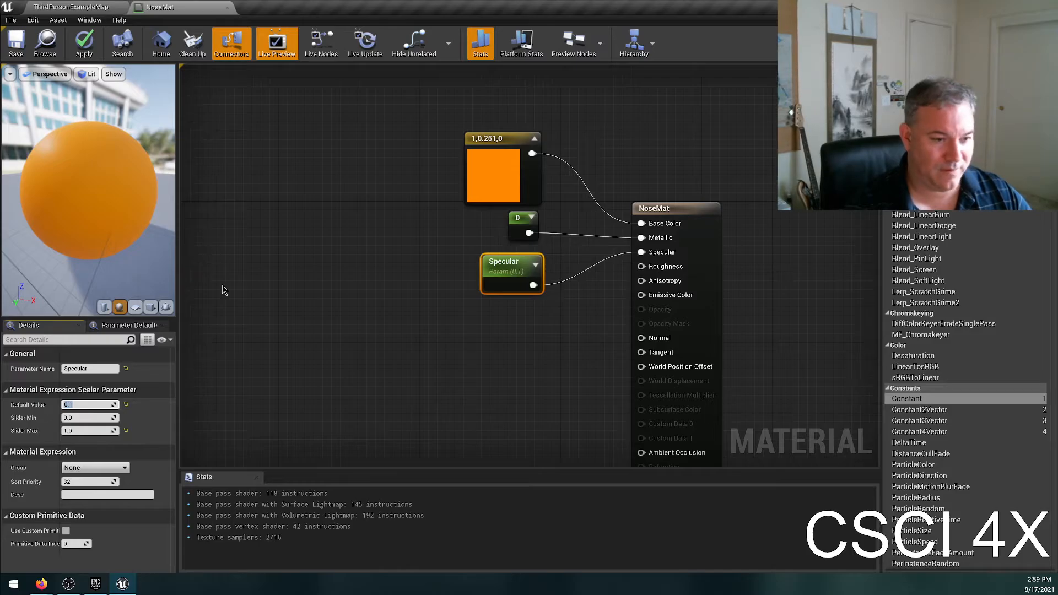
pyautogui.write('.9')
pyautogui.press('Return')
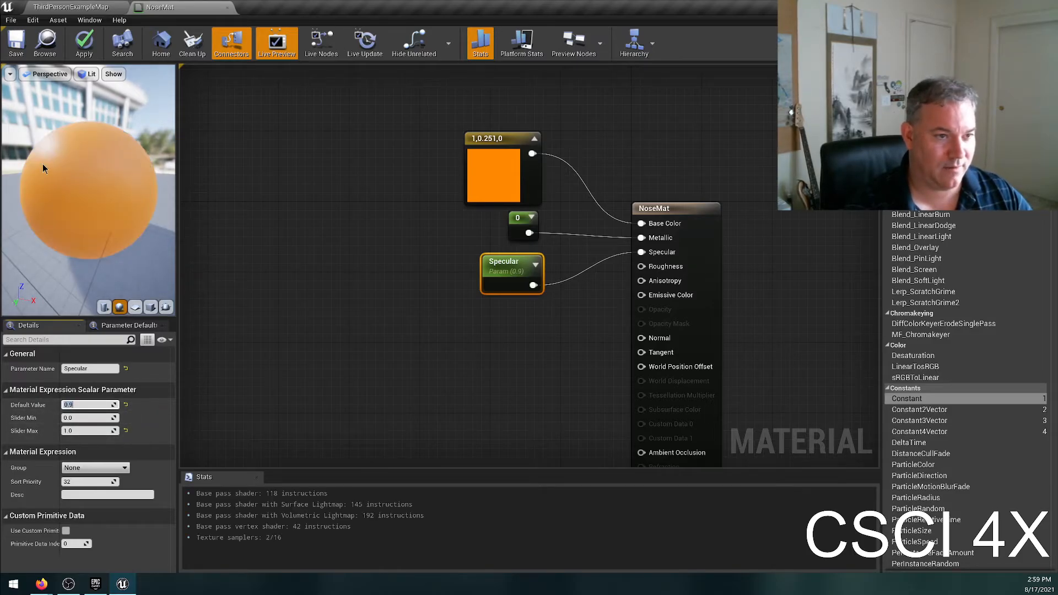
pyautogui.write('.01')
pyautogui.press('Return')
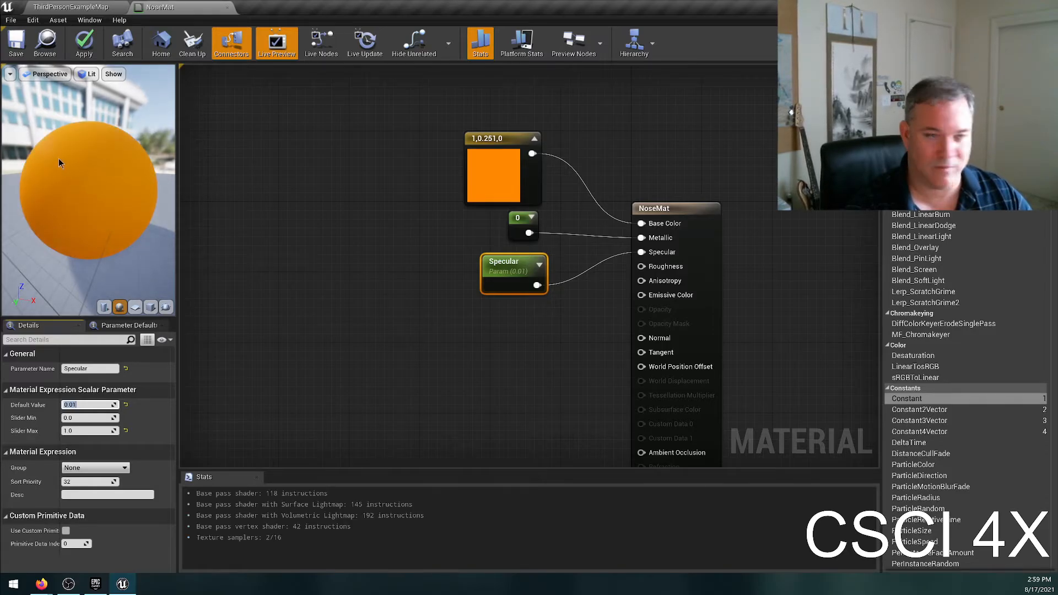
# Set the Specular parameter's default value to 0.5 and deselect its node.
pyautogui.write('.')
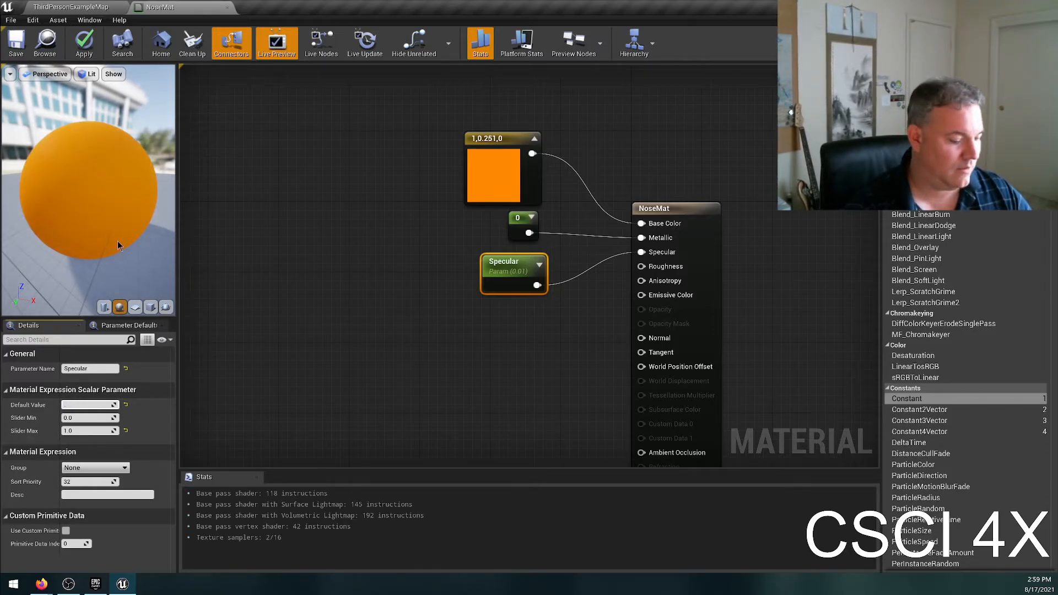
pyautogui.write('5')
pyautogui.press('Return')
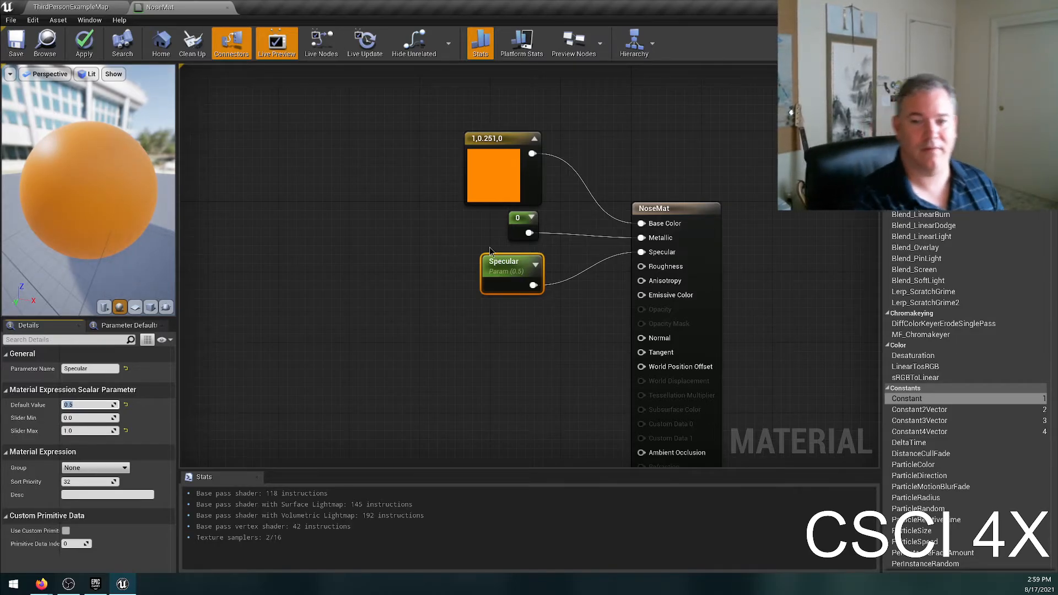
pyautogui.click(426, 119)
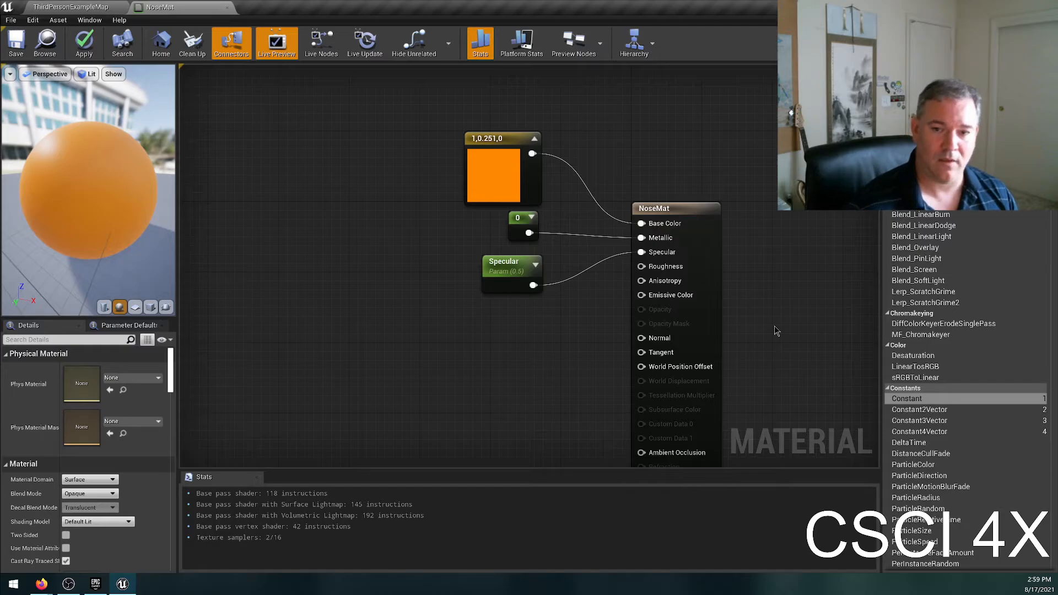
# Try a red value of 0 for the Base Color constant in the colour picker, and cancel the colour change.
pyautogui.doubleClick(493, 187)
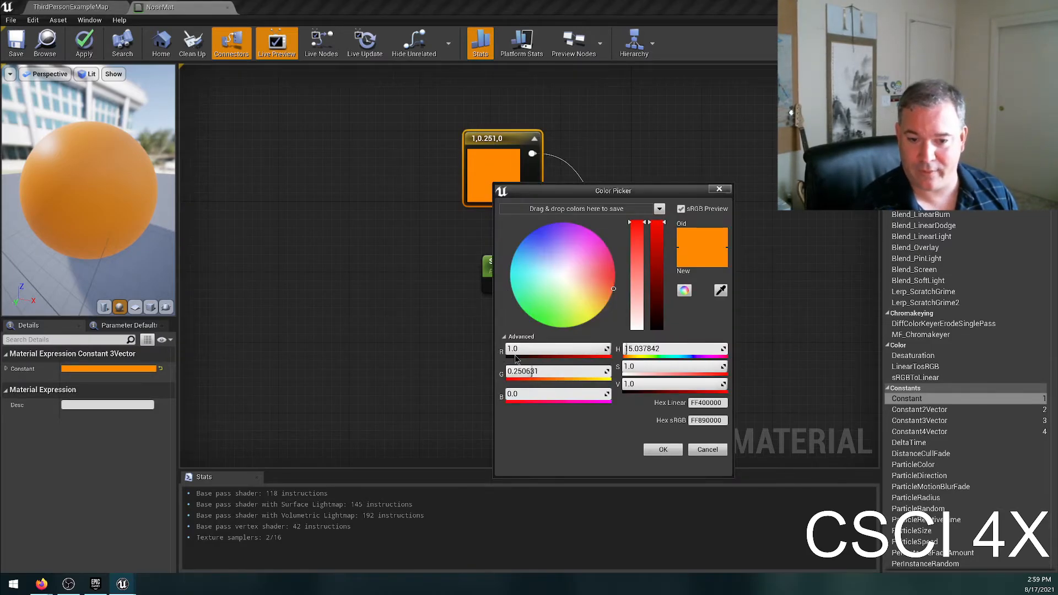
pyautogui.click(531, 350)
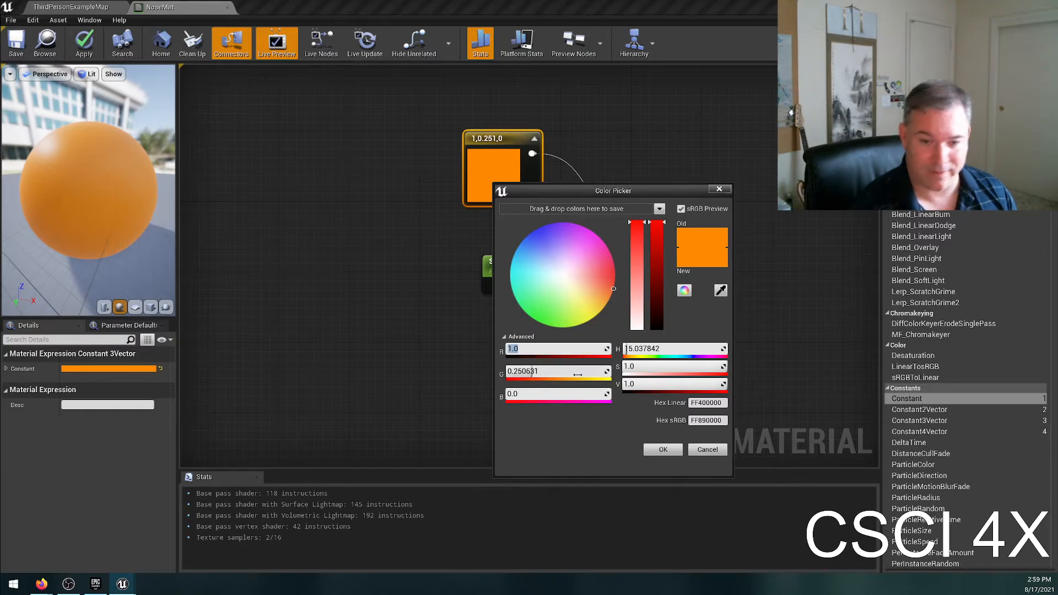
pyautogui.write('0')
pyautogui.press('Return')
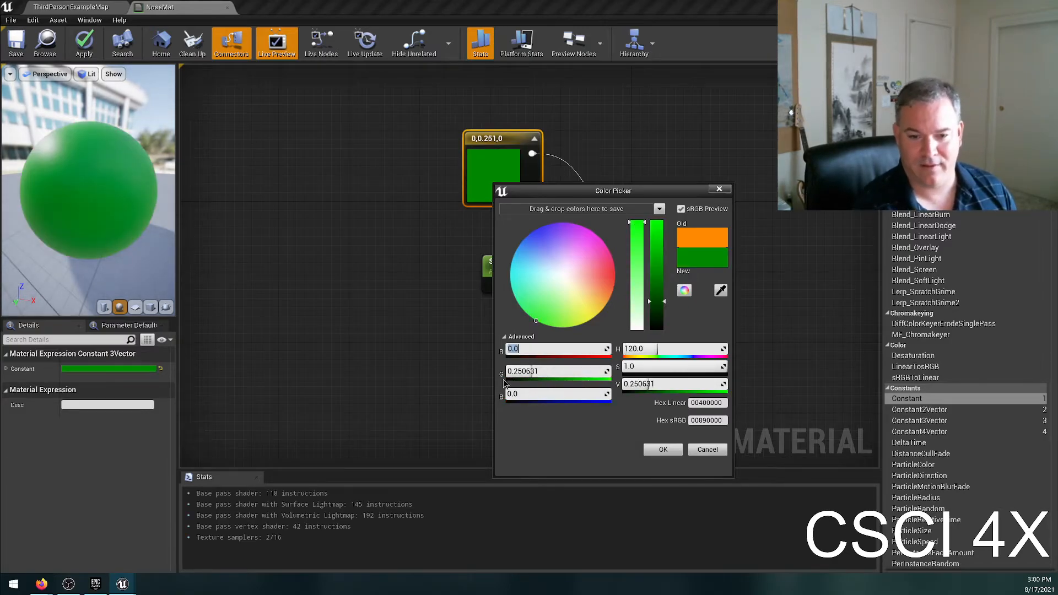
pyautogui.click(707, 449)
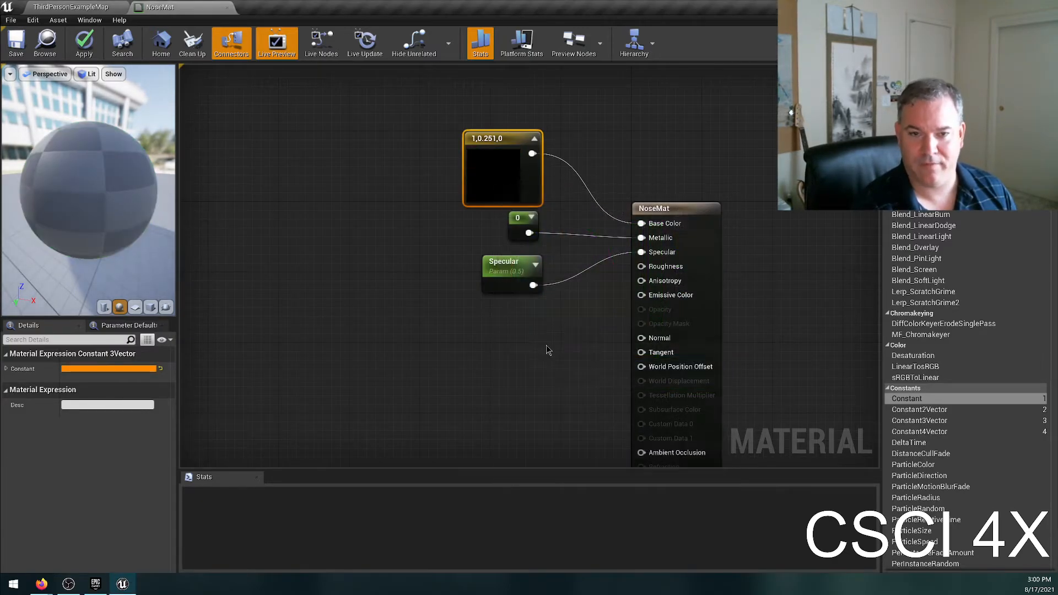
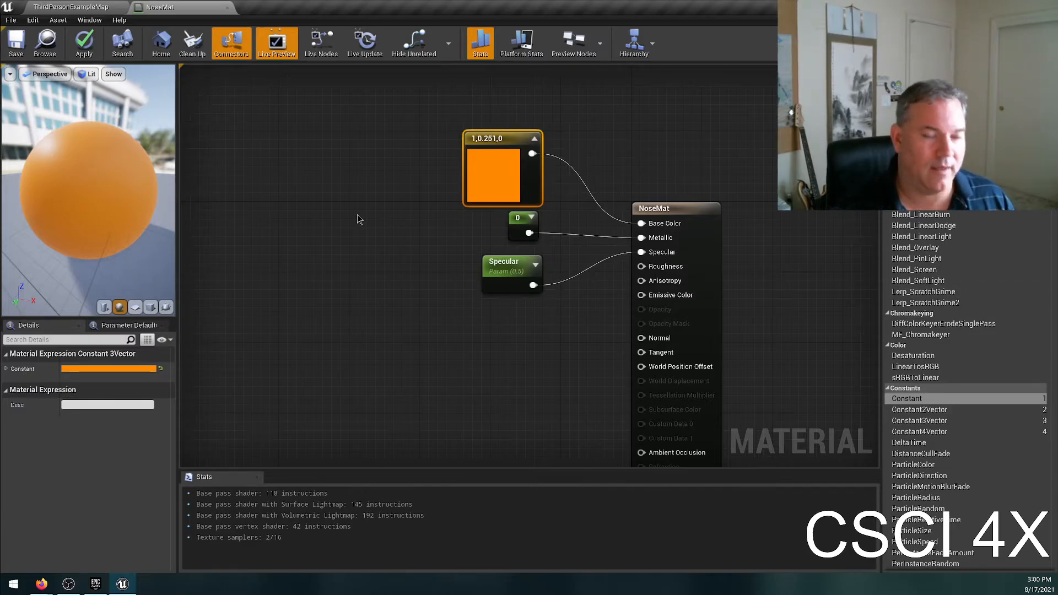
# Switch to Firefox, search the web for "how shiny is a carrot" and look through the results.
pyautogui.click(42, 583)
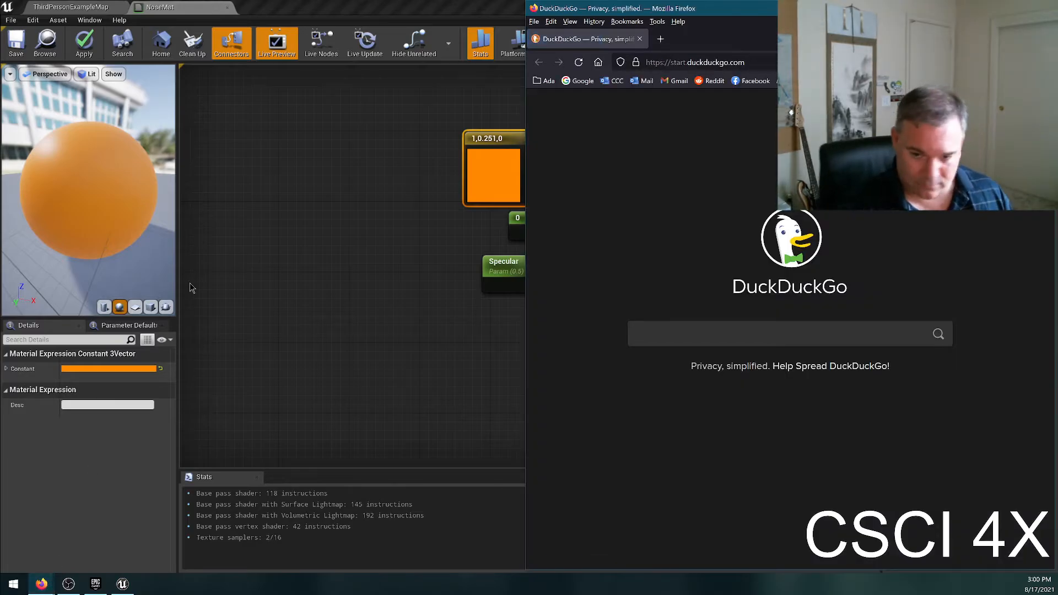
pyautogui.write('how shiny is a carrot')
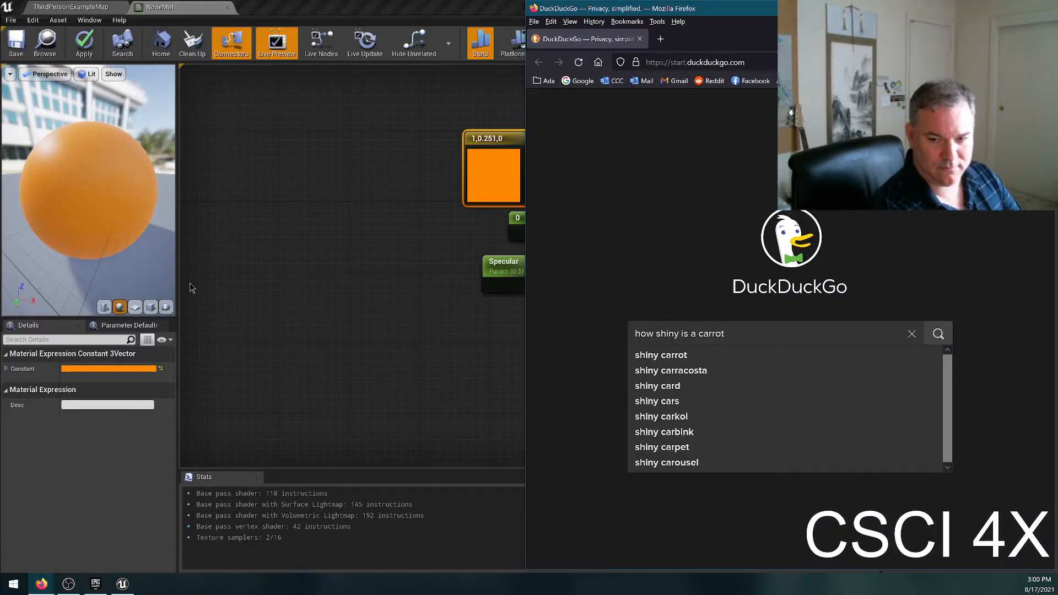
pyautogui.press('Return')
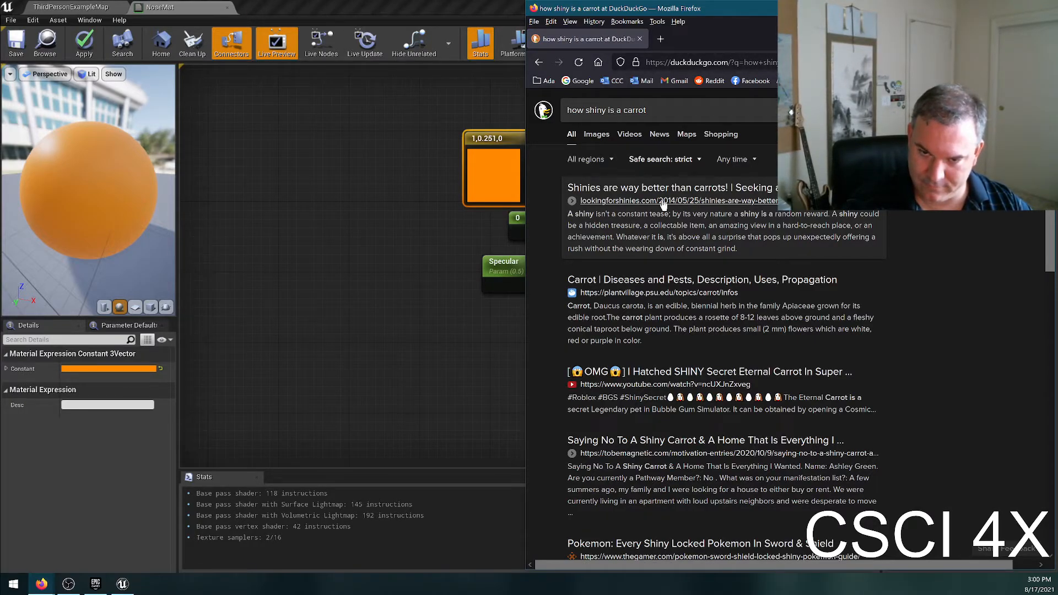
pyautogui.scroll(-3, 663, 204)
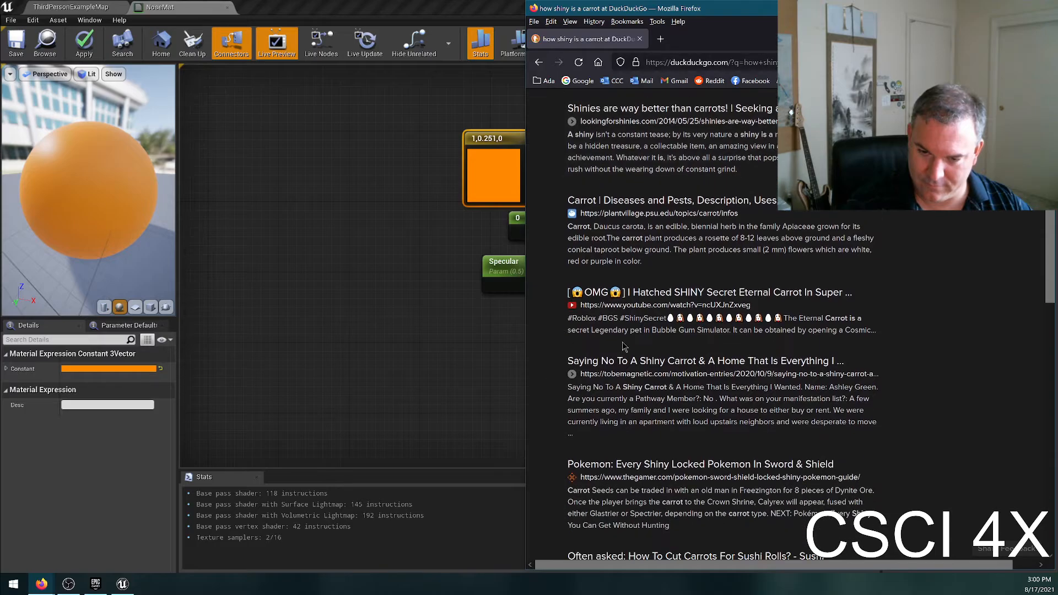
# Open the "Saying No To A Shiny Carrot" result, dismiss its sign-up pop-up, skim the article and return to the search results.
pyautogui.click(675, 361)
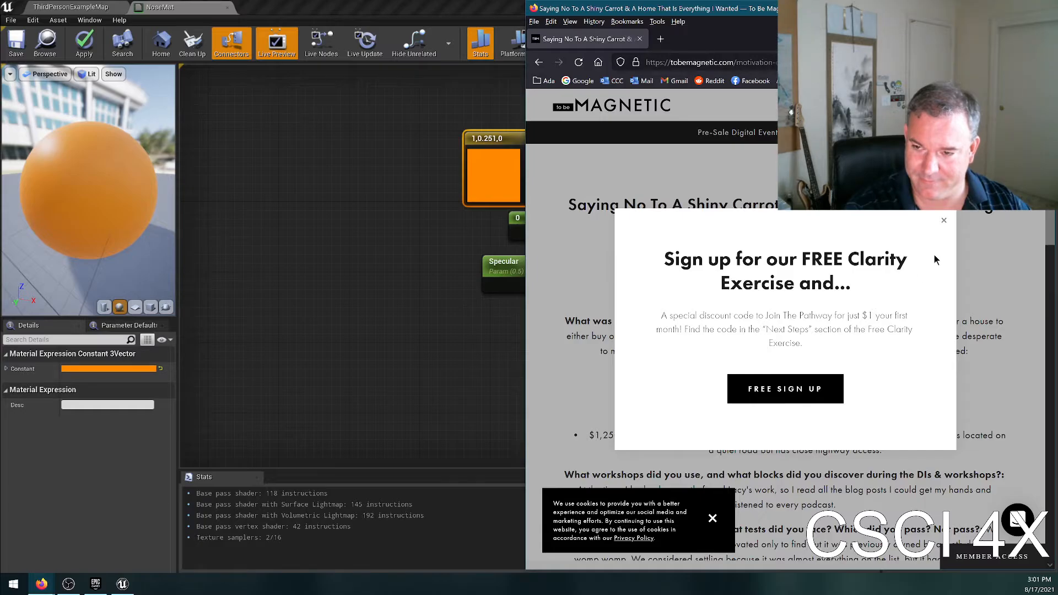
pyautogui.click(944, 219)
pyautogui.scroll(-5, 903, 308)
pyautogui.scroll(-3, 886, 347)
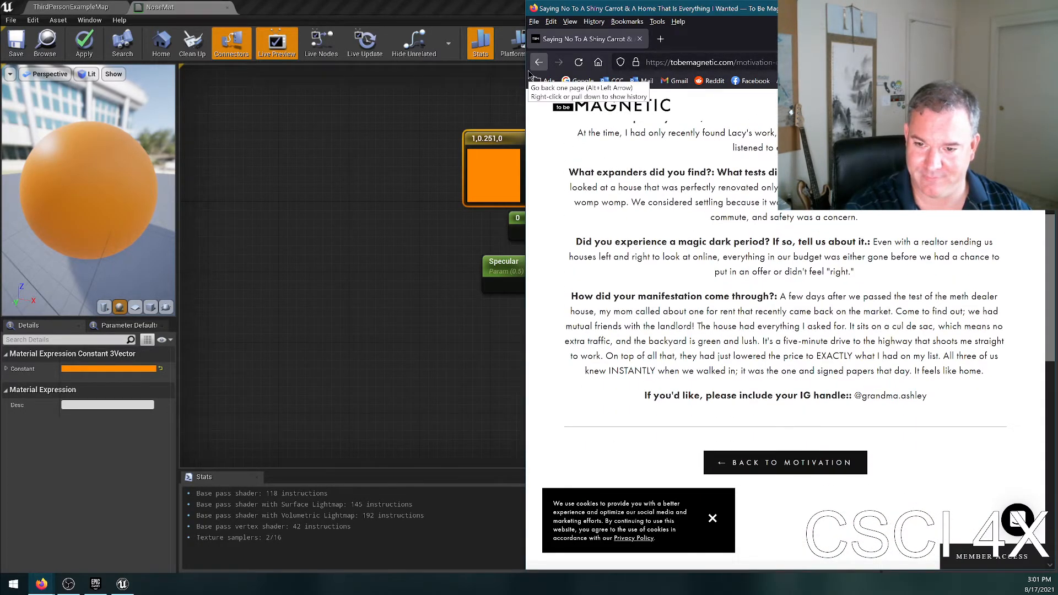
pyautogui.moveTo(786, 296); pyautogui.dragTo(626, 311)
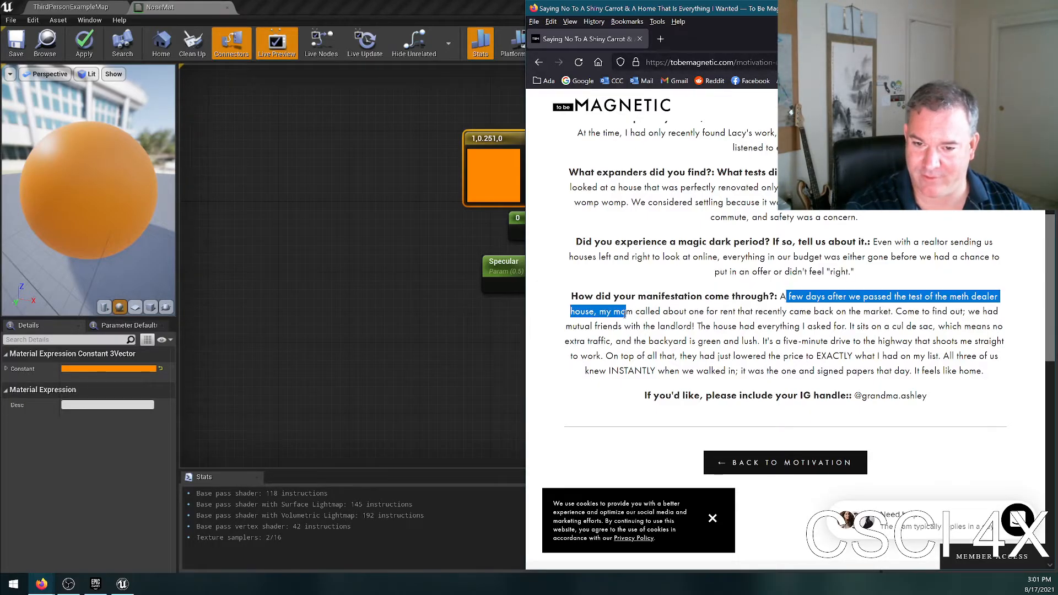
pyautogui.click(531, 61)
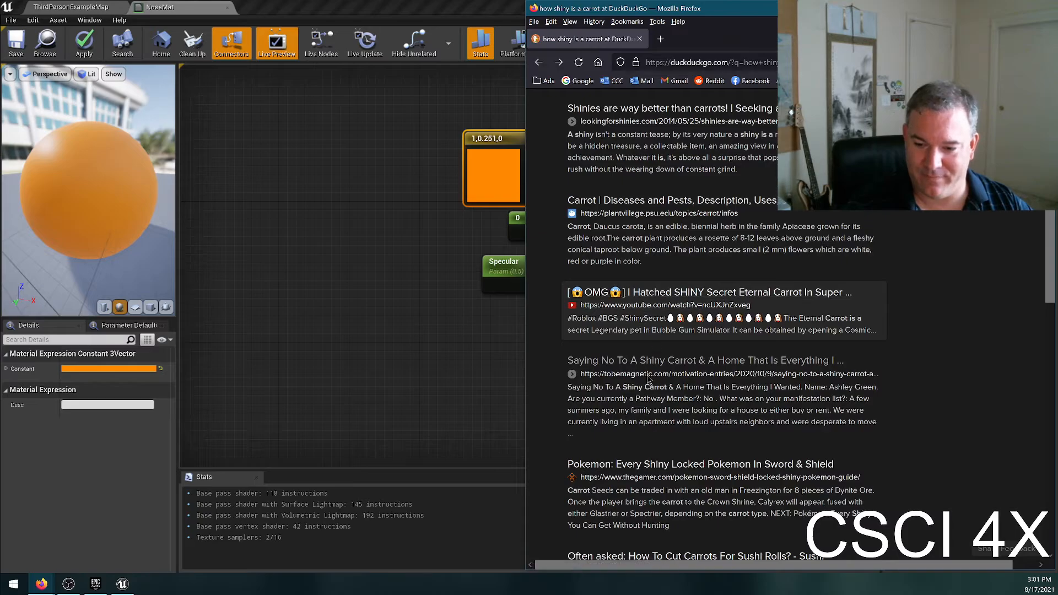
# Examine the shine of real carrots in the image results, enlarging the slender carrot and the carrot pile, and close the browser.
pyautogui.scroll(3, 651, 357)
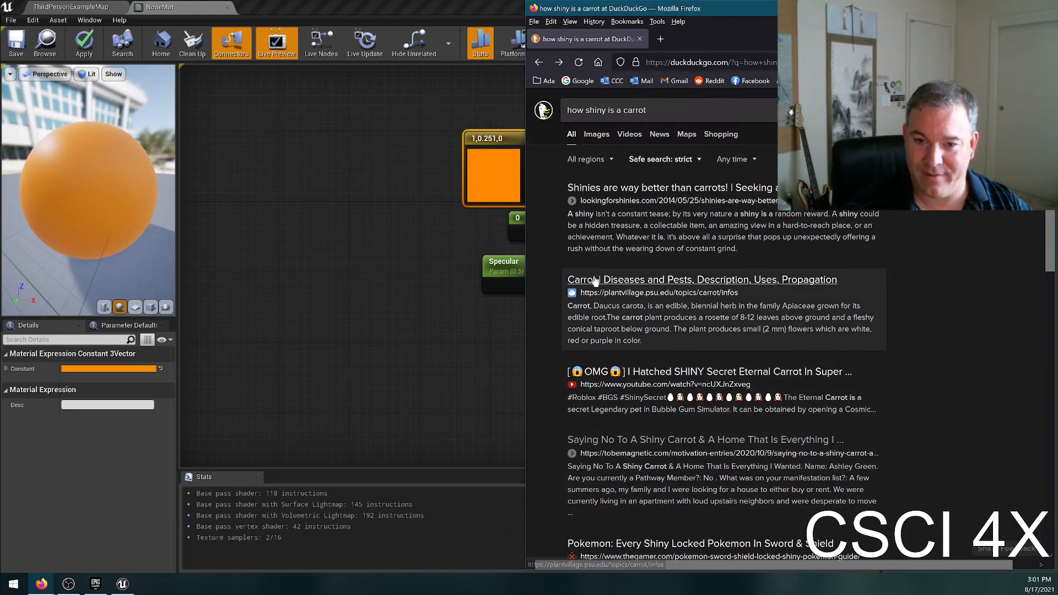
pyautogui.click(600, 142)
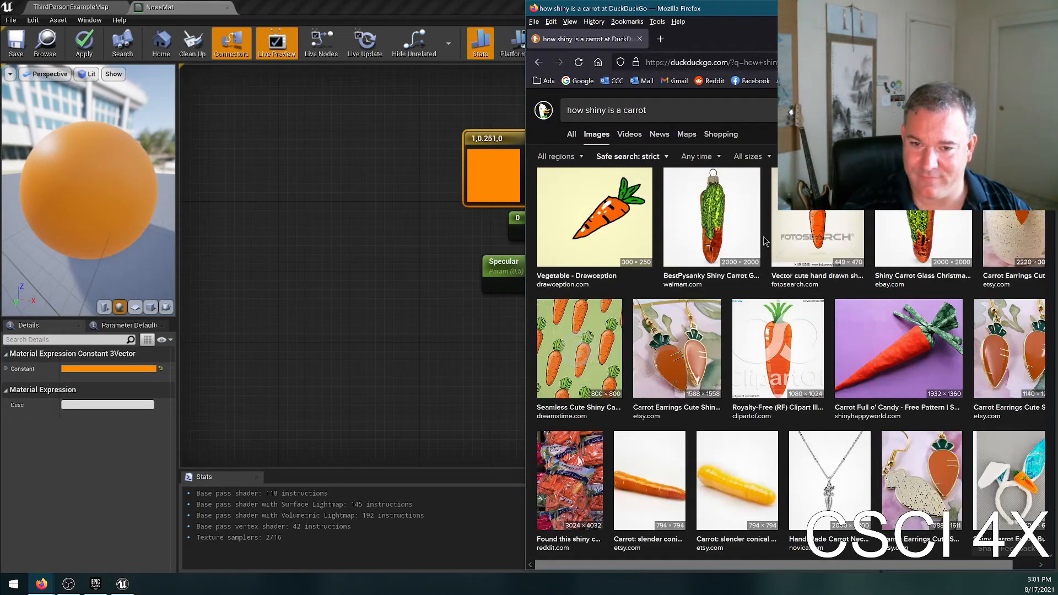
pyautogui.scroll(-1, 763, 358)
pyautogui.scroll(-2, 763, 356)
pyautogui.click(670, 413)
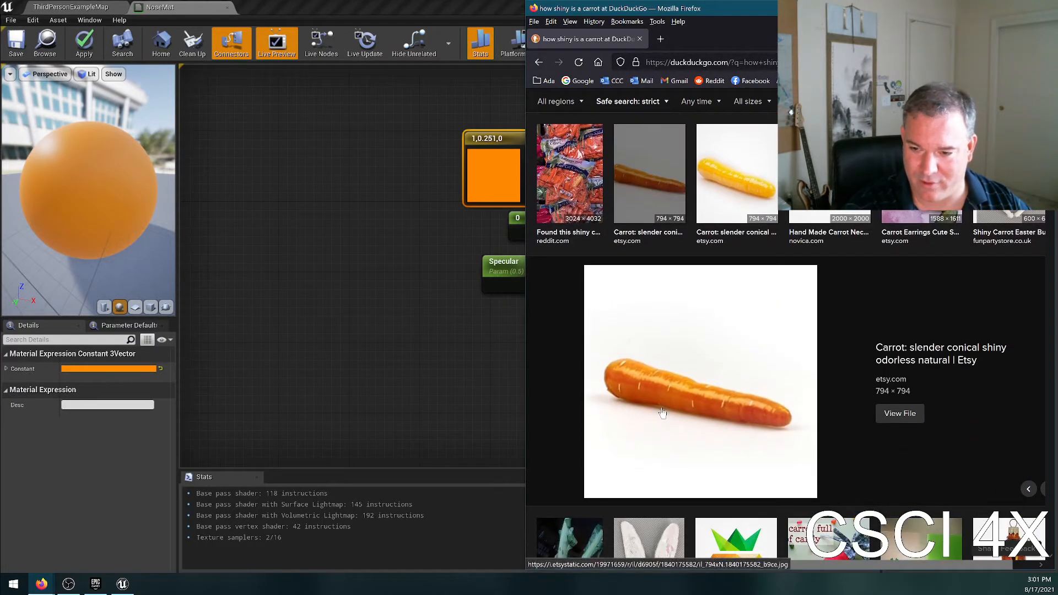
pyautogui.scroll(-5, 666, 413)
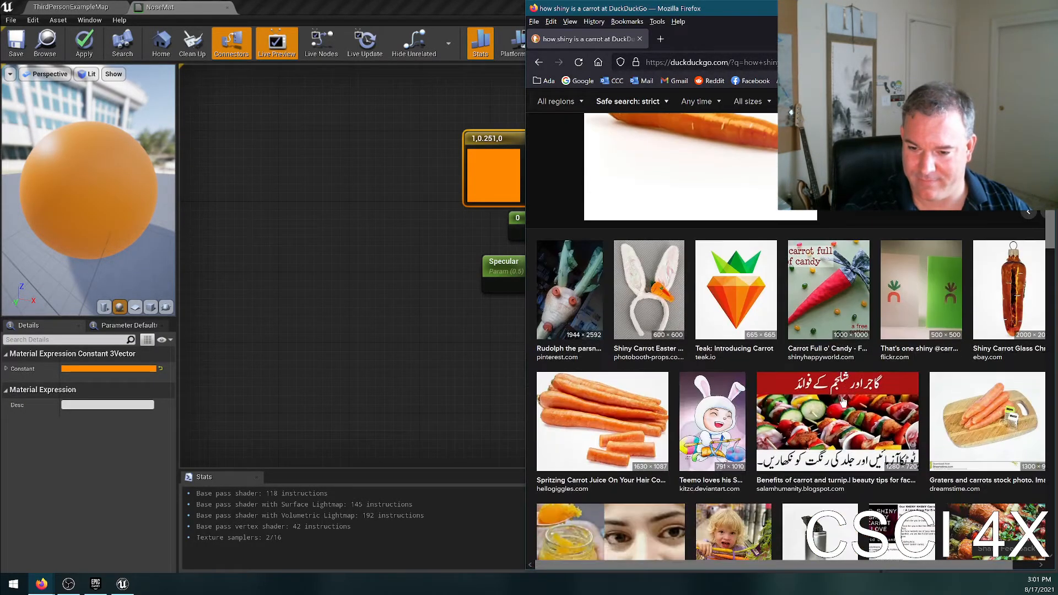
pyautogui.click(627, 426)
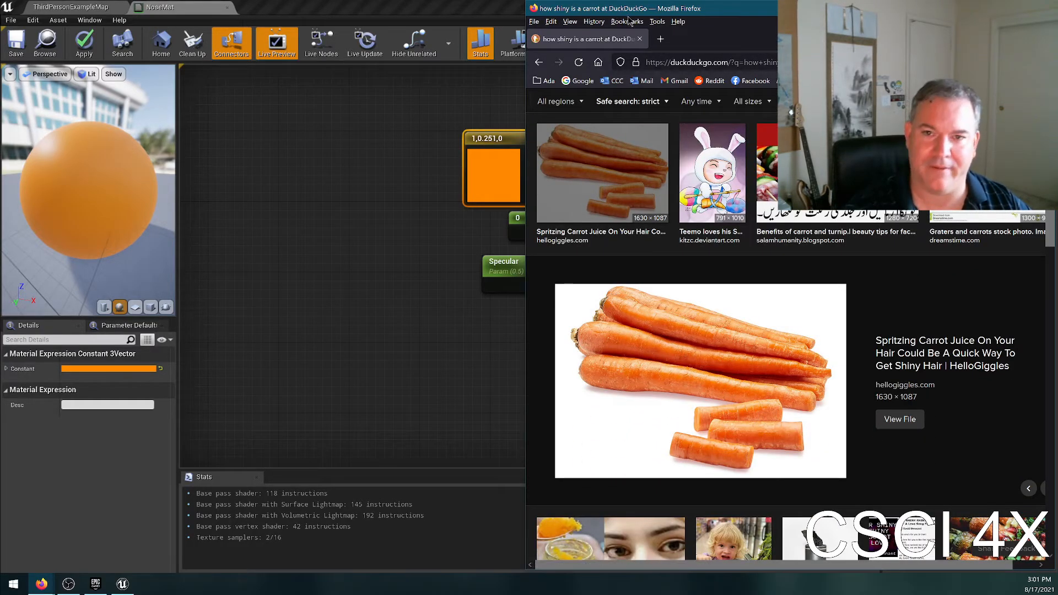
pyautogui.click(639, 39)
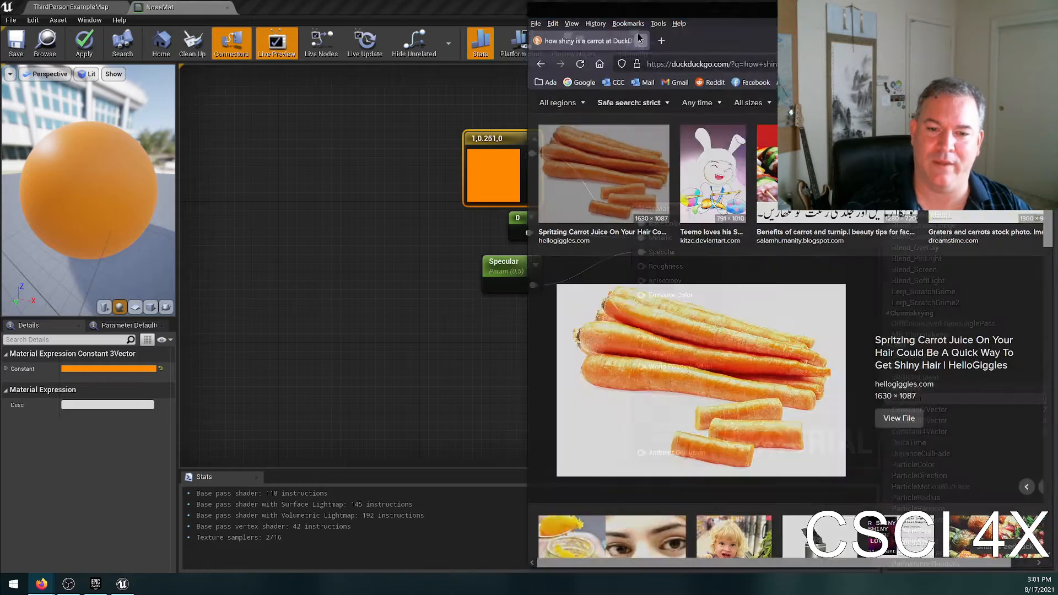
# Set the Specular parameter's default value to 0.8.
pyautogui.click(510, 275)
pyautogui.click(97, 405)
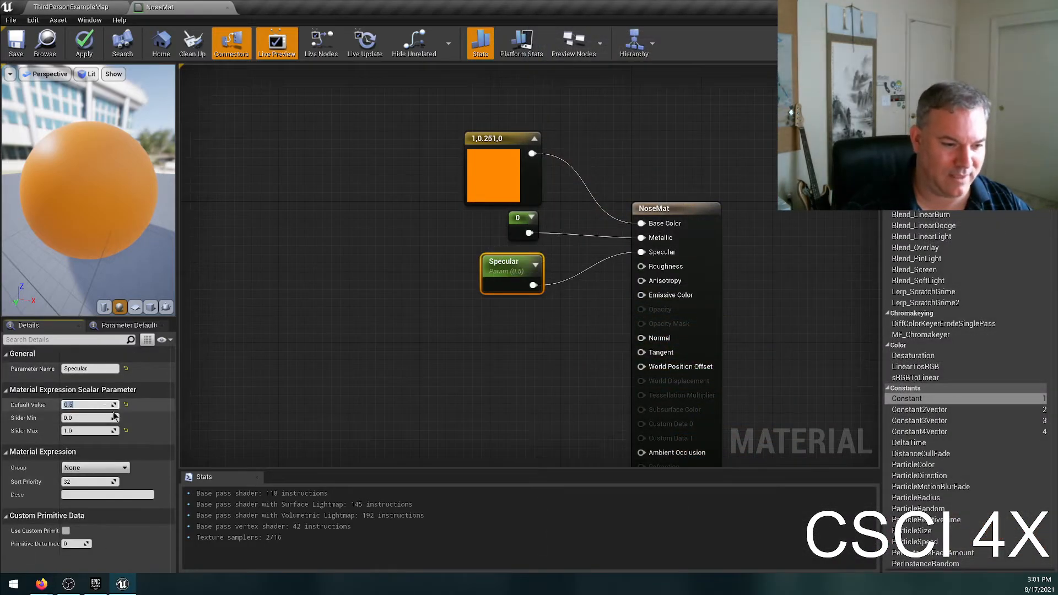
pyautogui.write('.8')
pyautogui.press('Return')
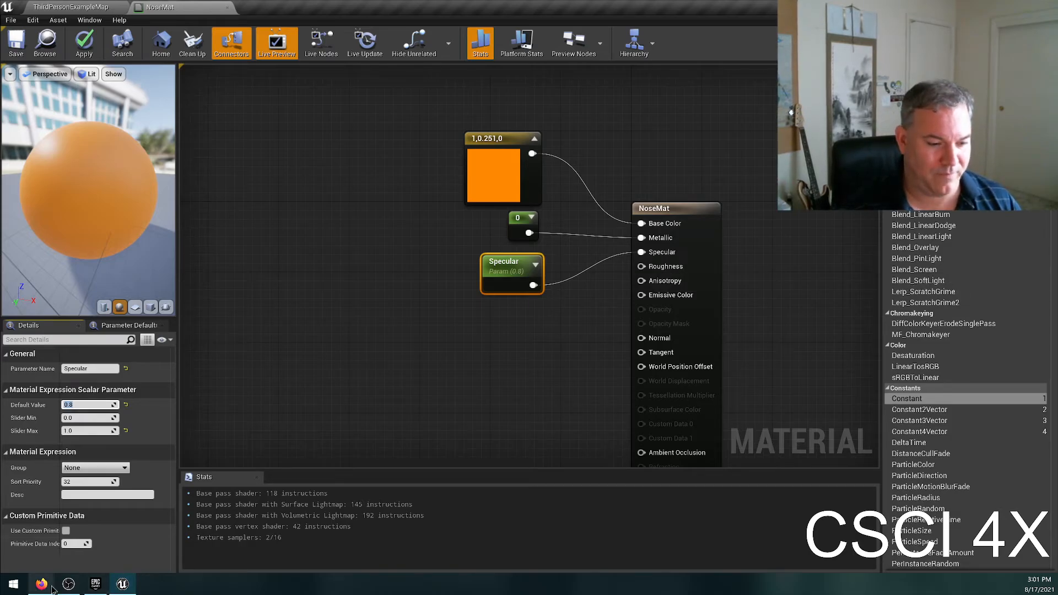
# Switch to Firefox and search the web for "diffuse reflection".
pyautogui.click(42, 583)
pyautogui.write('d')
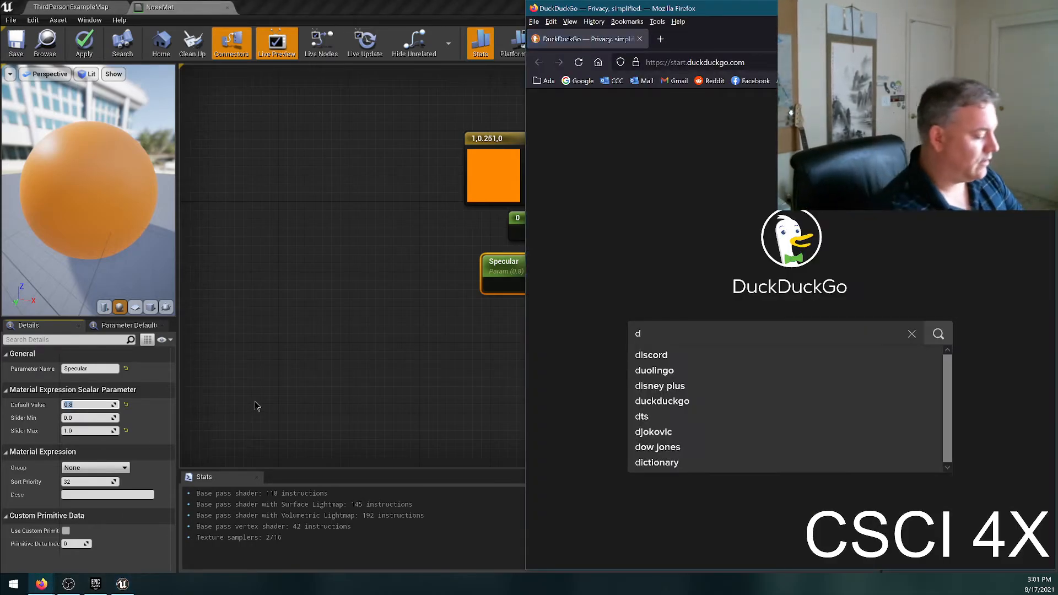
pyautogui.write('iffuse reflection')
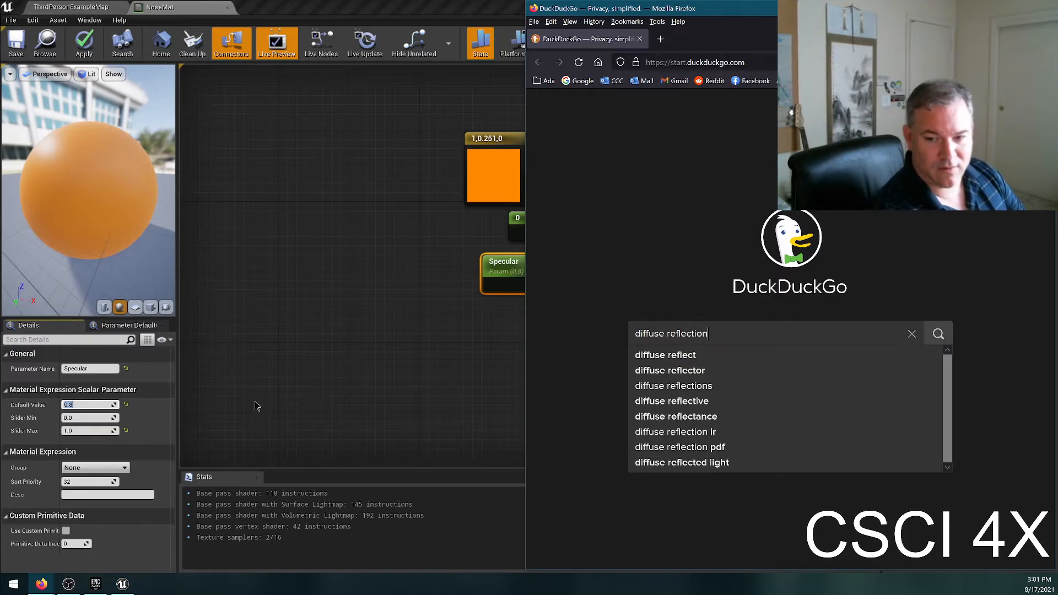
pyautogui.press('Return')
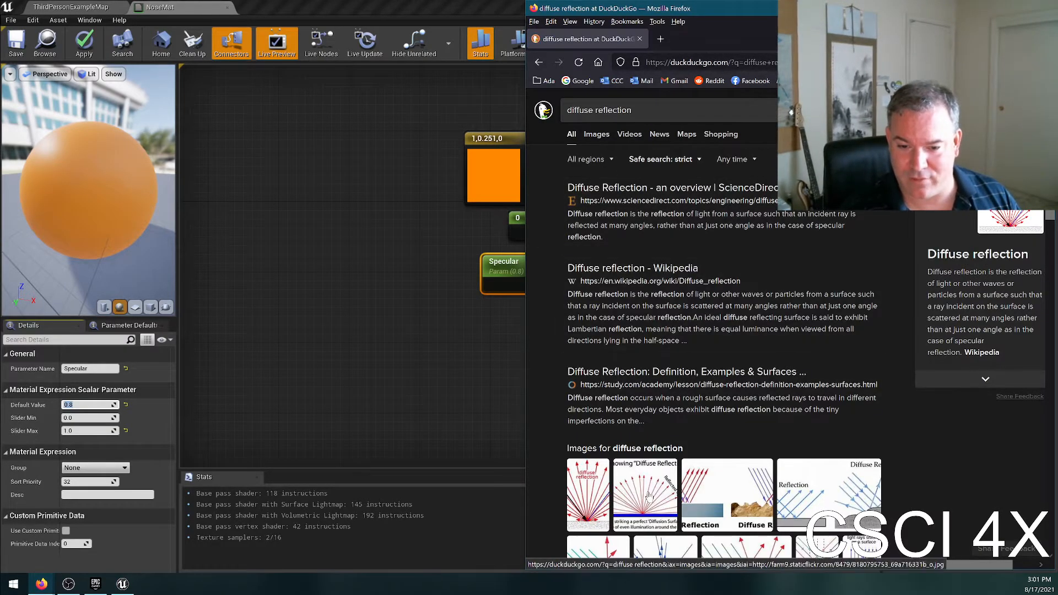
# Examine diagrams of specular and diffuse reflection, including rough surfaces and the Leverage Edu ray drawing, and close the browser.
pyautogui.click(822, 498)
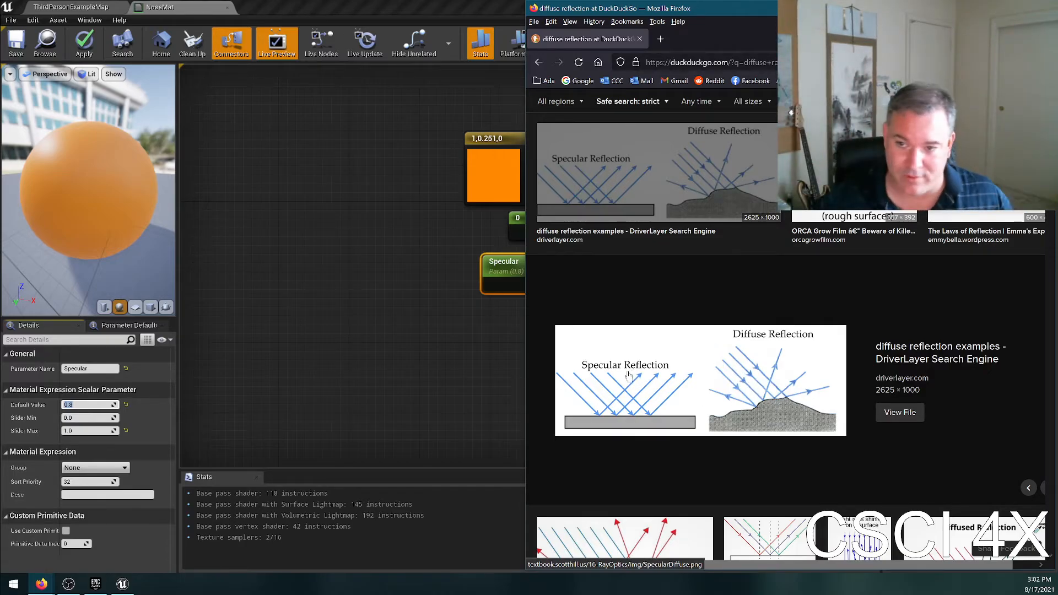
pyautogui.click(849, 179)
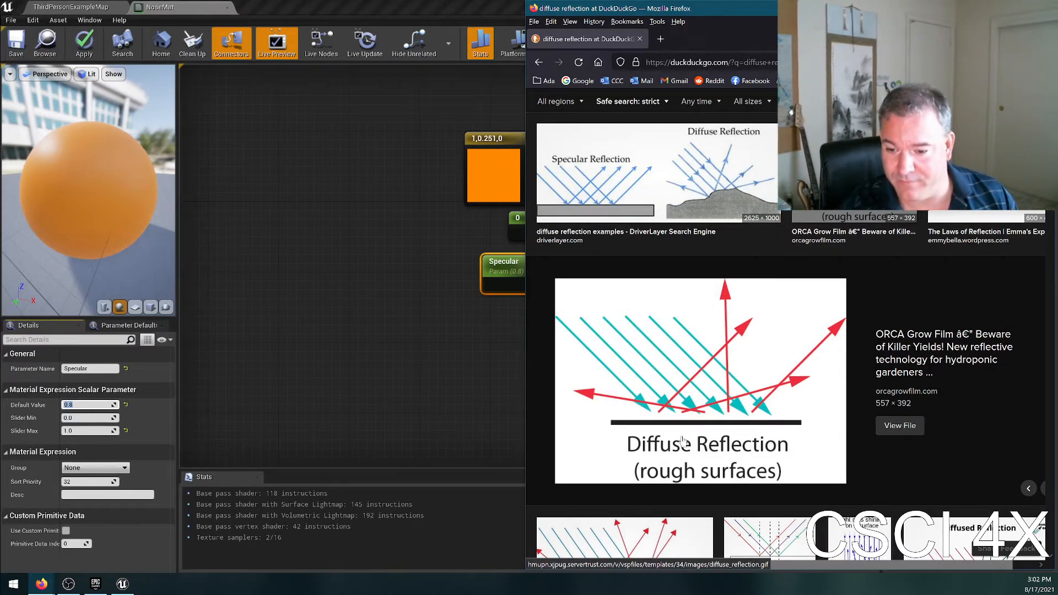
pyautogui.scroll(-3, 724, 369)
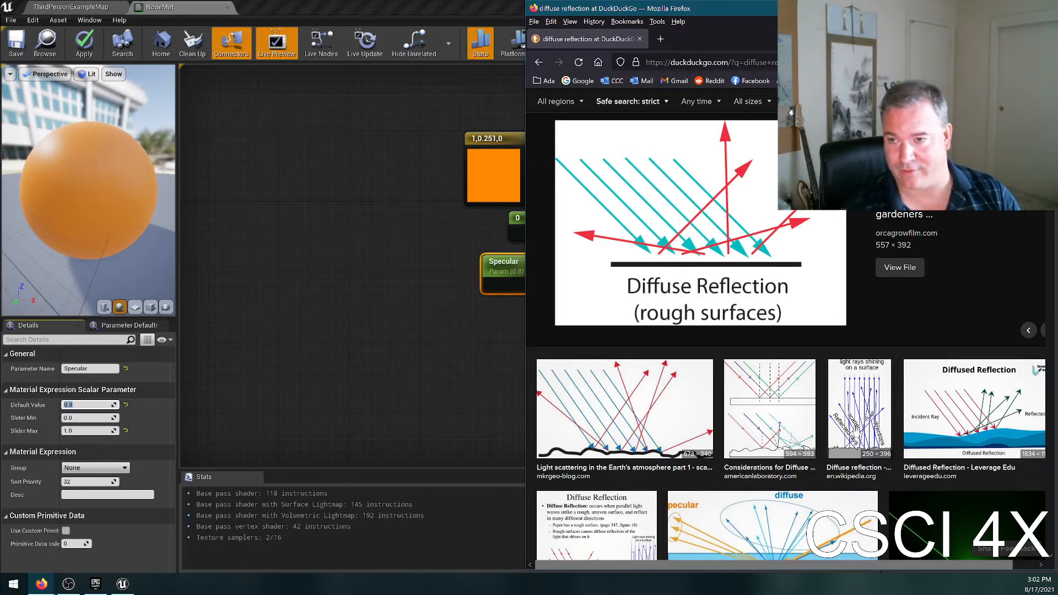
pyautogui.click(964, 417)
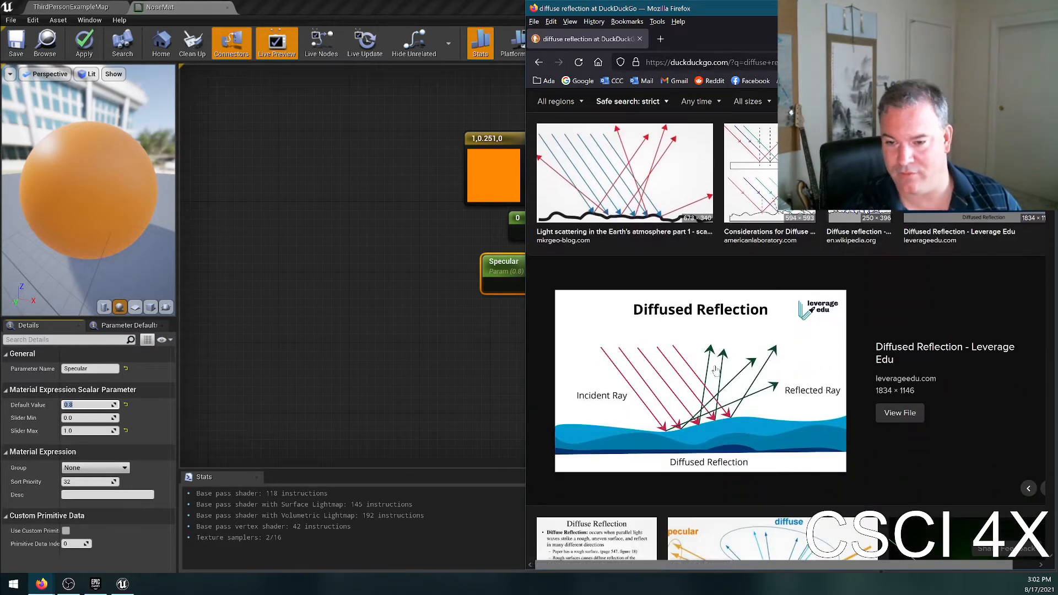
pyautogui.click(639, 38)
# Promote NoseMat's Roughness input to a parameter placed below the Specular node, with a slider maximum of 1.0.
pyautogui.rightClick(659, 267)
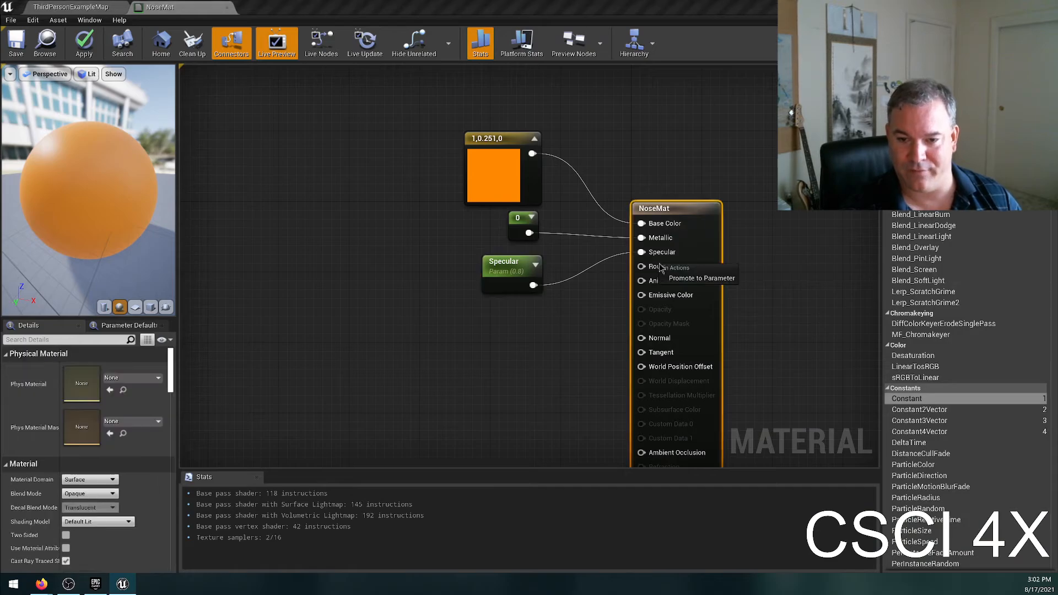
pyautogui.click(677, 278)
pyautogui.moveTo(612, 226); pyautogui.dragTo(499, 331)
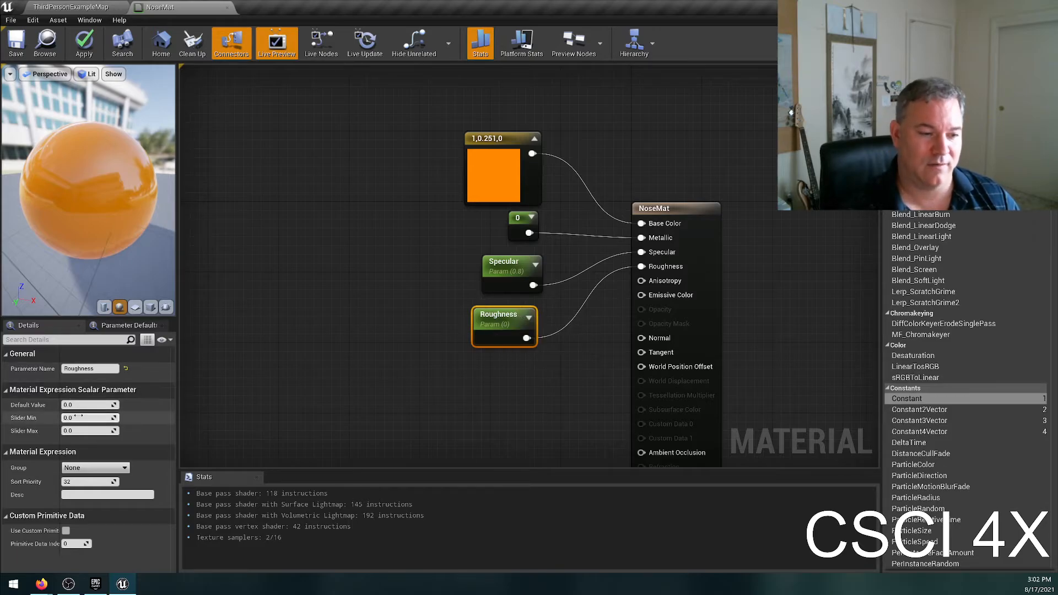
pyautogui.click(90, 429)
pyautogui.press('Return')
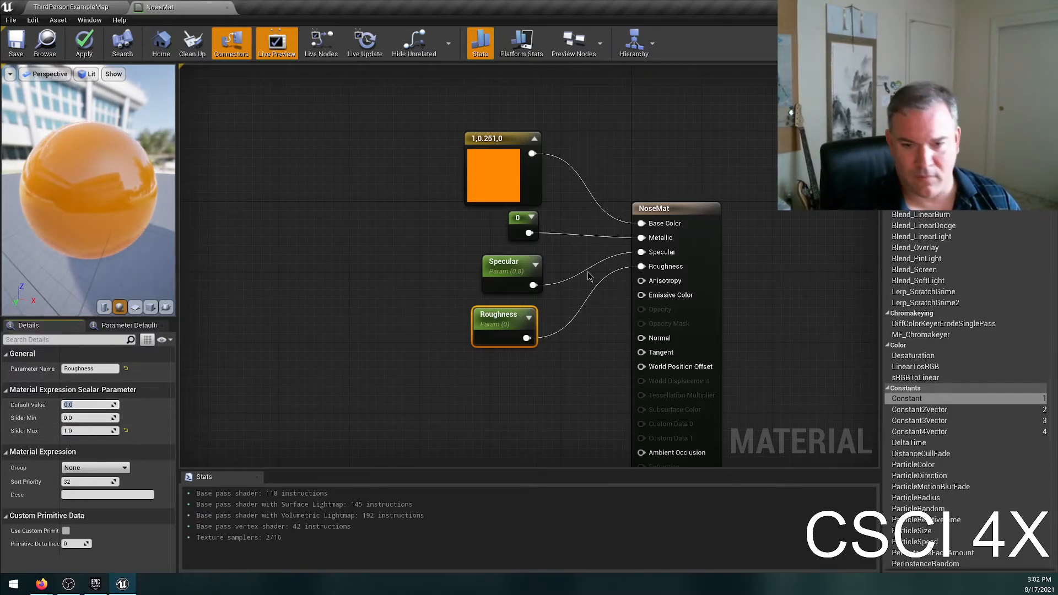
# Replace the constant feeding NoseMat's Metallic input with a promoted Metallic parameter placed above Specular, with a slider maximum of 1.0.
pyautogui.click(516, 227)
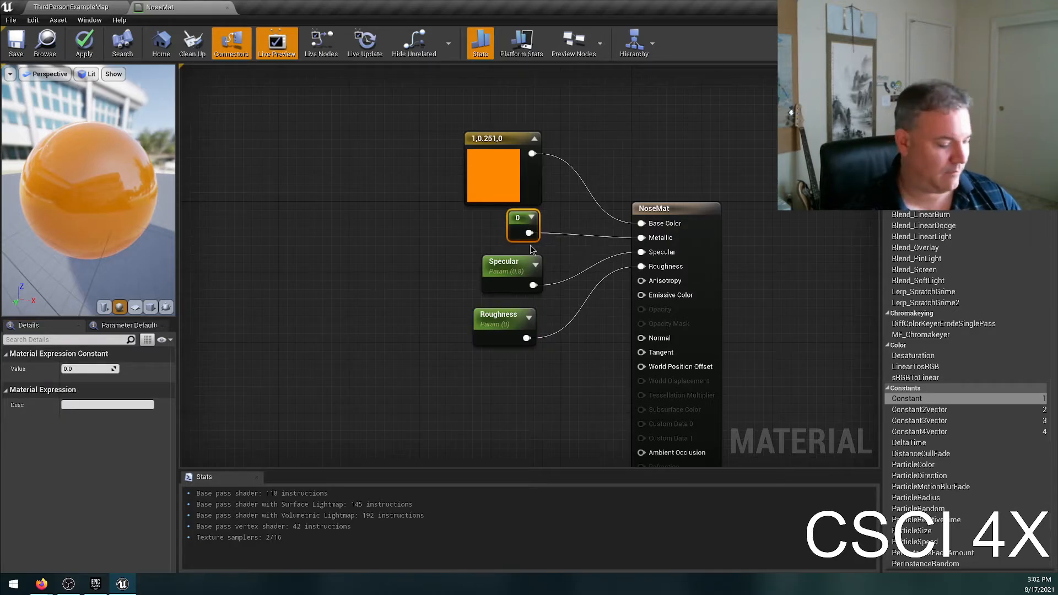
pyautogui.press('Delete')
pyautogui.rightClick(661, 242)
pyautogui.click(716, 275)
pyautogui.moveTo(600, 220); pyautogui.dragTo(514, 227)
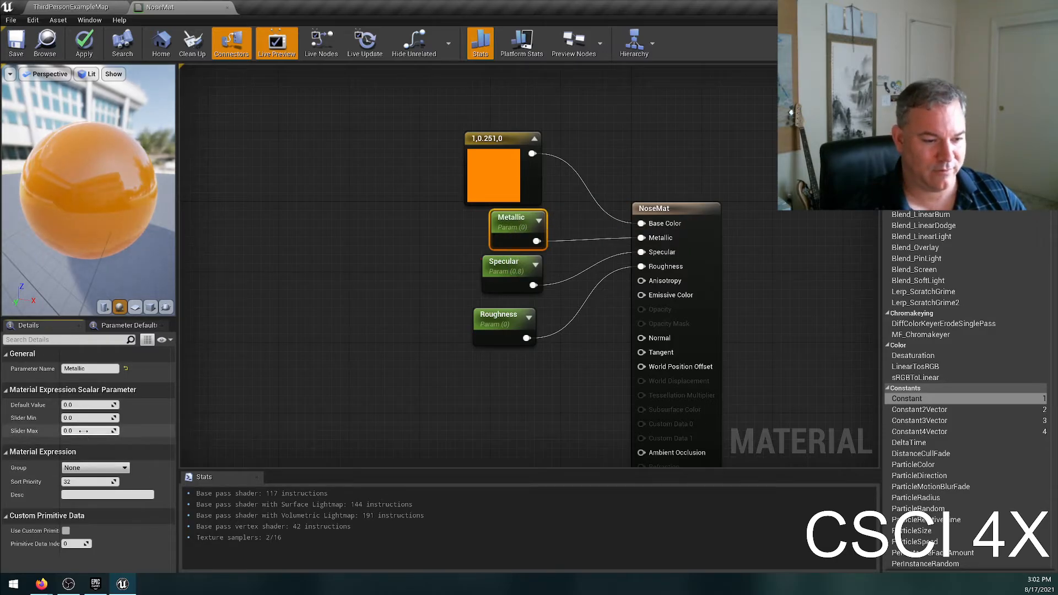
pyautogui.click(416, 236)
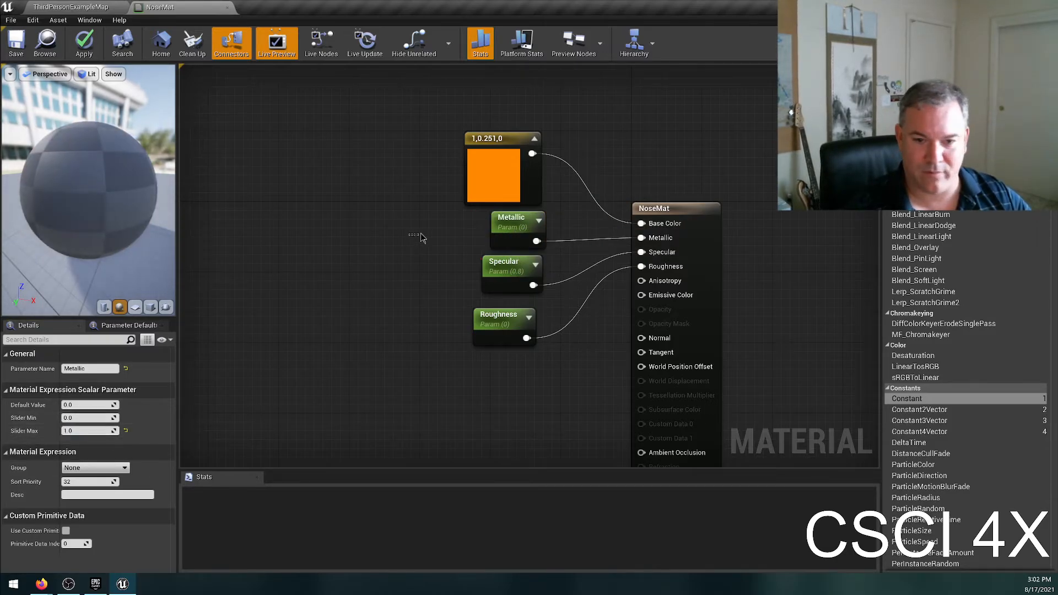
# Align the Roughness node beneath the Specular node and inspect the reflections on the preview sphere.
pyautogui.click(500, 317)
pyautogui.moveTo(500, 317); pyautogui.dragTo(509, 316)
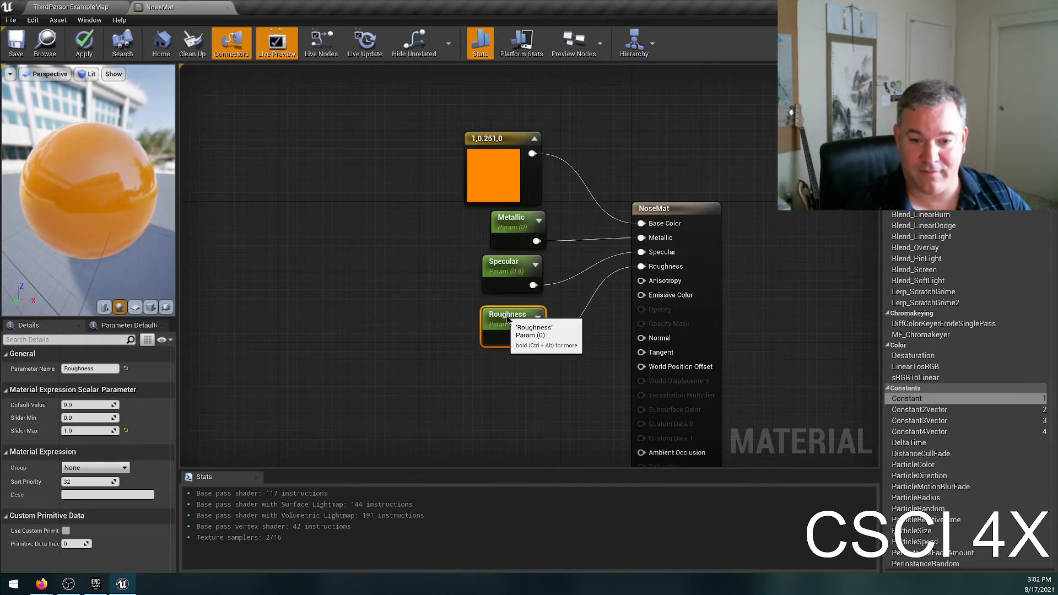
pyautogui.moveTo(88, 190)
pyautogui.mouseDown()
pyautogui.moveTo(60, 192)
pyautogui.moveTo(80, 190)
pyautogui.moveTo(69, 186)
pyautogui.mouseUp()
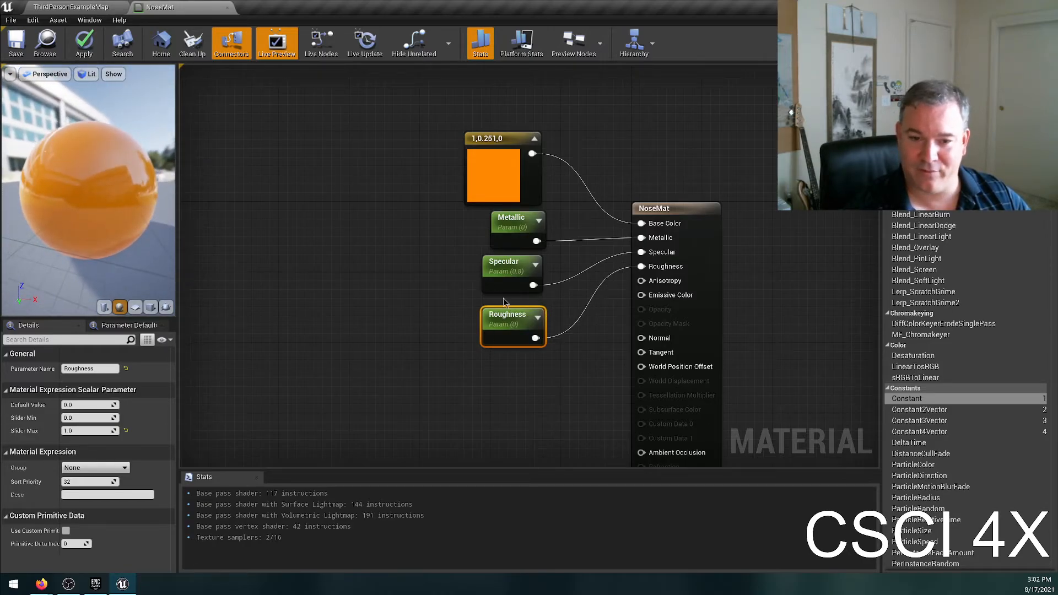
pyautogui.moveTo(419, 295); pyautogui.dragTo(536, 376)
pyautogui.moveTo(456, 334); pyautogui.dragTo(575, 387)
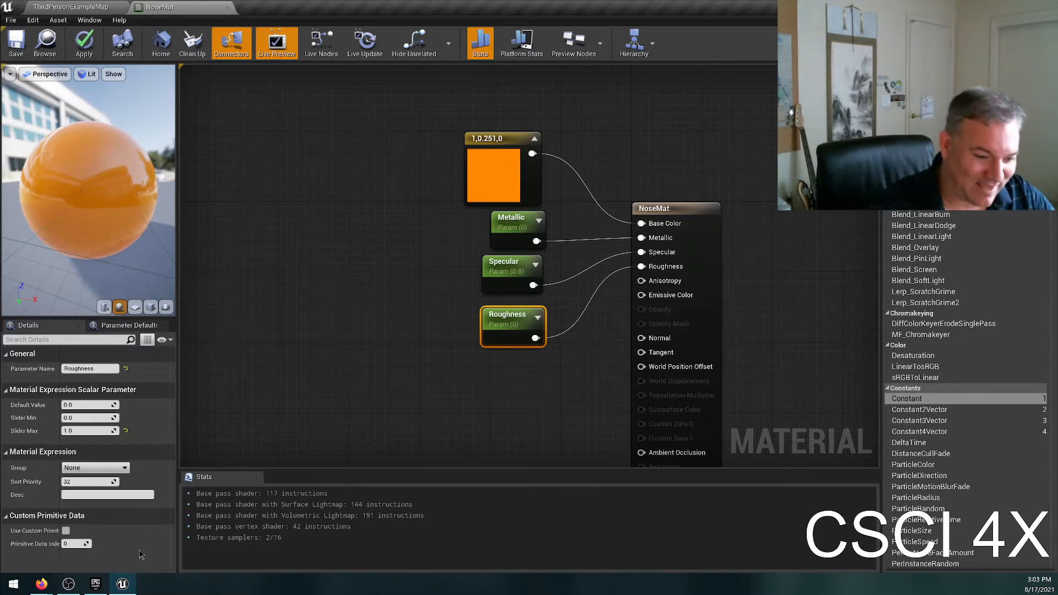
# Switch to the open Firefox window and replace the image search with "shiny carrot".
pyautogui.click(44, 582)
pyautogui.click(152, 537)
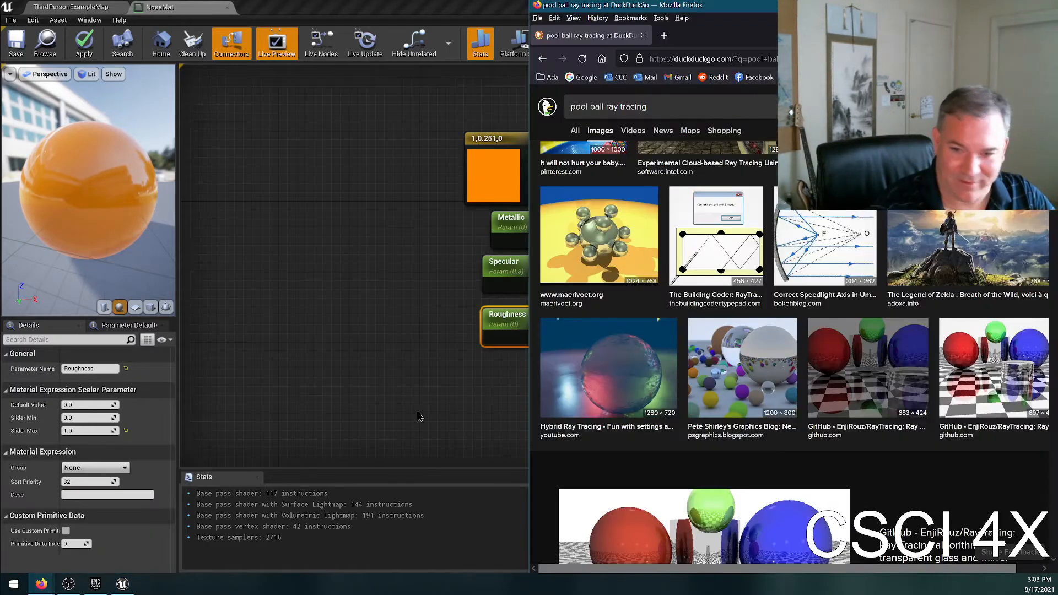
pyautogui.tripleClick(665, 105)
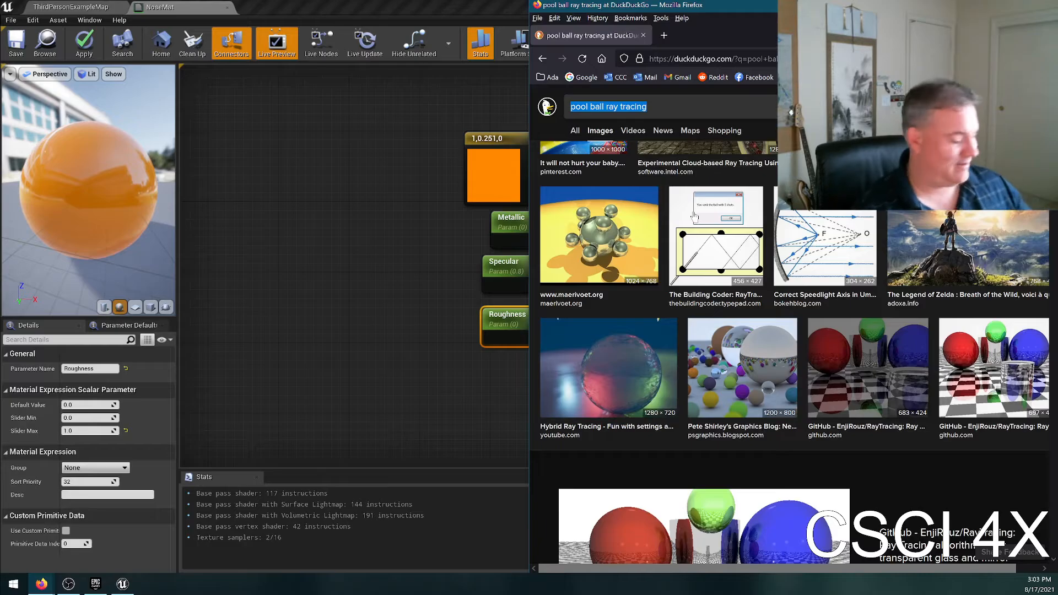
pyautogui.write('shiny carrot')
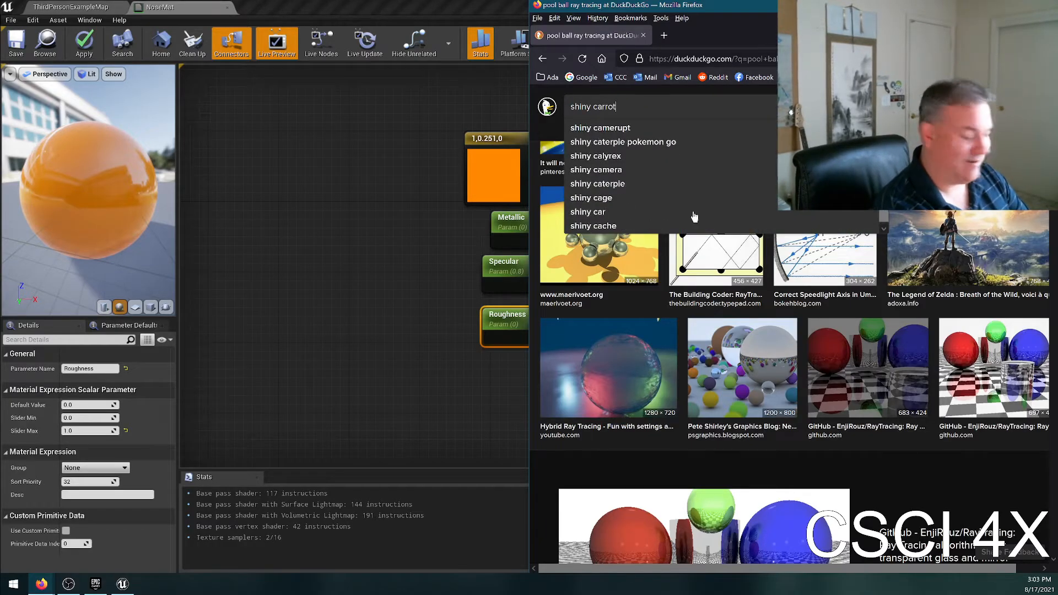
pyautogui.press('Return')
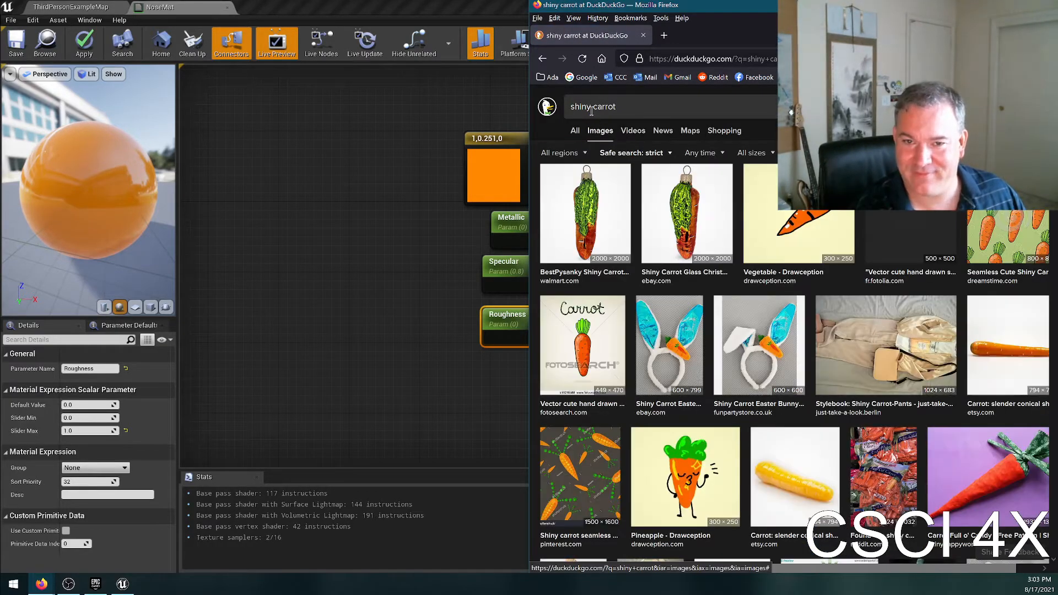
# Shorten the image search to "carrot", compare the surface shine in the first three carrot photos, and return to Unreal's material editor.
pyautogui.doubleClick(593, 107)
pyautogui.press('BackSpace')
pyautogui.press('Return')
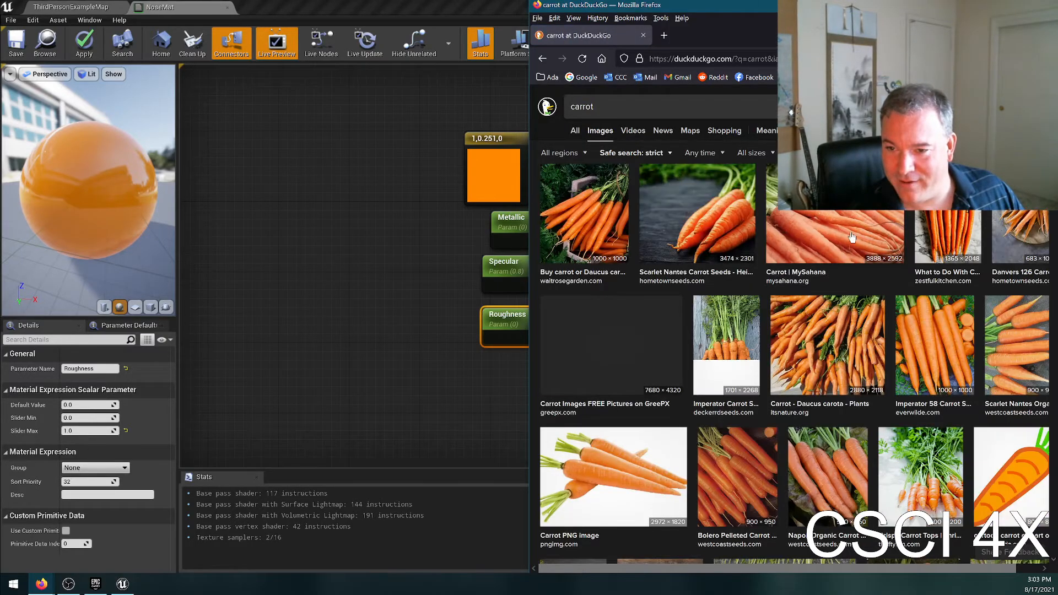
pyautogui.click(788, 276)
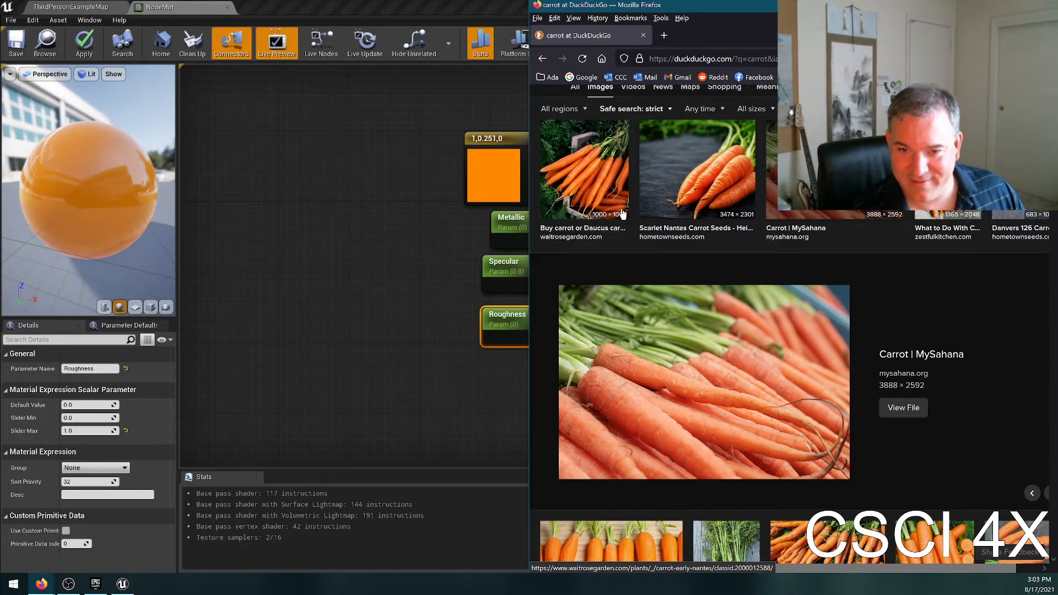
pyautogui.click(717, 183)
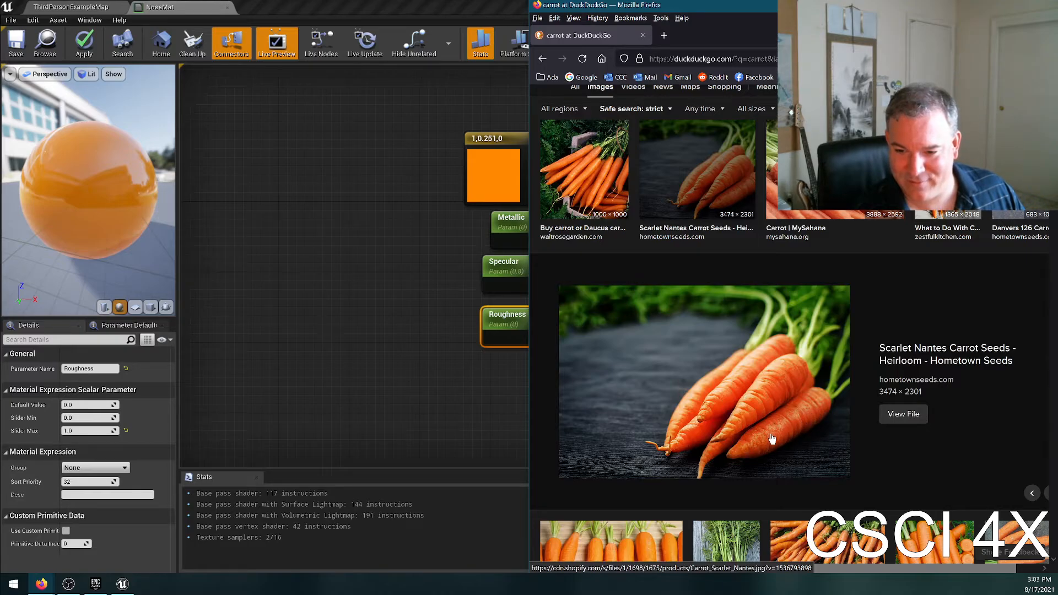
pyautogui.click(627, 174)
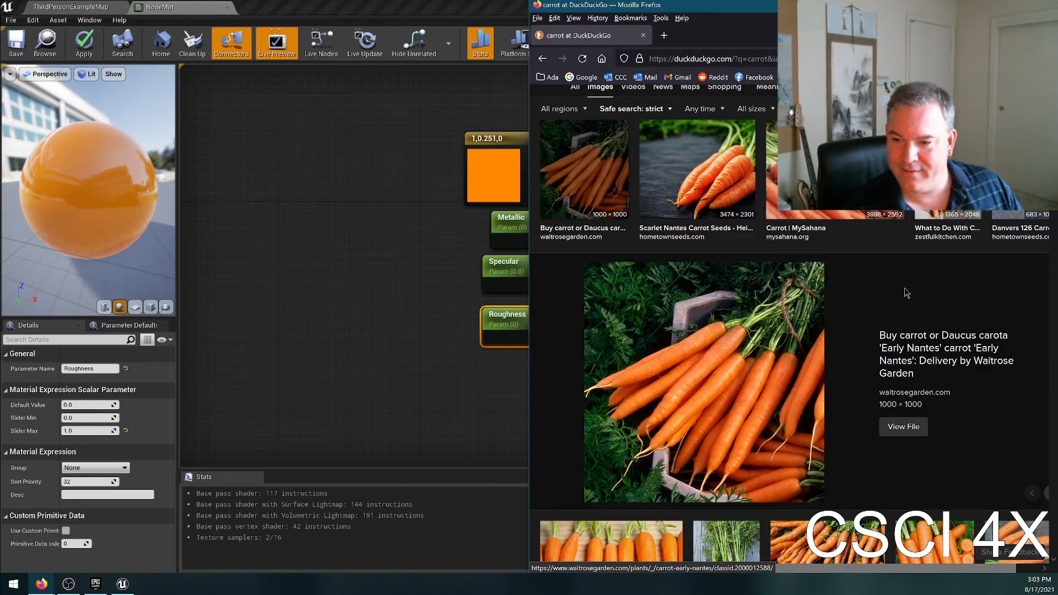
pyautogui.hotkey('alt', 'Tab')
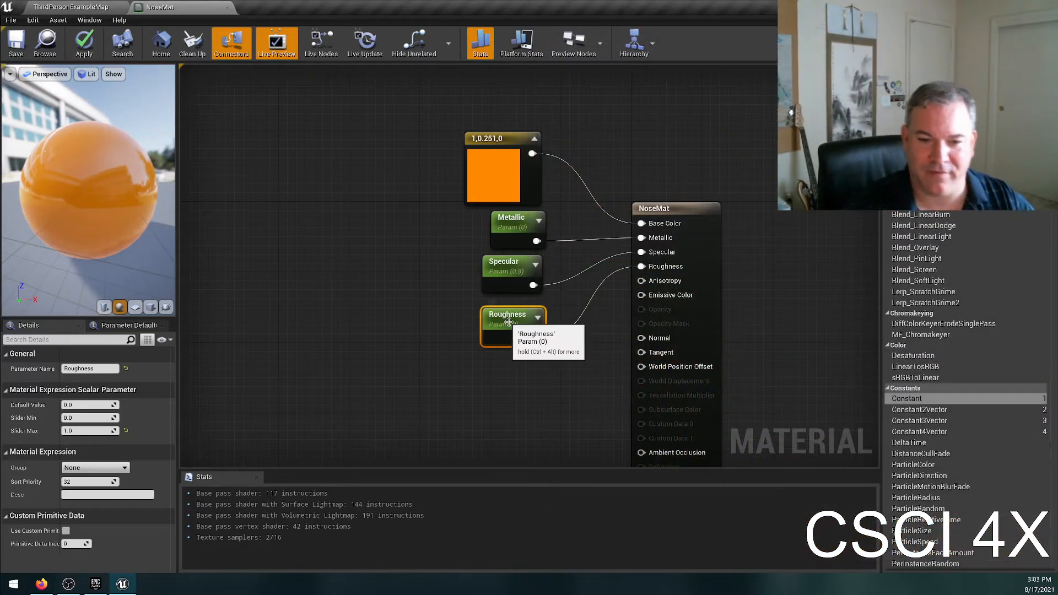
# Move the Roughness node up close beneath the Specular node and set the Specular parameter's default value to 0.2.
pyautogui.moveTo(516, 311); pyautogui.dragTo(514, 300)
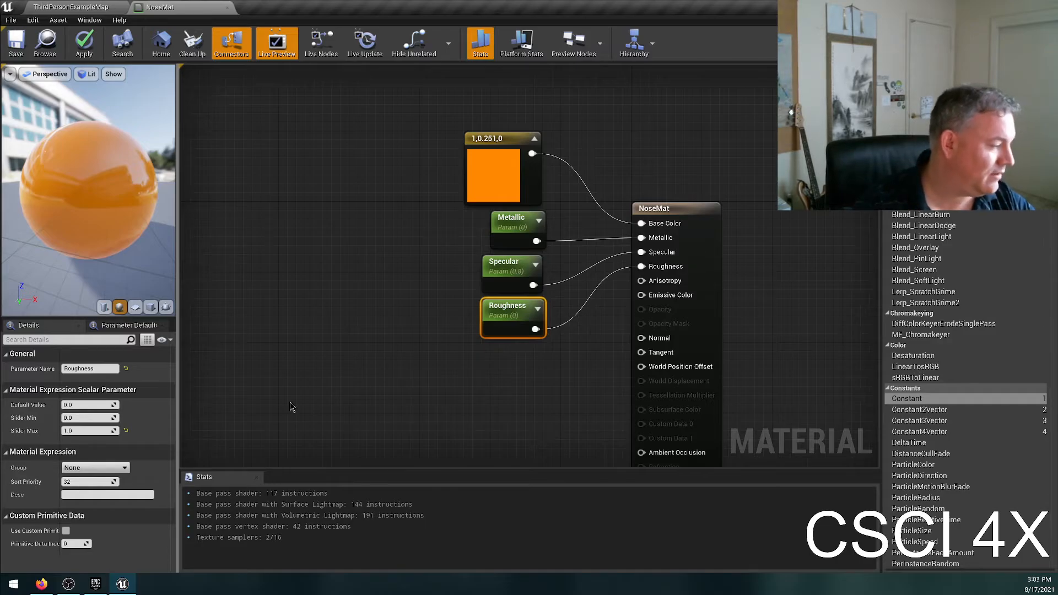
pyautogui.click(504, 265)
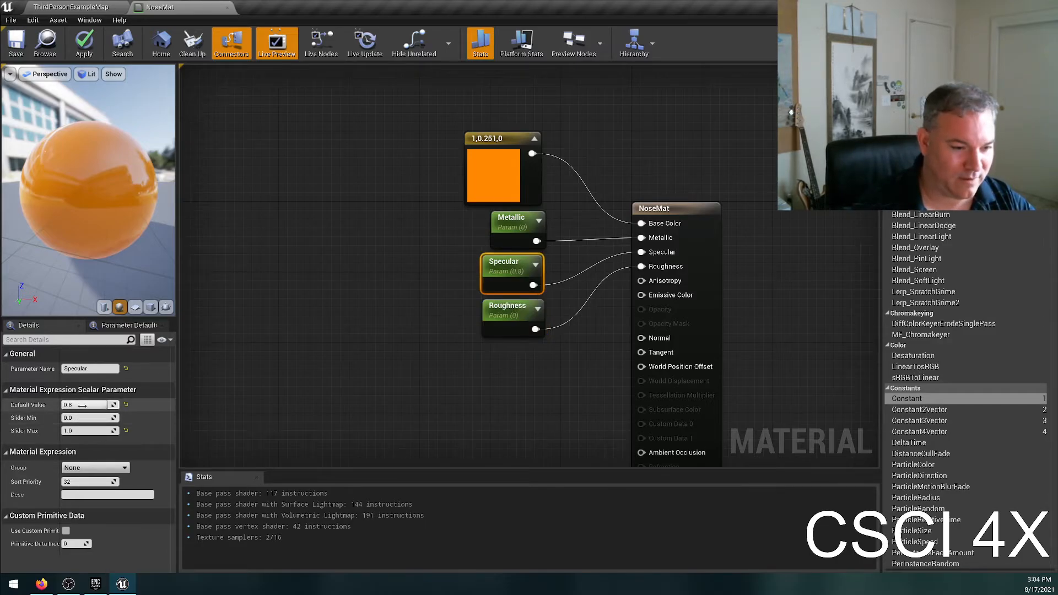
pyautogui.write('0.2')
pyautogui.press('Return')
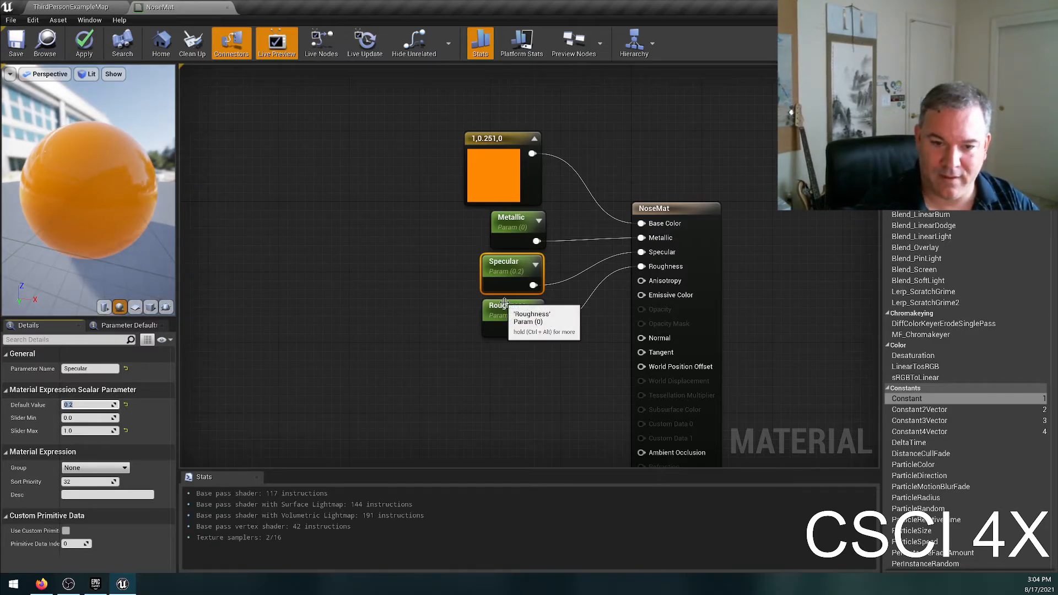
# Try a default value of 0.8 for the Roughness parameter, checking the preview sphere, and settle on 0.4.
pyautogui.click(522, 308)
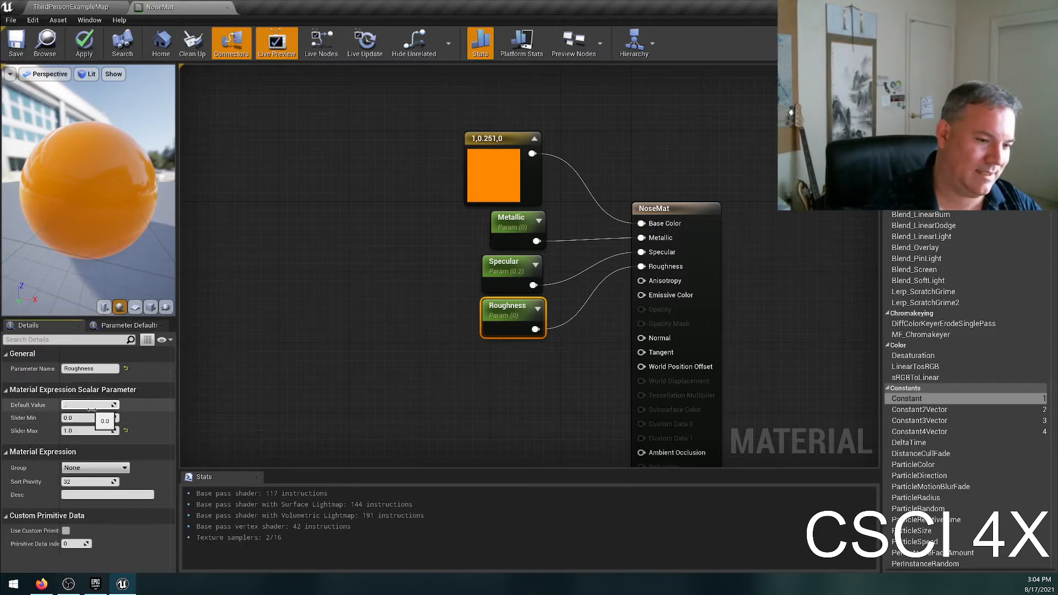
pyautogui.press('Return')
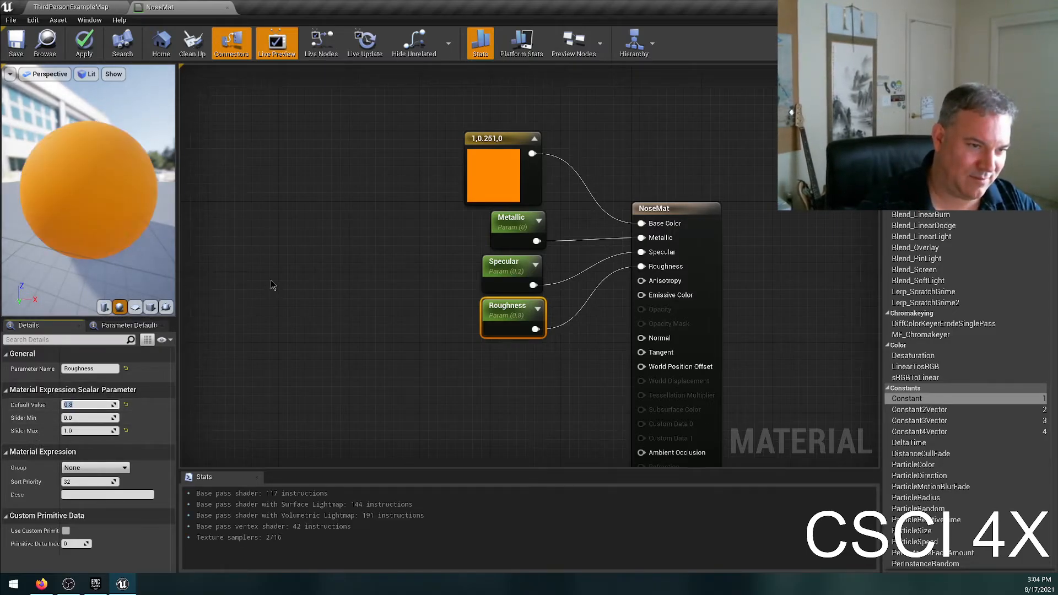
pyautogui.moveTo(61, 216); pyautogui.dragTo(60, 216)
pyautogui.click(82, 405)
pyautogui.write('.4')
pyautogui.press('Return')
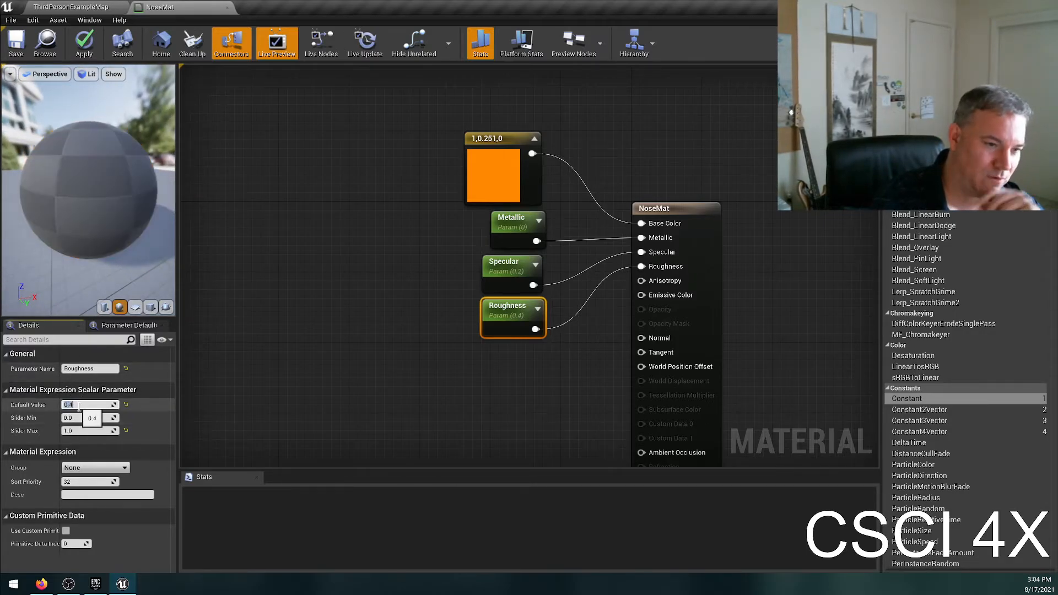
pyautogui.moveTo(128, 279); pyautogui.dragTo(129, 279)
# Set the green channel of the base color constant to 0.2 after trying 0.4, and save the NoseMat material.
pyautogui.doubleClick(496, 175)
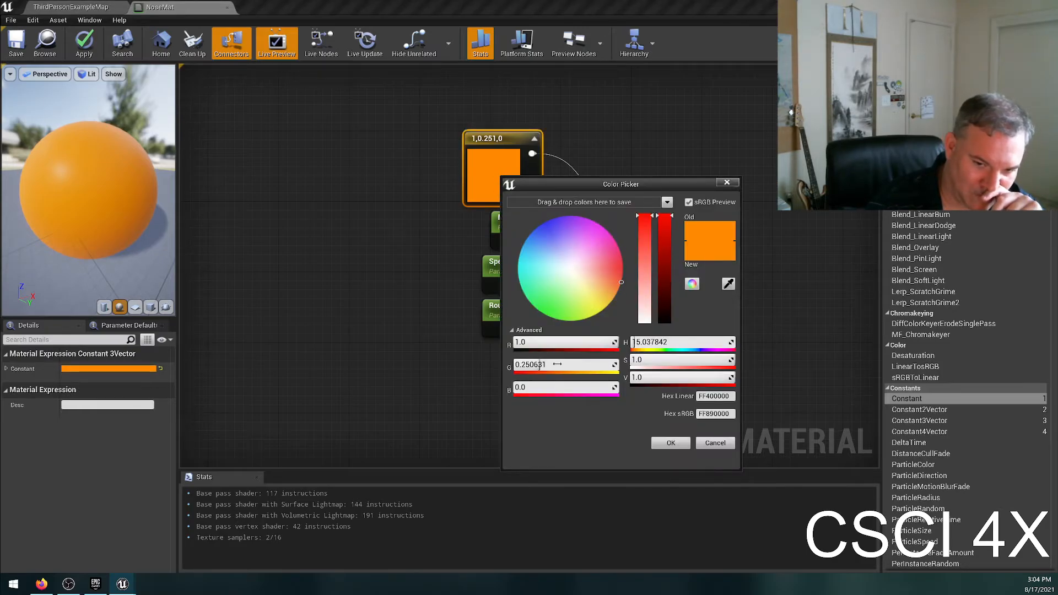
pyautogui.click(558, 363)
pyautogui.write('0.4')
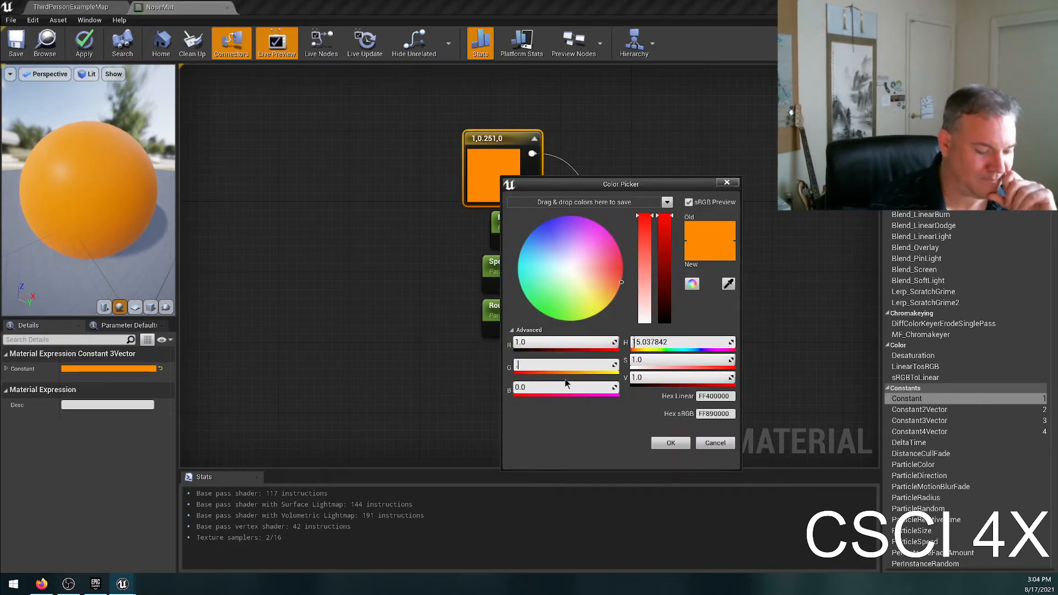
pyautogui.press('Return')
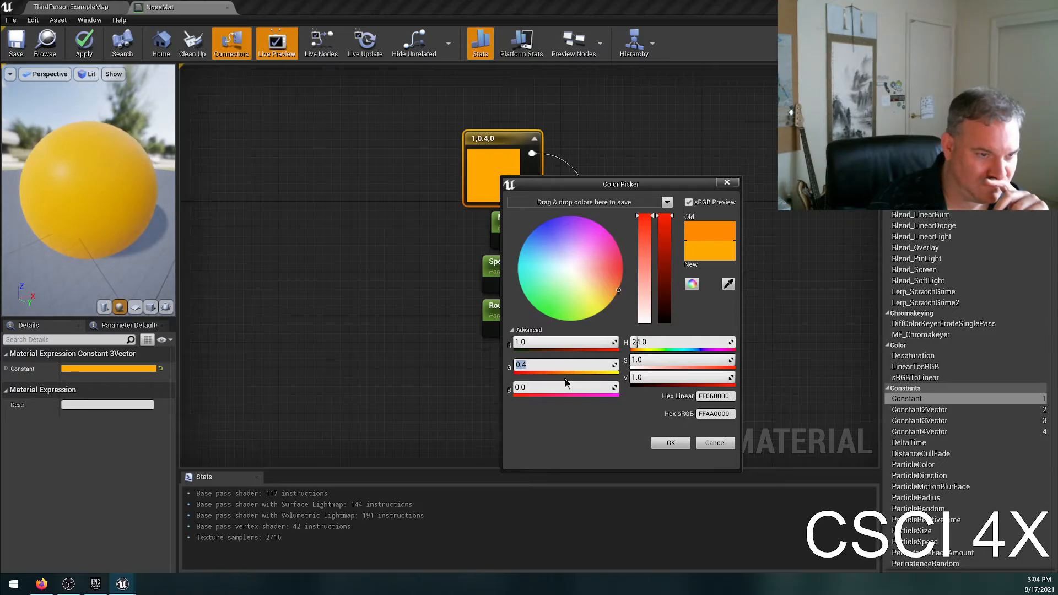
pyautogui.write('0.2')
pyautogui.press('Return')
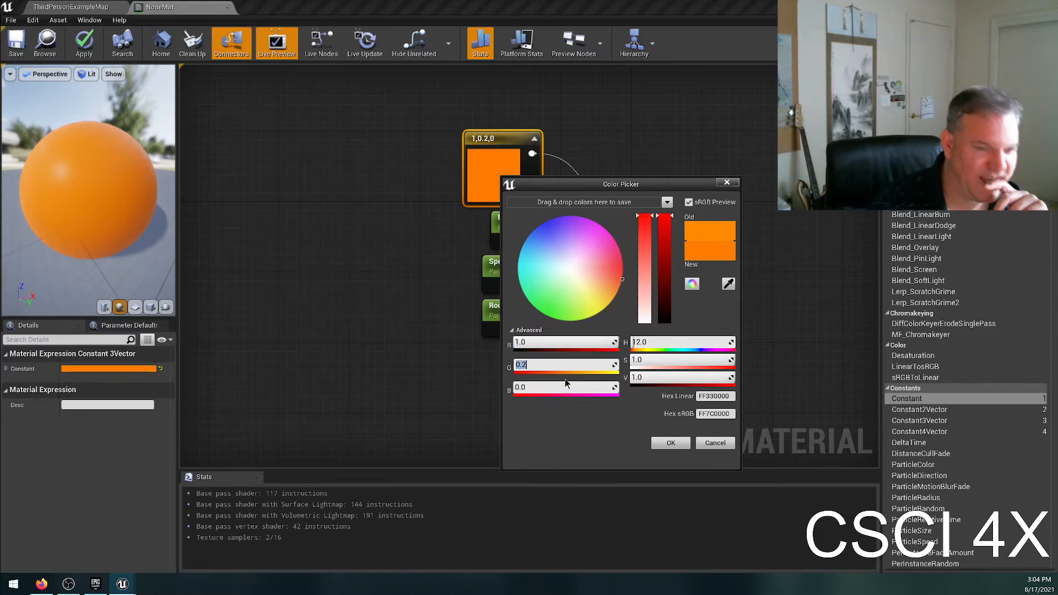
pyautogui.click(670, 442)
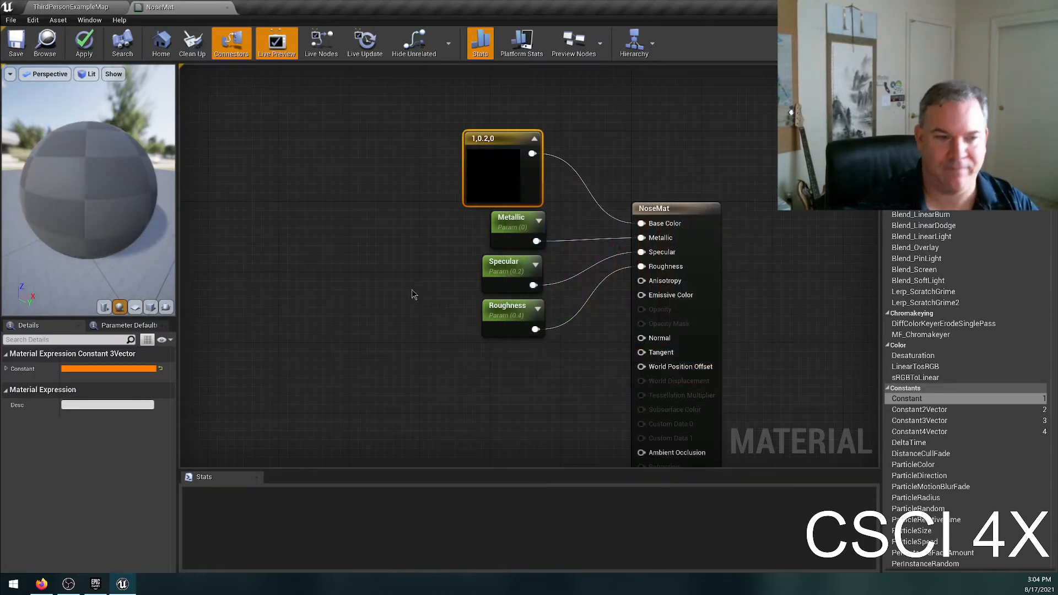
pyautogui.click(409, 260)
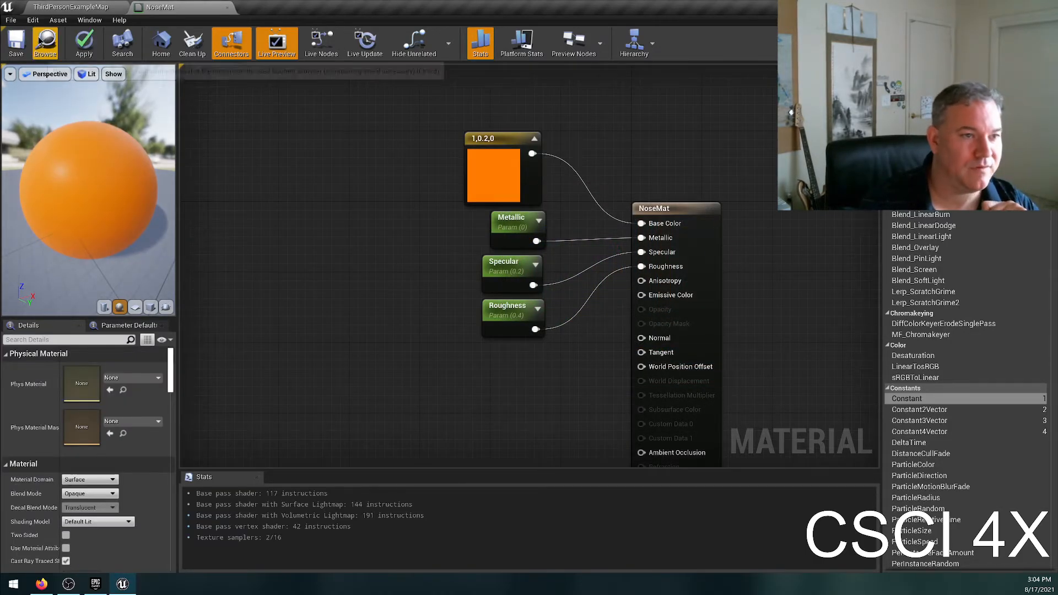
pyautogui.click(16, 44)
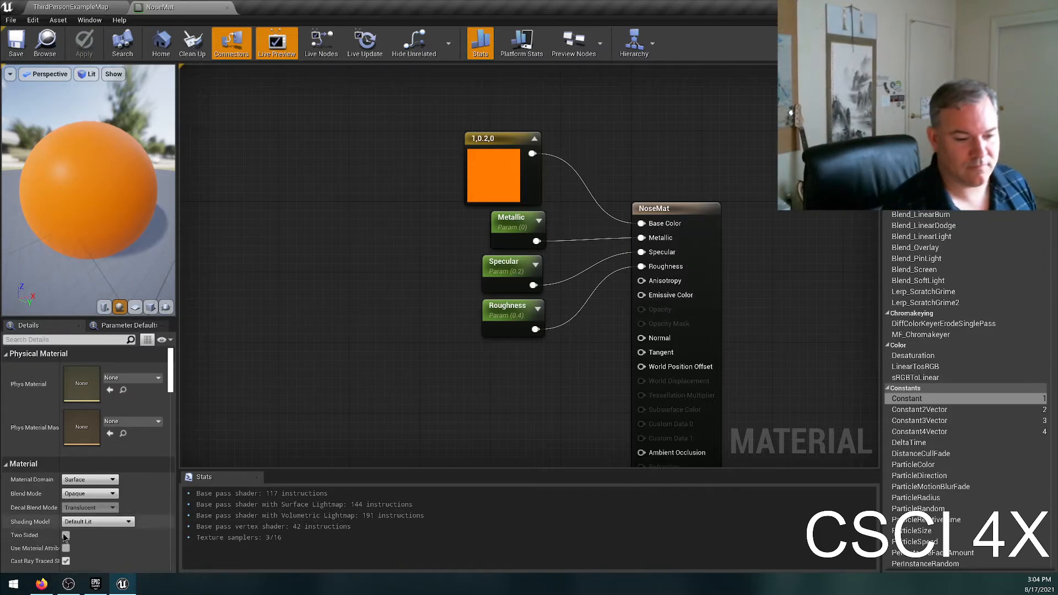
# Search for "emissive light surface" in a maximized Firefox window and open the Daz 3D Simple Emissive Light Shaders image preview.
pyautogui.click(42, 583)
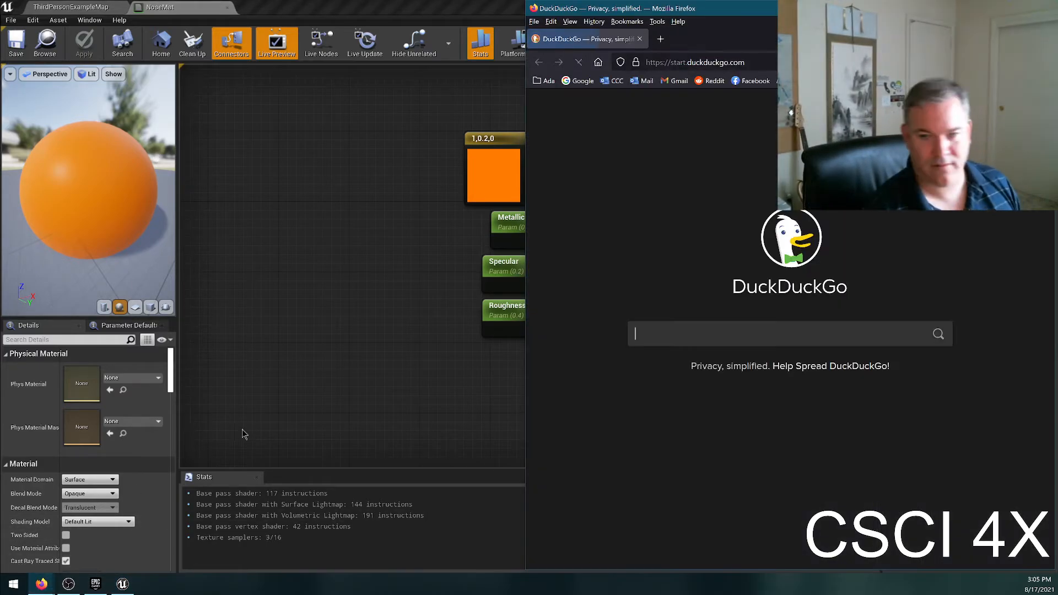
pyautogui.moveTo(693, 11); pyautogui.dragTo(430, 2)
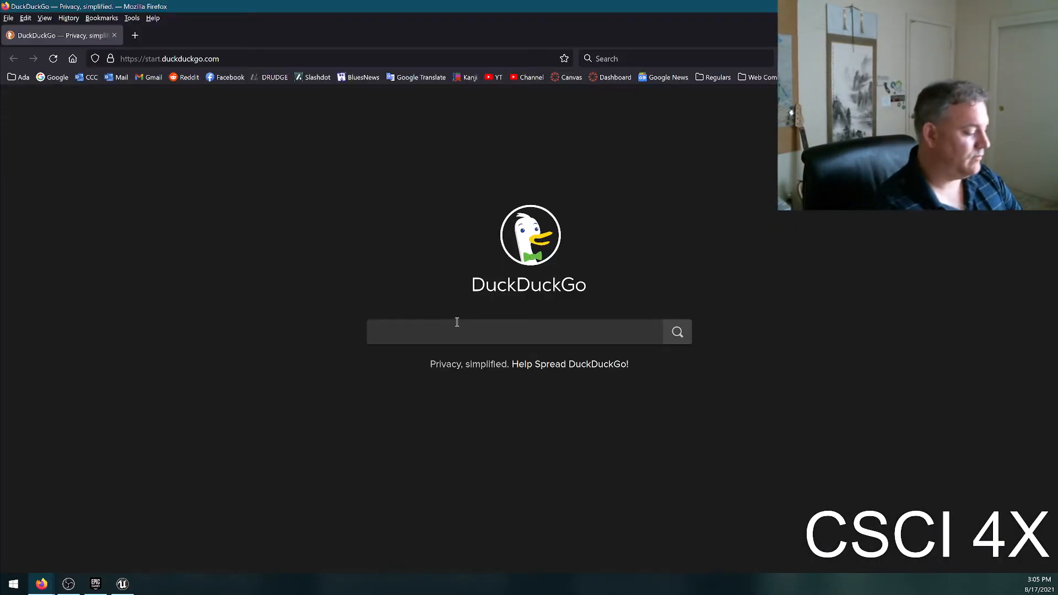
pyautogui.click(457, 322)
pyautogui.write('emissive light surf')
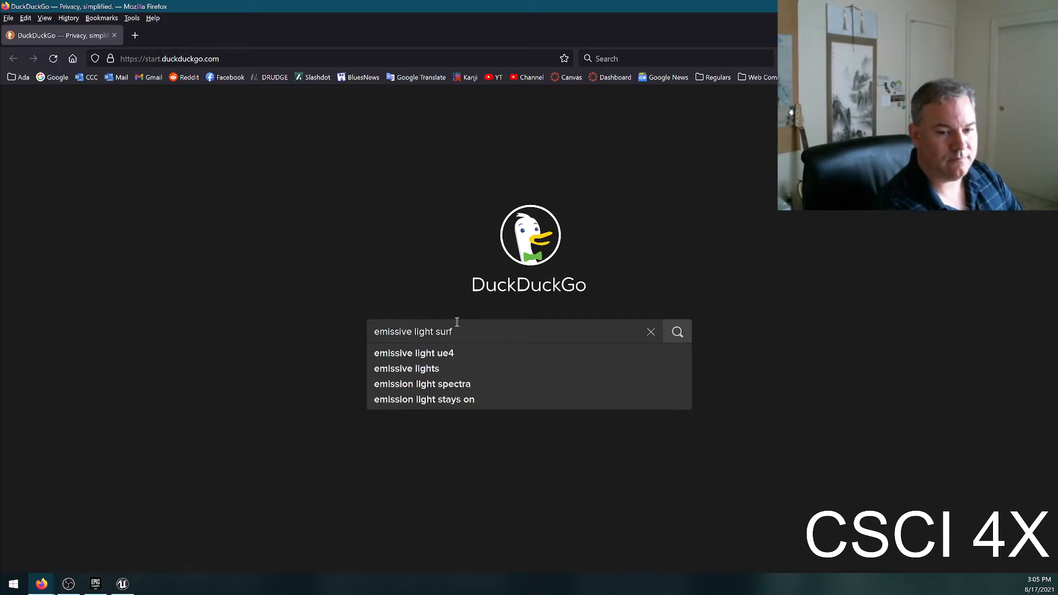
pyautogui.write('ace')
pyautogui.press('Return')
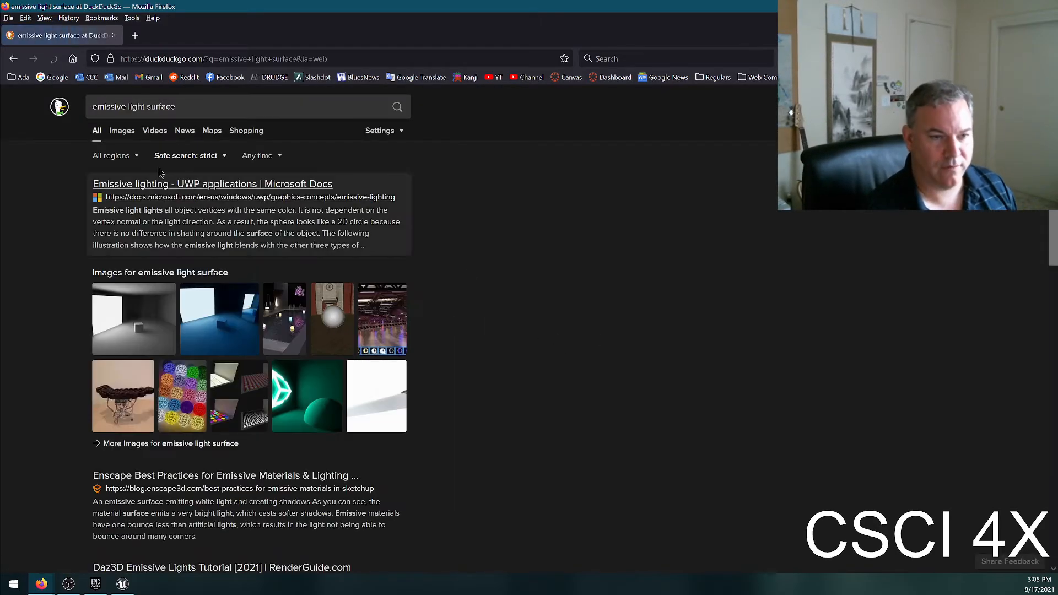
pyautogui.click(380, 310)
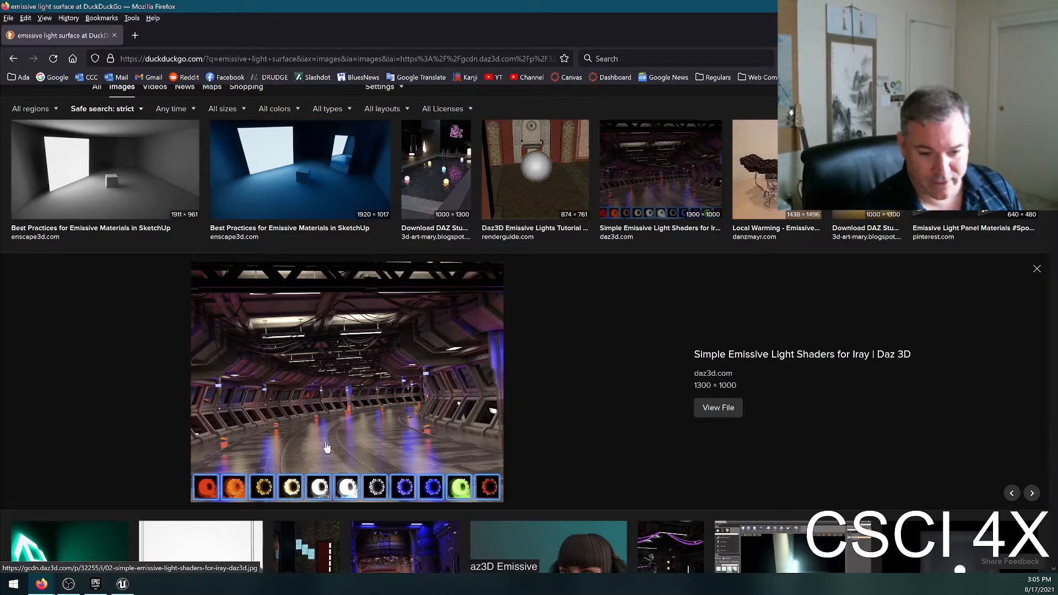
# Refine the image search to "emissive light surface ue4 fog" and preview the Volumetric Fog image from the Unreal Engine documentation.
pyautogui.scroll(2, 182, 198)
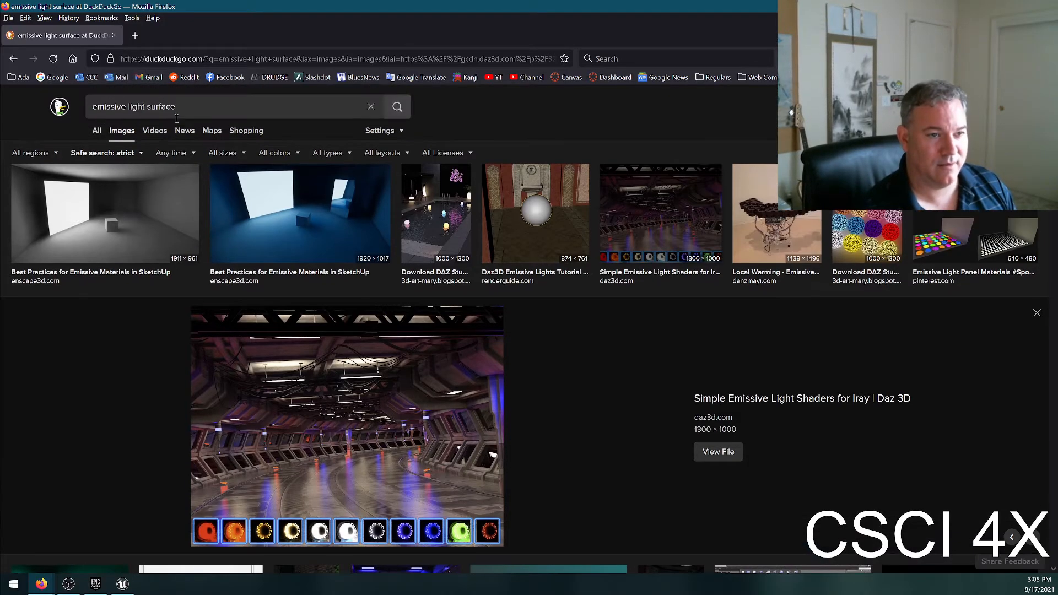
pyautogui.write('4 fog')
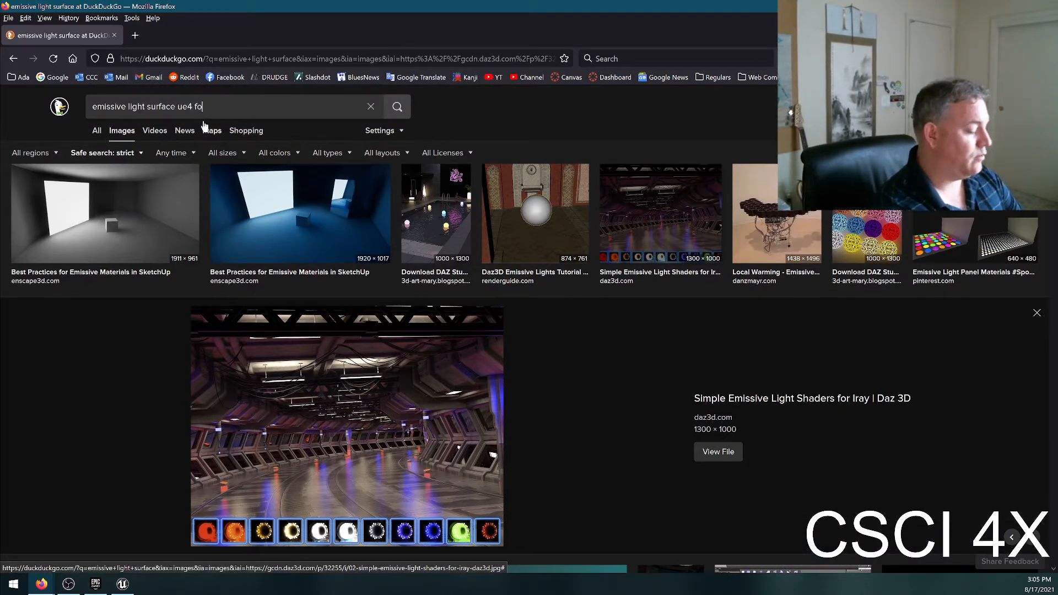
pyautogui.press('Return')
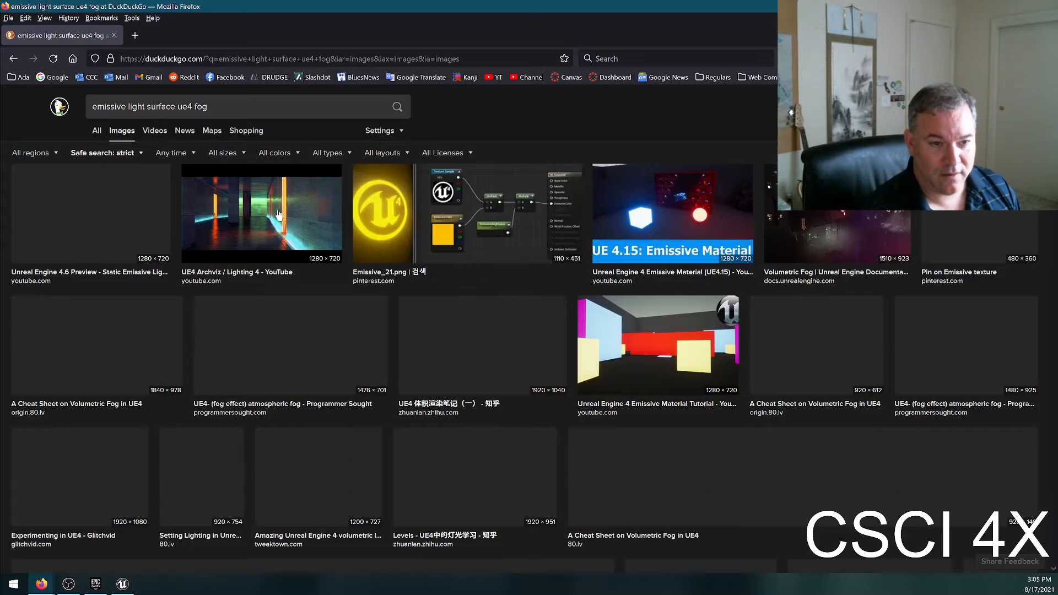
pyautogui.click(850, 247)
# Try to open the Volumetric Fog image's source file and return to its preview in the image results.
pyautogui.click(402, 353)
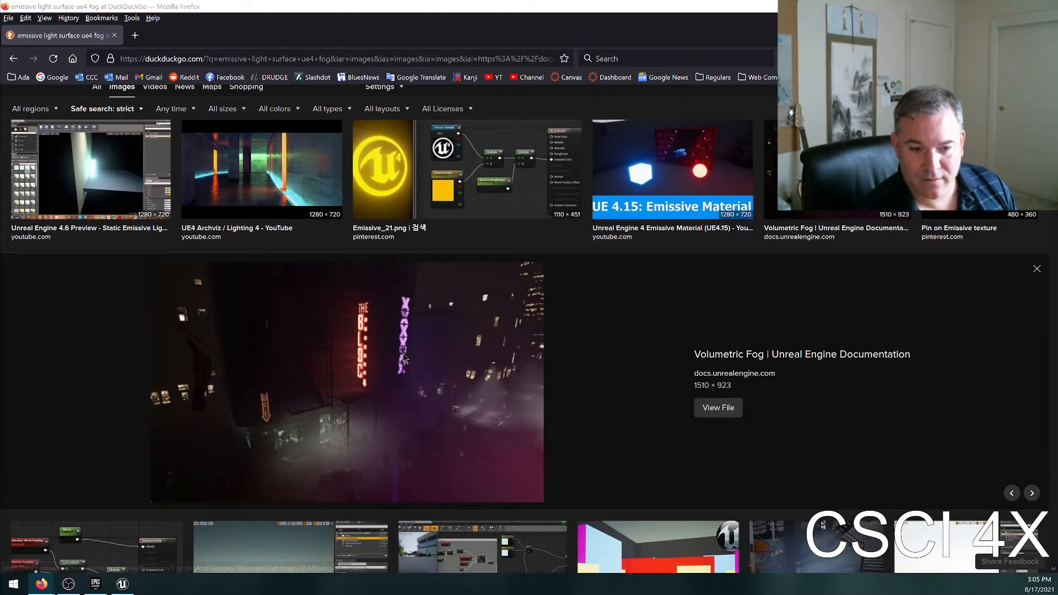
pyautogui.moveTo(531, 2); pyautogui.dragTo(531, 0)
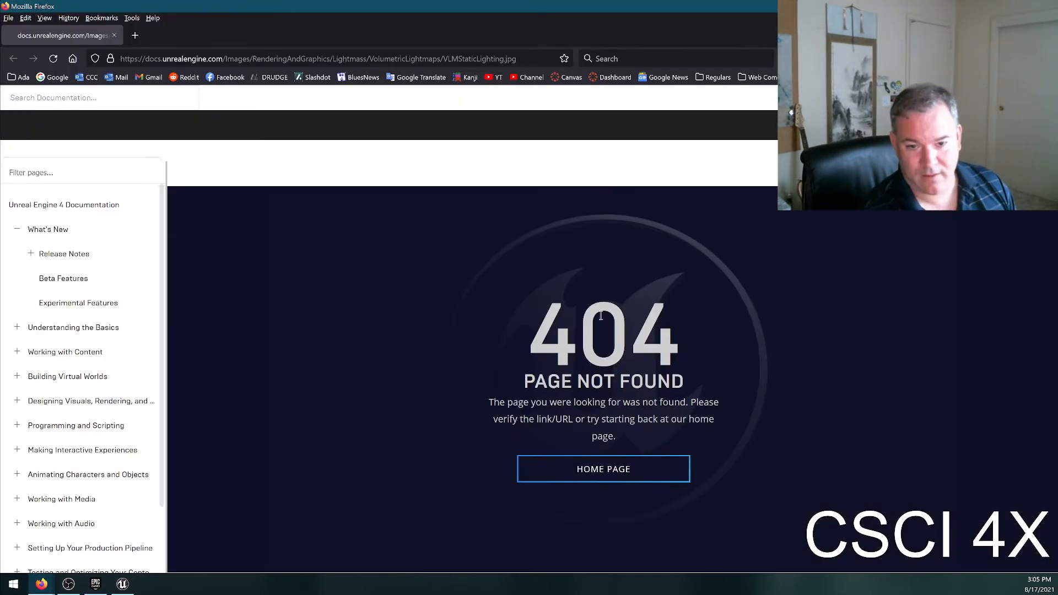
pyautogui.click(114, 35)
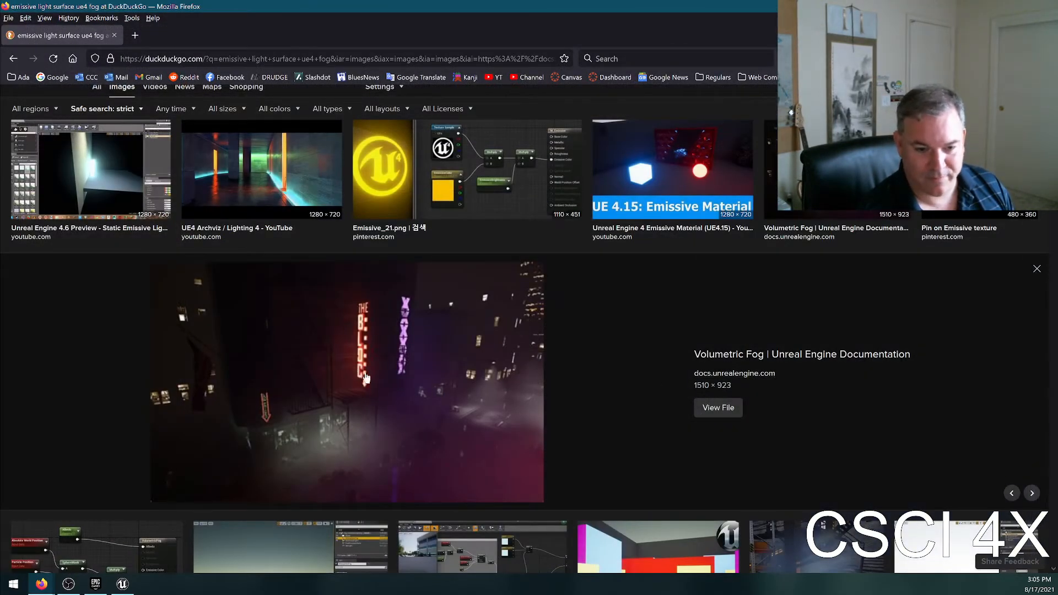
pyautogui.rightClick(418, 422)
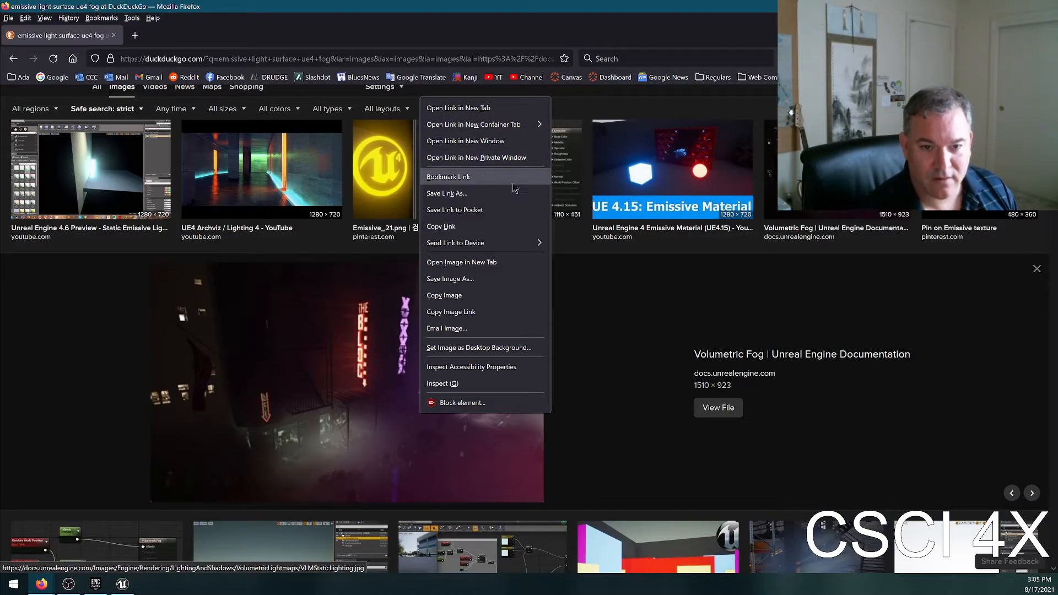
pyautogui.click(421, 466)
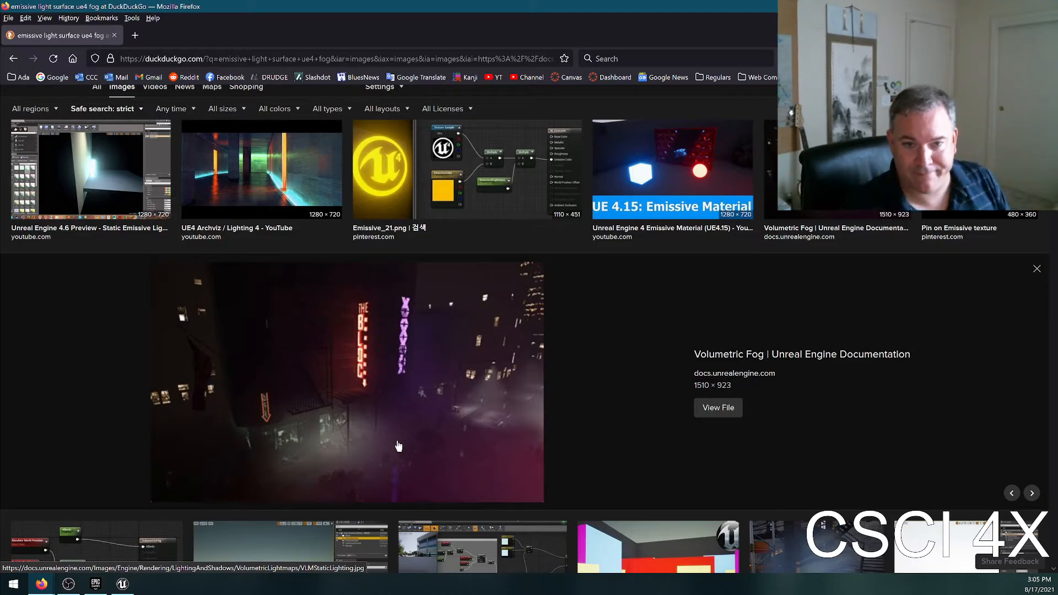
# Preview the Emissive_21.png material graph image and switch to the ThirdPersonExampleMap level in Unreal Editor.
pyautogui.click(401, 156)
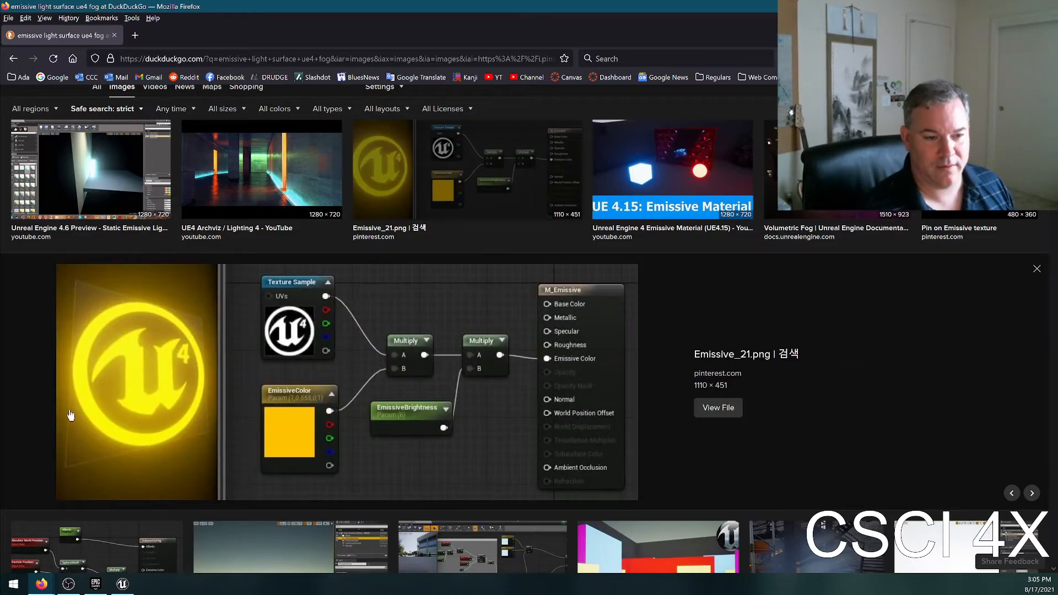
pyautogui.hotkey('alt', 'Tab')
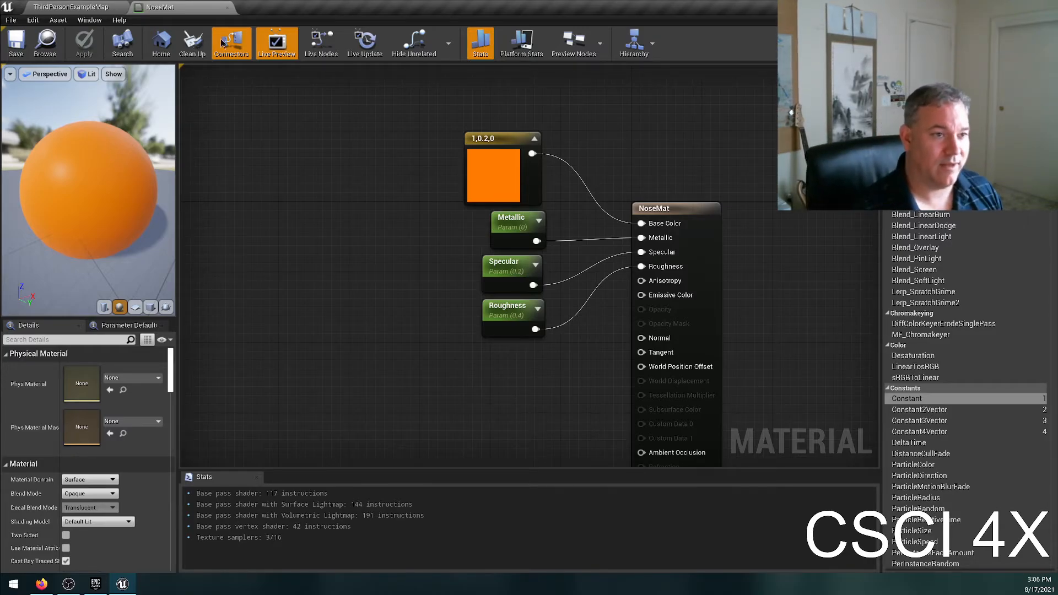
pyautogui.click(61, 6)
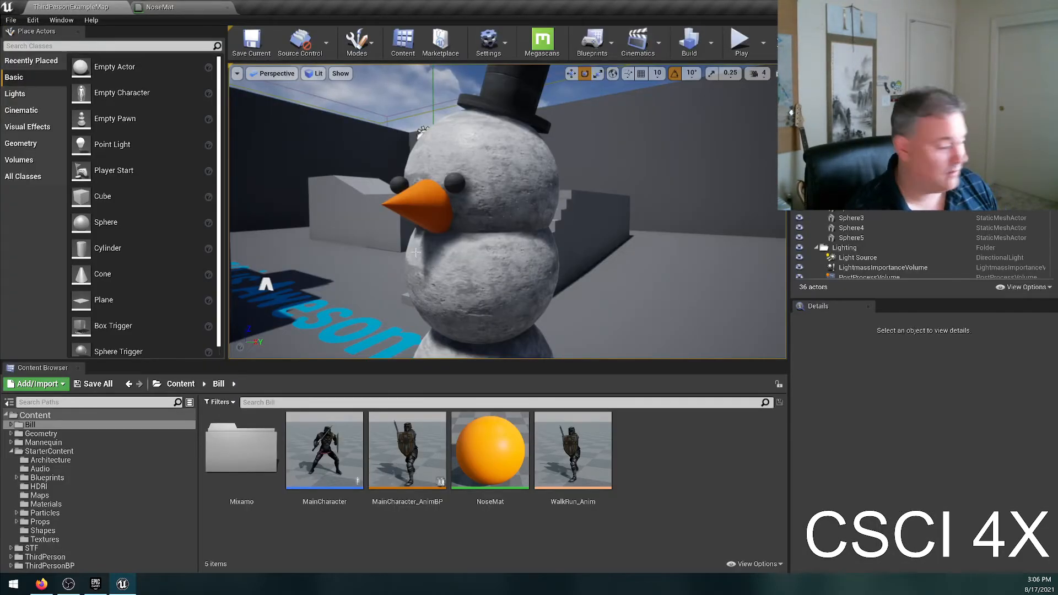
# Examine the snowman's orange carrot nose up close in the level viewport.
pyautogui.press('w')
pyautogui.moveTo(507, 212); pyautogui.dragTo(529, 205, button='right')
pyautogui.press('s')
pyautogui.press('a')
pyautogui.press('s')
pyautogui.press('d')
pyautogui.press('s')
pyautogui.press('d')
pyautogui.press('a')
pyautogui.press('d')
pyautogui.press('w')
pyautogui.press('a')
pyautogui.press('s')
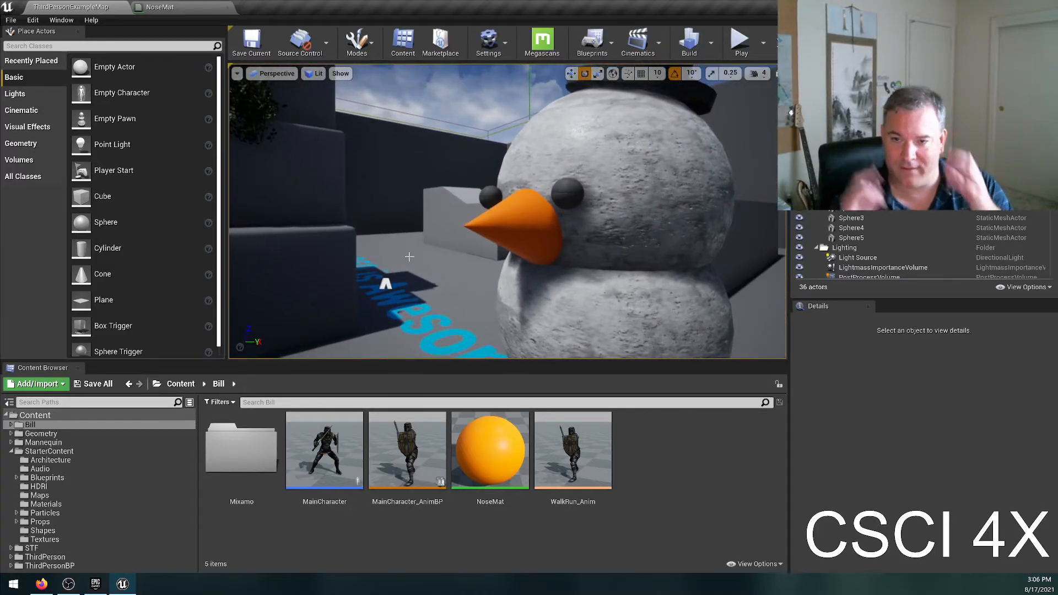
# Switch to Firefox, search images for "carrot wrinkles" and preview the vkool.com picture of carrots lying on soil.
pyautogui.click(41, 583)
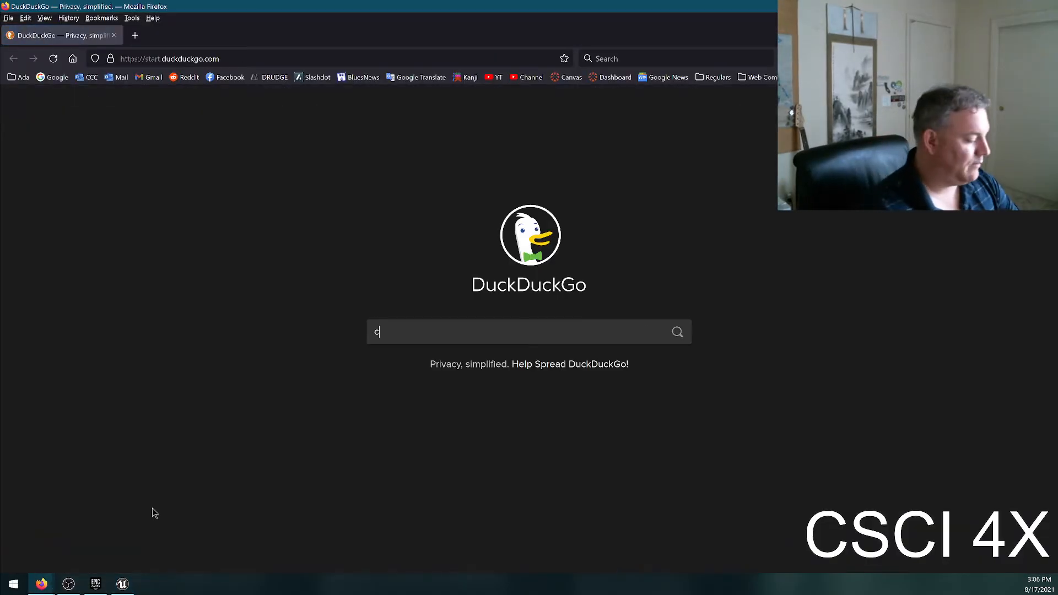
pyautogui.write('carrot ')
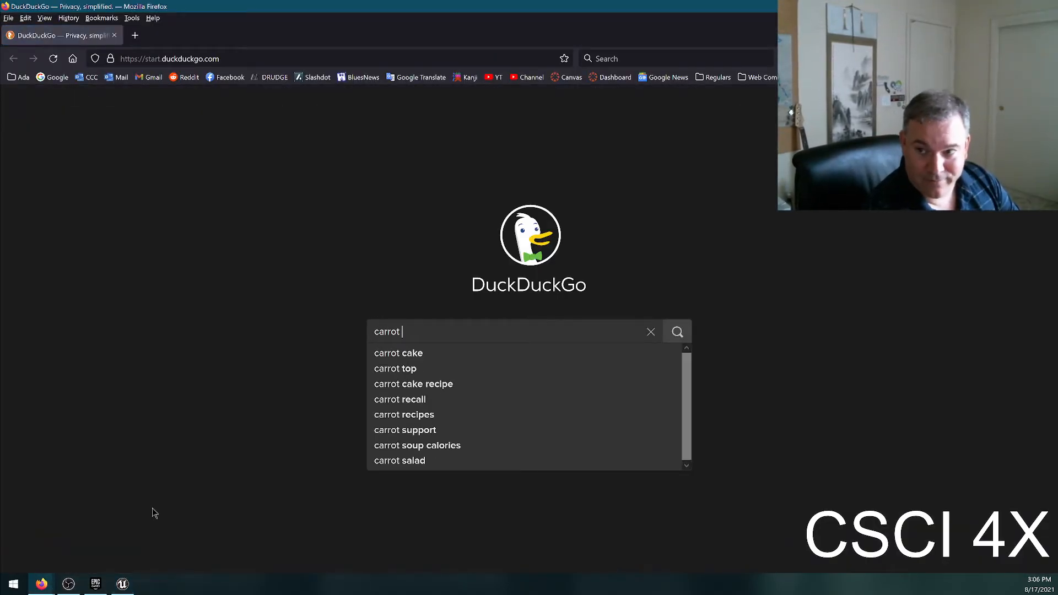
pyautogui.write('wrinkles')
pyautogui.press('Return')
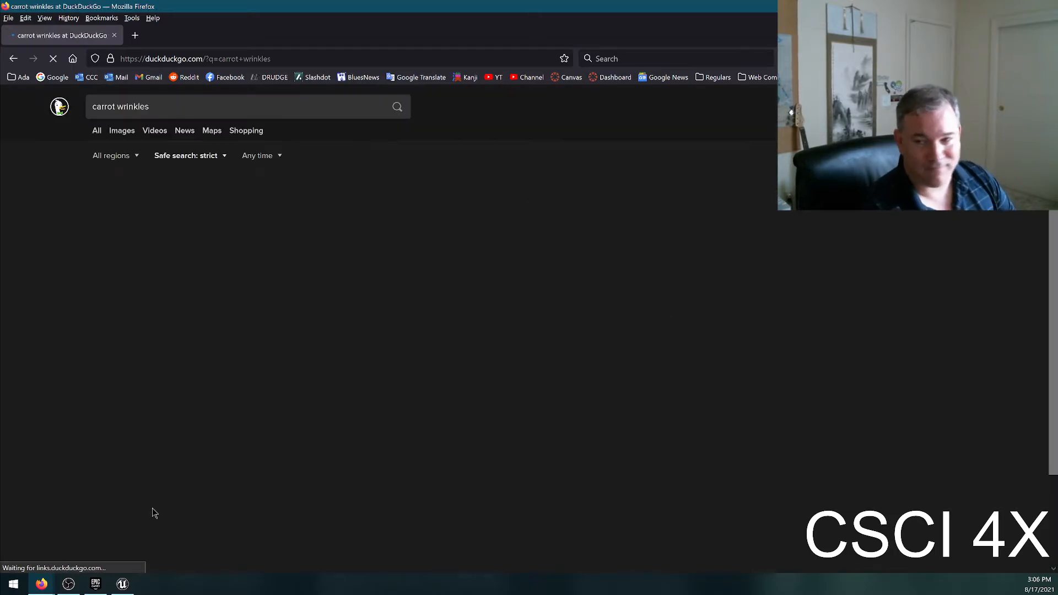
pyautogui.click(126, 130)
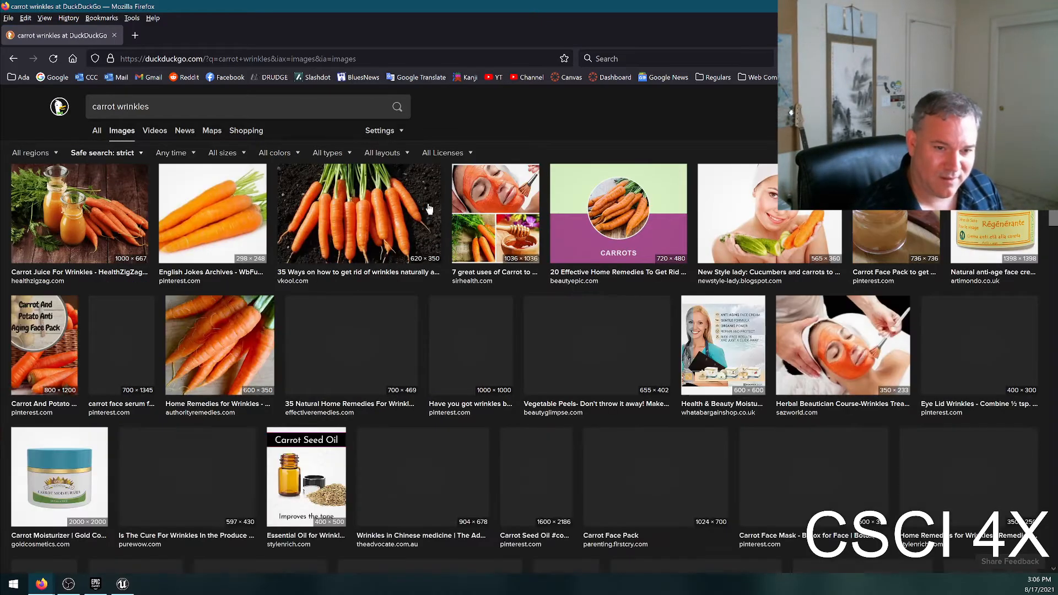
pyautogui.click(380, 242)
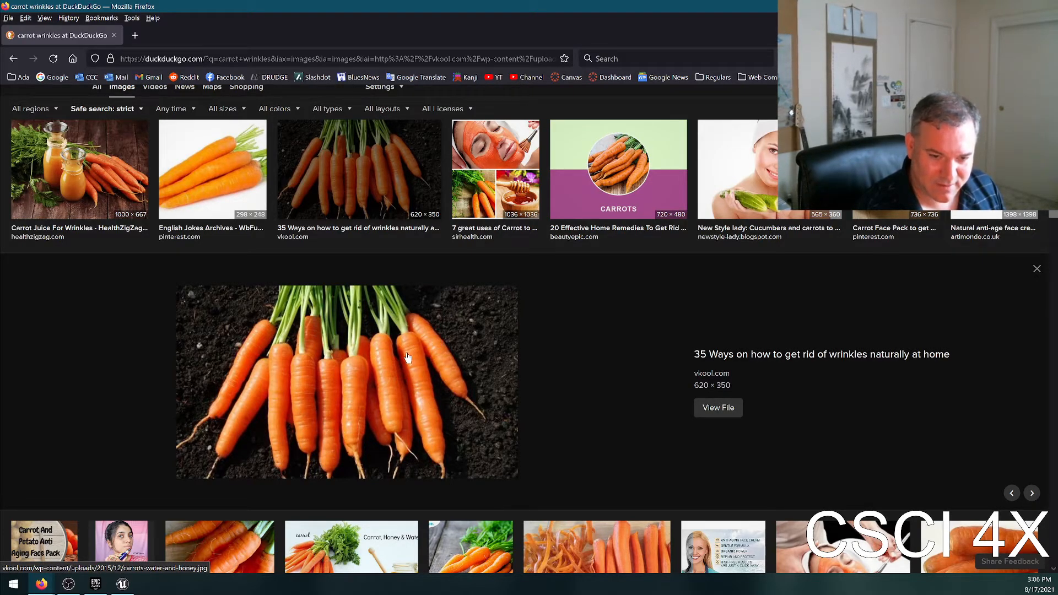
# Look through the carrot image results, preview the Carrot Face Mask picture and close the search page.
pyautogui.scroll(-3, 487, 420)
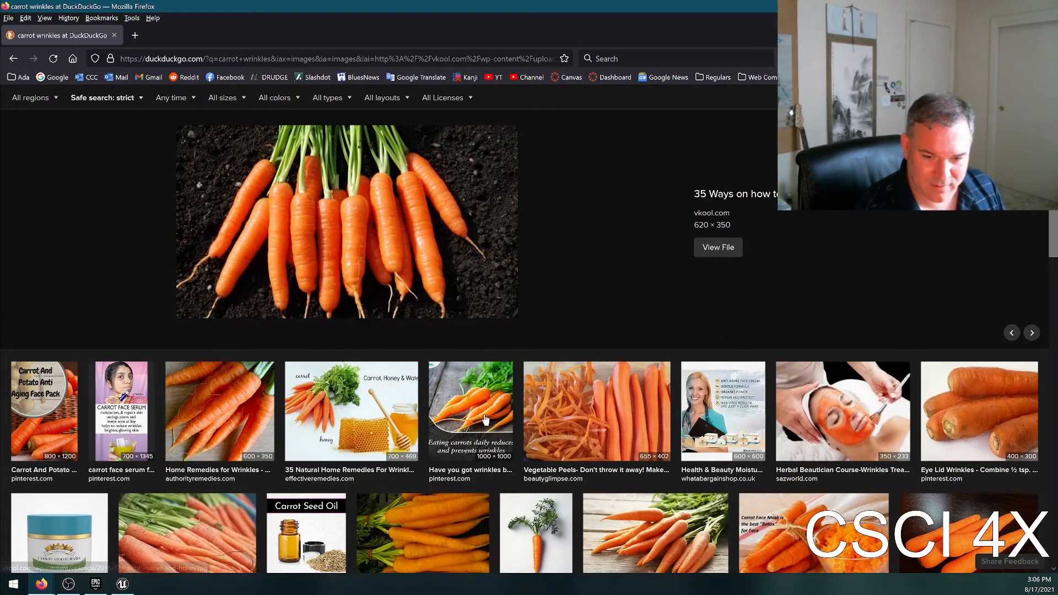
pyautogui.scroll(-2, 642, 442)
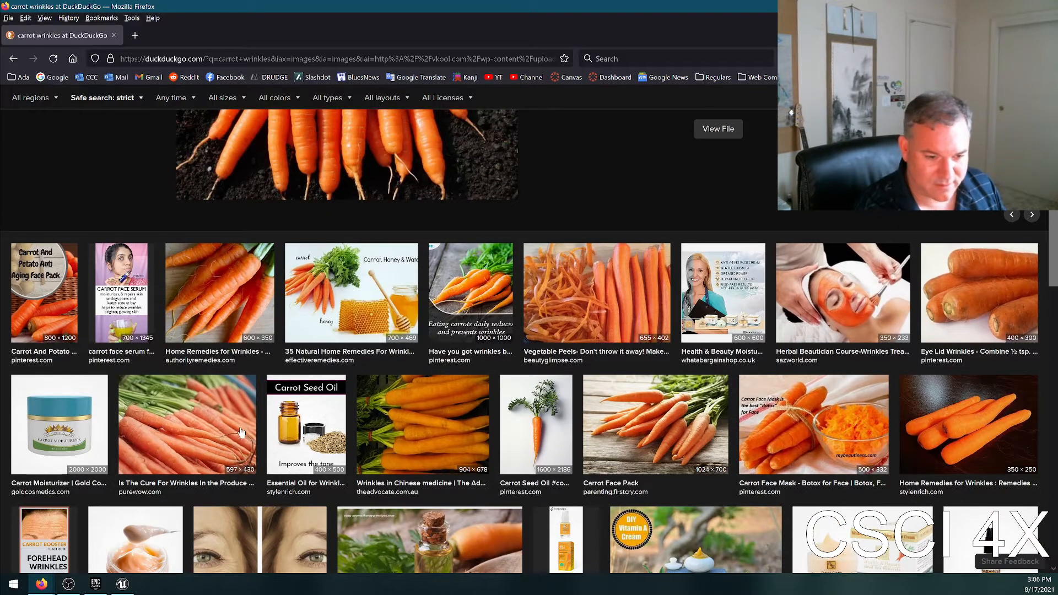
pyautogui.scroll(-2, 419, 485)
pyautogui.scroll(4, 614, 266)
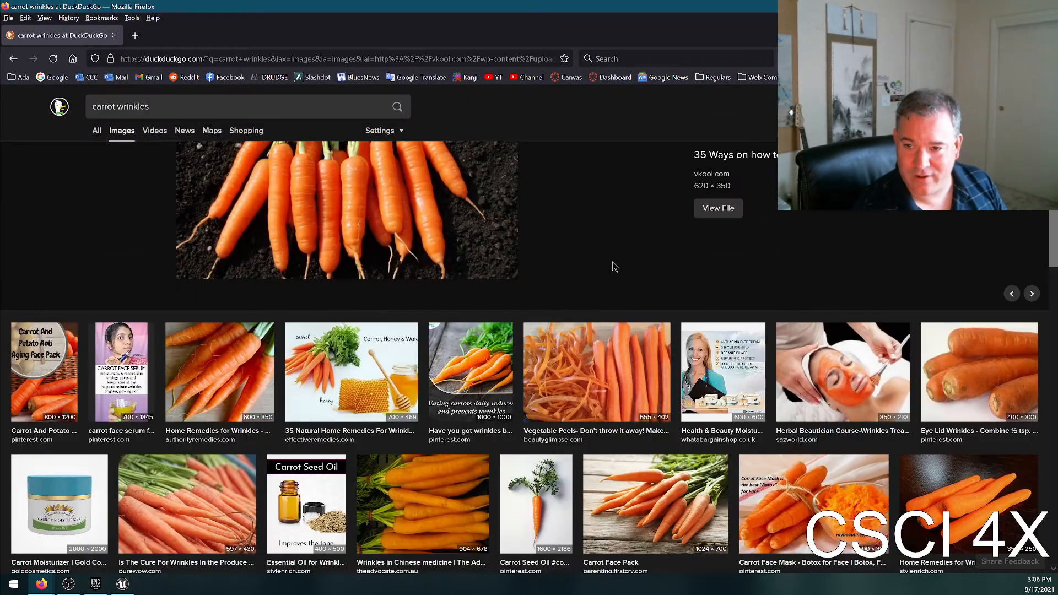
pyautogui.scroll(-2, 789, 401)
pyautogui.click(813, 435)
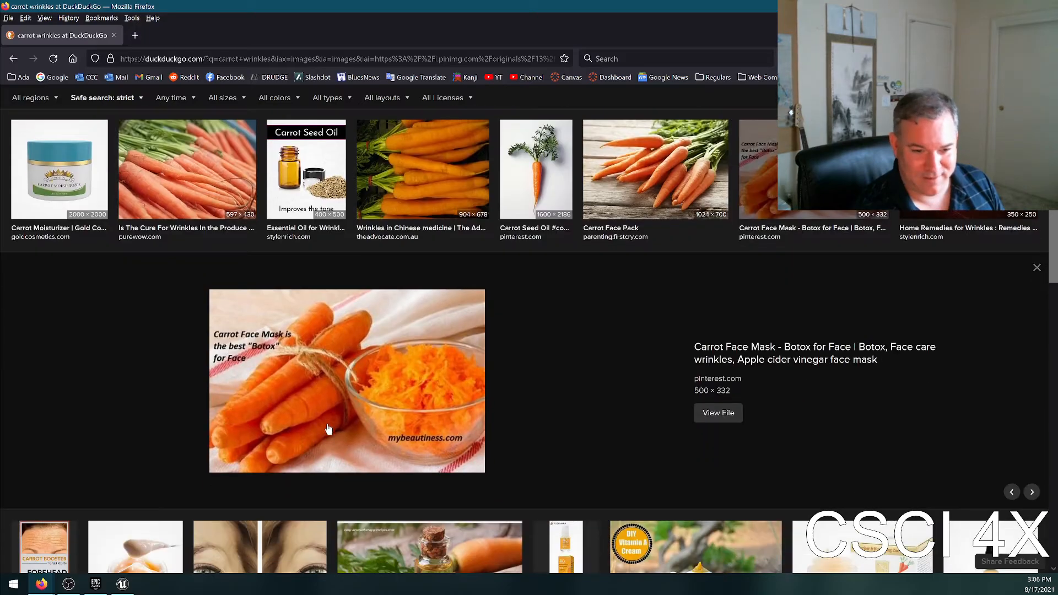
pyautogui.click(115, 35)
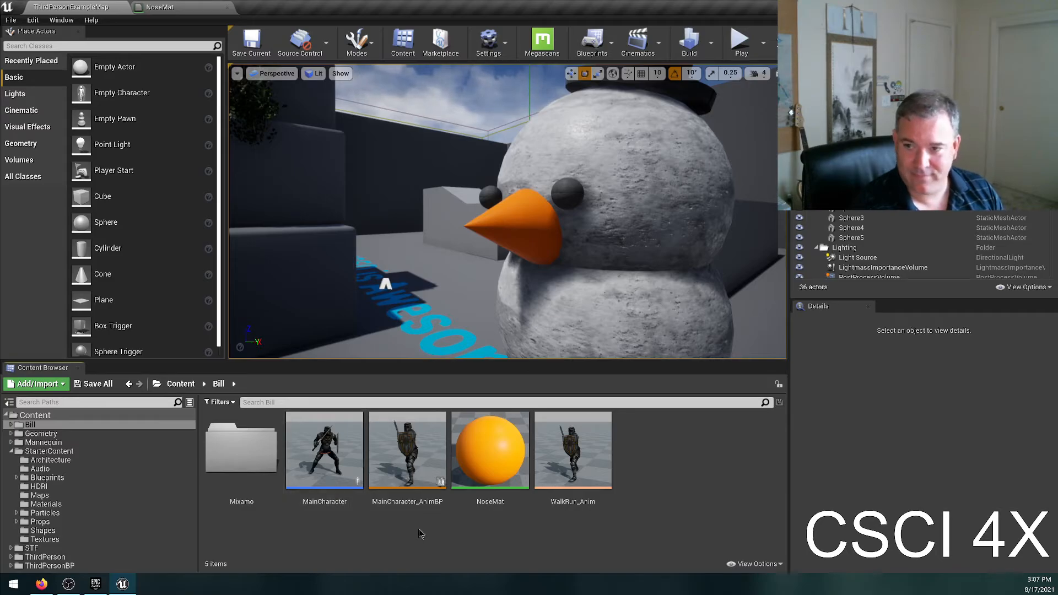
# Switch to Firefox and search for images of "horizontal noise".
pyautogui.click(51, 585)
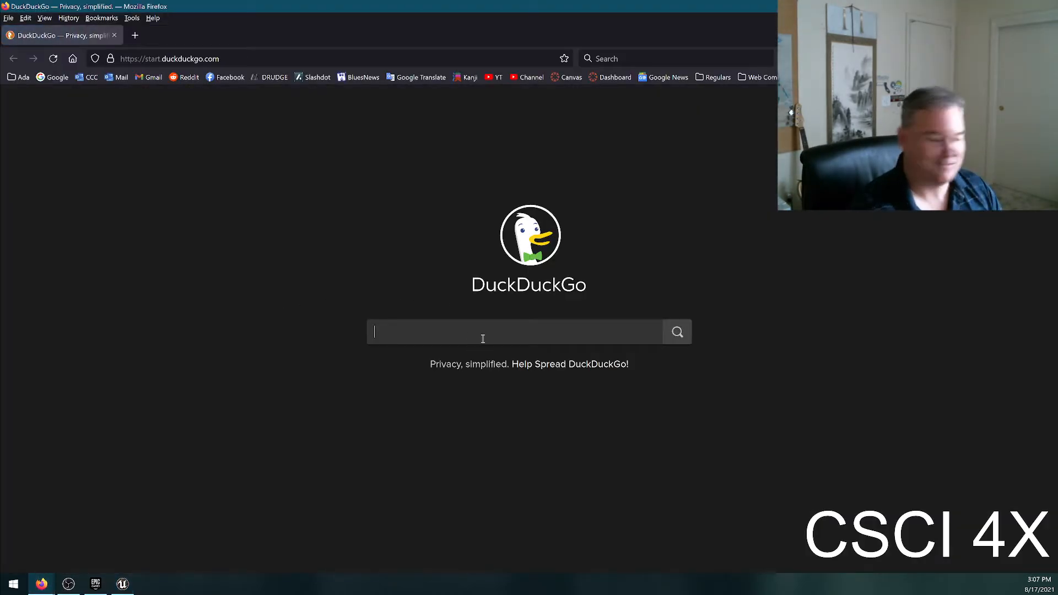
pyautogui.write('horizontal n')
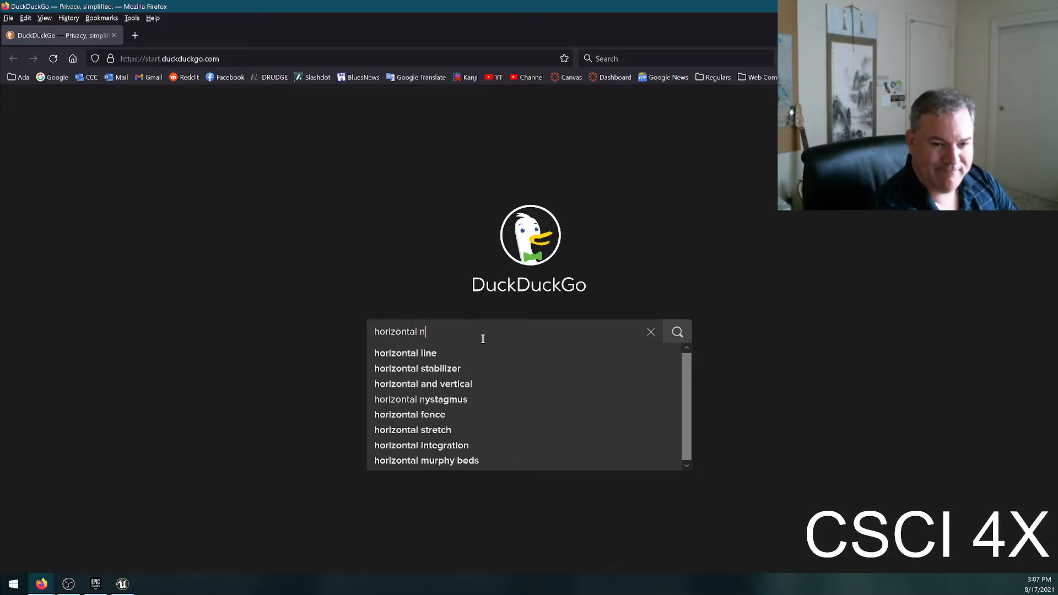
pyautogui.write('oise')
pyautogui.press('Return')
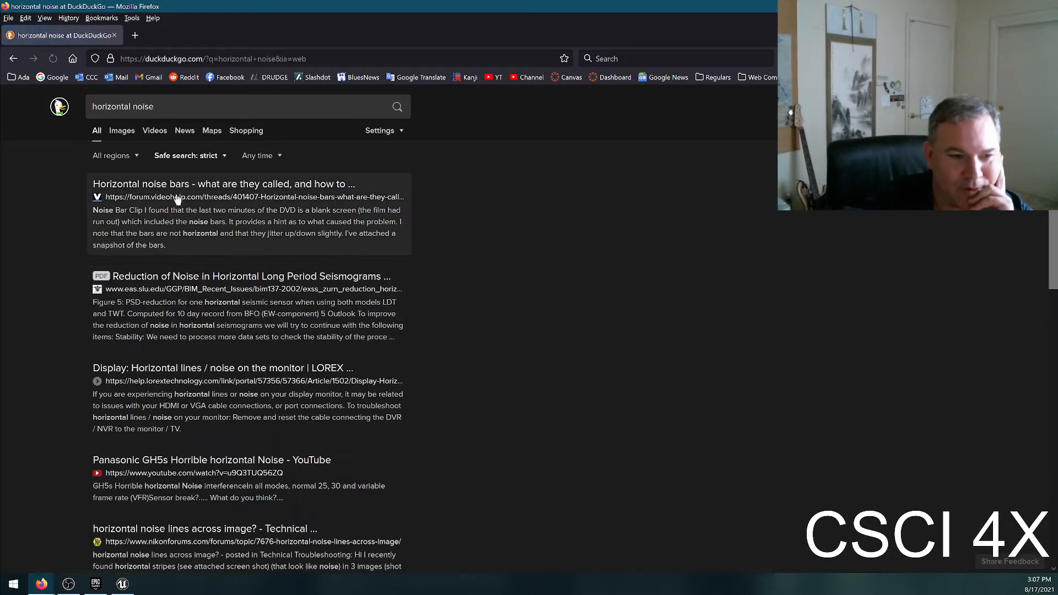
pyautogui.click(120, 131)
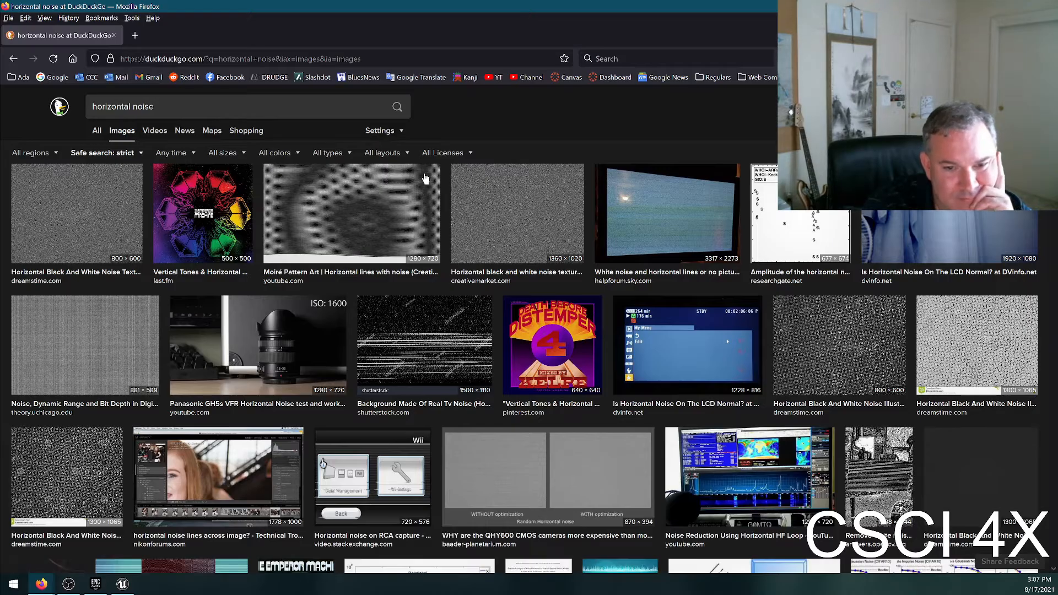
# Look through the "horizontal noise" image results for a pattern resembling a carrot's horizontal wrinkles.
pyautogui.scroll(-10, 793, 351)
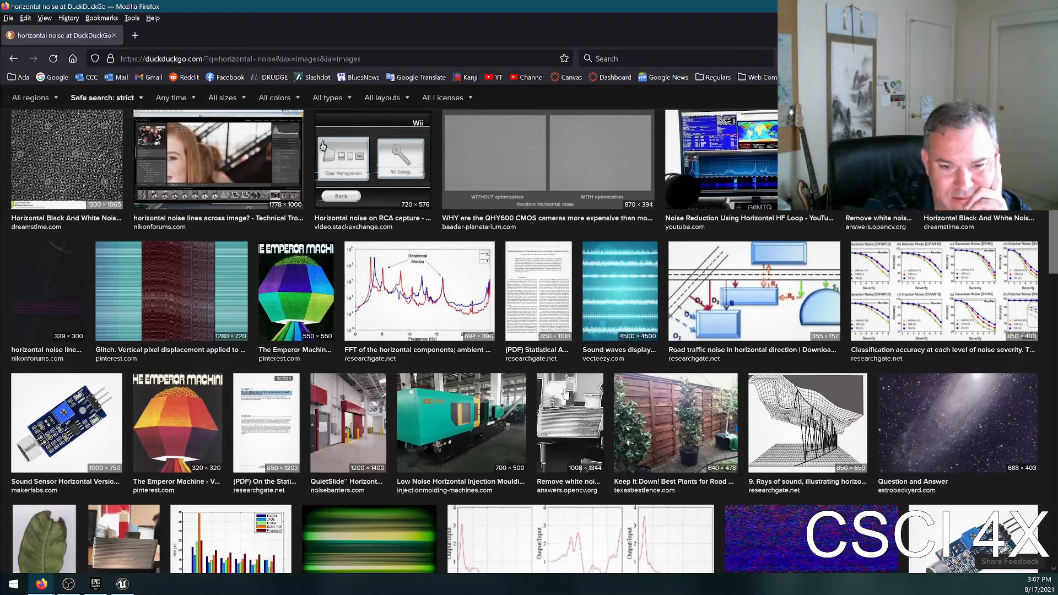
pyautogui.scroll(-3, 529, 394)
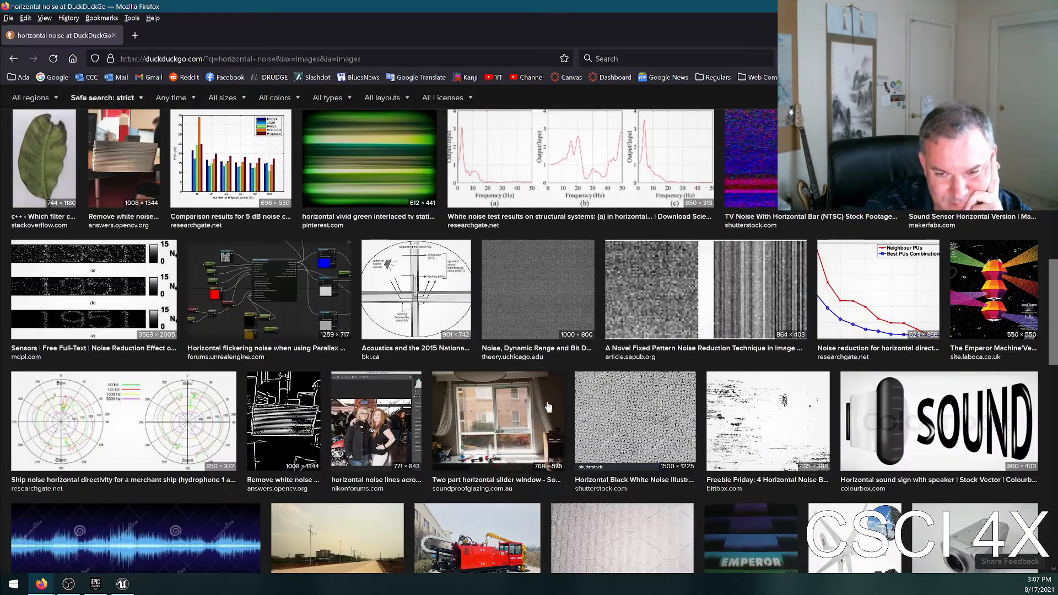
pyautogui.scroll(-3, 703, 325)
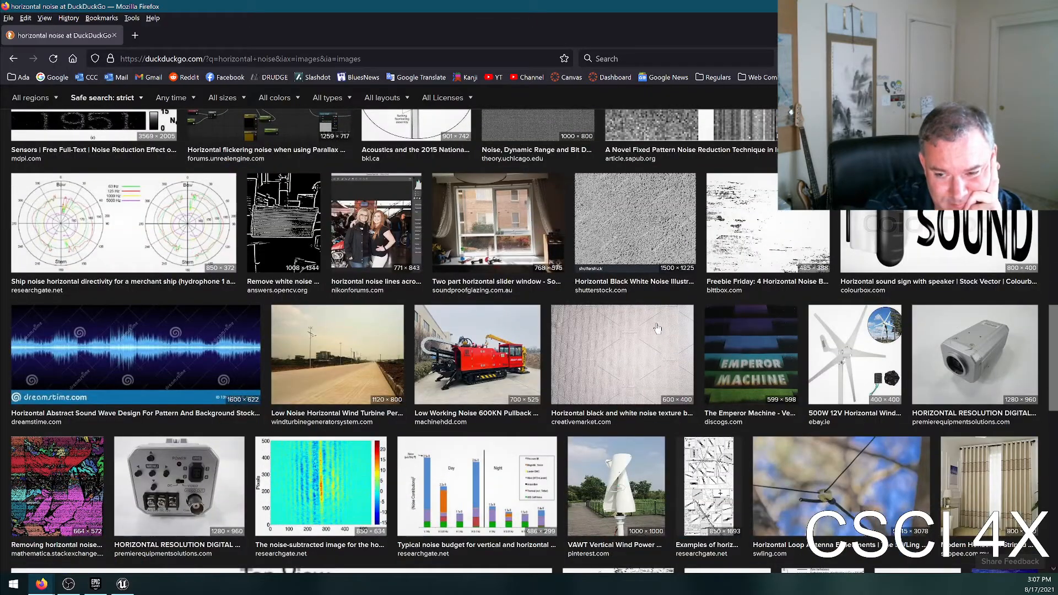
pyautogui.scroll(-8, 654, 329)
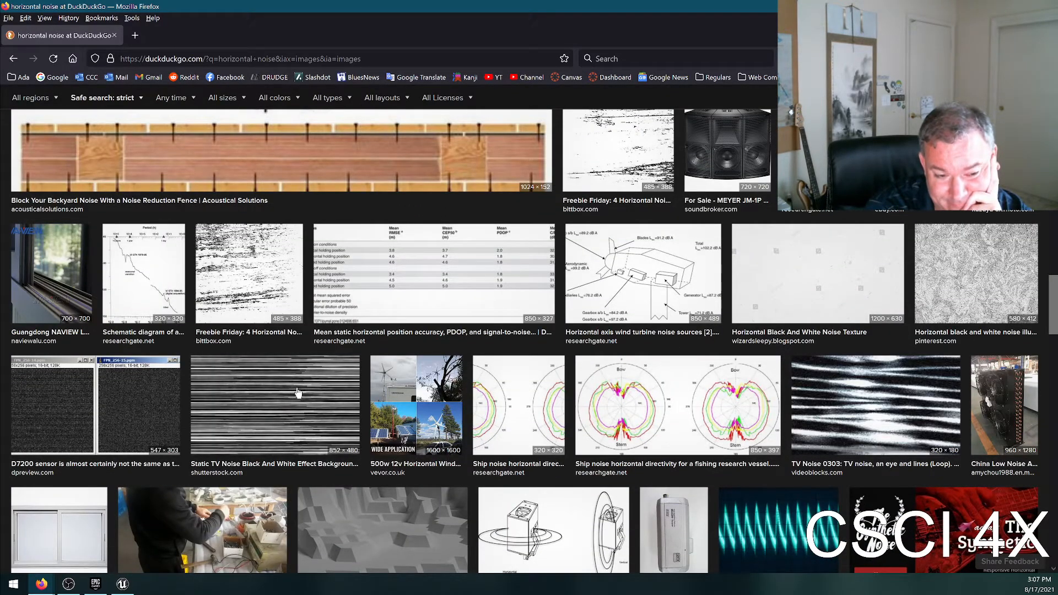
pyautogui.scroll(-10, 303, 394)
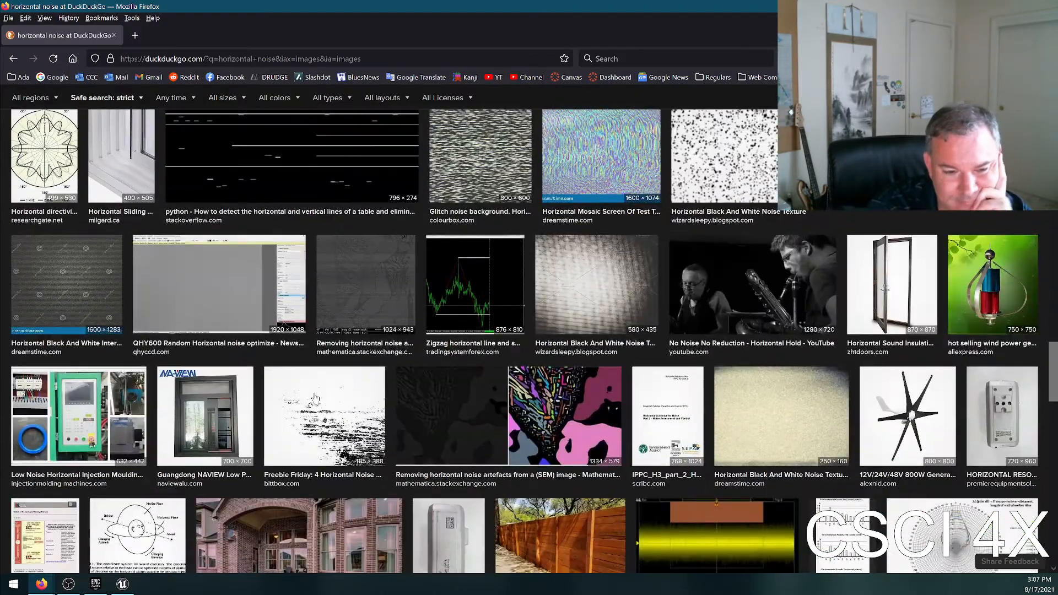
pyautogui.scroll(-4, 292, 359)
pyautogui.scroll(-12, 469, 408)
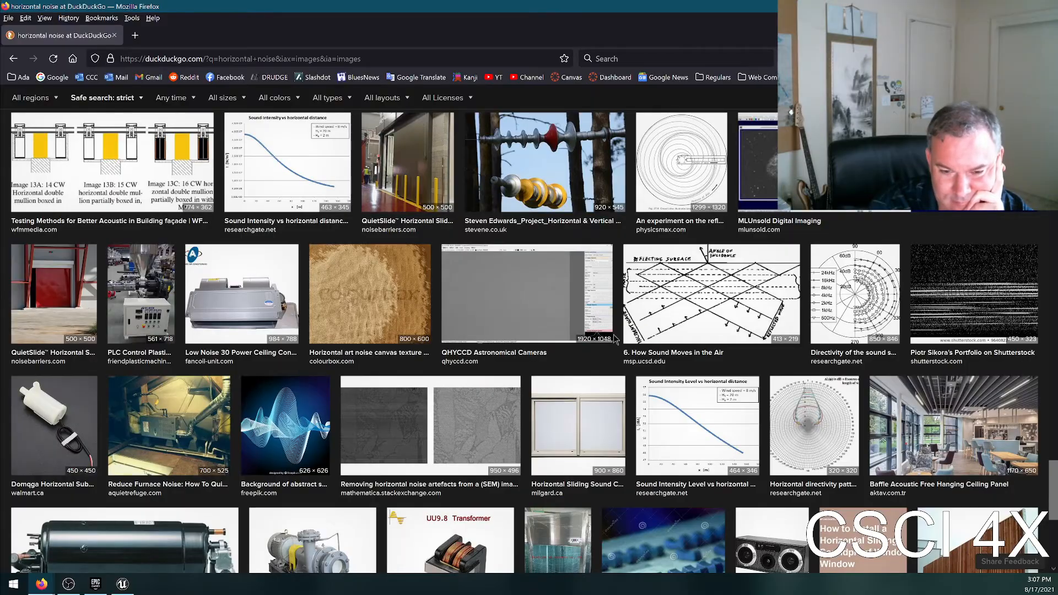
pyautogui.scroll(-4, 634, 324)
pyautogui.scroll(12, 300, 240)
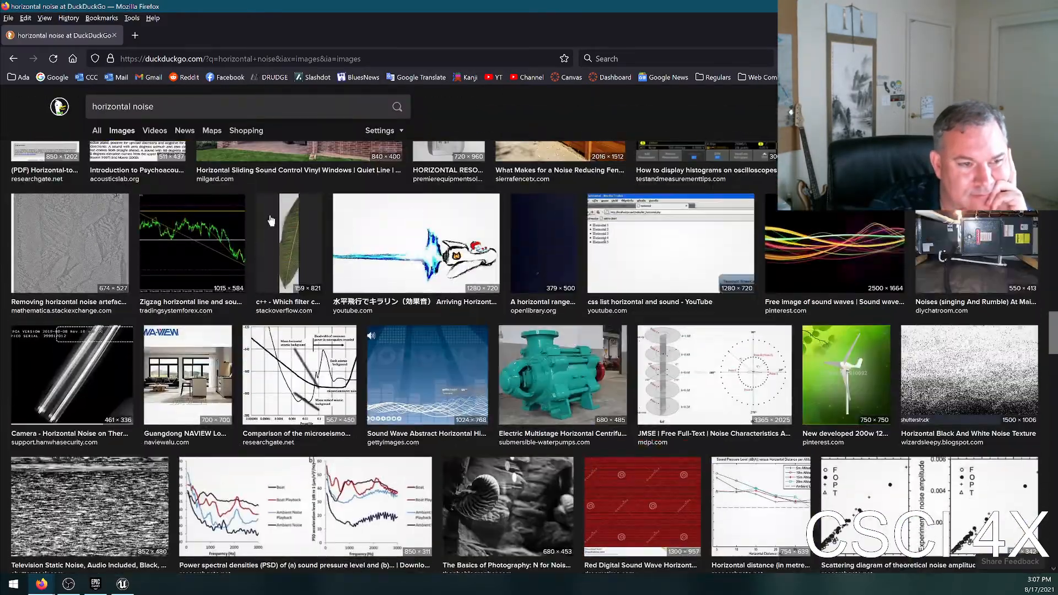
pyautogui.scroll(16, 271, 221)
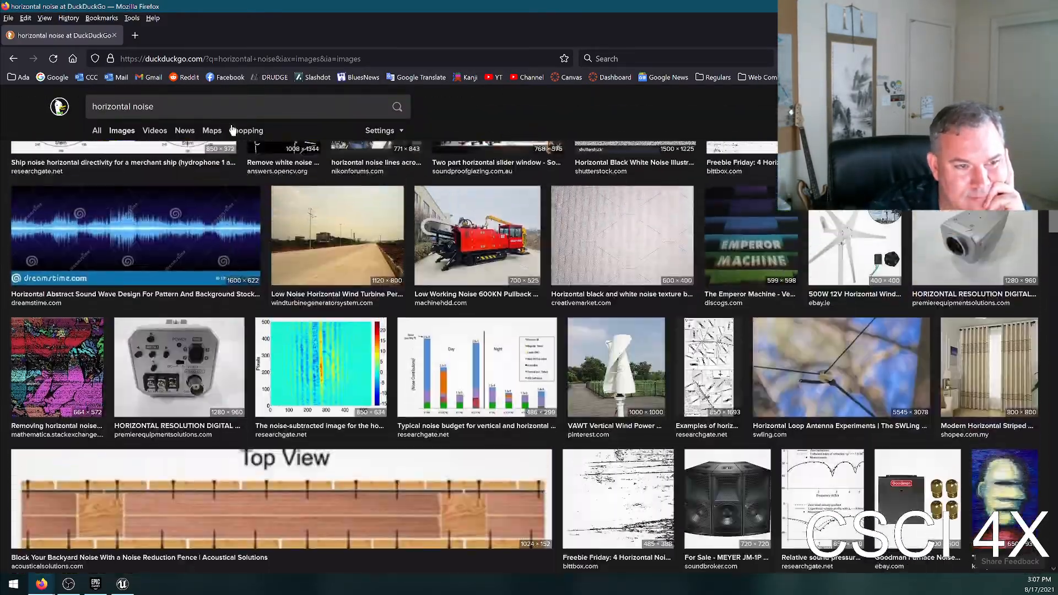
# Refine the image search to "horizontal noise texture" and preview the Noise, Dynamic Range and Bit Depth in Digital SLRs image.
pyautogui.click(245, 106)
pyautogui.write('te')
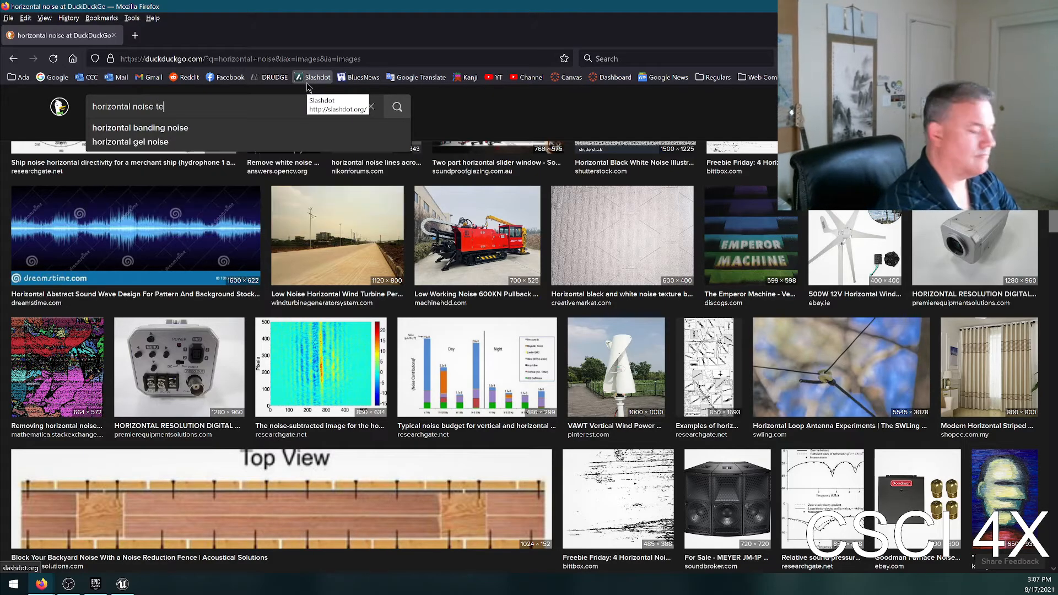
pyautogui.write('xture')
pyautogui.press('Return')
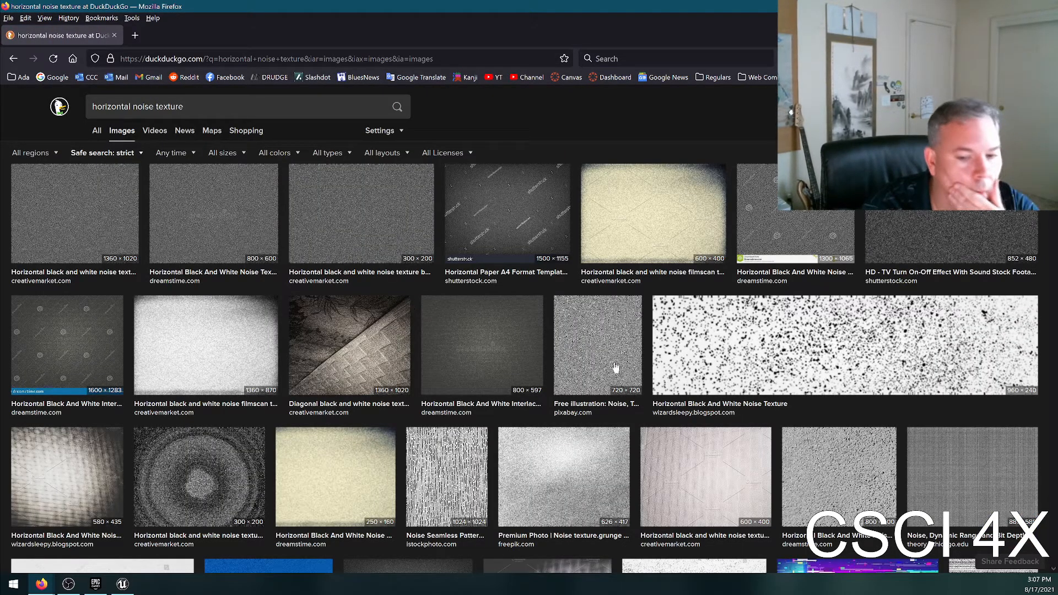
pyautogui.scroll(-2, 604, 363)
pyautogui.click(961, 361)
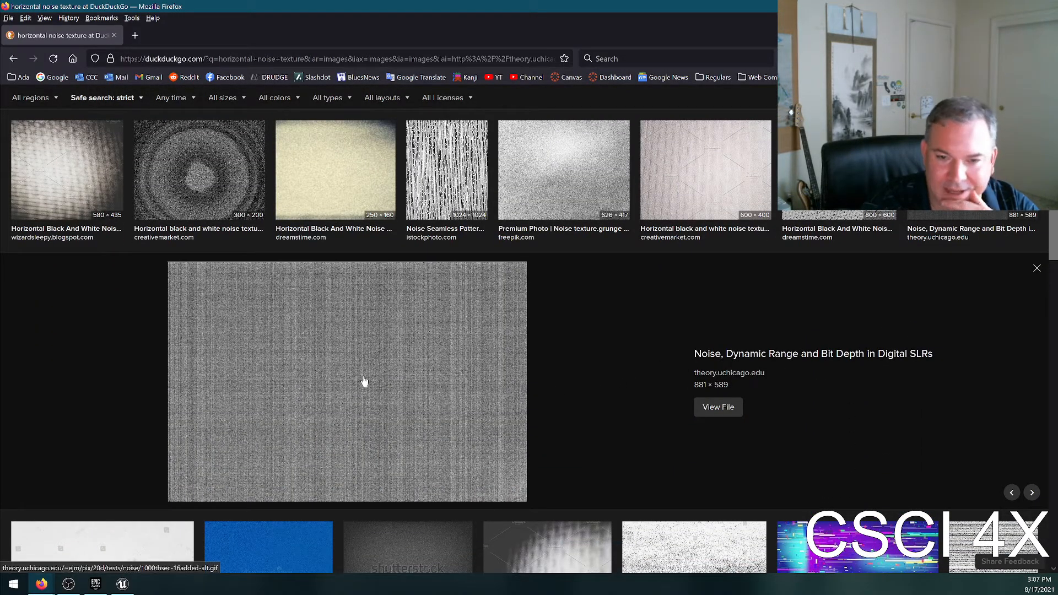
# Look through the "horizontal noise texture" image results for a pattern of horizontal streaks suited to carrot wrinkles.
pyautogui.scroll(-5, 628, 341)
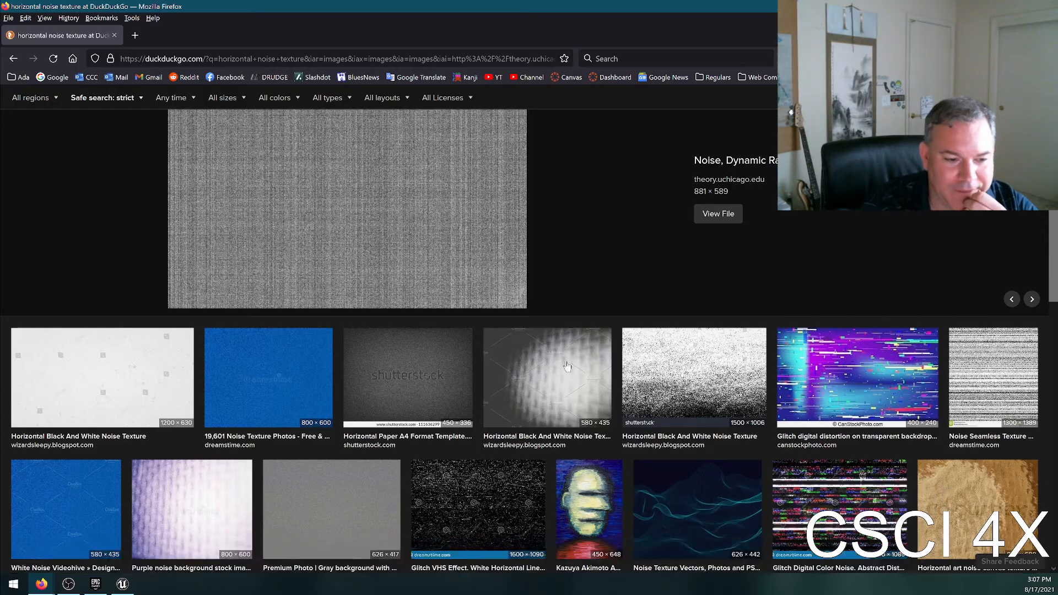
pyautogui.scroll(-3, 621, 406)
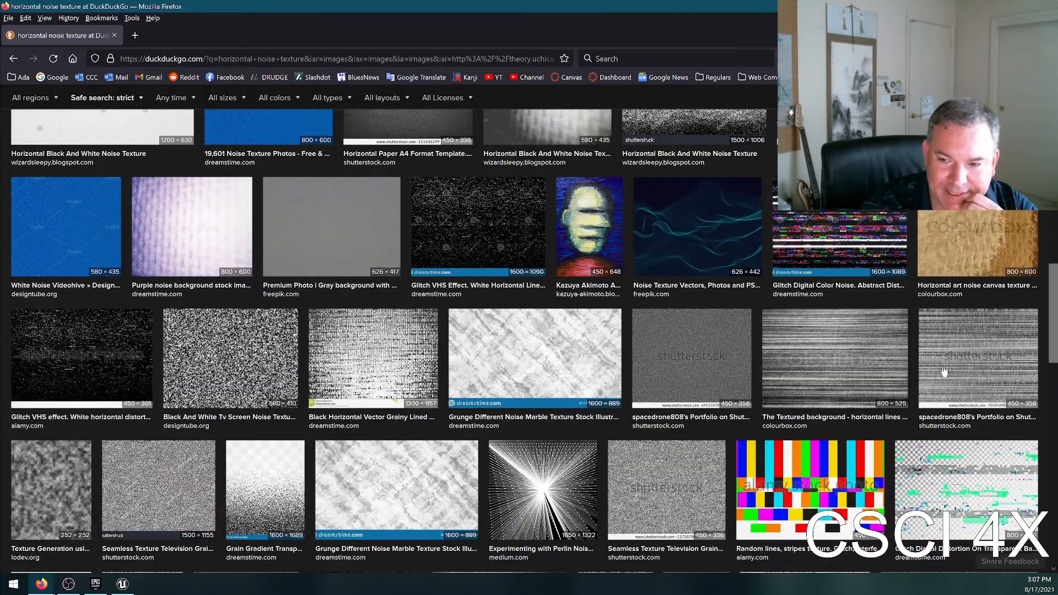
pyautogui.scroll(-4, 692, 444)
pyautogui.scroll(2, 608, 366)
pyautogui.scroll(-2, 1029, 303)
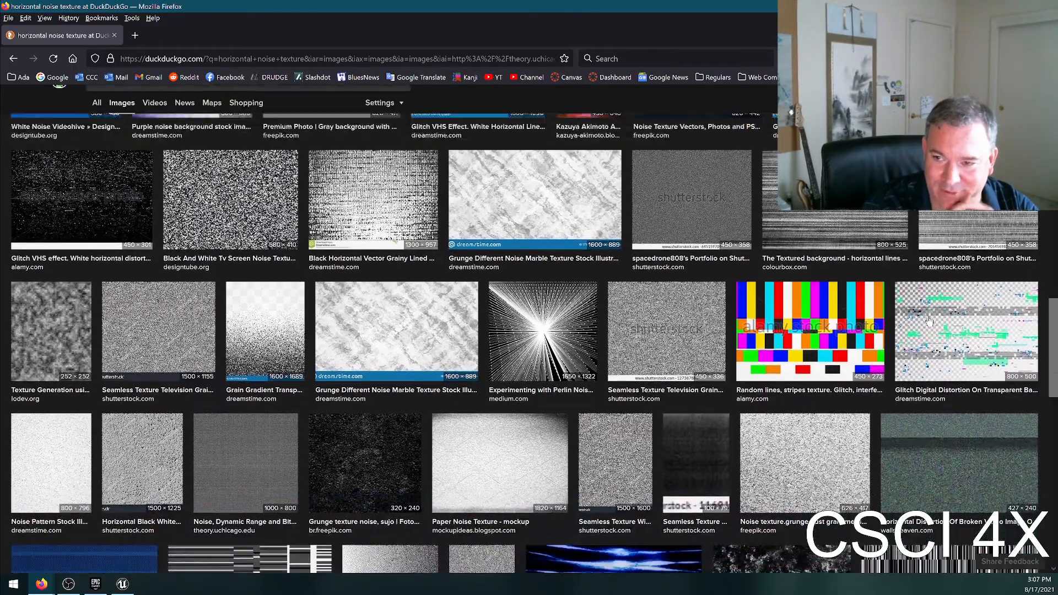
pyautogui.scroll(2, 661, 347)
pyautogui.scroll(-3, 496, 386)
pyautogui.scroll(-8, 418, 395)
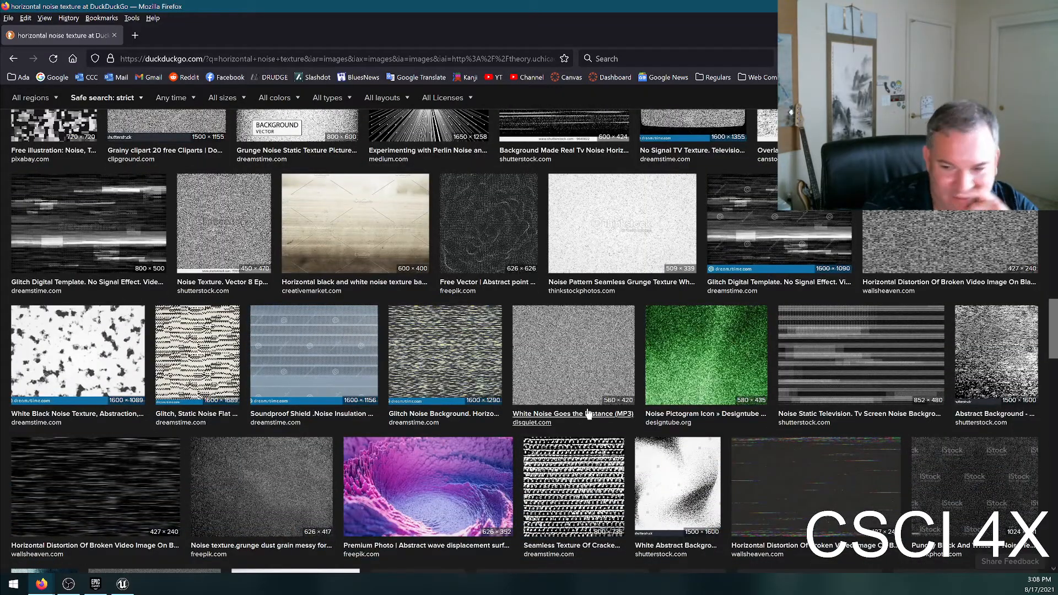
pyautogui.scroll(-5, 299, 274)
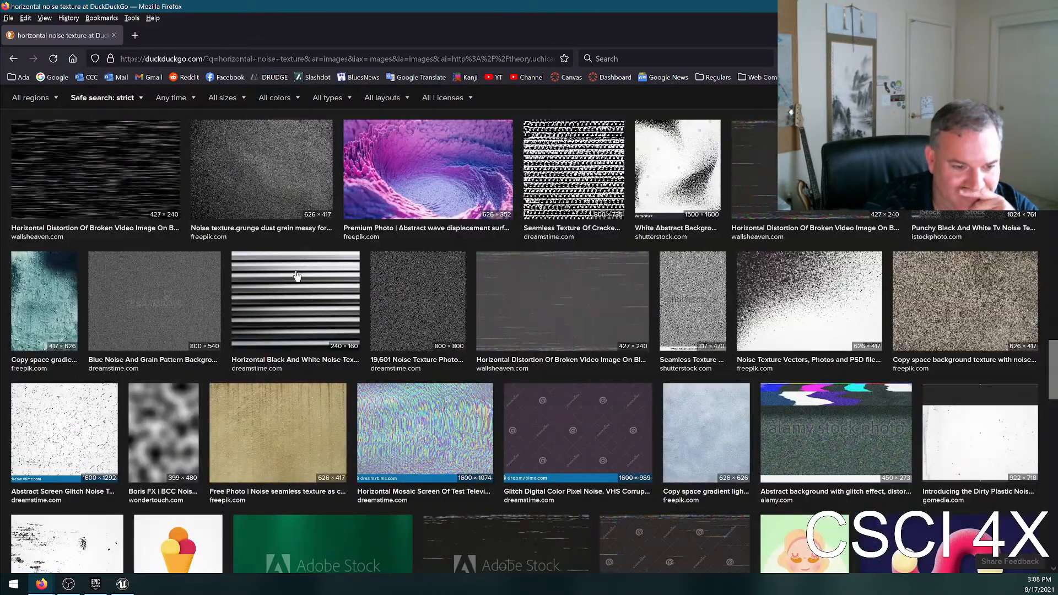
pyautogui.scroll(15, 441, 314)
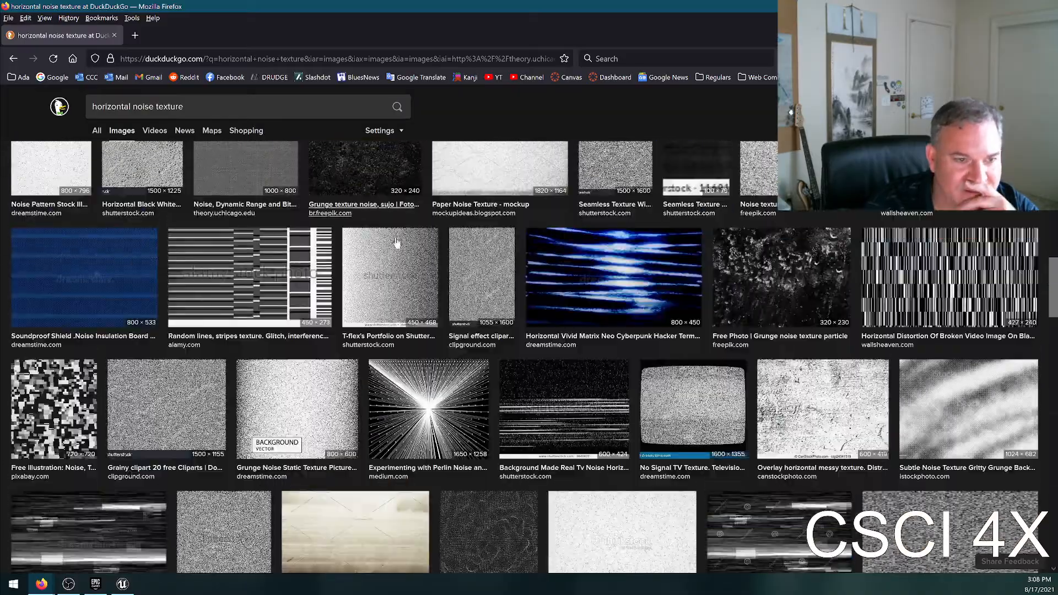
pyautogui.scroll(4, 413, 343)
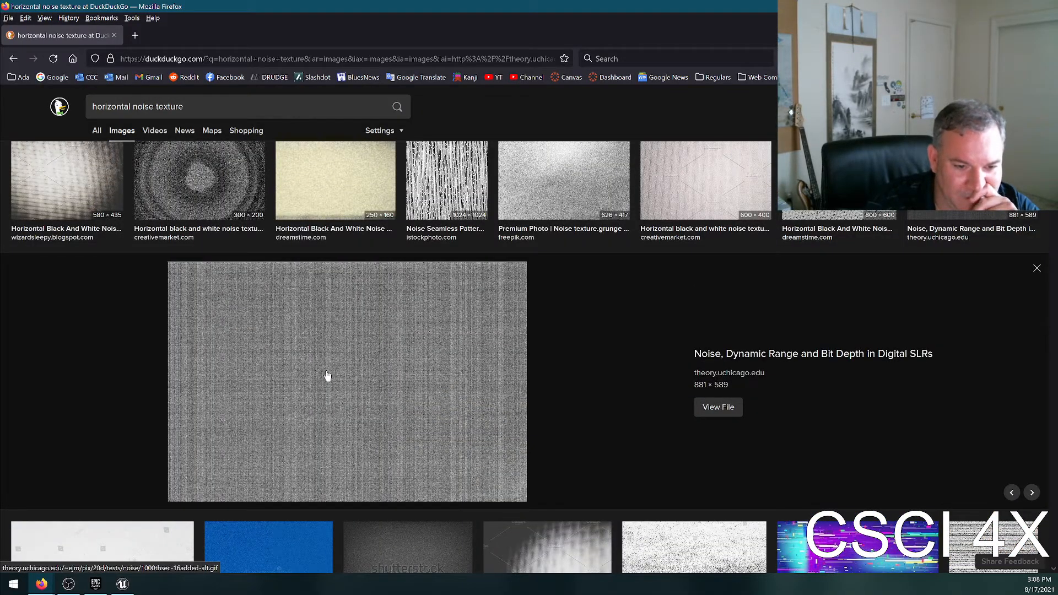
pyautogui.scroll(5, 327, 375)
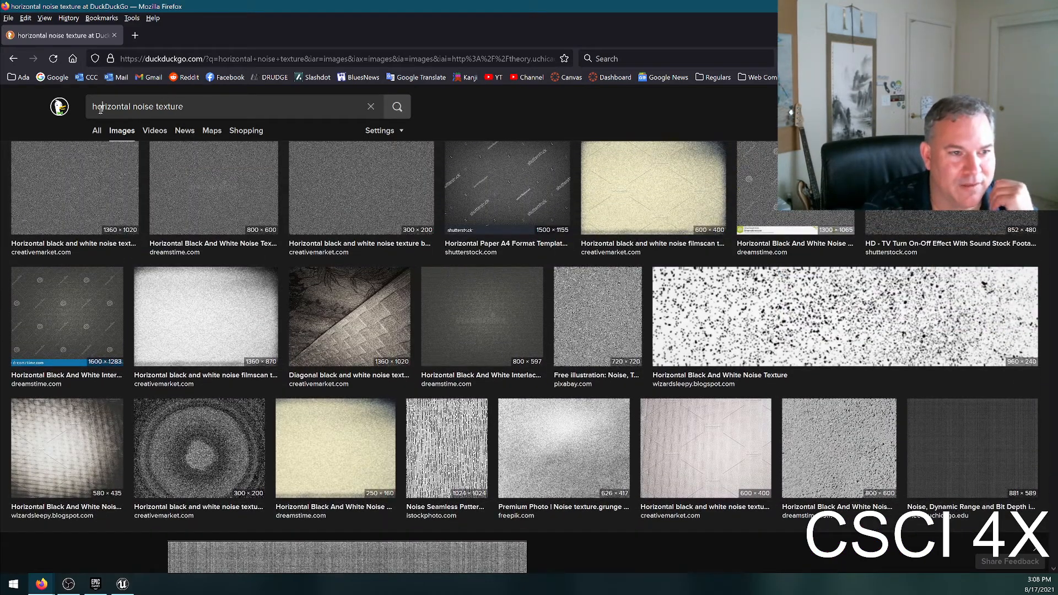
# Change the image search to "wrinkle noise texture", preview the dark wrinkle alpha image from pinterest.com and browse further results.
pyautogui.doubleClick(100, 108)
pyautogui.write('wrinkle')
pyautogui.press('Return')
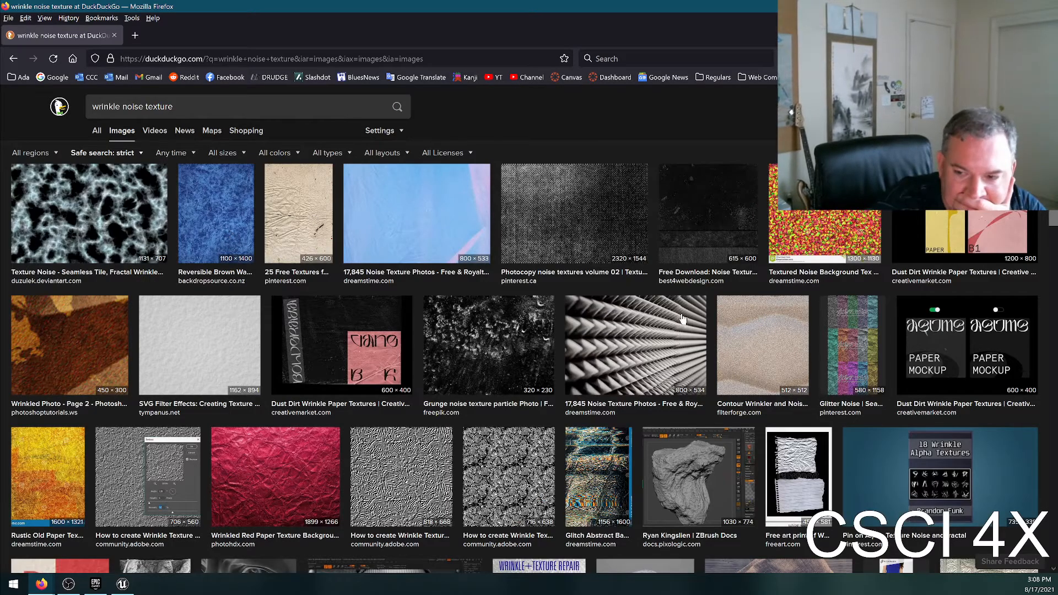
pyautogui.scroll(-10, 682, 319)
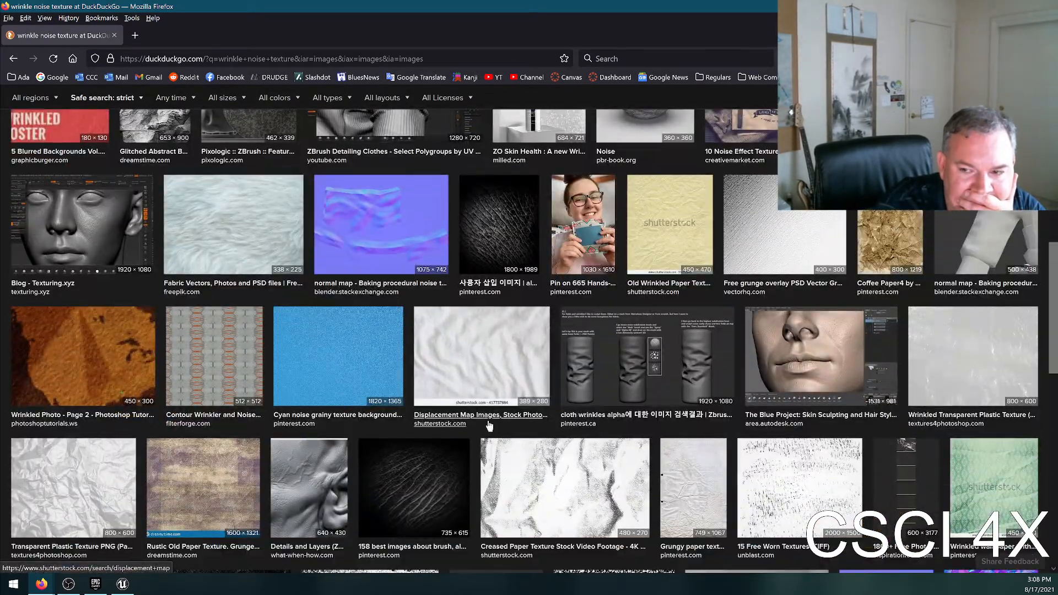
pyautogui.scroll(-4, 491, 421)
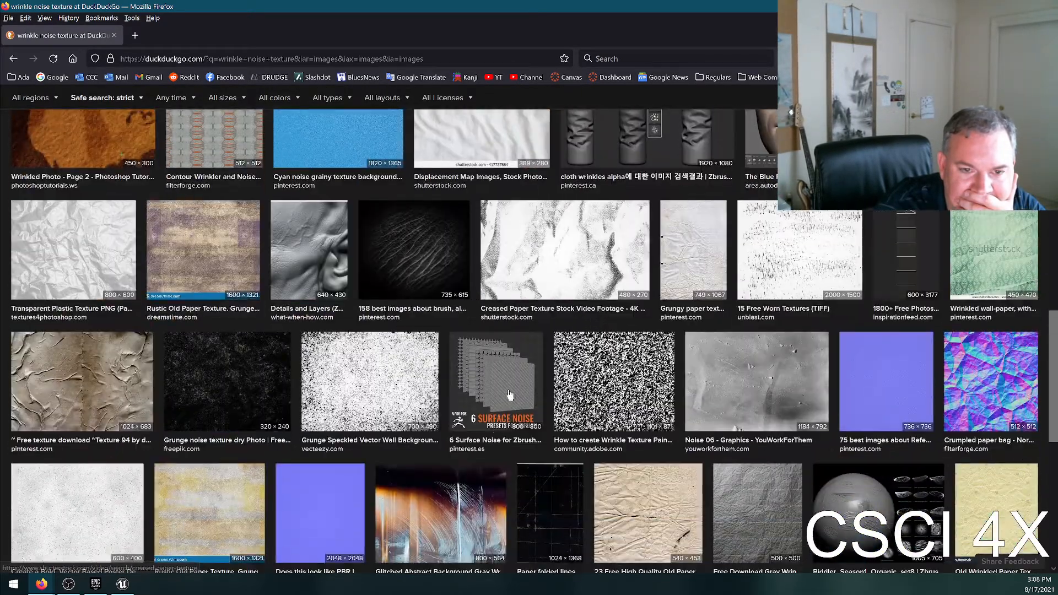
pyautogui.click(422, 246)
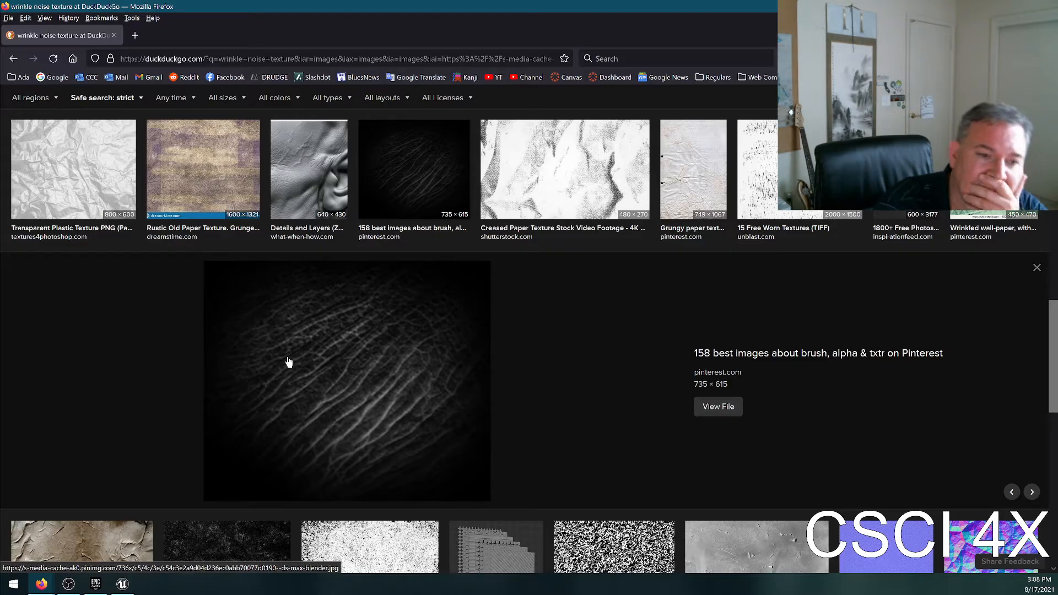
pyautogui.scroll(-3, 514, 384)
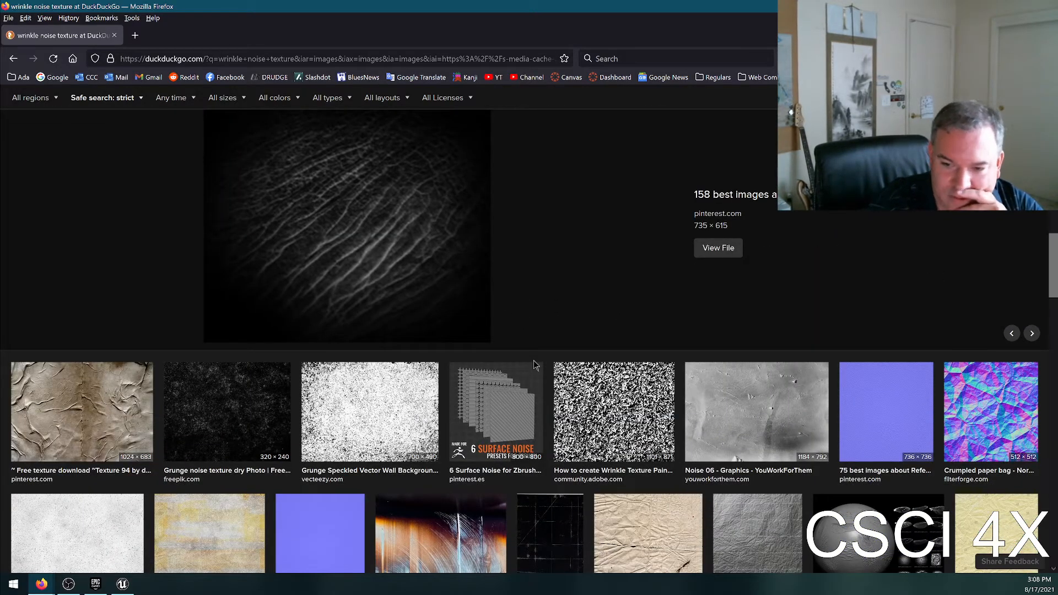
pyautogui.scroll(-3, 524, 360)
pyautogui.scroll(-2, 507, 385)
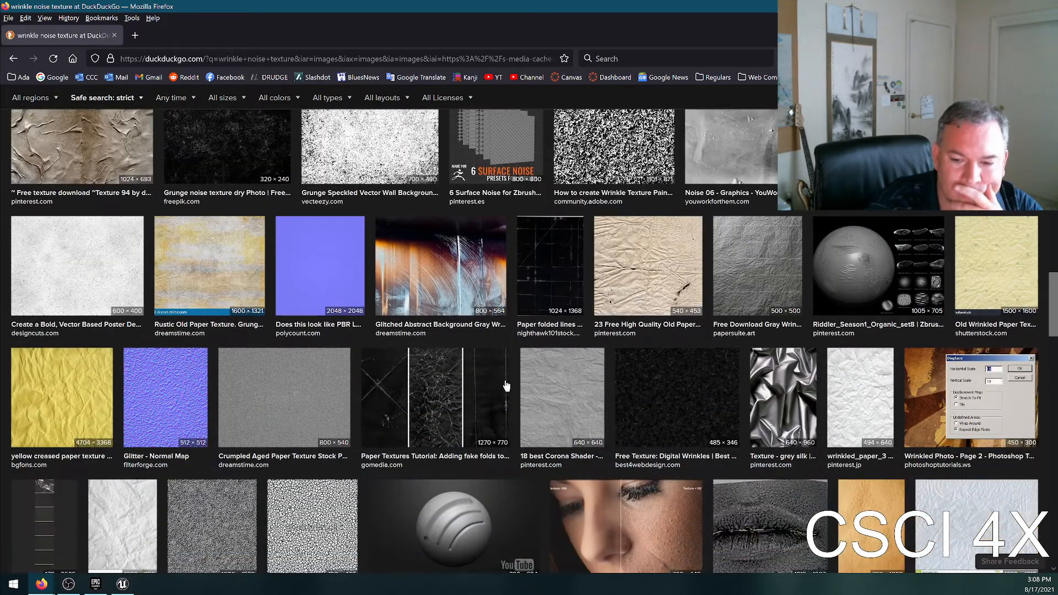
pyautogui.scroll(20, 510, 340)
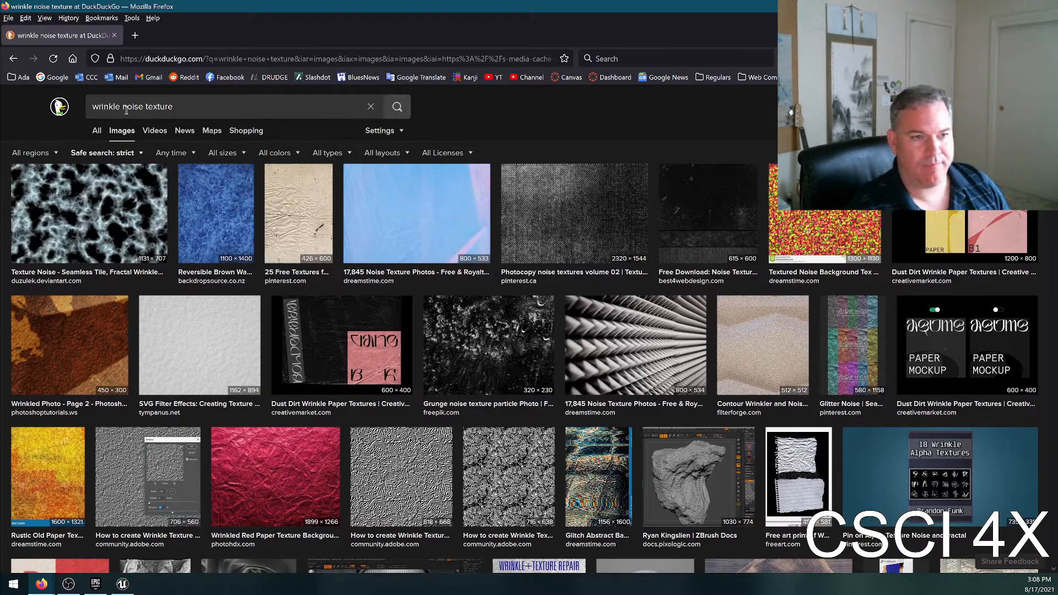
# Change the image search to "free noise texture" and preview the Free Digital Noise Textures image from lostandtaken.com.
pyautogui.doubleClick(102, 105)
pyautogui.write('fre')
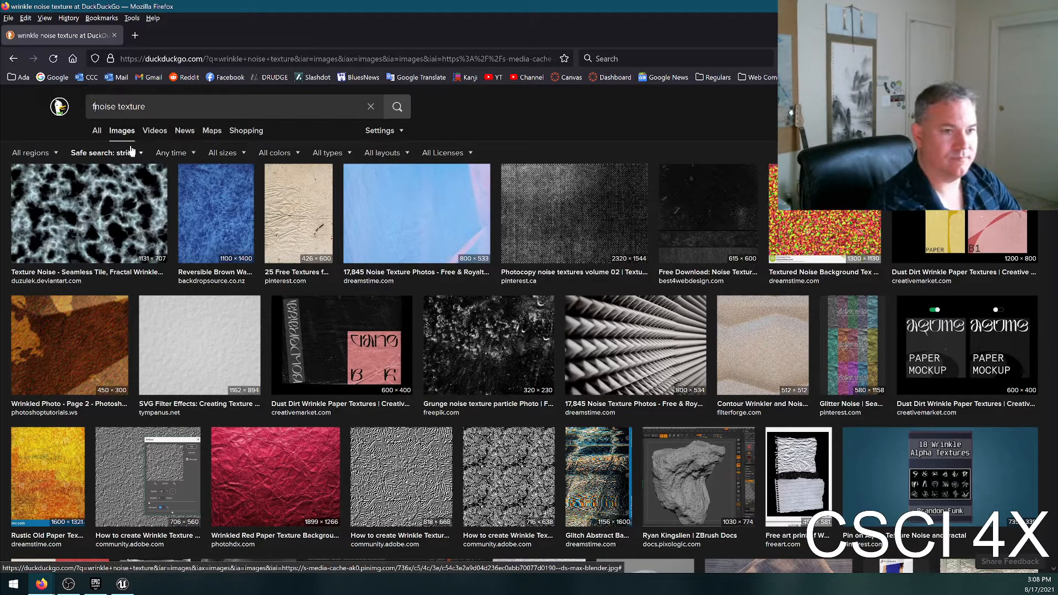
pyautogui.write('e')
pyautogui.press('Return')
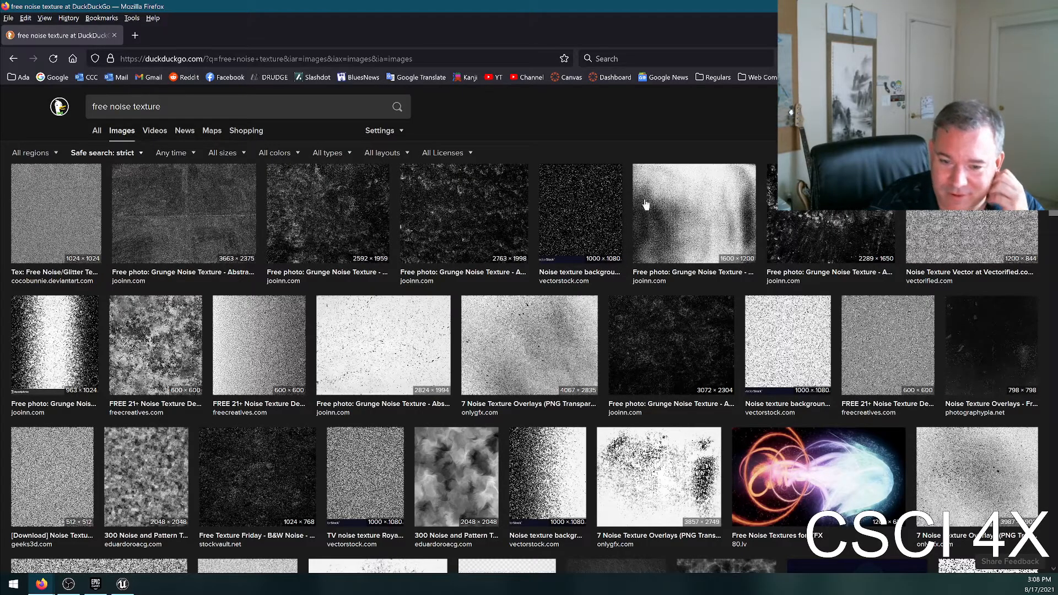
pyautogui.scroll(-2, 643, 206)
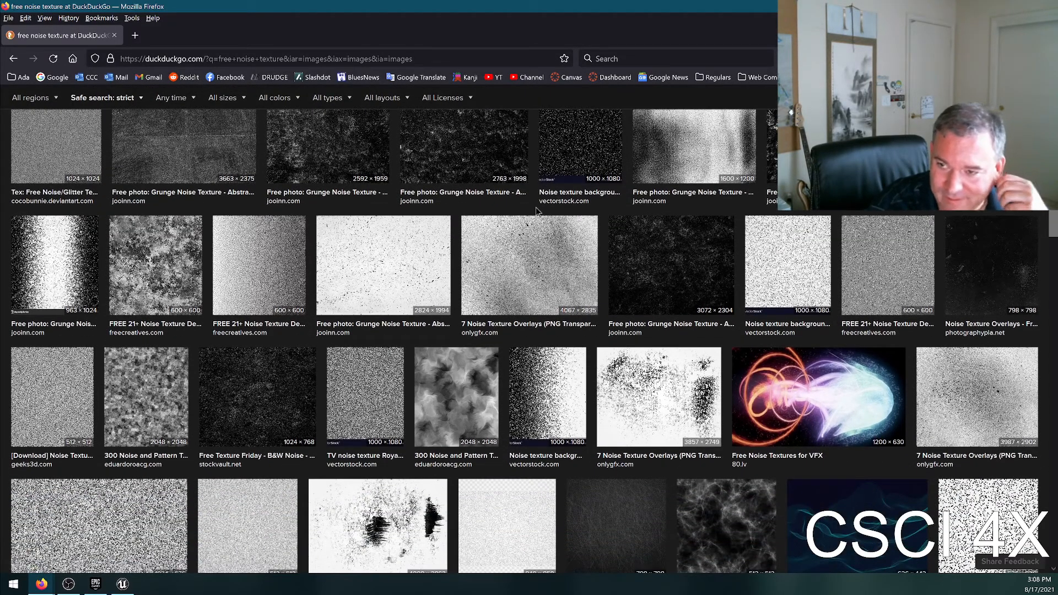
pyautogui.scroll(-6, 411, 443)
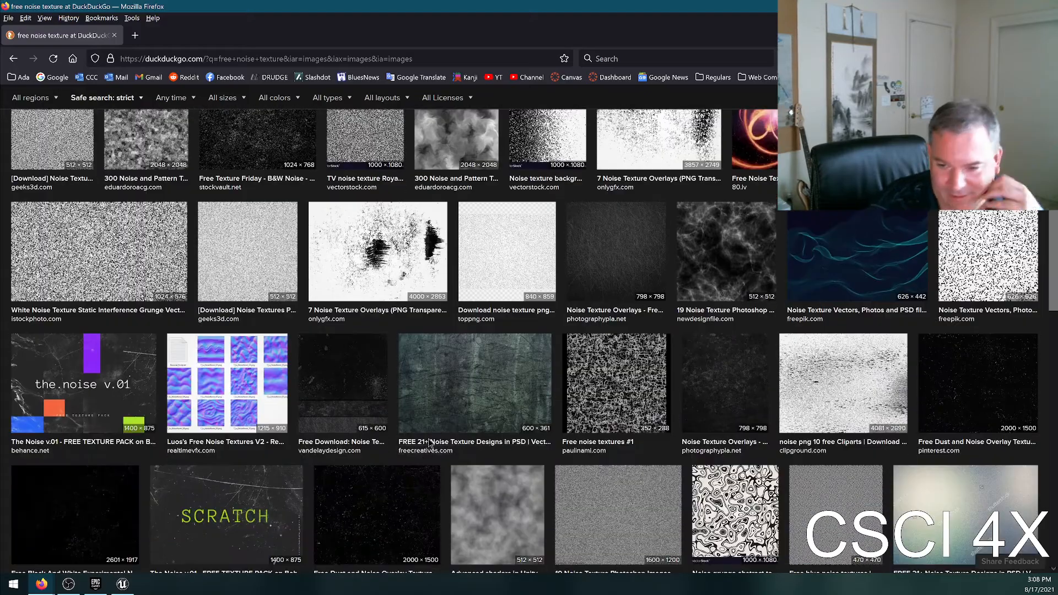
pyautogui.scroll(-3, 451, 447)
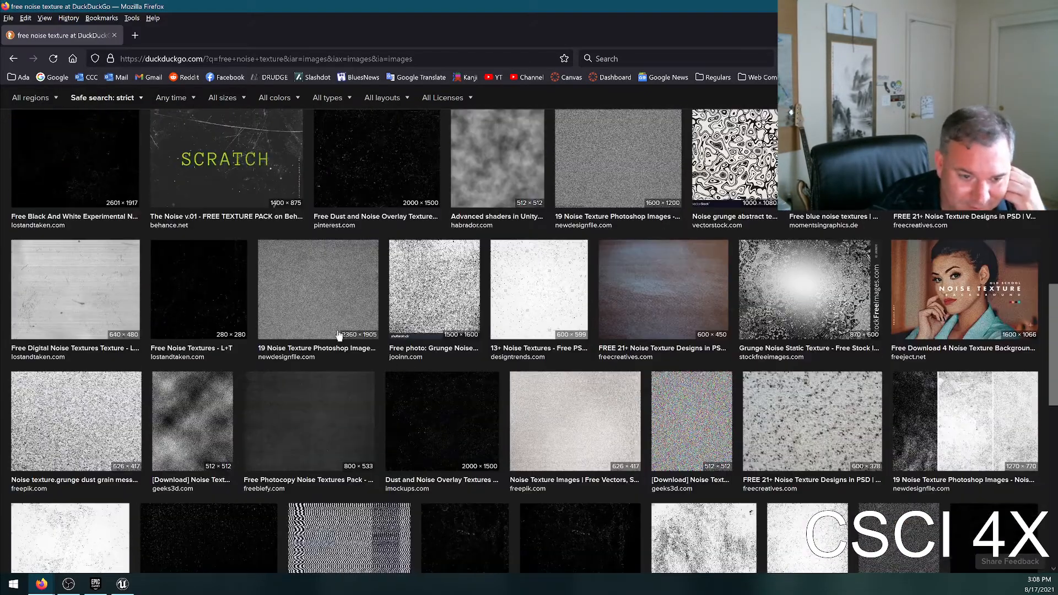
pyautogui.click(82, 304)
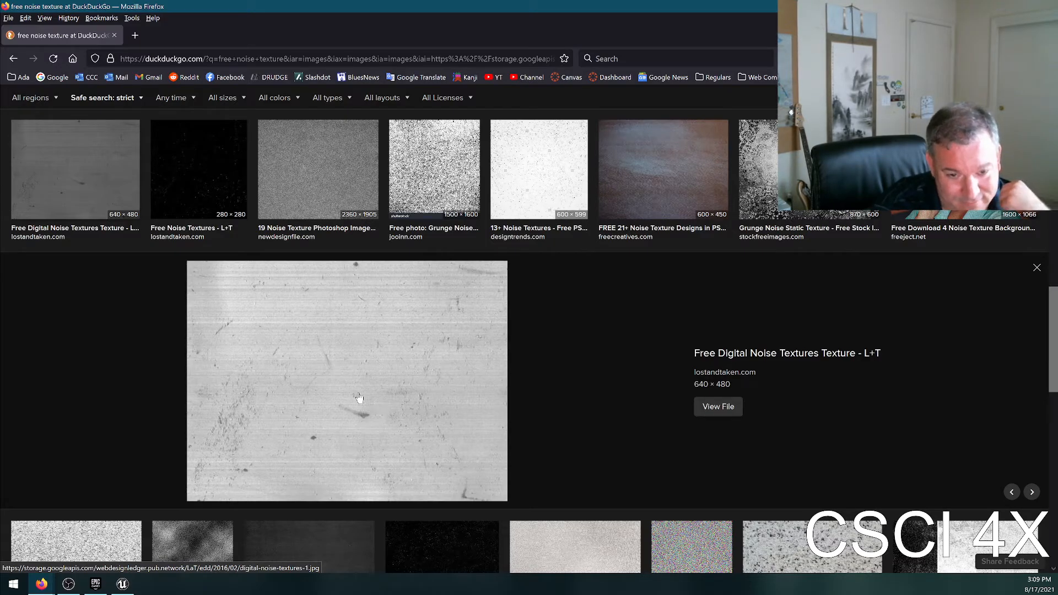
# Preview the 1500 × 1600 Grunge Noise Texture - Abstract, Sandy, Material image from jooinn.com.
pyautogui.scroll(-4, 369, 398)
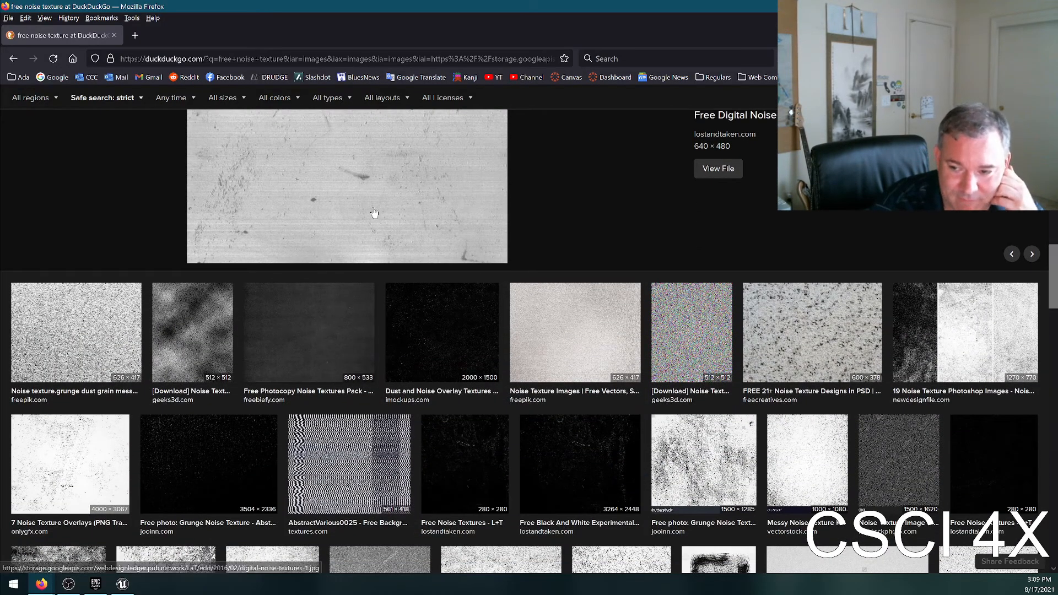
pyautogui.scroll(2, 374, 196)
pyautogui.scroll(-6, 373, 302)
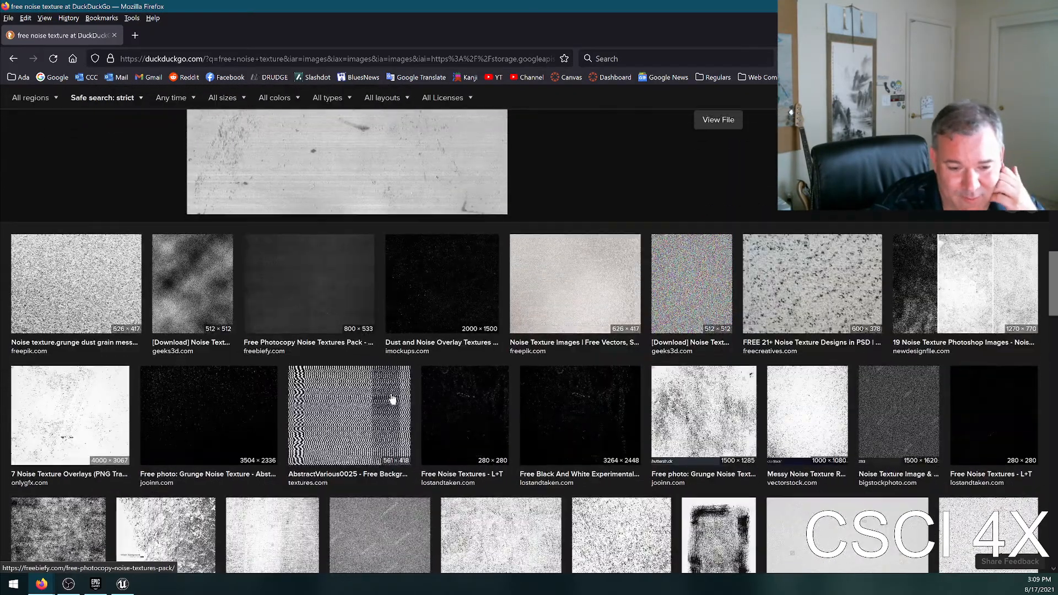
pyautogui.click(287, 370)
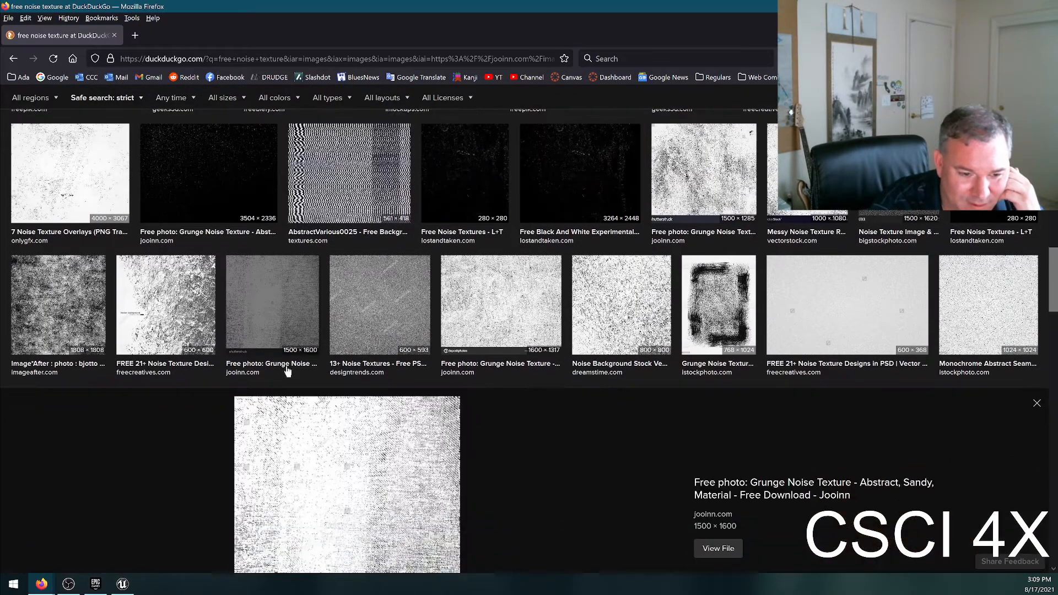
# Look through the remaining "free noise texture" image results for a wrinkle-like or horizontally streaked pattern.
pyautogui.scroll(-6, 287, 370)
pyautogui.scroll(-8, 478, 408)
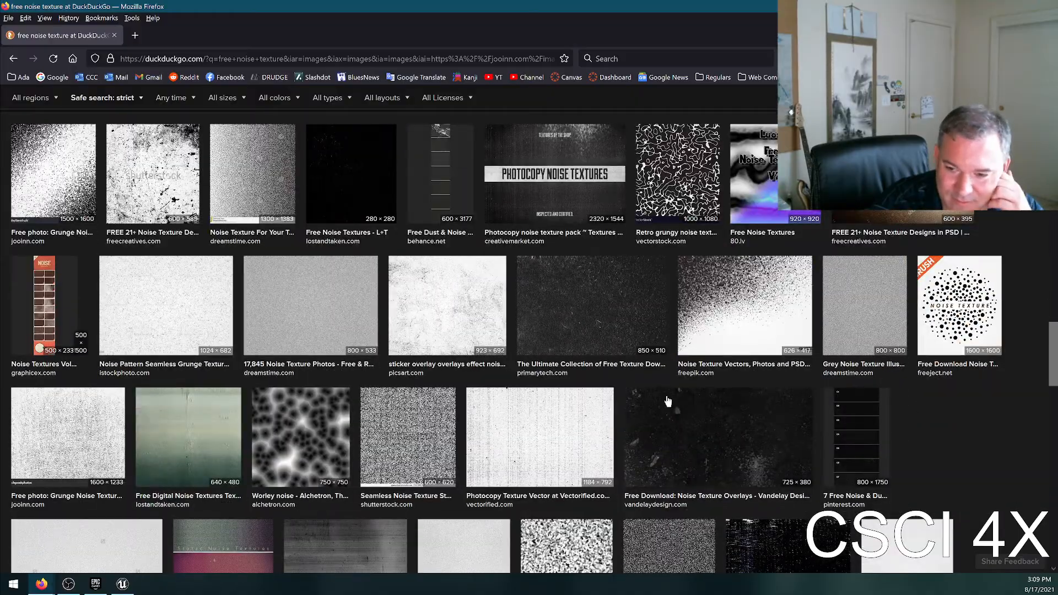
pyautogui.scroll(3, 522, 301)
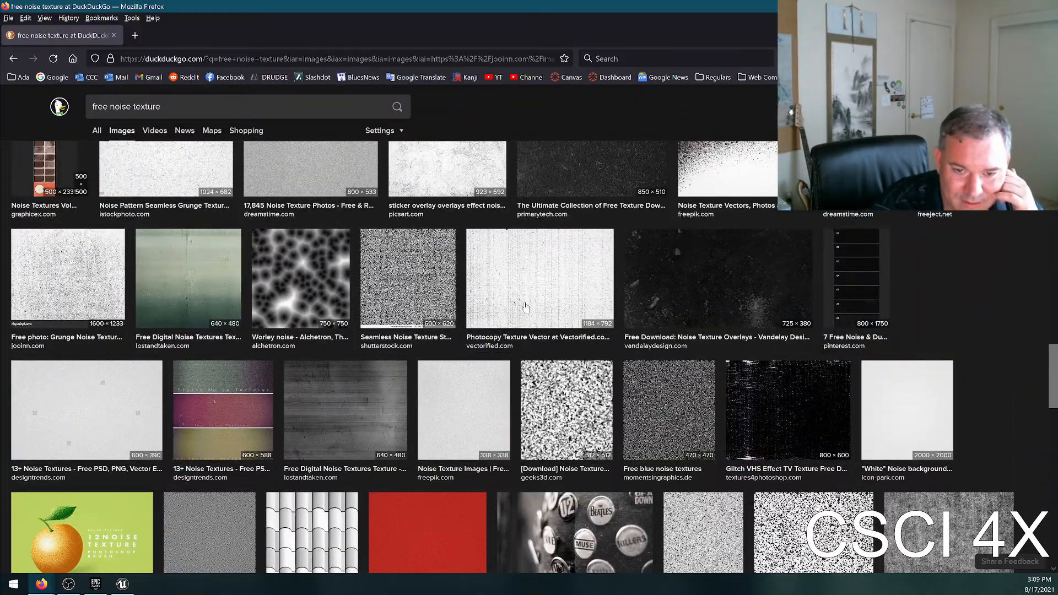
pyautogui.scroll(-8, 604, 420)
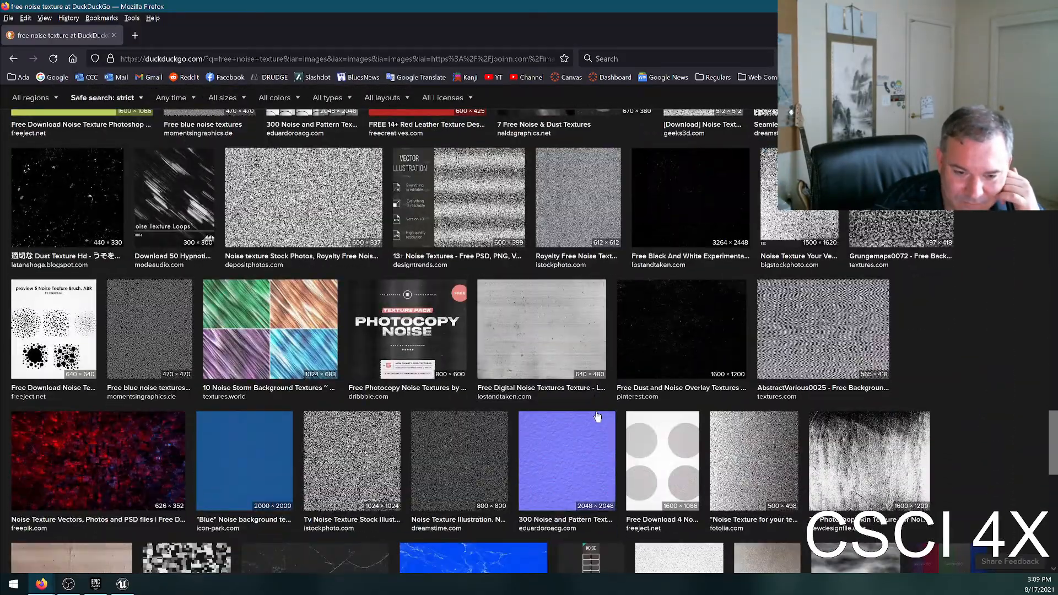
pyautogui.scroll(-5, 600, 419)
pyautogui.scroll(-8, 607, 433)
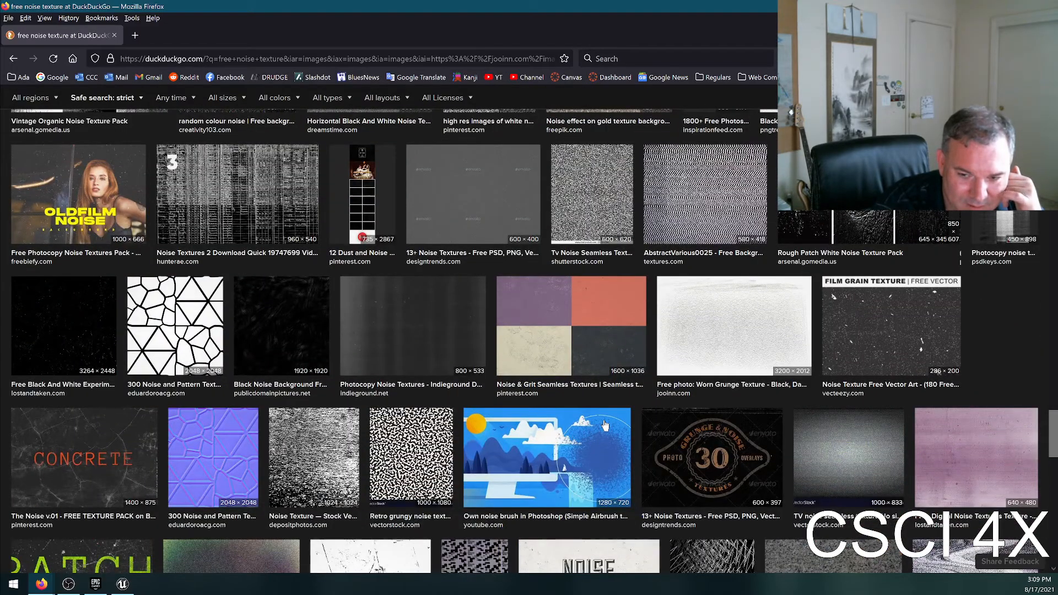
pyautogui.scroll(-3, 606, 427)
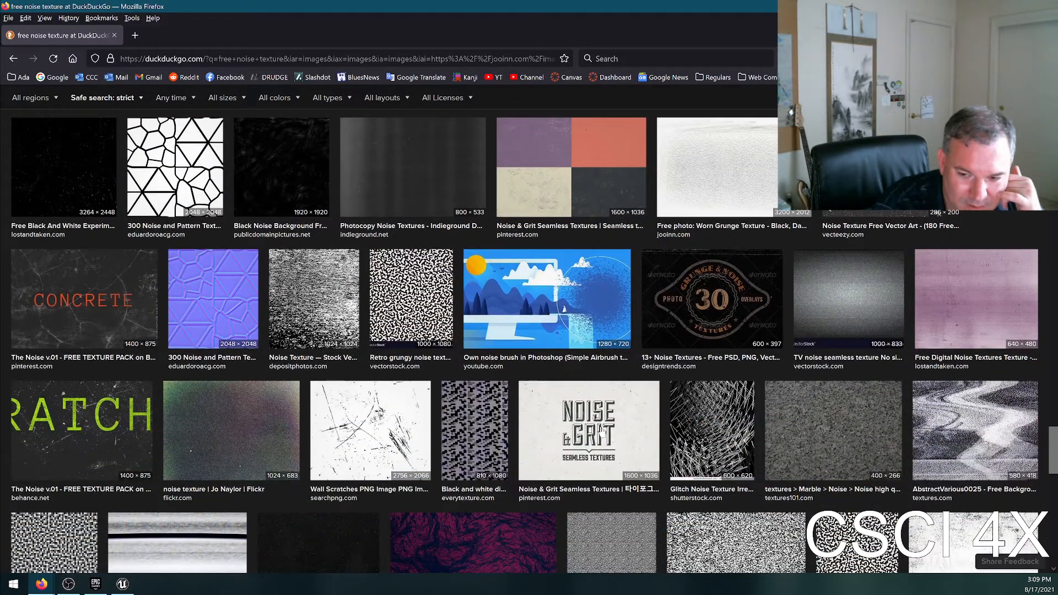
pyautogui.scroll(-5, 610, 424)
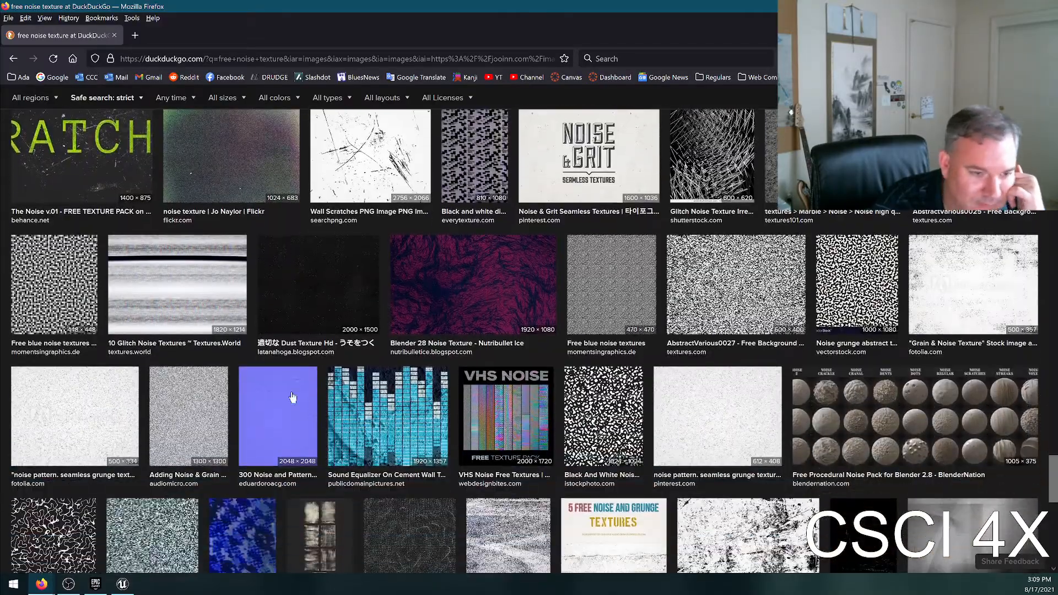
pyautogui.scroll(-5, 486, 485)
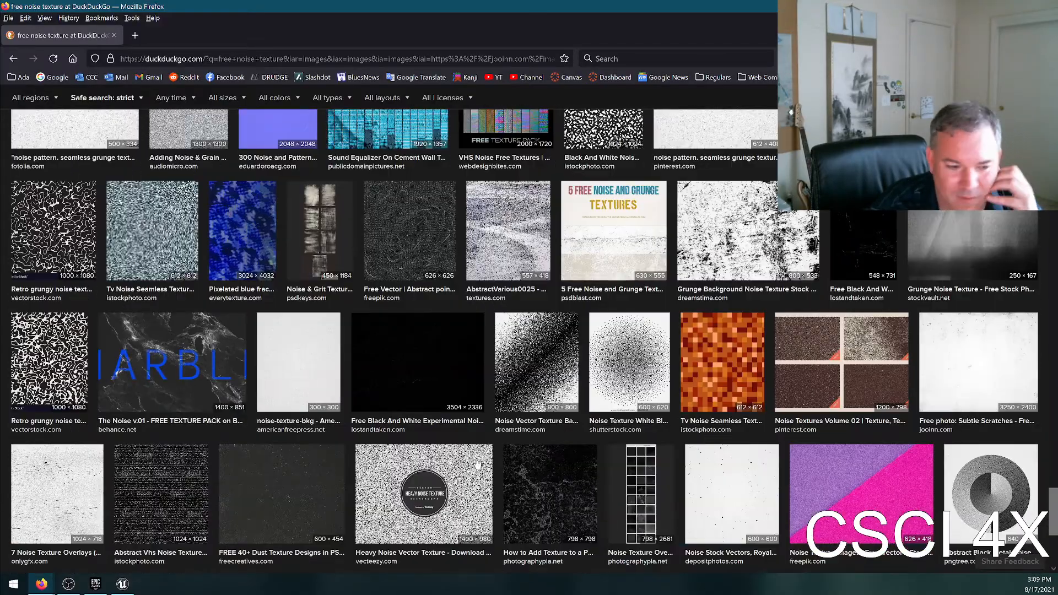
pyautogui.scroll(15, 478, 465)
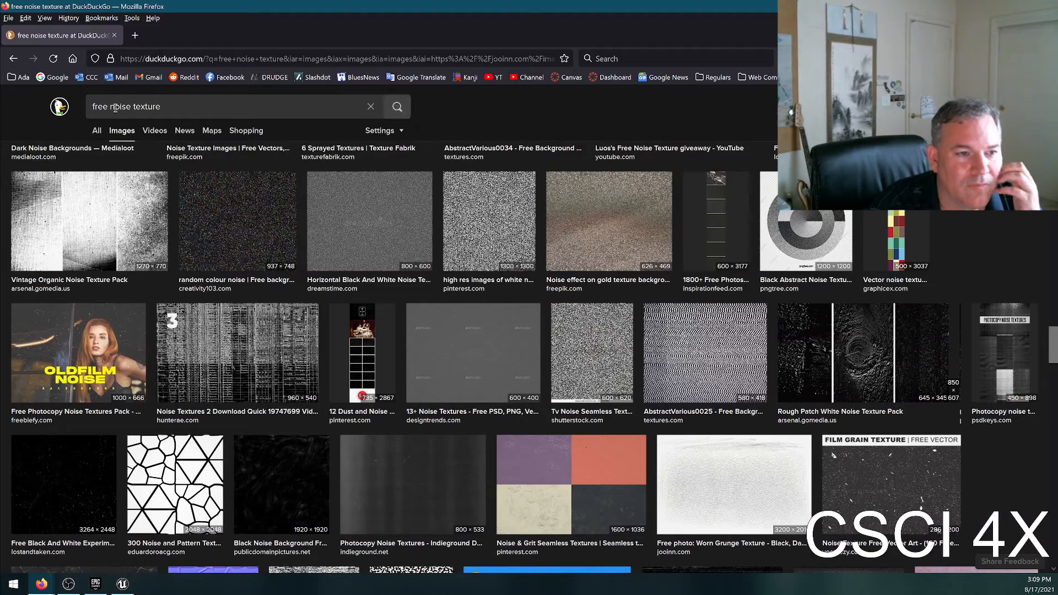
# Change the image search to "free wrinkle texture" and look through the wrinkled paper and fabric images.
pyautogui.doubleClick(115, 107)
pyautogui.write('wrink')
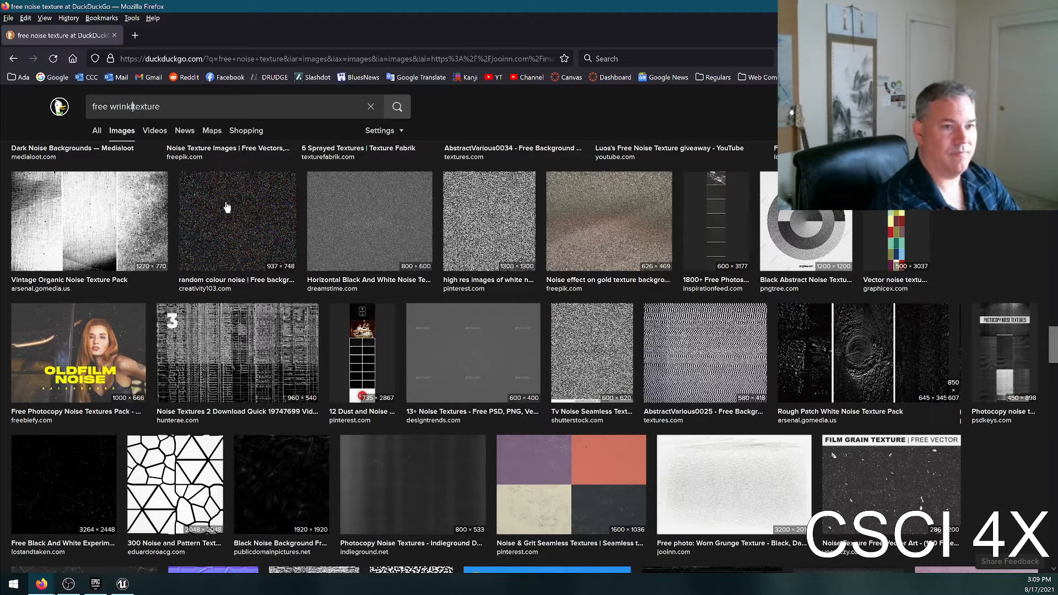
pyautogui.write('le')
pyautogui.press('Return')
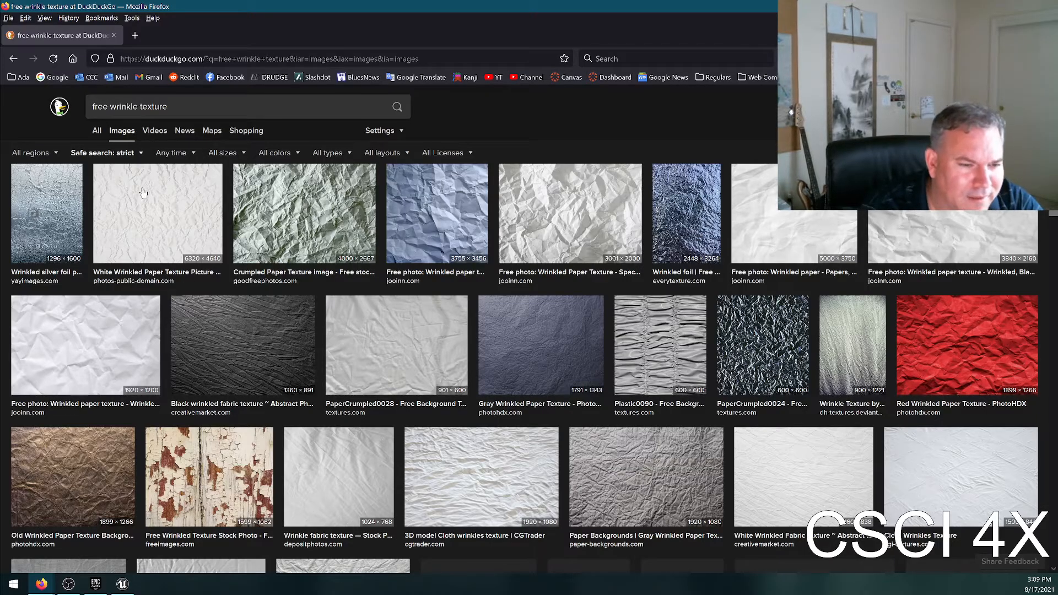
pyautogui.scroll(-3, 427, 255)
pyautogui.scroll(-3, 358, 346)
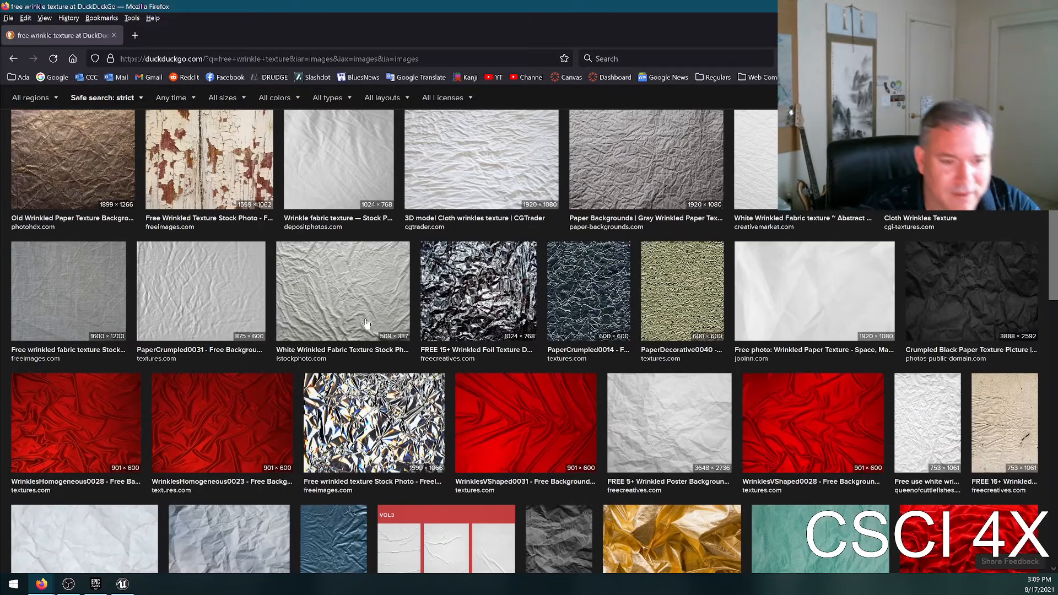
# Look further through the wrinkle images and change the image search to "free carrot texture".
pyautogui.scroll(-10, 438, 361)
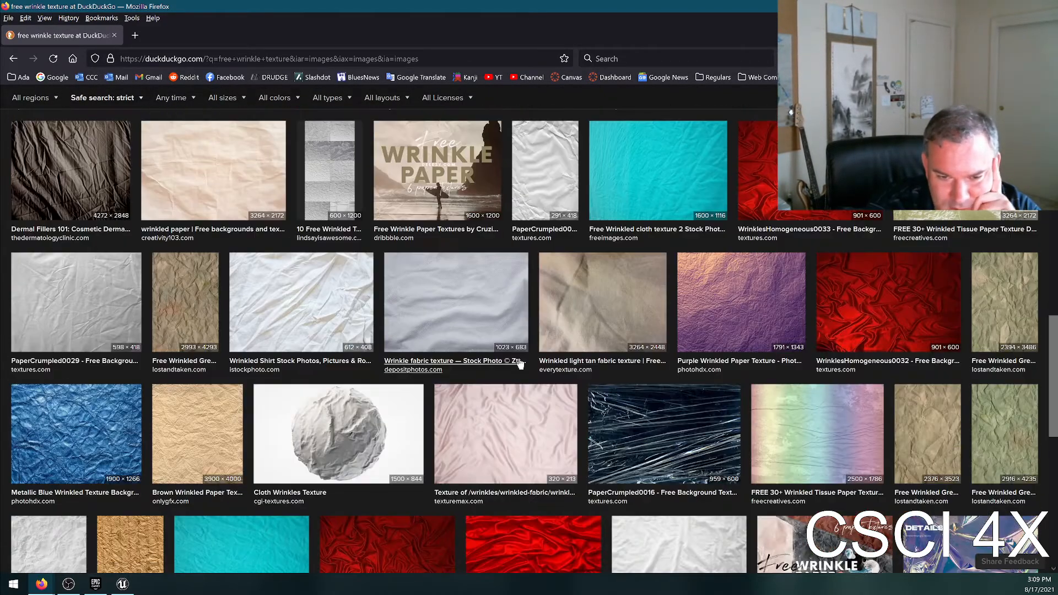
pyautogui.scroll(-4, 592, 408)
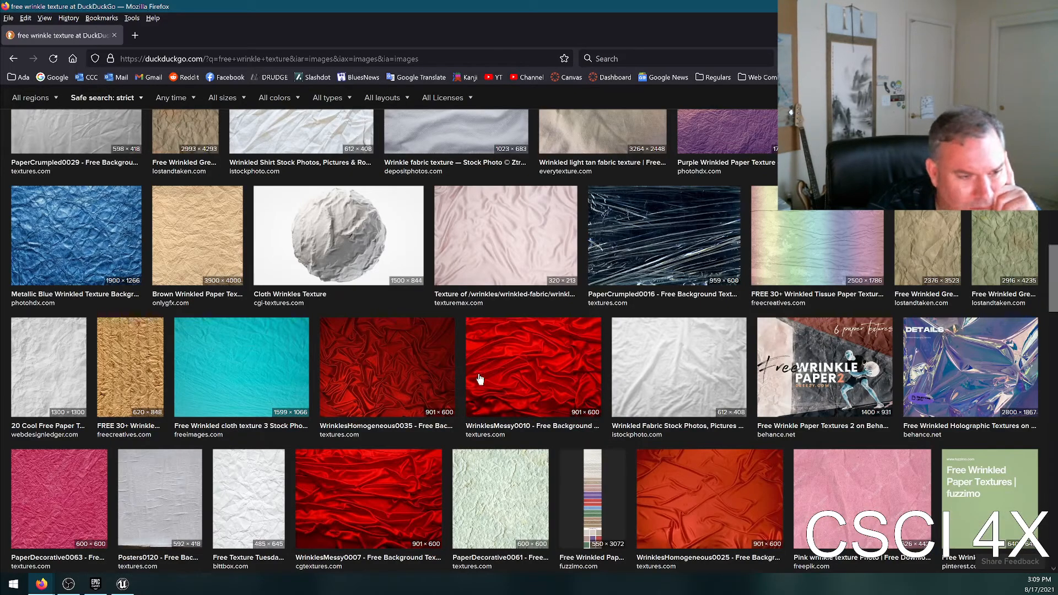
pyautogui.scroll(-8, 179, 253)
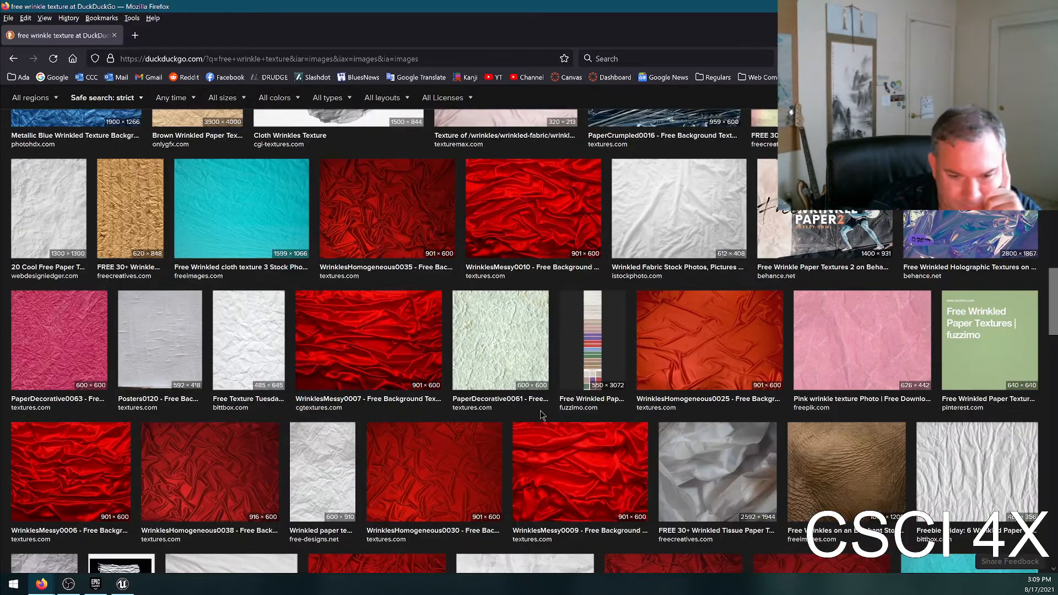
pyautogui.scroll(7, 159, 144)
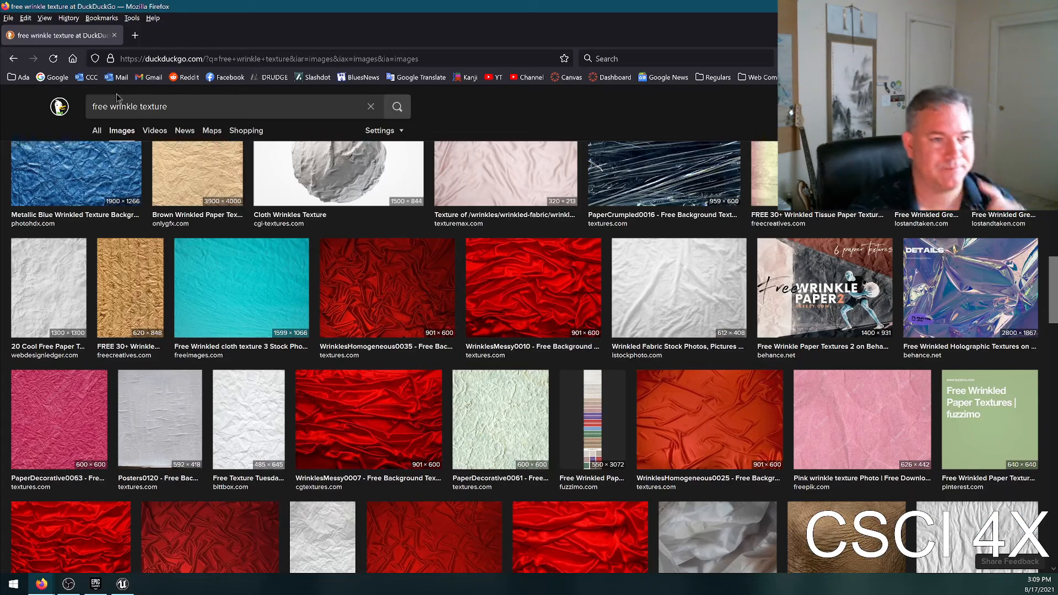
pyautogui.write('carrot')
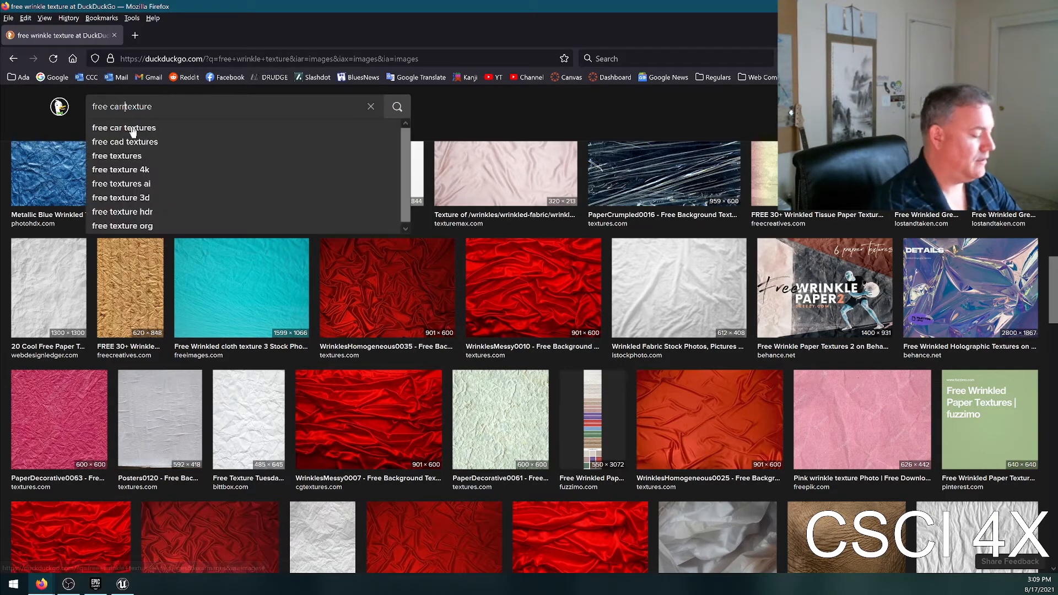
pyautogui.press('Return')
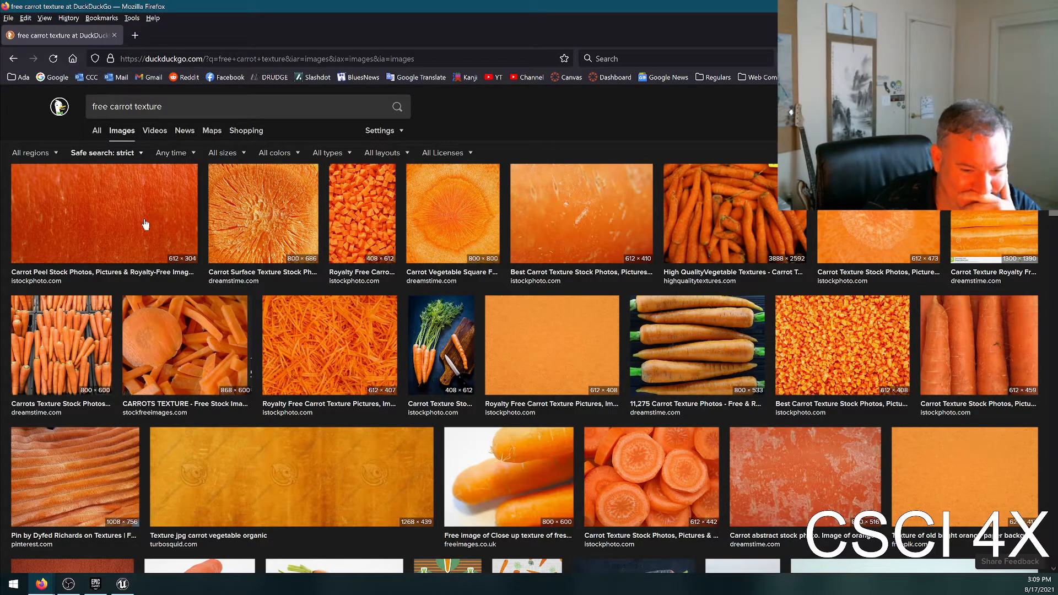
# Preview the 612 × 304 carrot peel image from istockphoto.com and save it to the Desktop as external-content.duckduckgo.com.jpg.
pyautogui.click(163, 210)
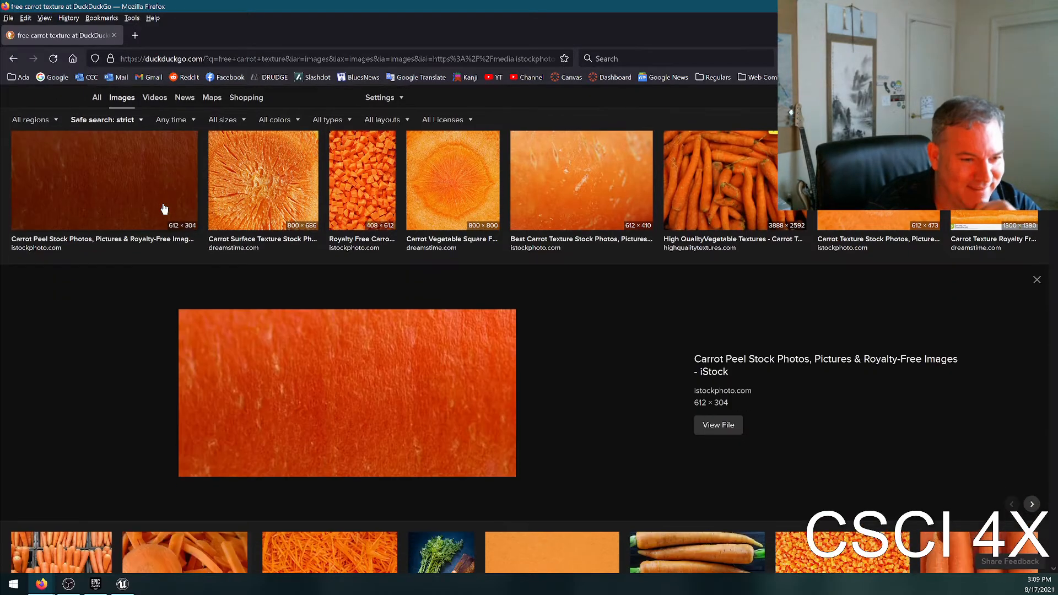
pyautogui.rightClick(365, 370)
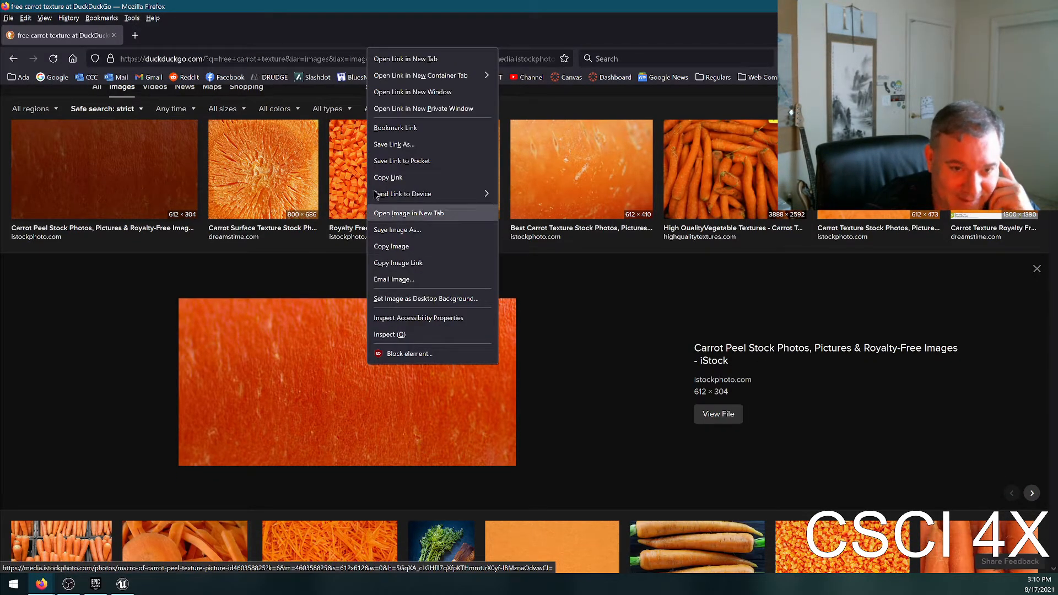
pyautogui.click(389, 234)
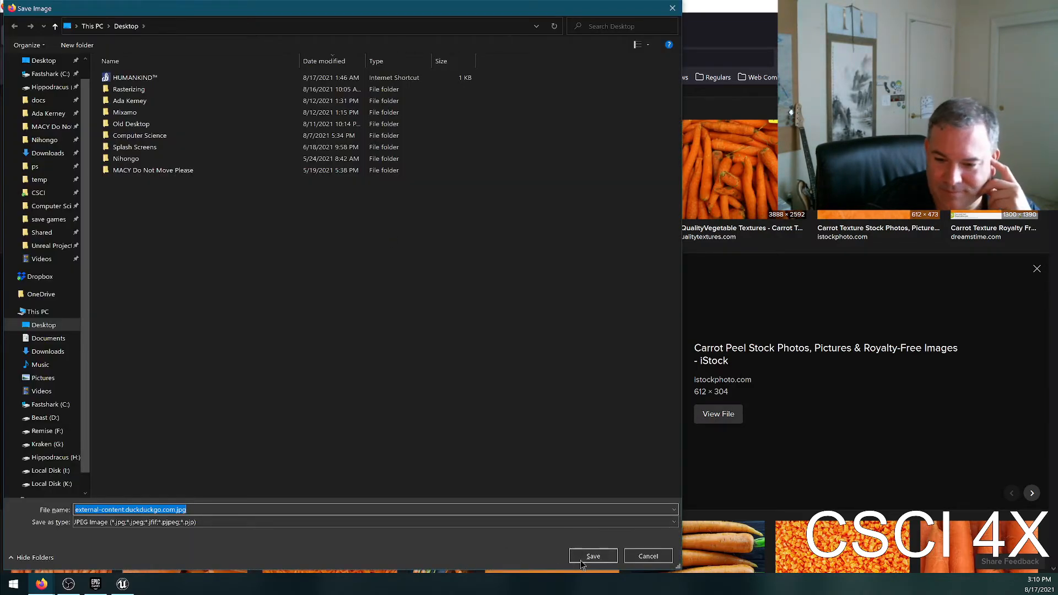
pyautogui.click(581, 559)
# Filter the "free carrot texture" image results by the All Creative Commons license.
pyautogui.scroll(1, 691, 247)
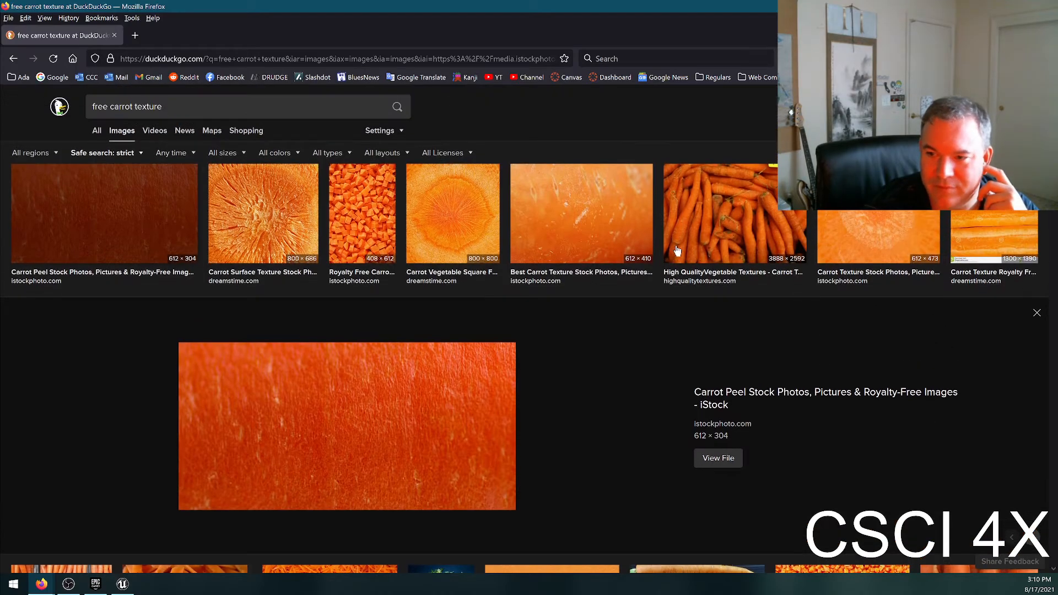
pyautogui.click(390, 130)
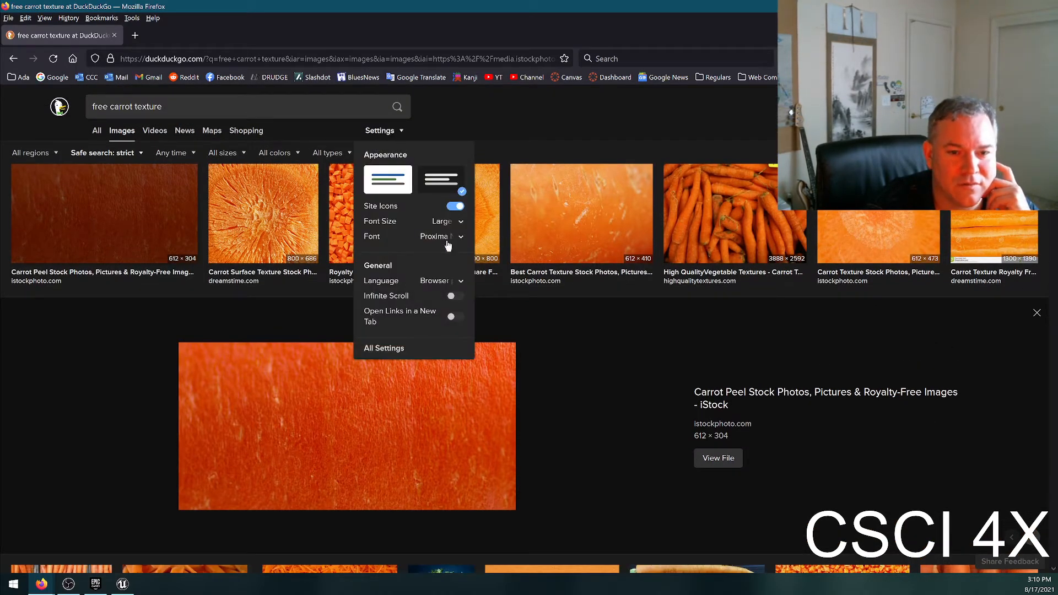
pyautogui.click(606, 355)
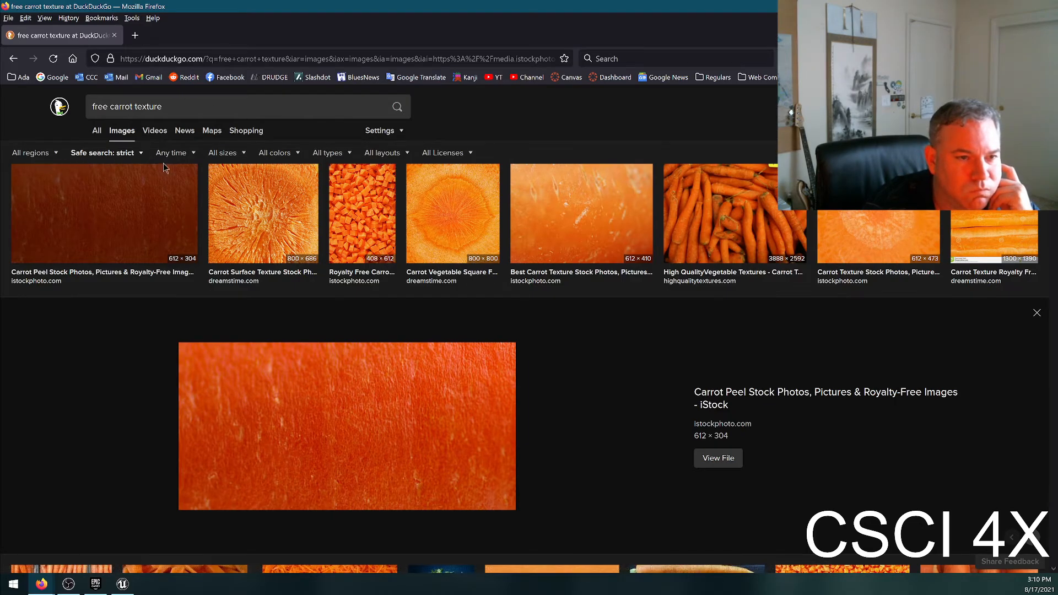
pyautogui.click(444, 153)
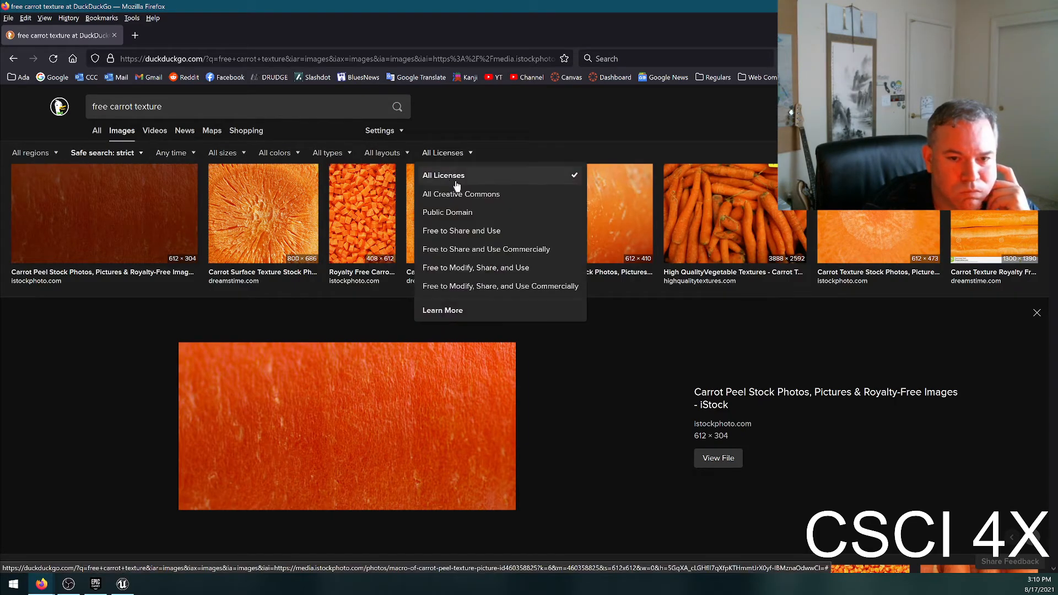
pyautogui.click(456, 192)
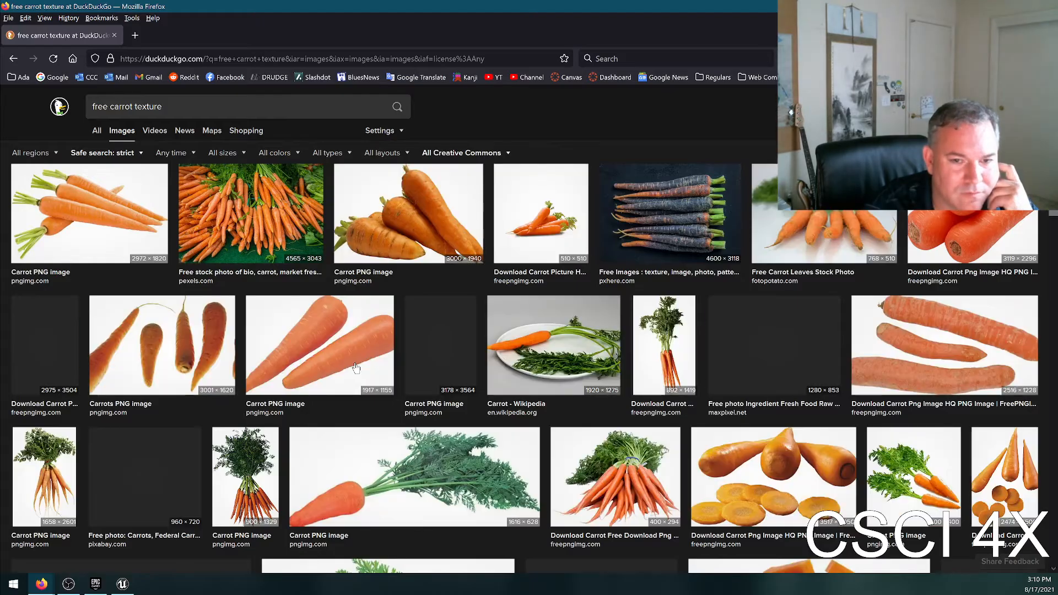
# Look through the Creative Commons carrot images for a usable surface texture, and close the browser tab.
pyautogui.scroll(-3, 646, 364)
pyautogui.scroll(-10, 646, 364)
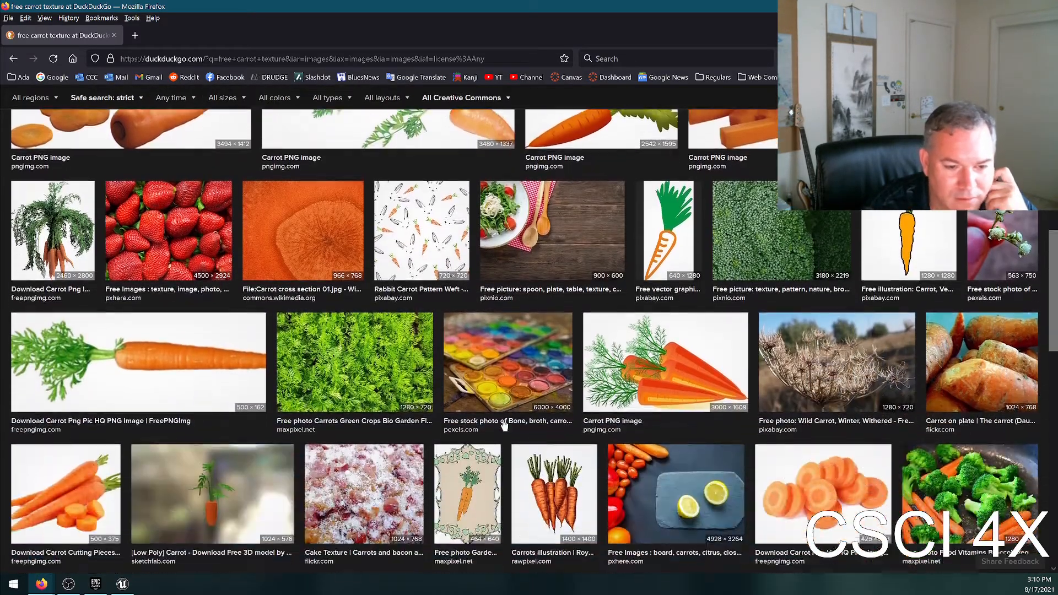
pyautogui.scroll(-10, 425, 401)
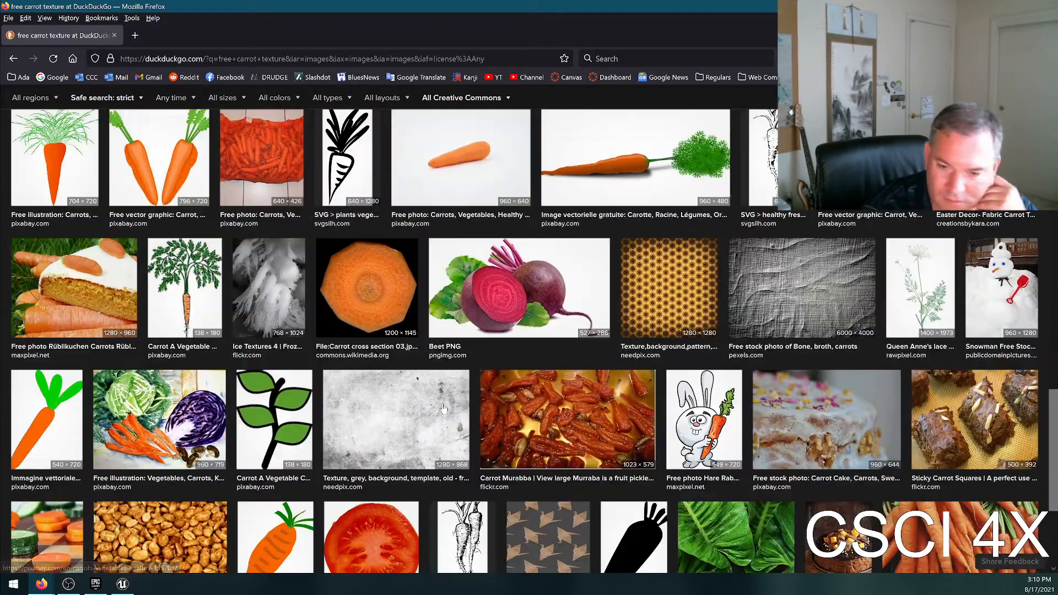
pyautogui.scroll(-10, 530, 413)
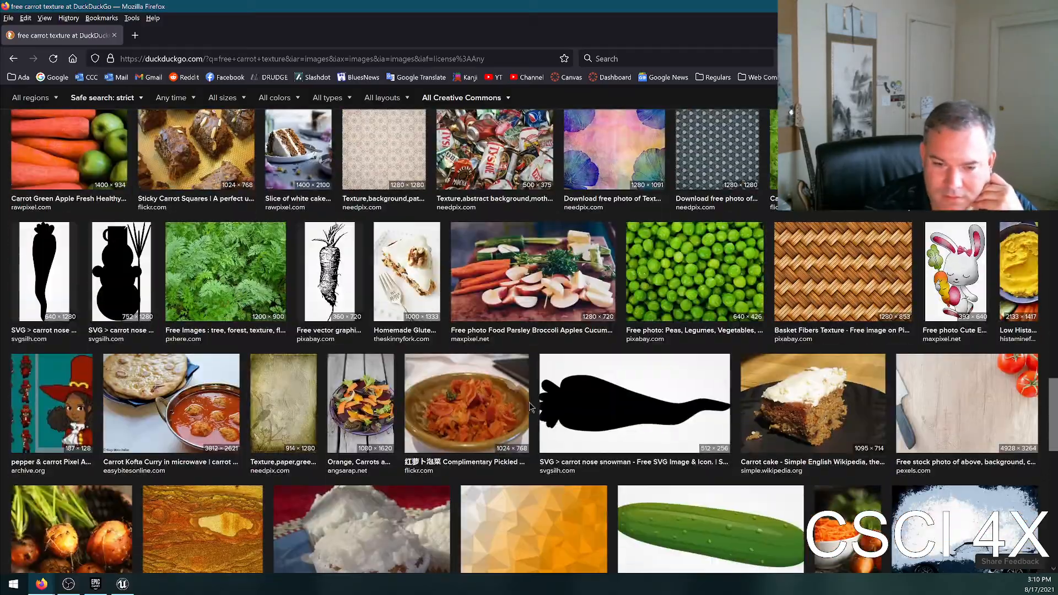
pyautogui.scroll(-10, 514, 426)
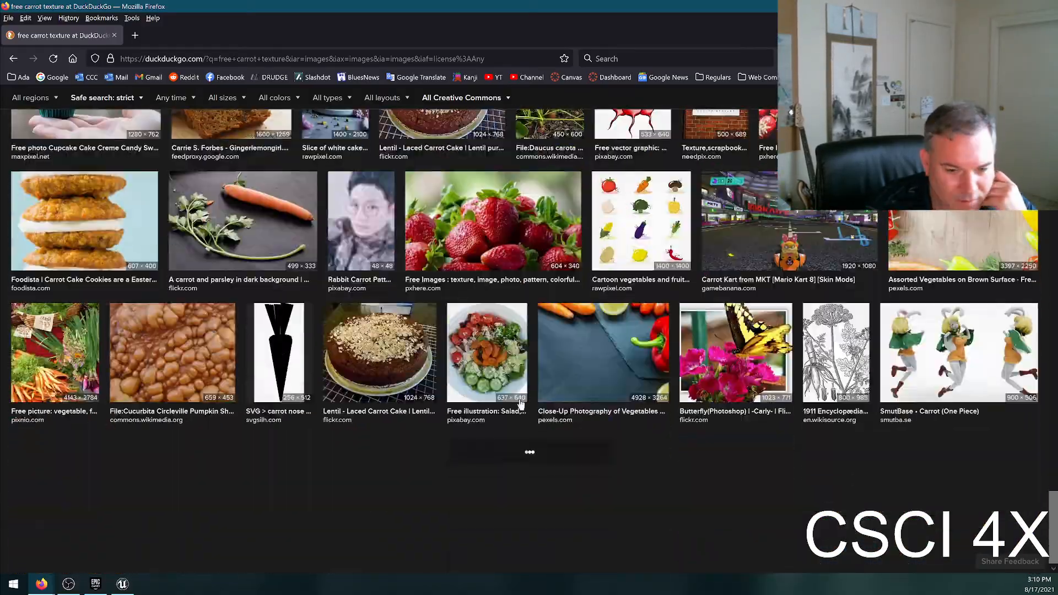
pyautogui.scroll(-10, 561, 353)
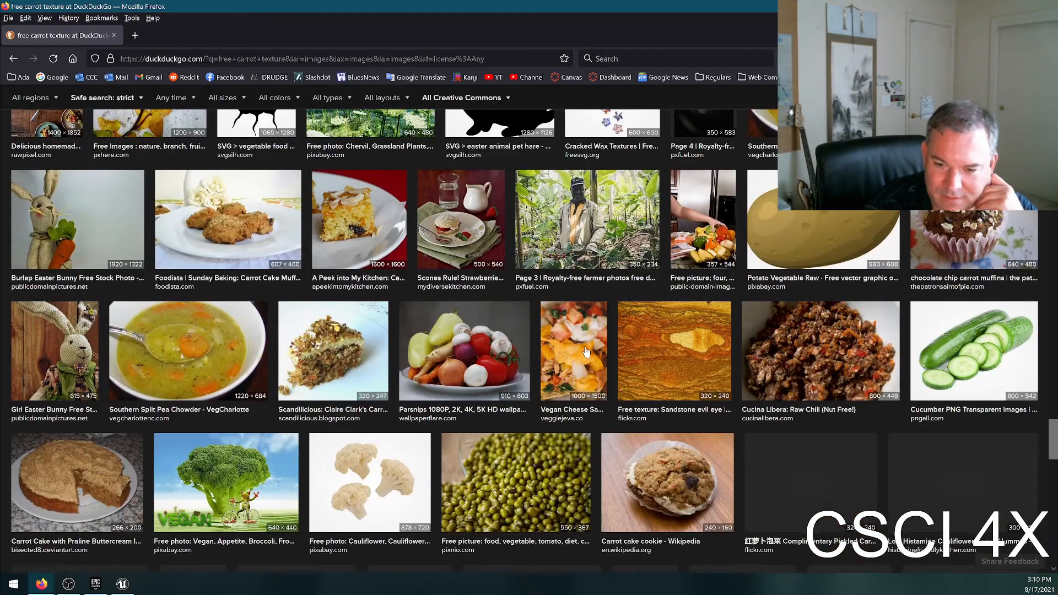
pyautogui.scroll(-7, 573, 347)
pyautogui.scroll(-10, 590, 354)
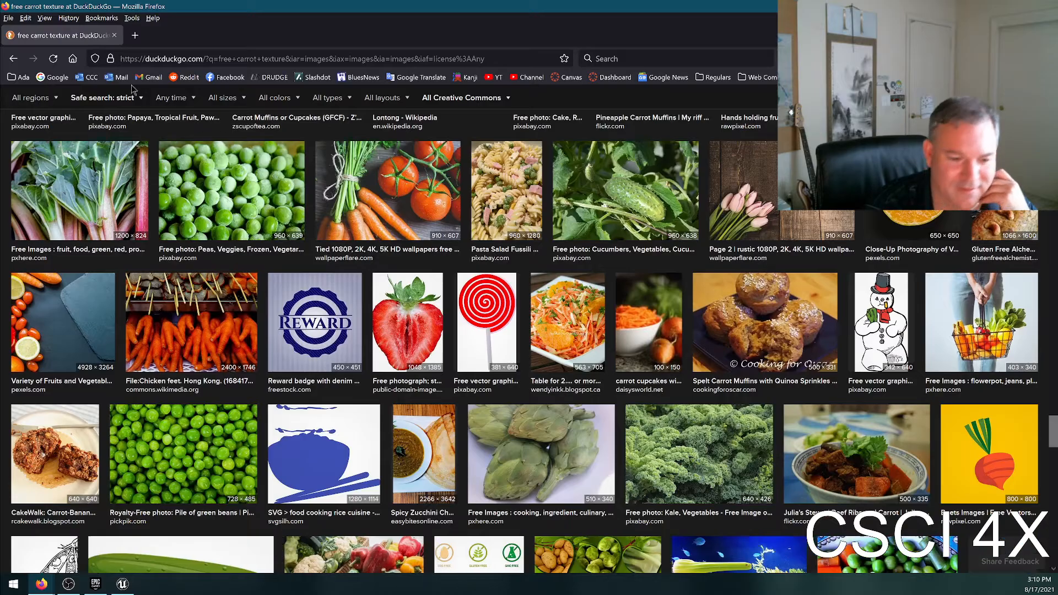
pyautogui.click(114, 35)
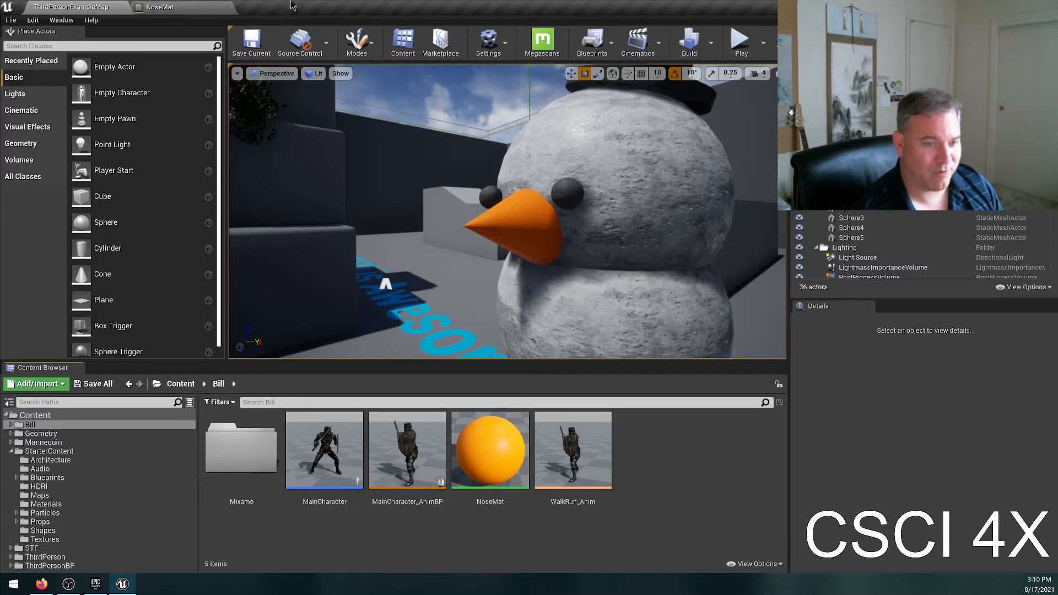
# Import the saved carrot peel image from the desktop into the project's Bill content folder.
pyautogui.moveTo(261, 8); pyautogui.dragTo(405, 76)
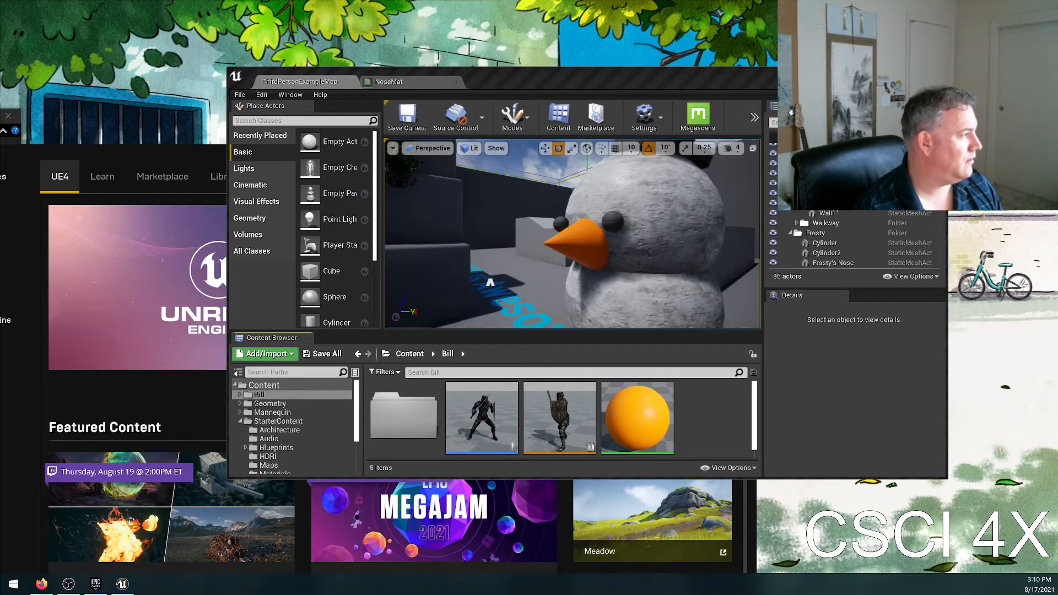
pyautogui.moveTo(736, 377); pyautogui.dragTo(711, 408)
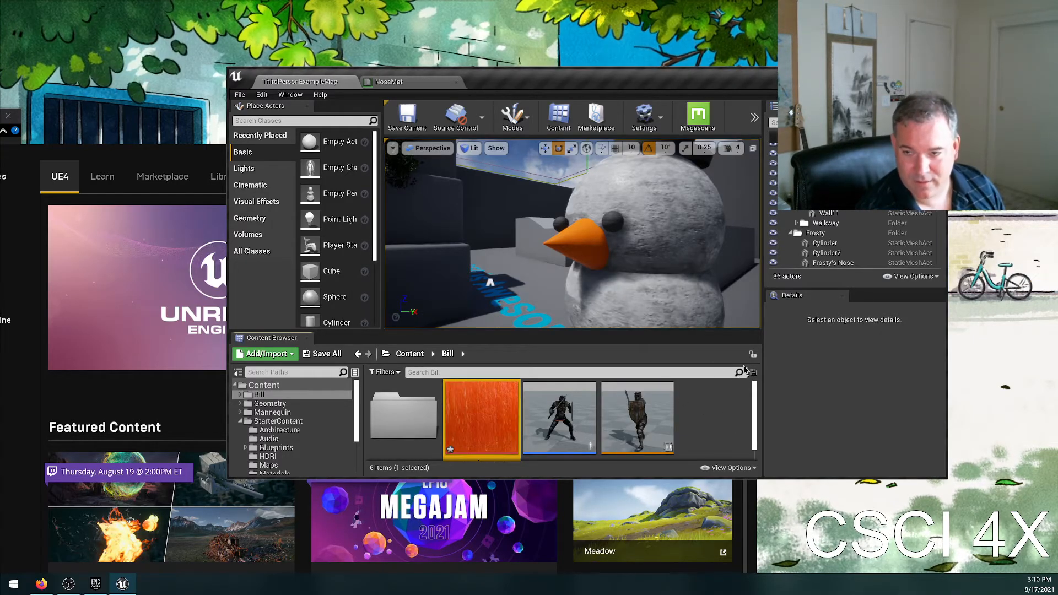
pyautogui.doubleClick(703, 88)
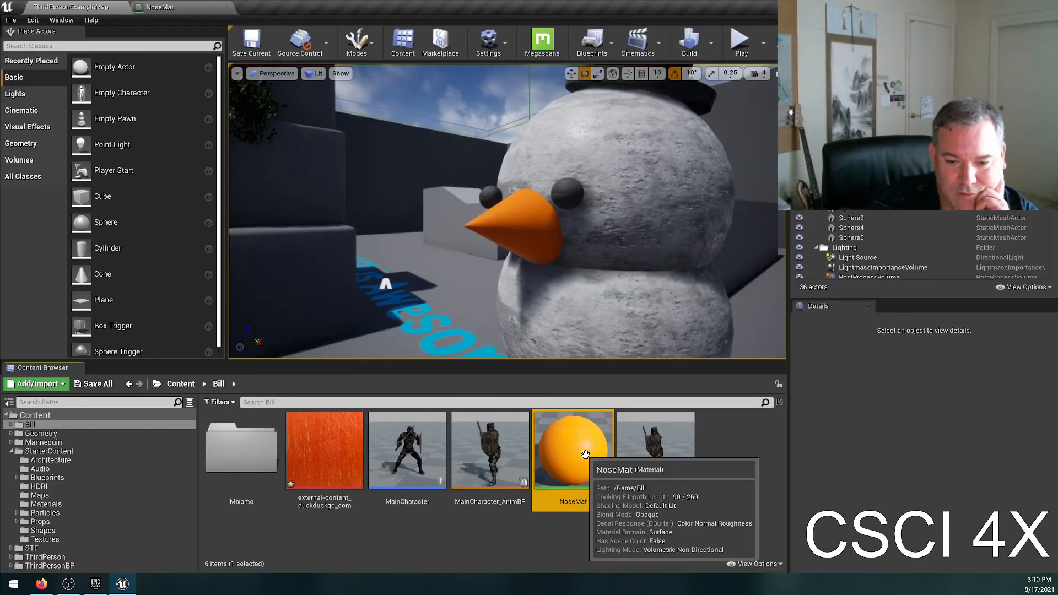
# Open NoseMat in the material editor, detach it into its own window and arrange it beside the level editor.
pyautogui.doubleClick(577, 419)
pyautogui.moveTo(477, 17); pyautogui.dragTo(403, 38)
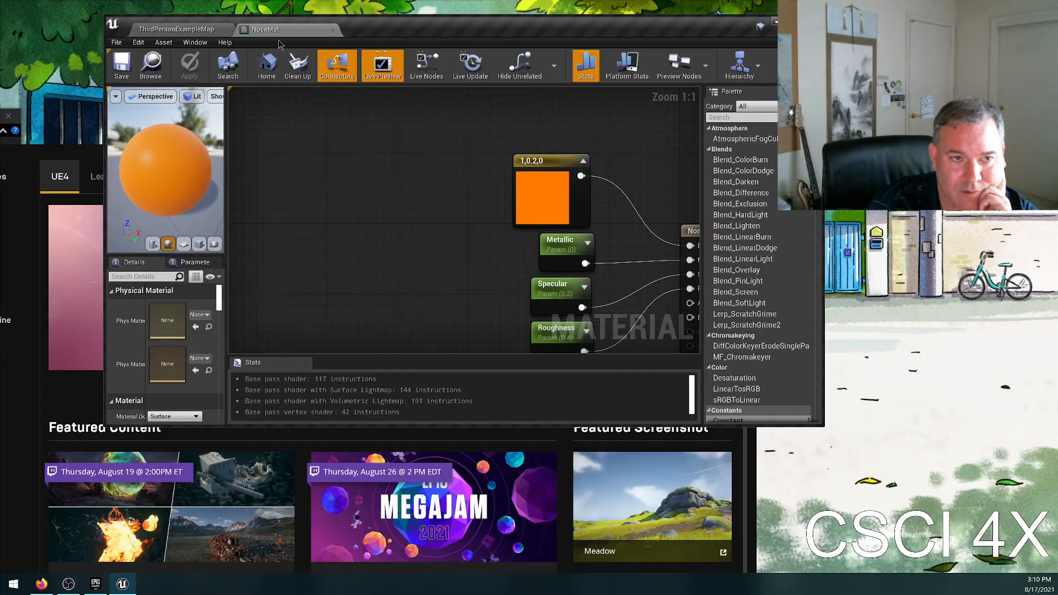
pyautogui.moveTo(284, 33); pyautogui.dragTo(692, 239)
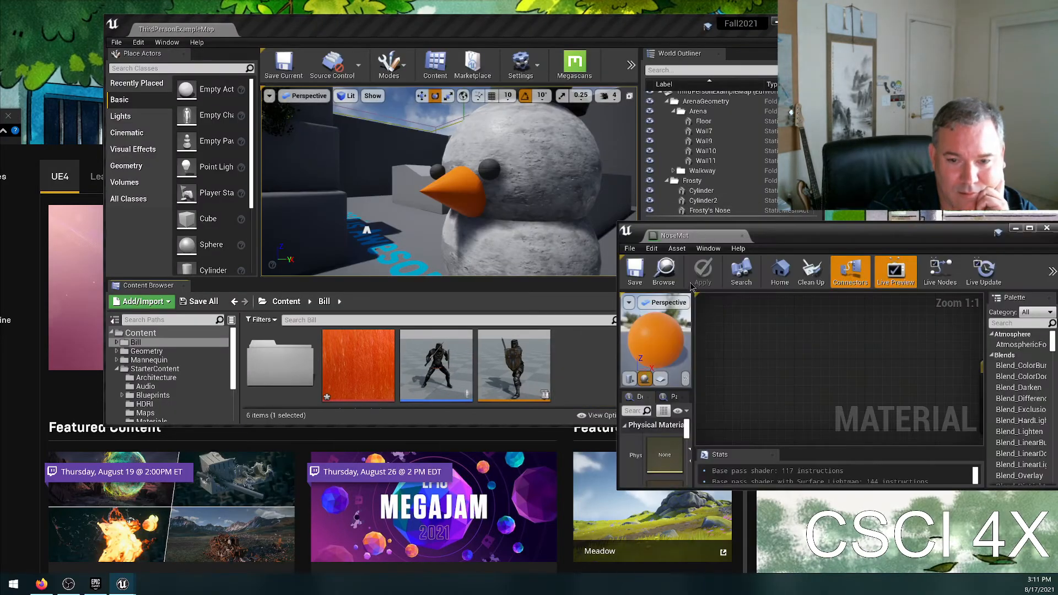
pyautogui.moveTo(799, 246); pyautogui.dragTo(1055, 502)
pyautogui.moveTo(373, 43); pyautogui.dragTo(1, 190)
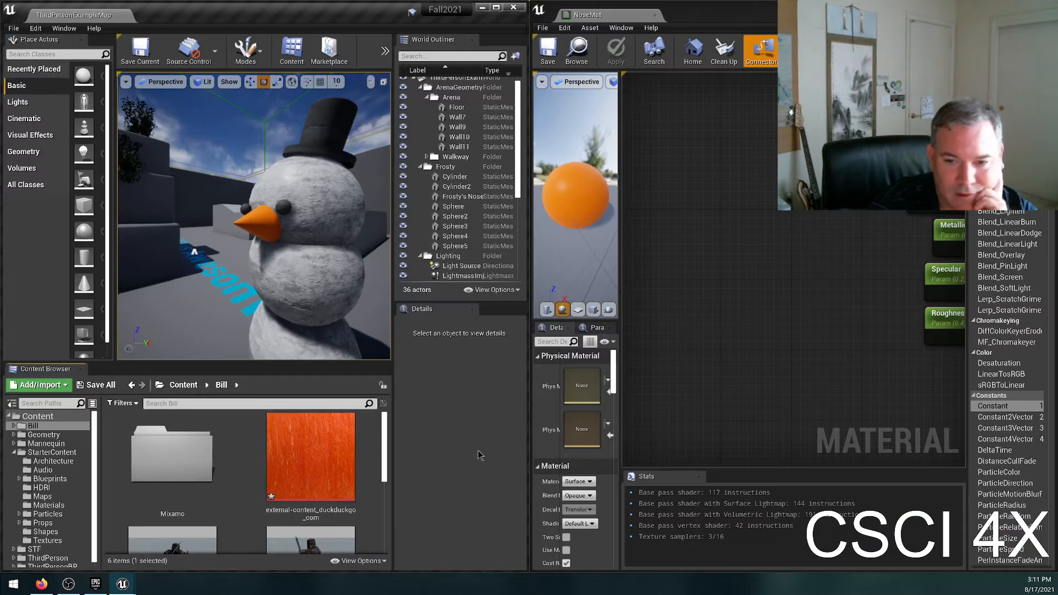
# Add the imported carrot texture to the NoseMat graph as a Texture Sample beside the orange color constant.
pyautogui.moveTo(310, 456); pyautogui.dragTo(746, 317)
pyautogui.moveTo(833, 232); pyautogui.dragTo(668, 251, button='right')
pyautogui.scroll(-2, 765, 232)
pyautogui.moveTo(649, 305); pyautogui.dragTo(669, 158)
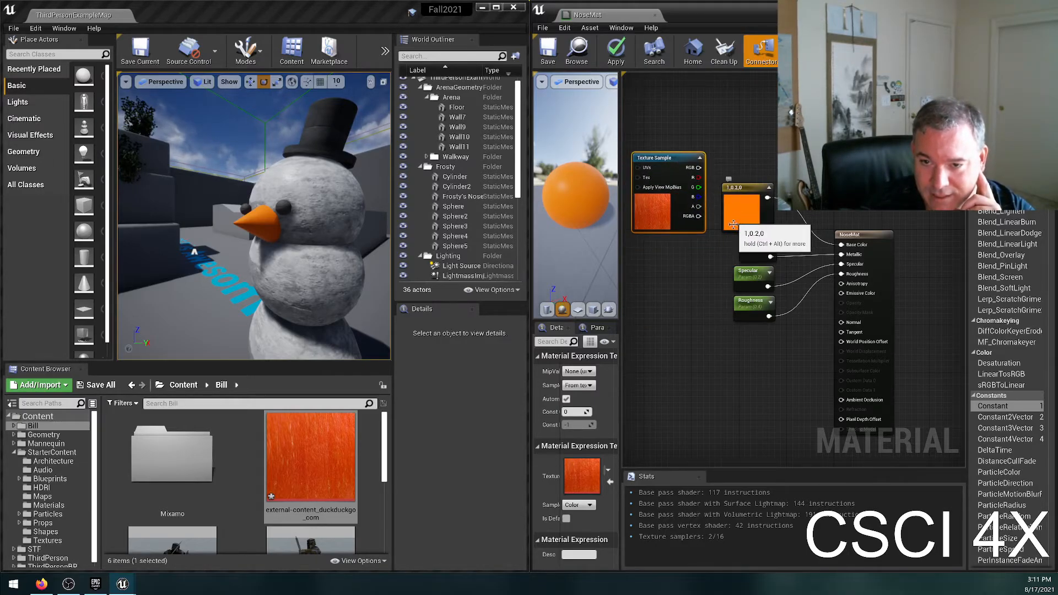
# Delete the 1,0.2,0 color constant and connect the Texture Sample's RGB output to NoseMat's Base Color.
pyautogui.click(727, 204)
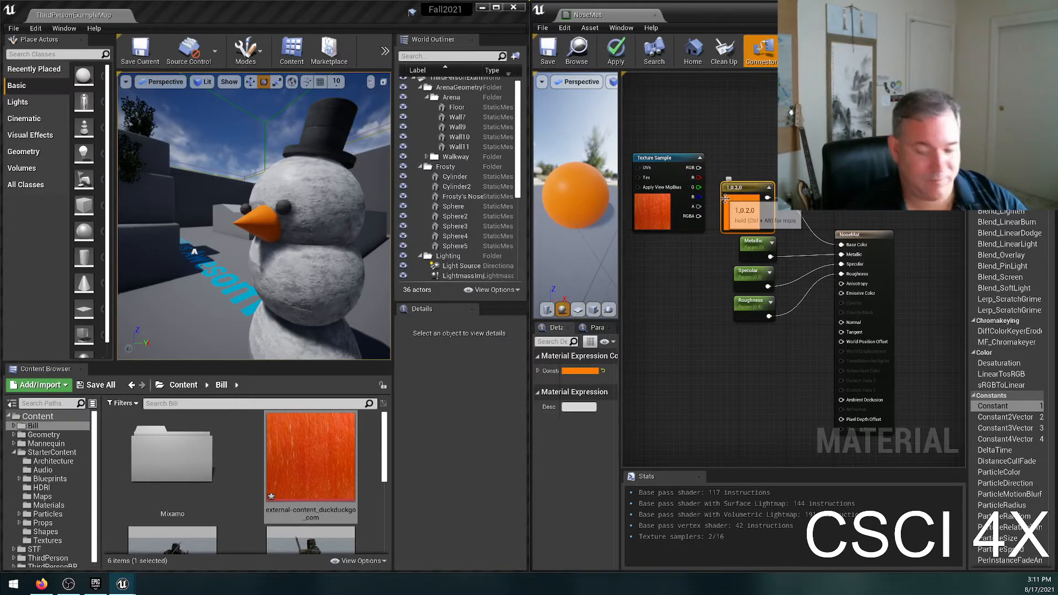
pyautogui.press('Delete')
pyautogui.moveTo(676, 159); pyautogui.dragTo(746, 160)
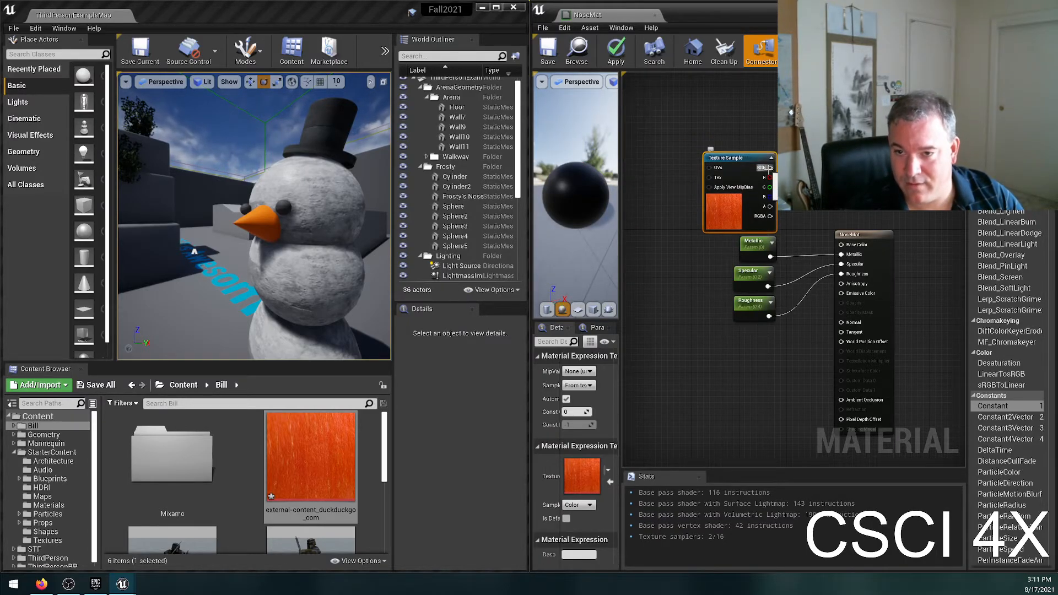
pyautogui.moveTo(845, 248); pyautogui.dragTo(843, 246)
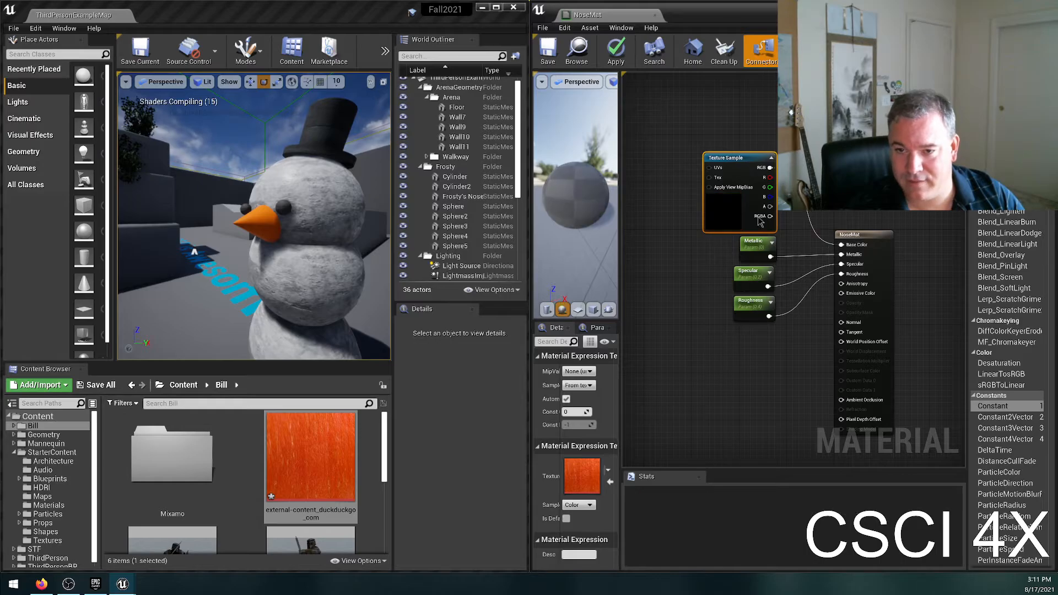
# Save NoseMat and inspect the carrot texture on the snowman's nose up close in the level viewport.
pyautogui.scroll(2, 756, 209)
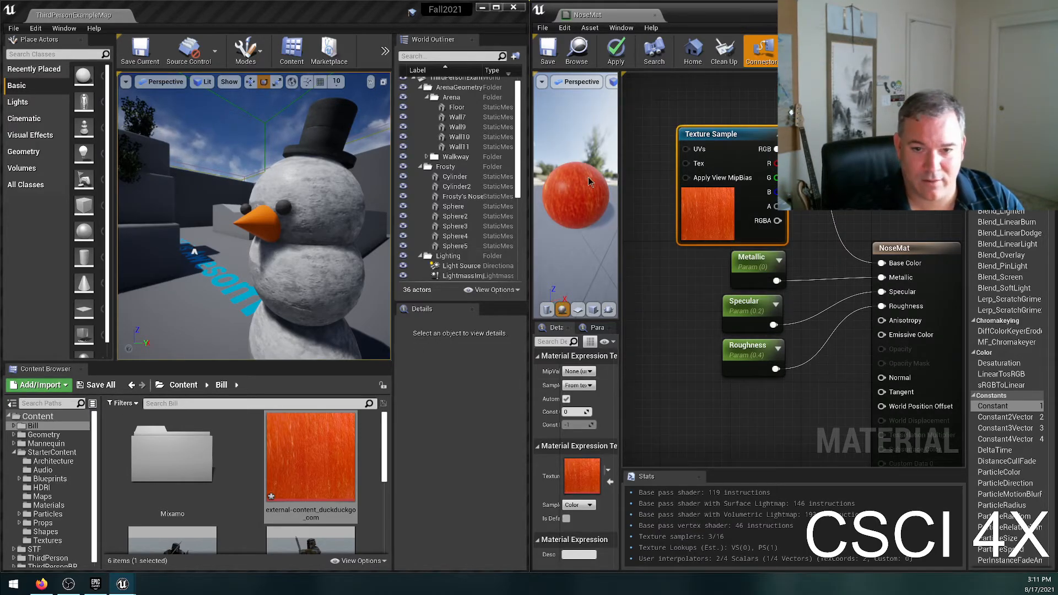
pyautogui.click(547, 51)
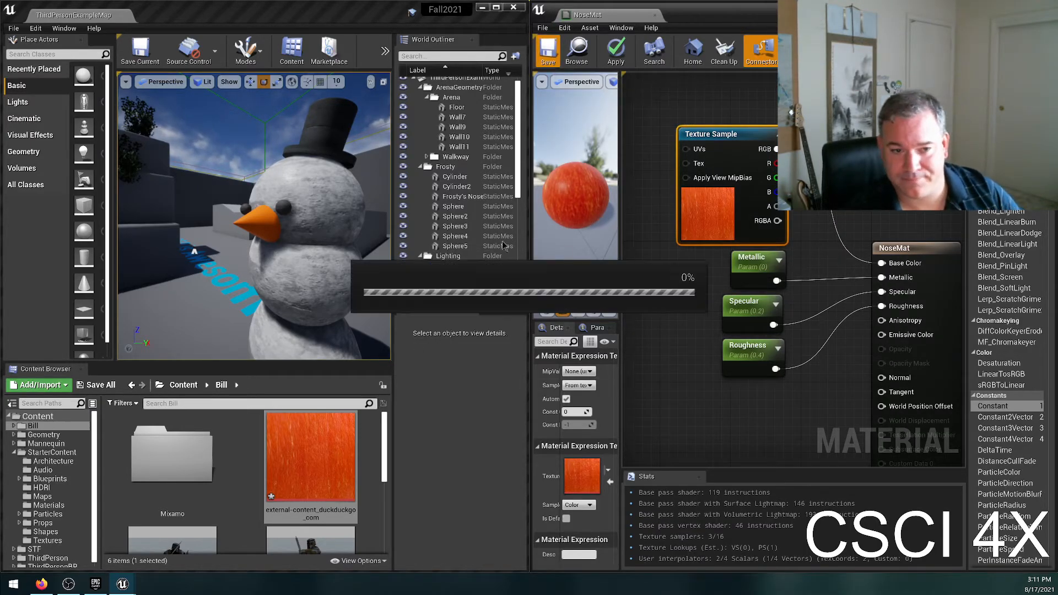
pyautogui.press('w')
pyautogui.moveTo(288, 224)
pyautogui.mouseDown(button='right')
pyautogui.moveTo(279, 219)
pyautogui.moveTo(303, 209)
pyautogui.moveTo(292, 207)
pyautogui.mouseUp(button='right')
pyautogui.press('s')
pyautogui.press('w')
pyautogui.moveTo(309, 129); pyautogui.dragTo(342, 146, button='right')
pyautogui.press('s')
pyautogui.press('w')
pyautogui.press('d')
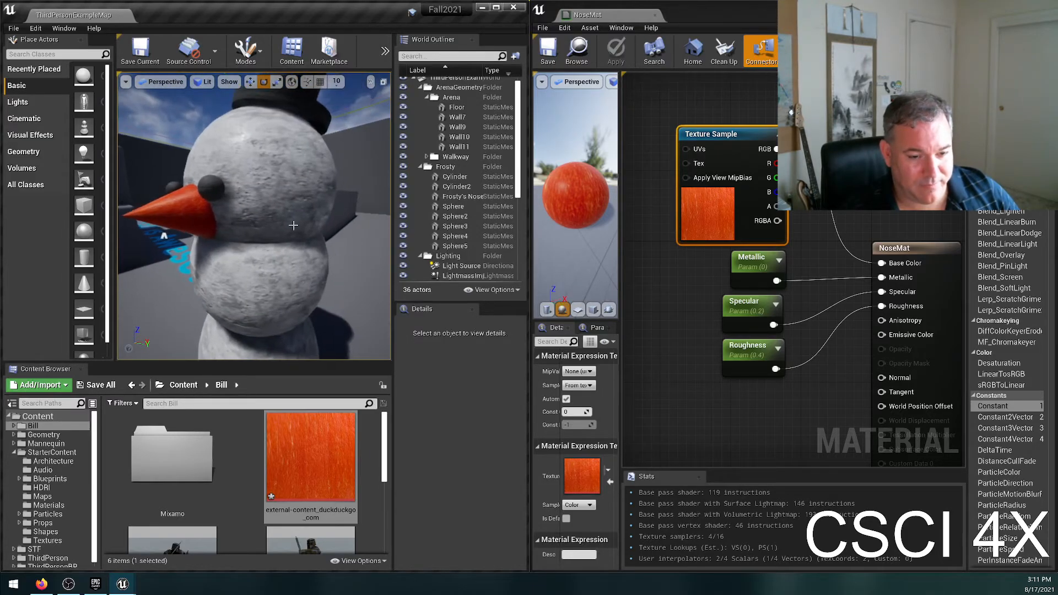
pyautogui.moveTo(297, 445); pyautogui.dragTo(300, 444)
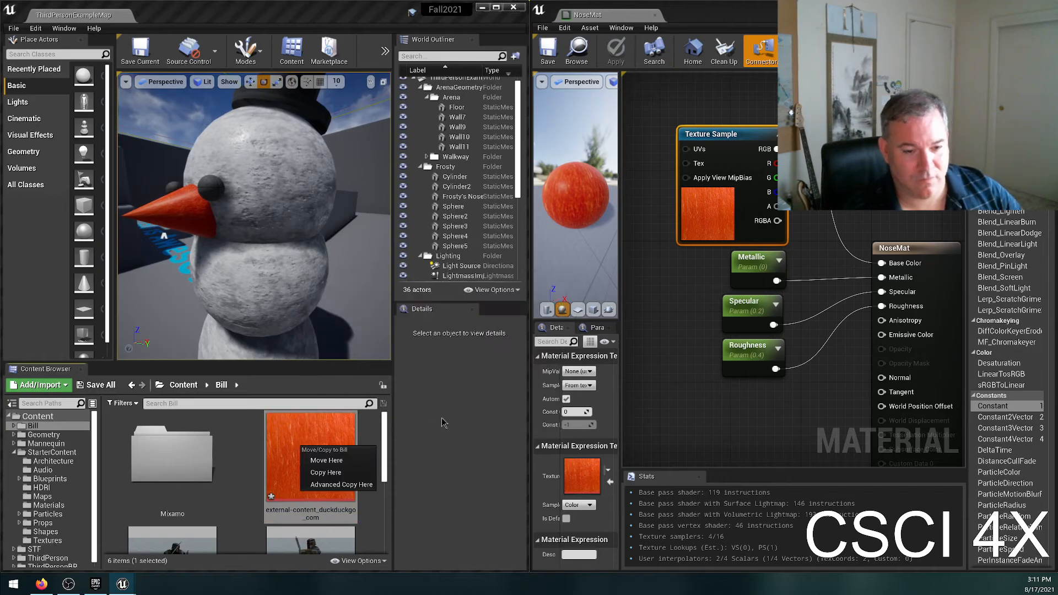
# Delete the carrot Texture Sample node from the NoseMat graph.
pyautogui.click(275, 445)
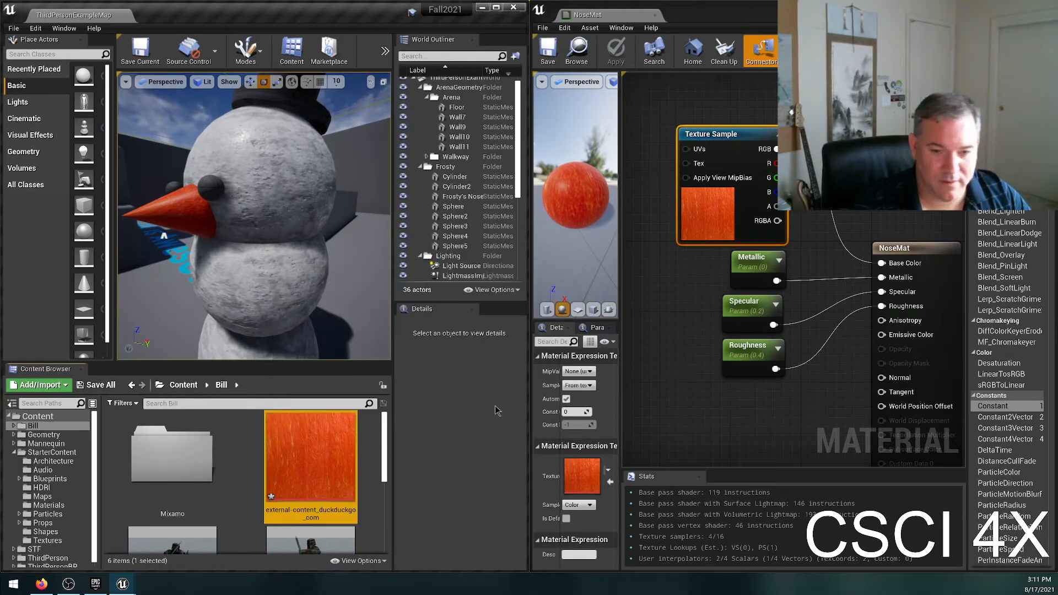
pyautogui.click(711, 139)
pyautogui.press('Delete')
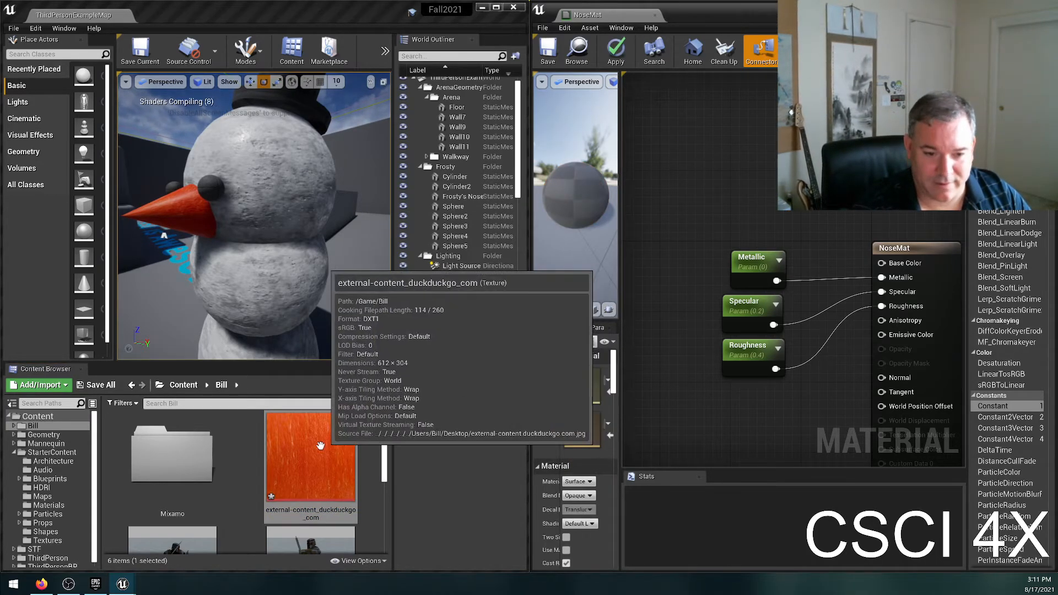
# Delete the imported carrot texture asset, replacing its references with T_Wood_Floor_Walnut_M, and apply the pending changes to NoseMat.
pyautogui.click(324, 442)
pyautogui.press('Delete')
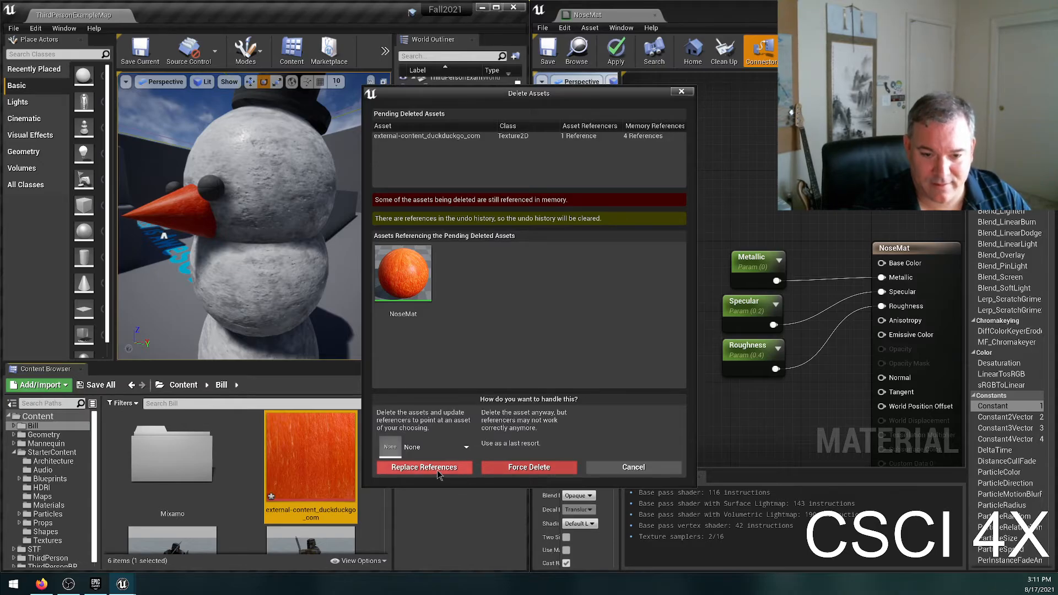
pyautogui.click(409, 453)
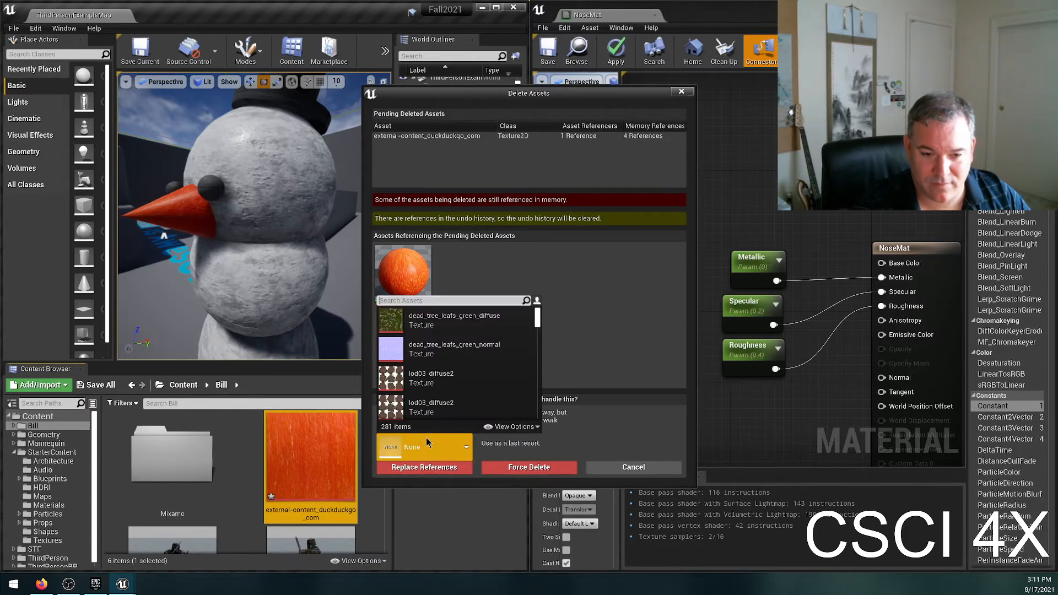
pyautogui.scroll(-5, 490, 333)
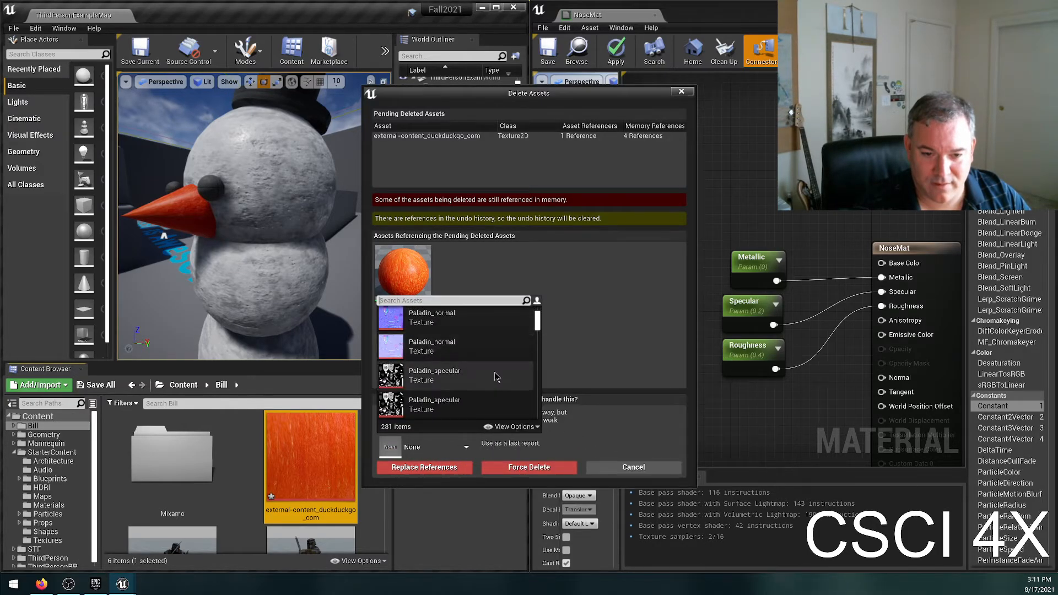
pyautogui.scroll(-5, 488, 353)
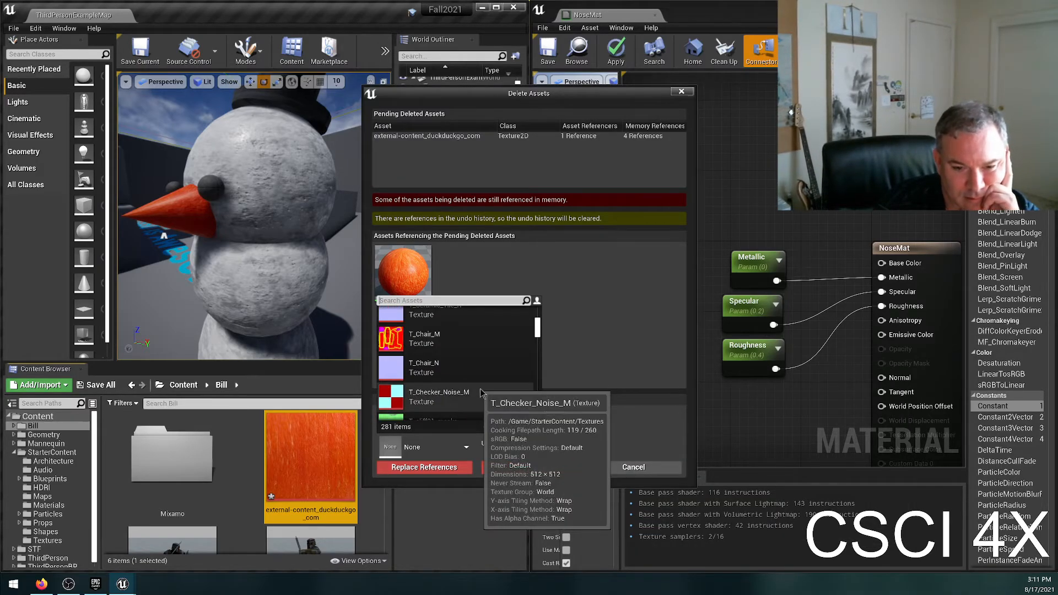
pyautogui.scroll(-5, 480, 388)
pyautogui.click(600, 425)
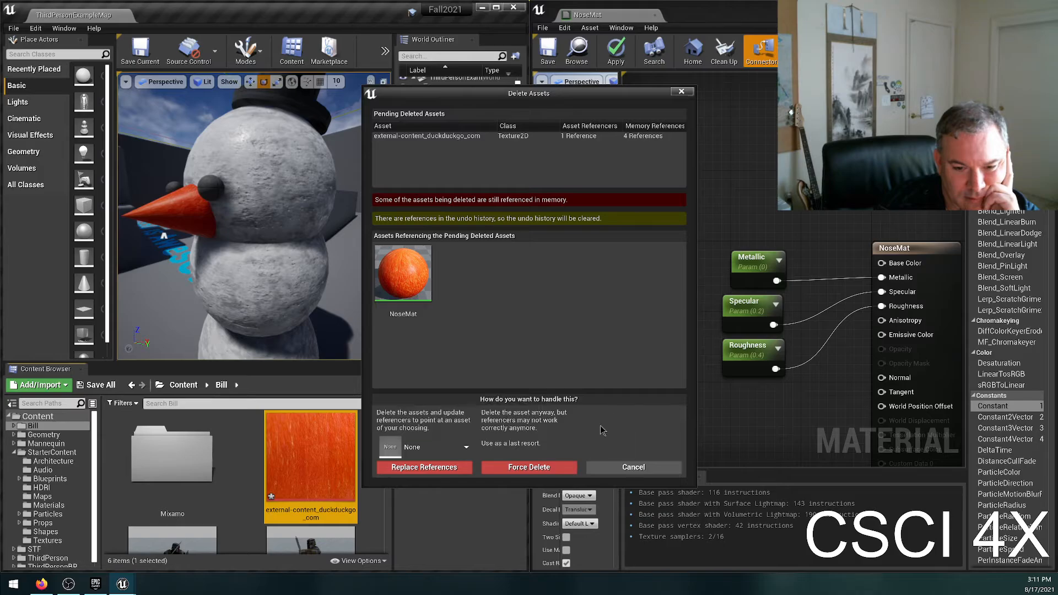
pyautogui.click(419, 447)
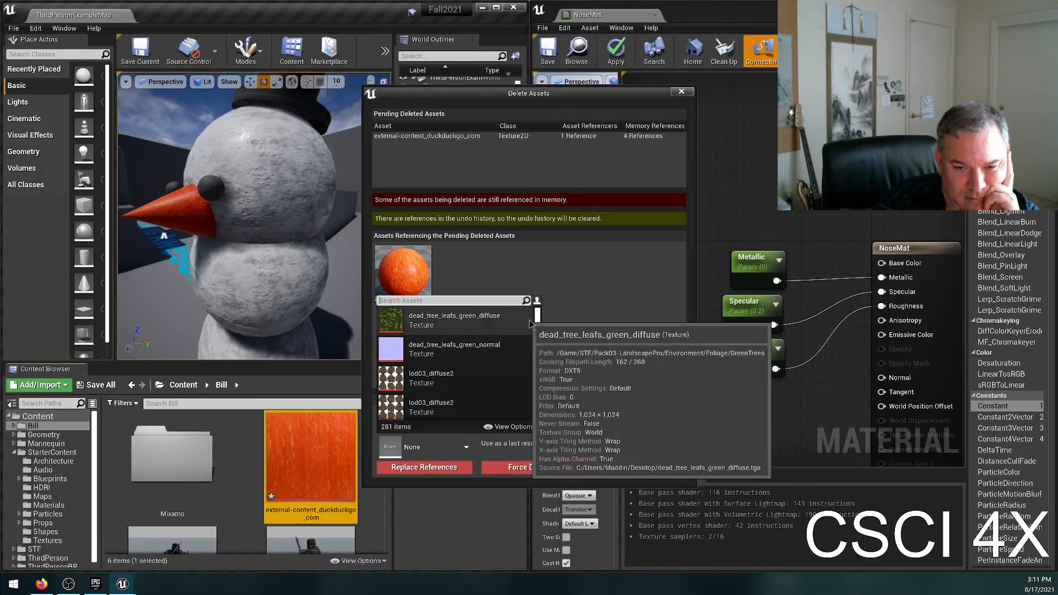
pyautogui.moveTo(538, 321); pyautogui.dragTo(541, 404)
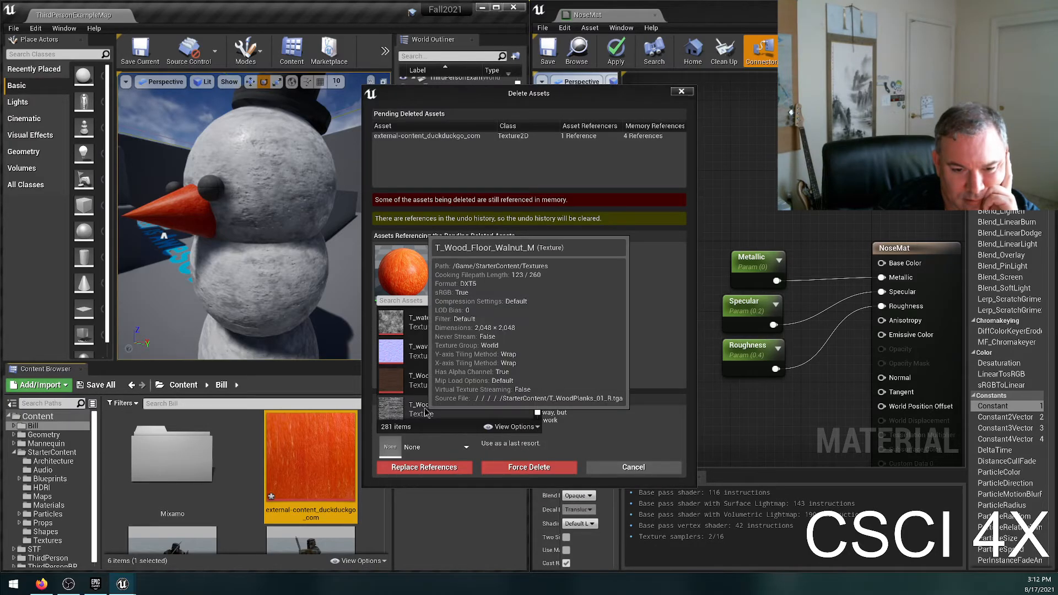
pyautogui.click(448, 408)
pyautogui.click(423, 467)
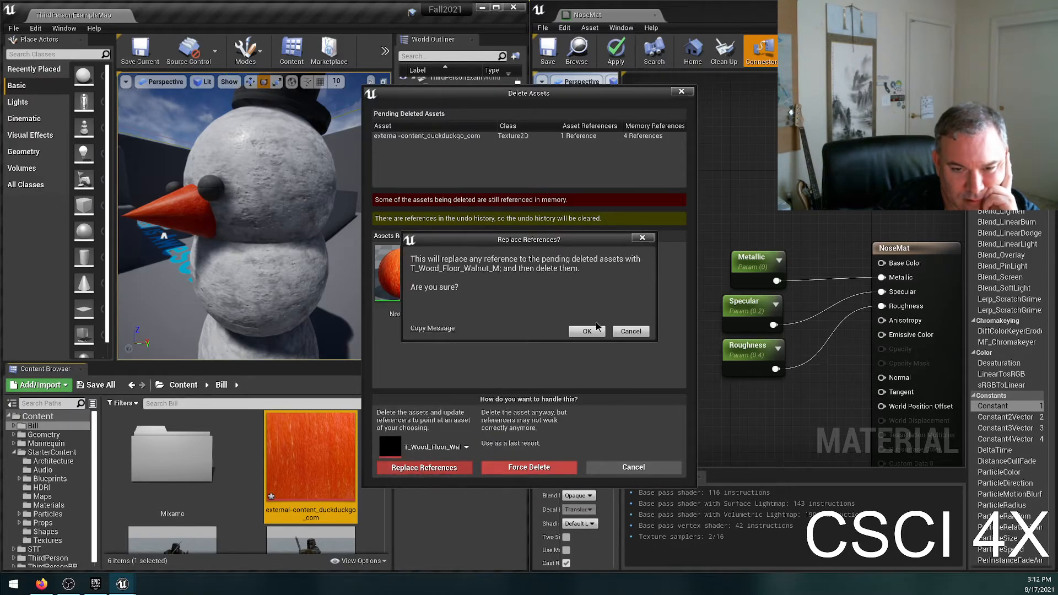
pyautogui.click(587, 330)
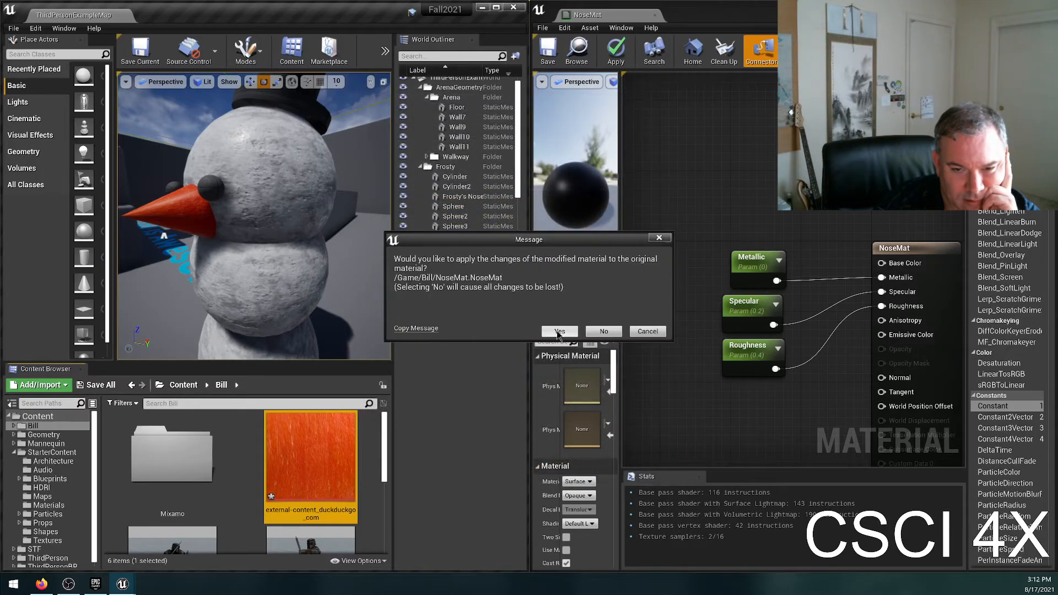
pyautogui.click(568, 331)
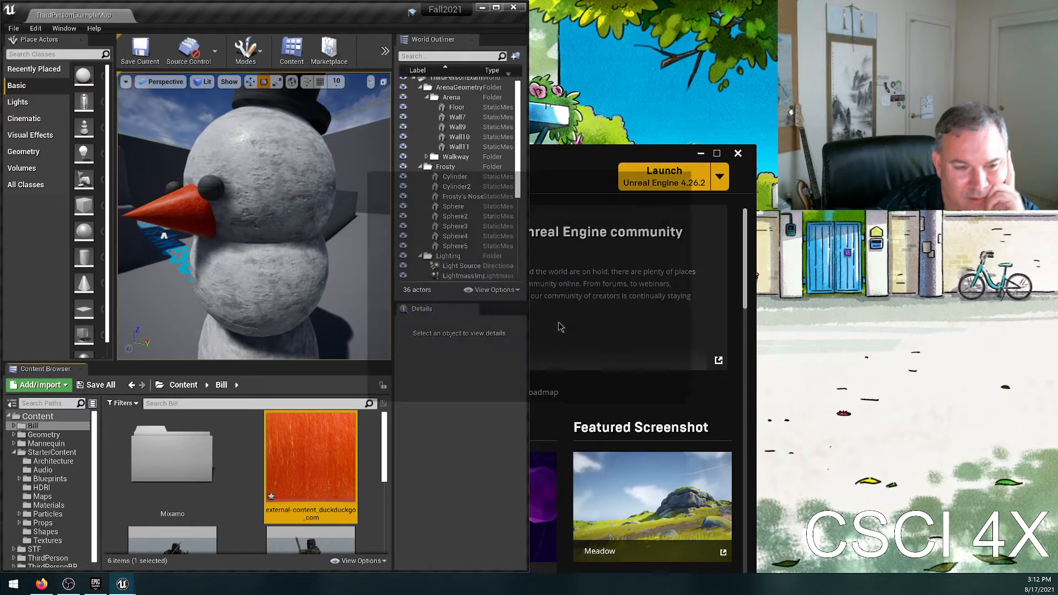
pyautogui.click(590, 395)
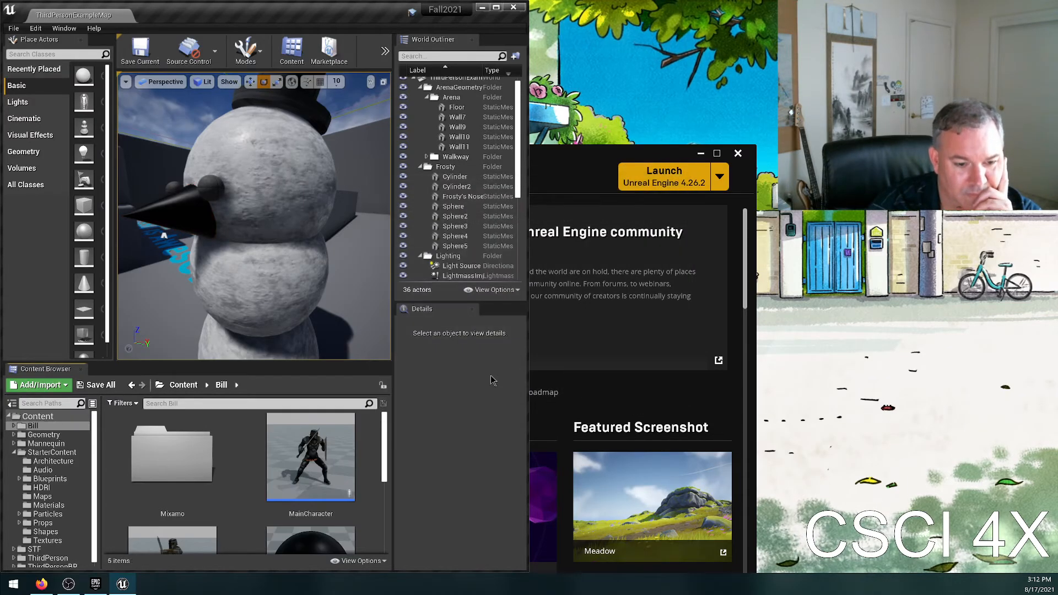
# Maximize the level editor and reopen NoseMat in a full-size material editor window.
pyautogui.click(495, 7)
pyautogui.doubleClick(487, 459)
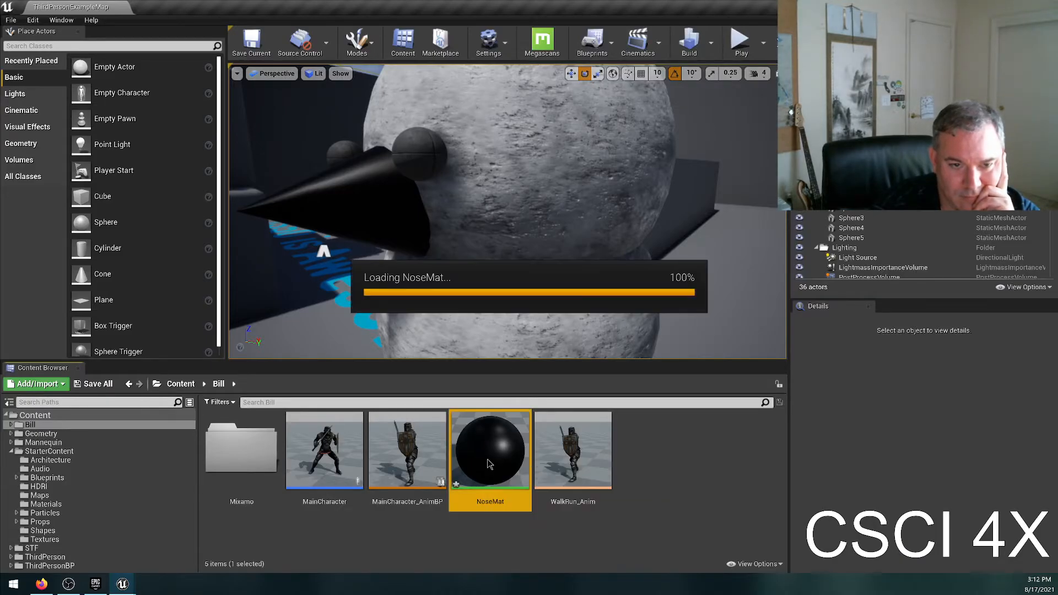
pyautogui.moveTo(828, 196); pyautogui.dragTo(633, 1)
pyautogui.moveTo(621, 201); pyautogui.dragTo(661, 312, button='right')
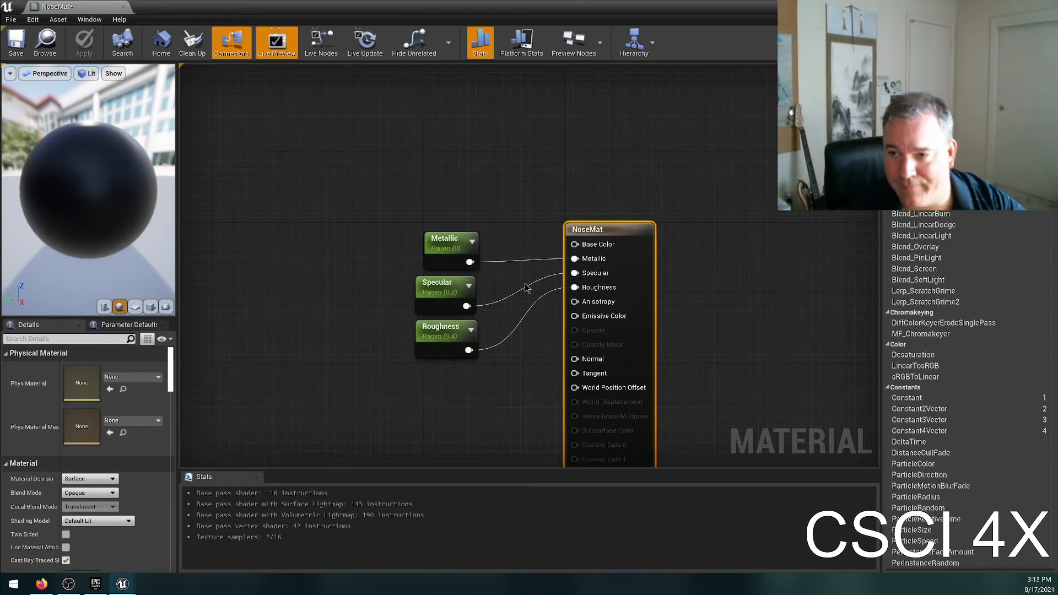
# Promote NoseMat's Base Color input to a parameter and place its node above the Metallic parameter.
pyautogui.rightClick(370, 166)
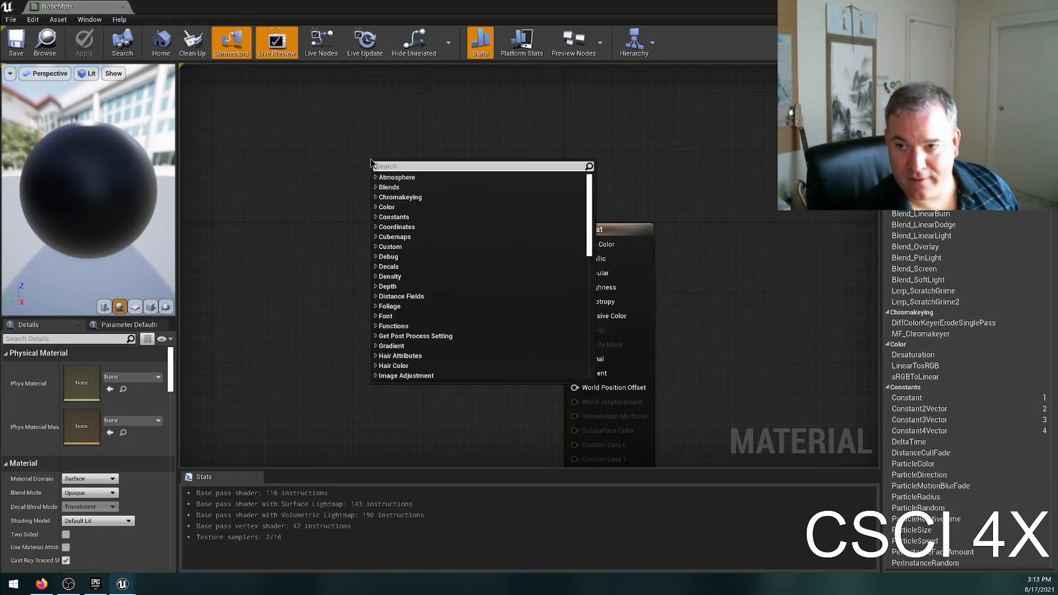
pyautogui.click(313, 165)
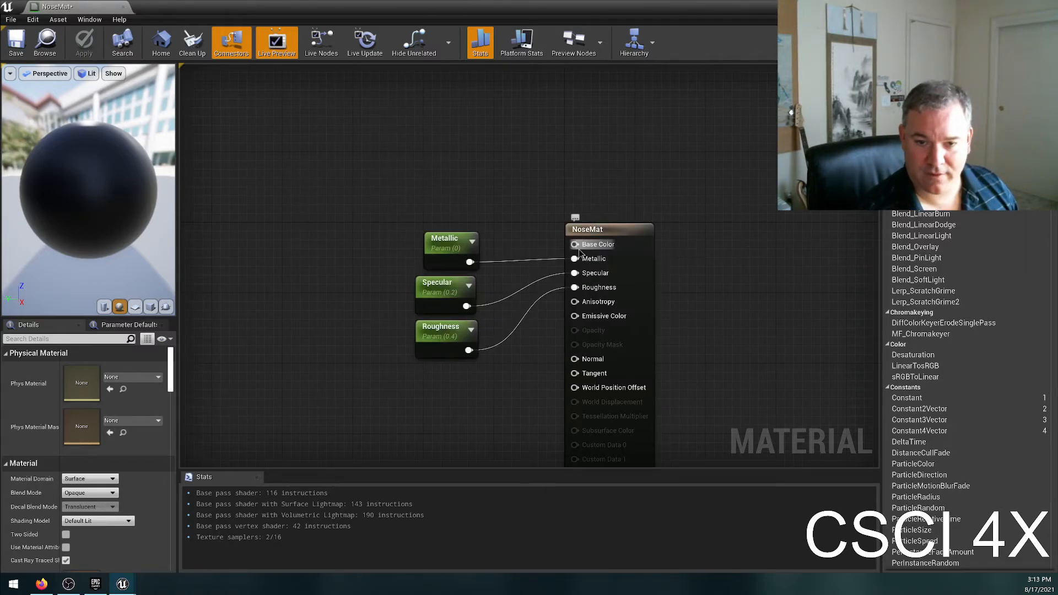
pyautogui.rightClick(606, 257)
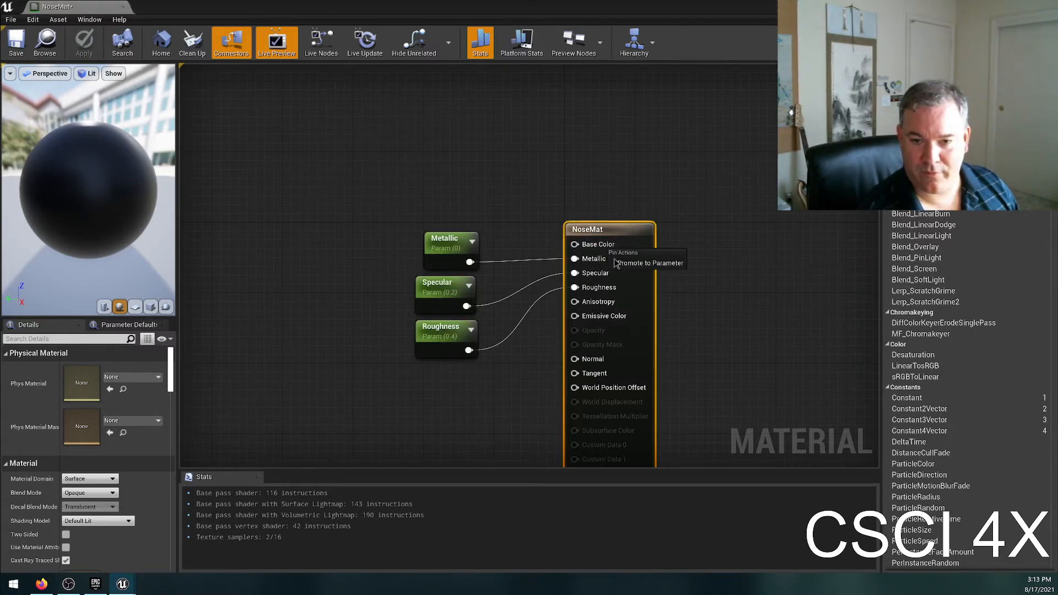
pyautogui.click(650, 263)
pyautogui.moveTo(526, 252); pyautogui.dragTo(415, 154)
# Set the Base Color parameter to orange with red 1 and green 0.2.
pyautogui.doubleClick(419, 166)
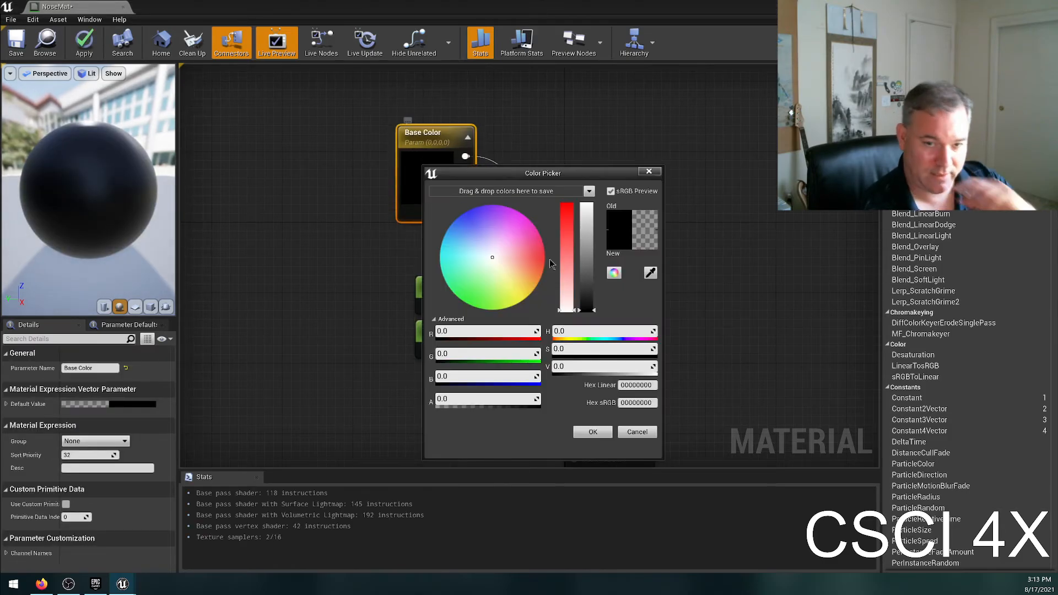
pyautogui.moveTo(500, 276); pyautogui.dragTo(537, 284)
pyautogui.click(466, 331)
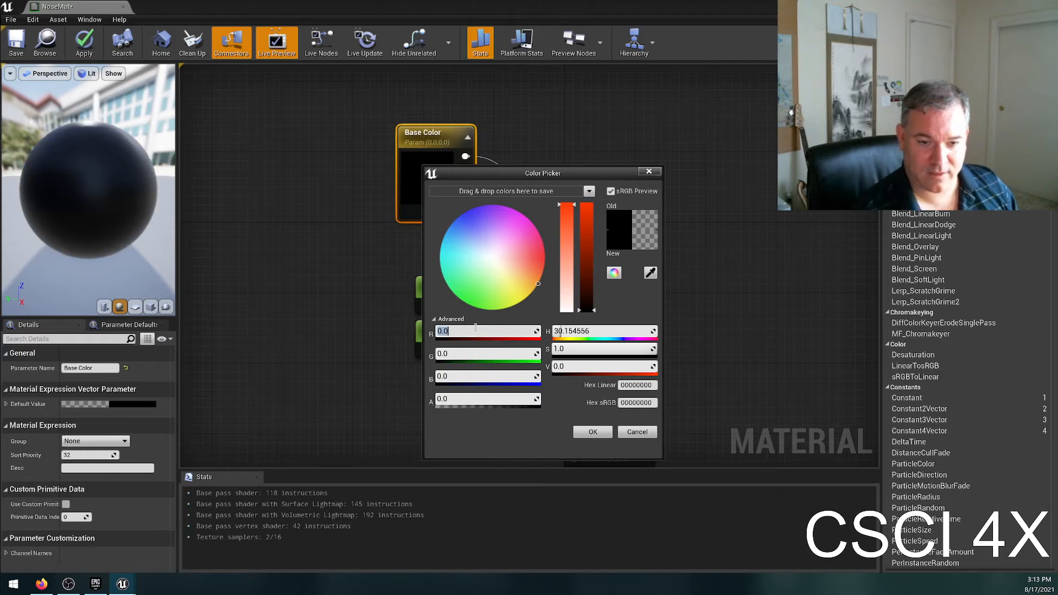
pyautogui.write('1')
pyautogui.press('Return')
pyautogui.click(456, 352)
pyautogui.write('0.2')
pyautogui.press('Return')
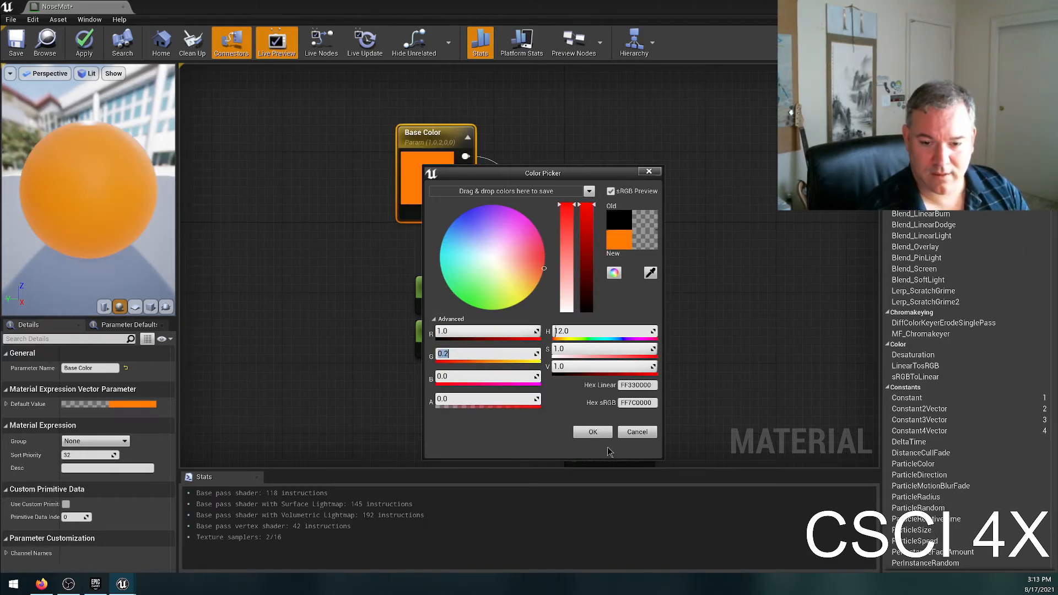
pyautogui.click(593, 433)
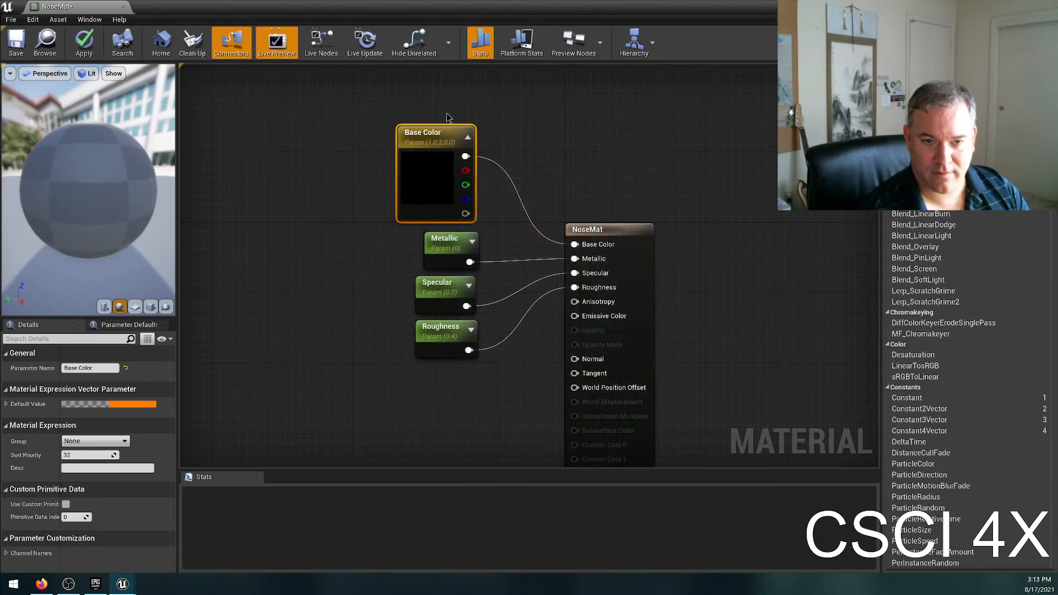
# Line up the Base Color node directly above the Metallic, Specular and Roughness parameters and deselect it.
pyautogui.moveTo(434, 139); pyautogui.dragTo(381, 121)
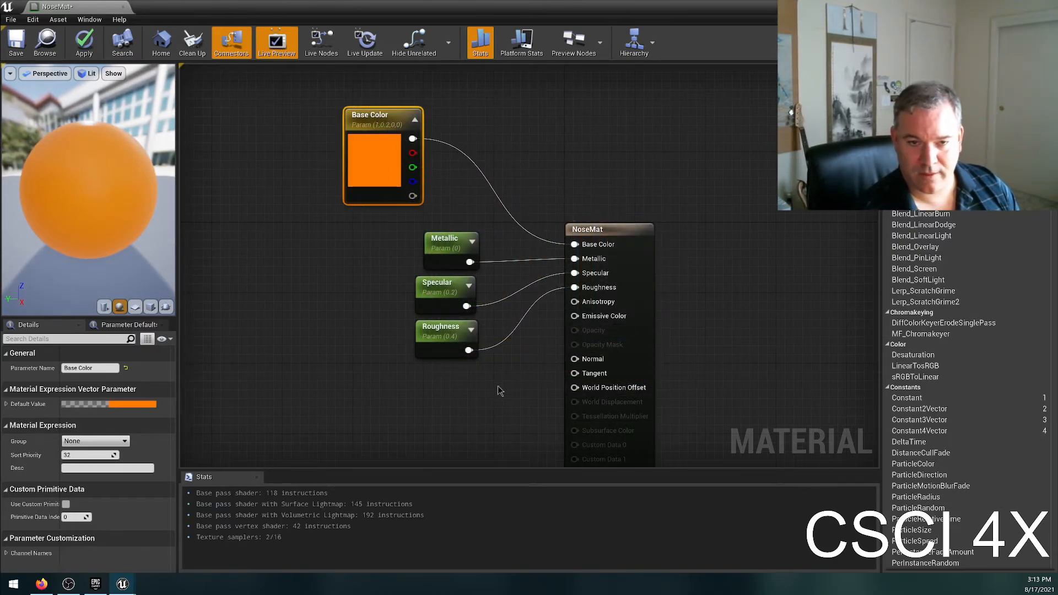
pyautogui.moveTo(380, 127); pyautogui.dragTo(441, 145)
pyautogui.click(383, 336)
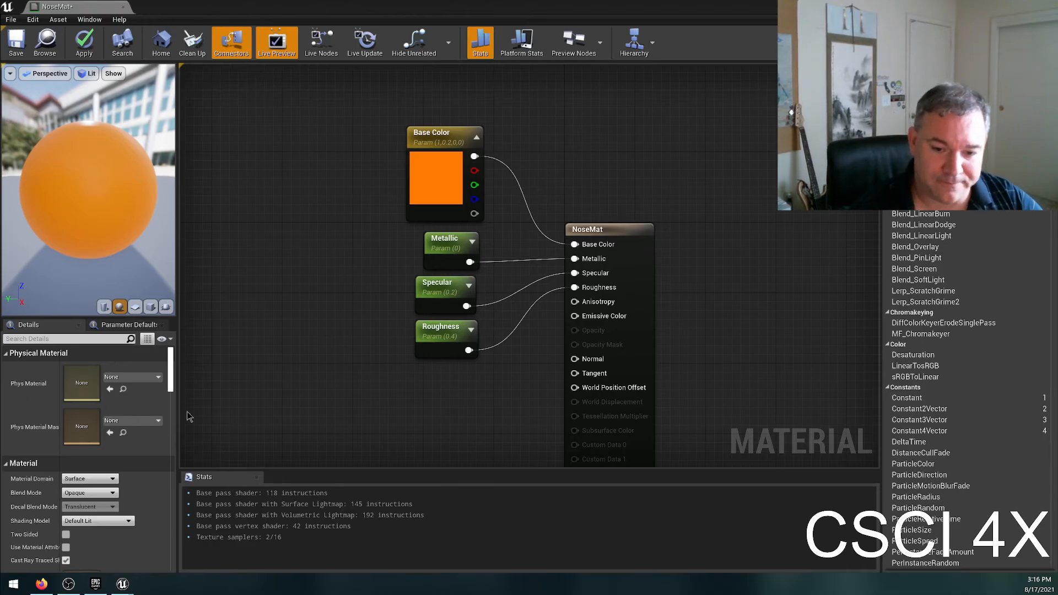
# Add a TextureSample node to the NoseMat graph and place it beside the Roughness parameter.
pyautogui.rightClick(317, 382)
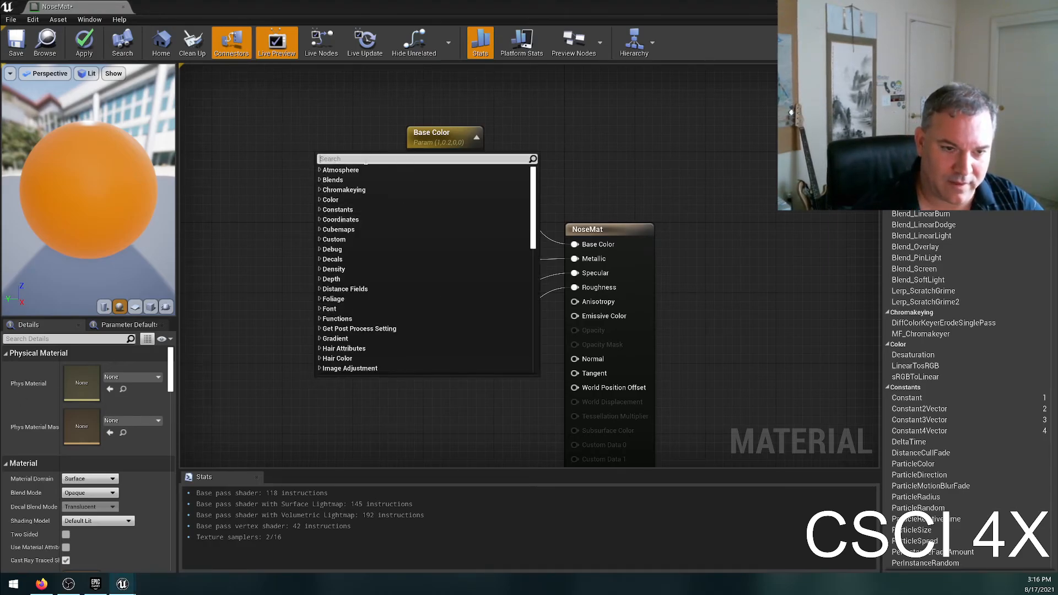
pyautogui.click(231, 375)
pyautogui.rightClick(246, 364)
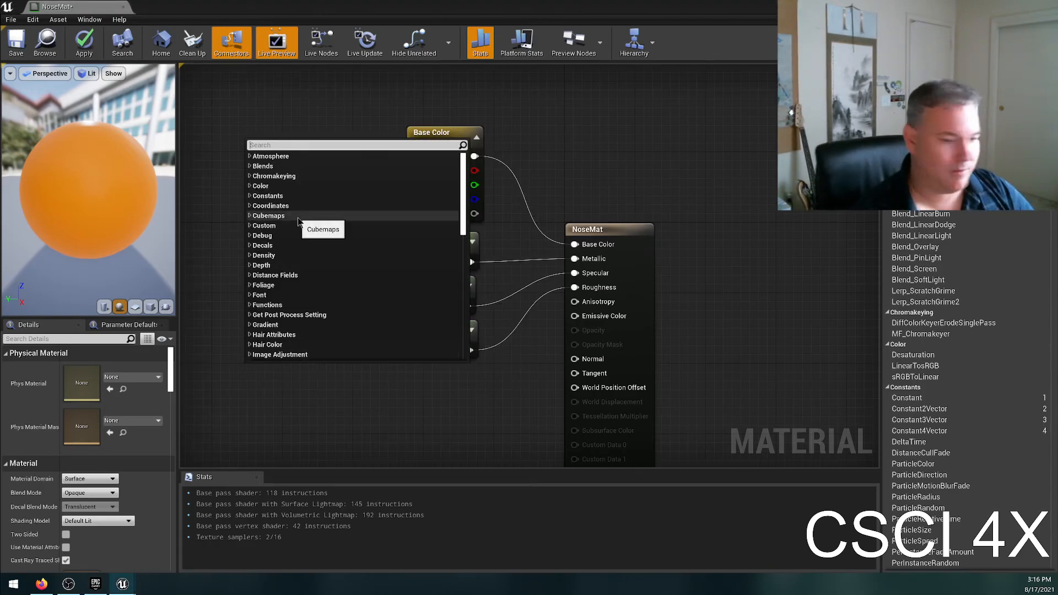
pyautogui.write('textu')
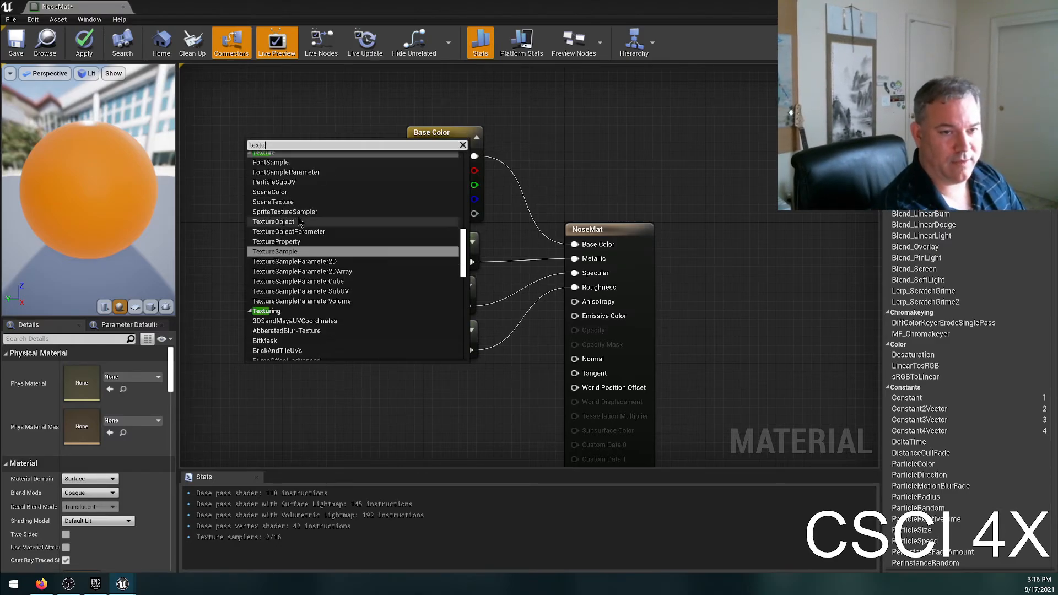
pyautogui.write('re sample')
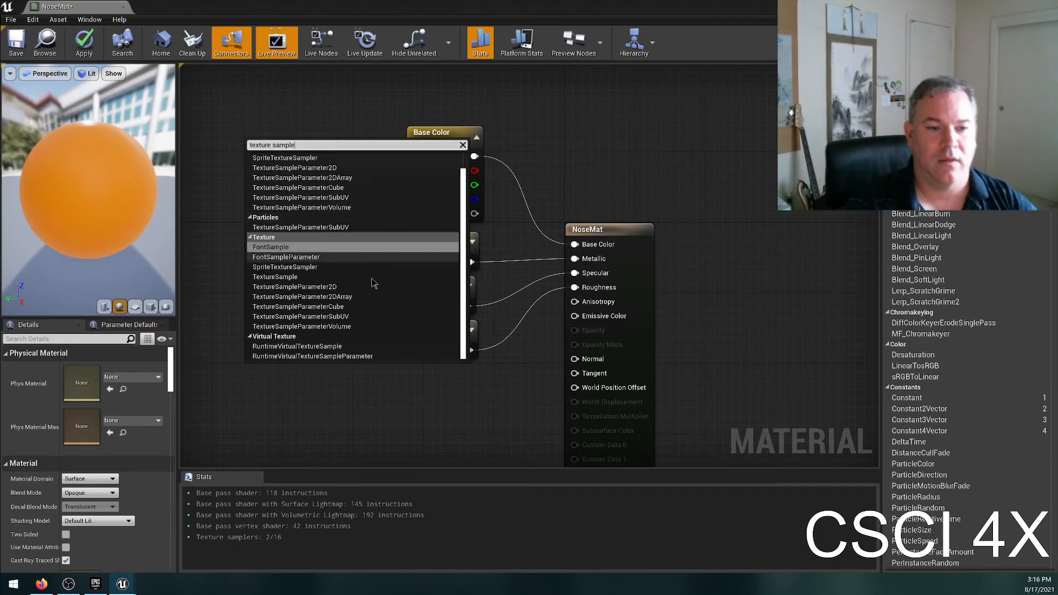
pyautogui.click(308, 277)
pyautogui.moveTo(298, 389); pyautogui.dragTo(307, 329)
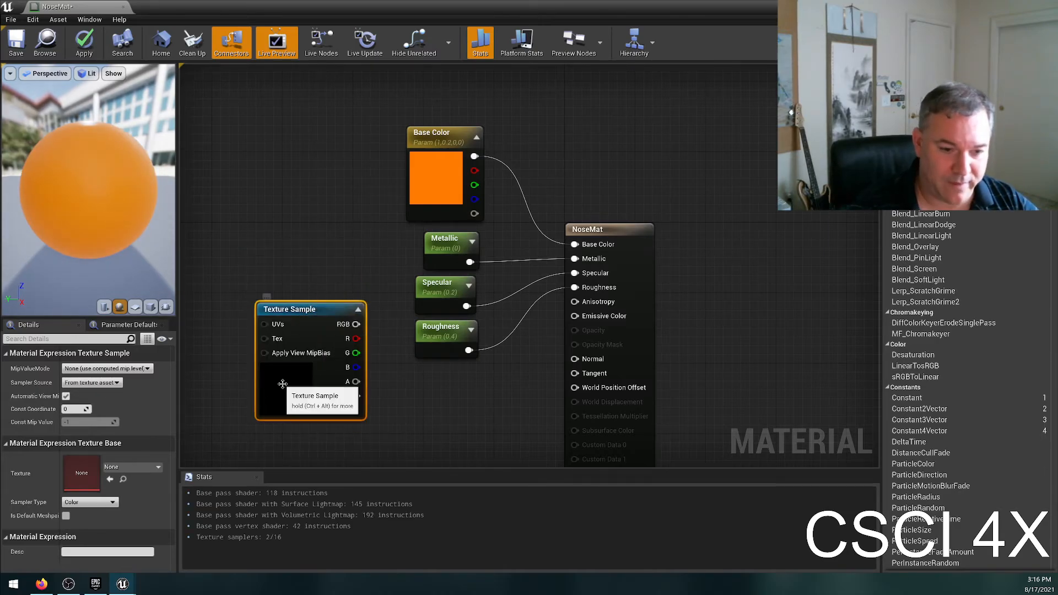
# Assign the T_Perlin_Noise_M texture to the new Texture Sample node.
pyautogui.click(132, 467)
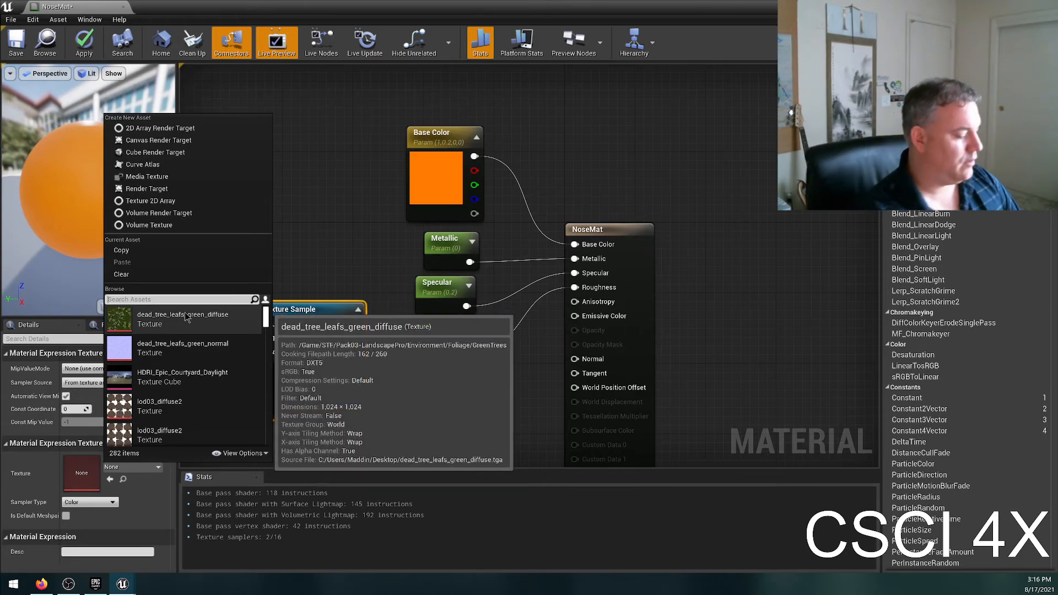
pyautogui.write('noise')
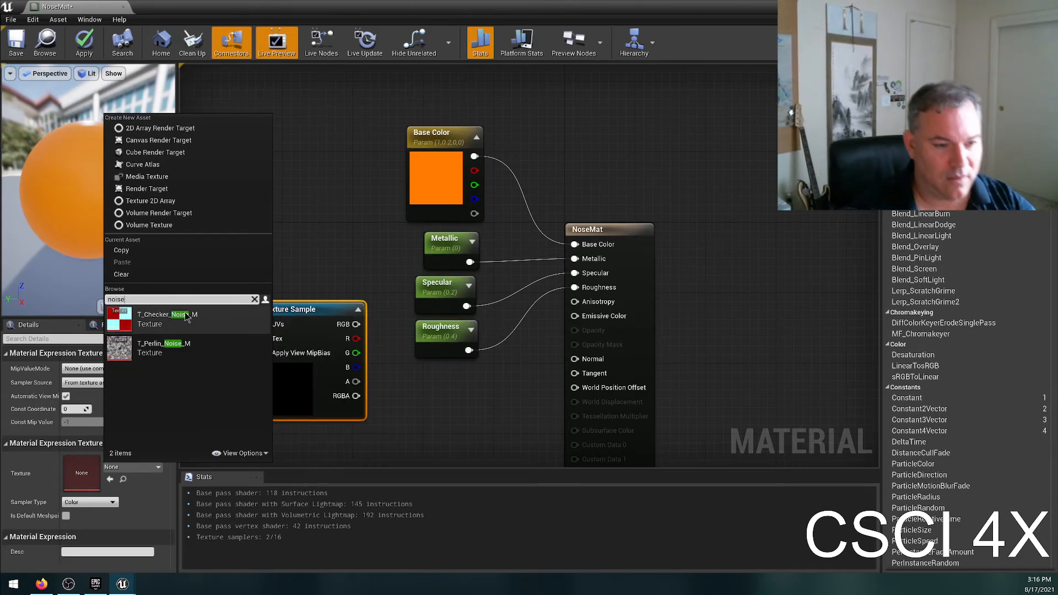
pyautogui.click(187, 358)
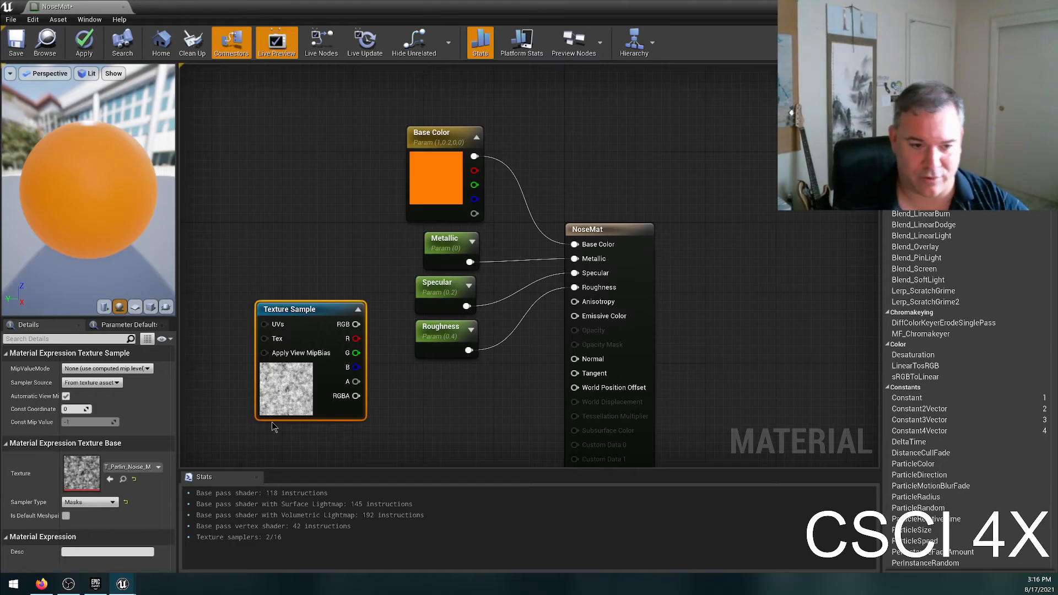
# Connect the noise Texture Sample's RGB output to NoseMat's Normal input, with the node below Roughness, and save the material.
pyautogui.moveTo(356, 325); pyautogui.dragTo(577, 363)
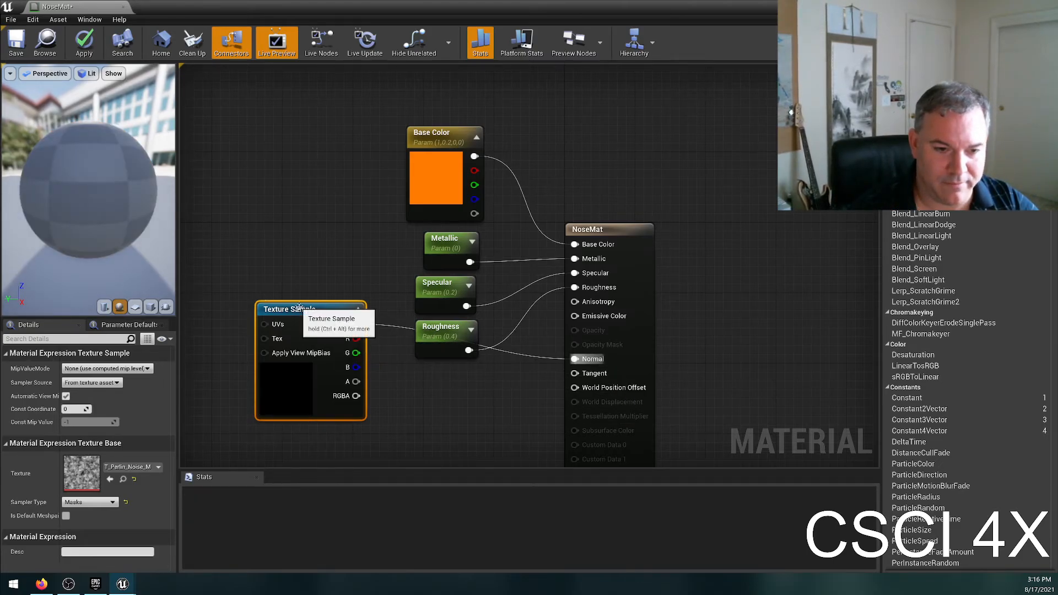
pyautogui.moveTo(300, 314); pyautogui.dragTo(406, 375)
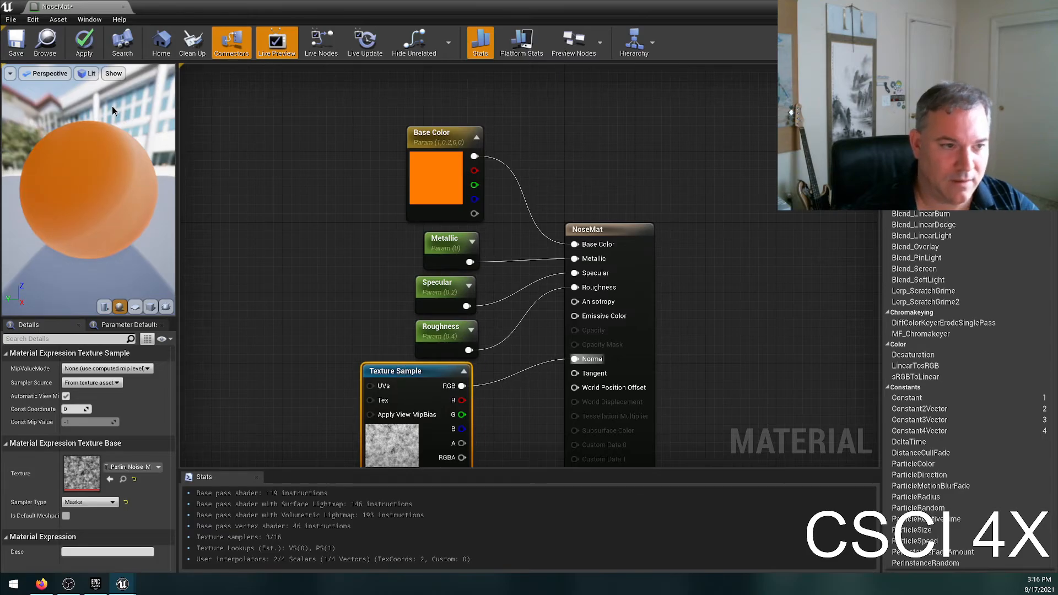
pyautogui.click(17, 41)
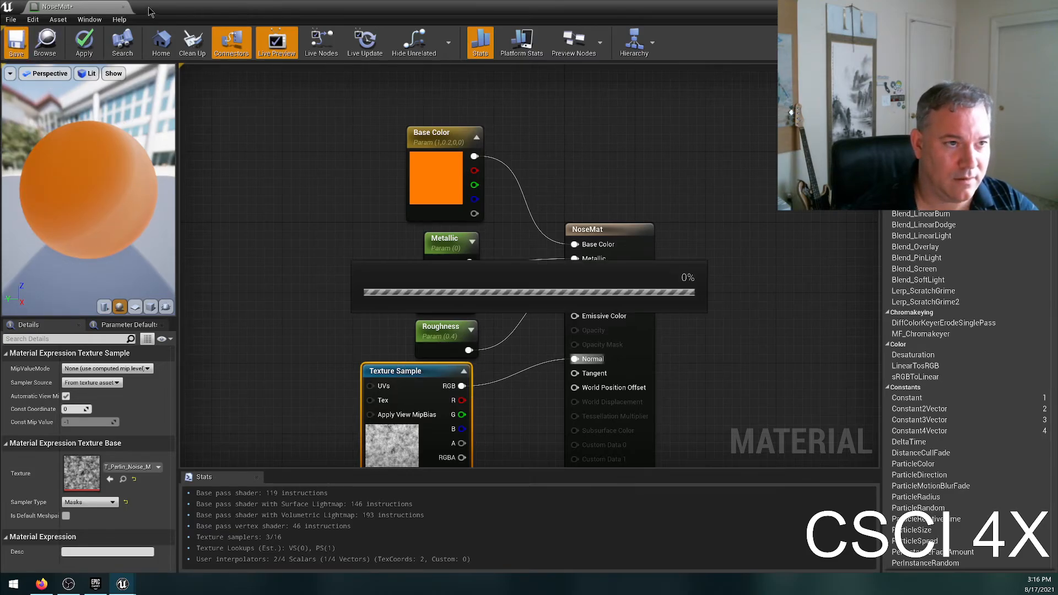
# Examine the snowman's nose up close in the level with the camera speed set to 1, and return to the NoseMat editor.
pyautogui.moveTo(149, 11); pyautogui.dragTo(598, 148)
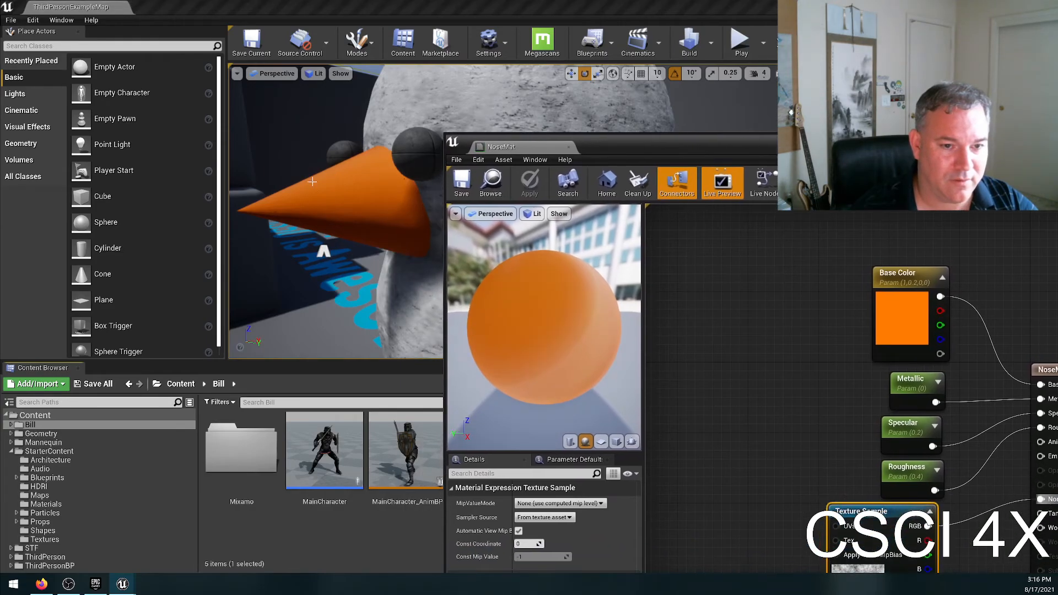
pyautogui.press('w')
pyautogui.moveTo(336, 220); pyautogui.dragTo(297, 221, button='right')
pyautogui.press('a')
pyautogui.press('d')
pyautogui.press('d')
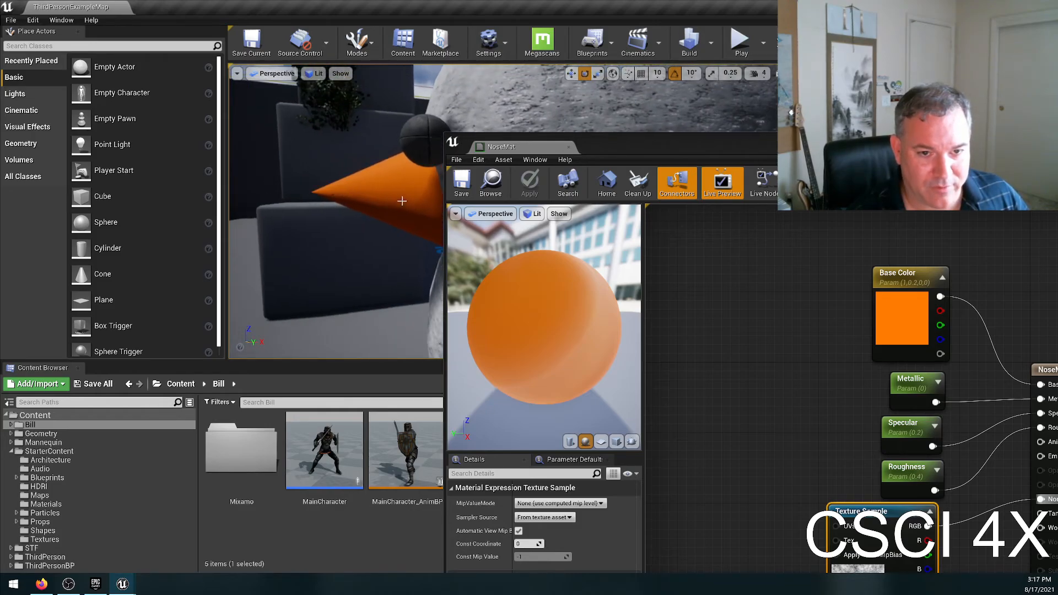
pyautogui.click(756, 73)
pyautogui.press('w')
pyautogui.moveTo(680, 115); pyautogui.dragTo(680, 115, button='right')
pyautogui.moveTo(299, 131); pyautogui.dragTo(299, 131, button='right')
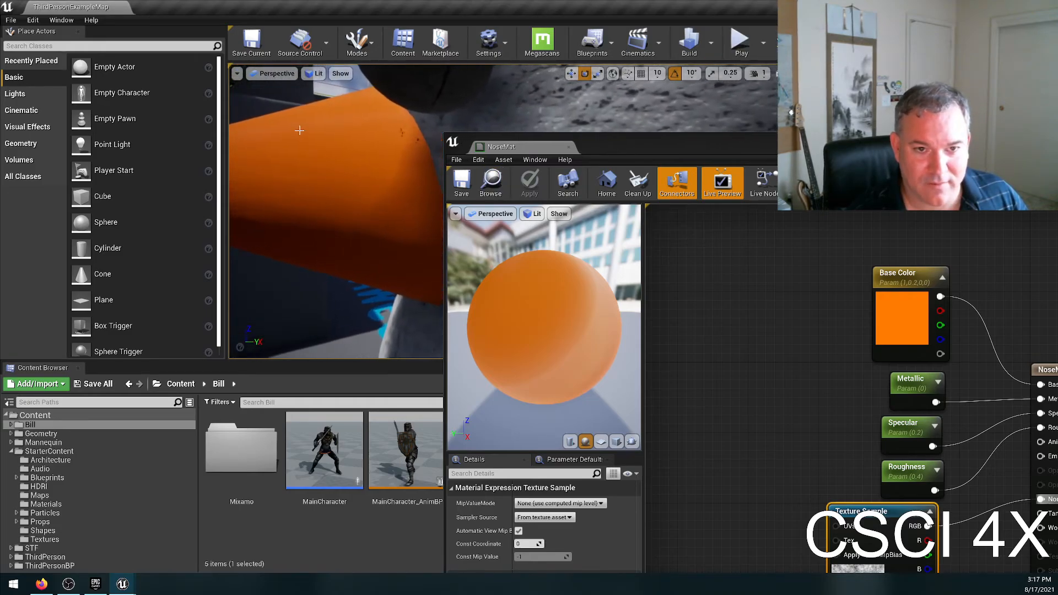
pyautogui.moveTo(408, 130); pyautogui.dragTo(408, 130, button='right')
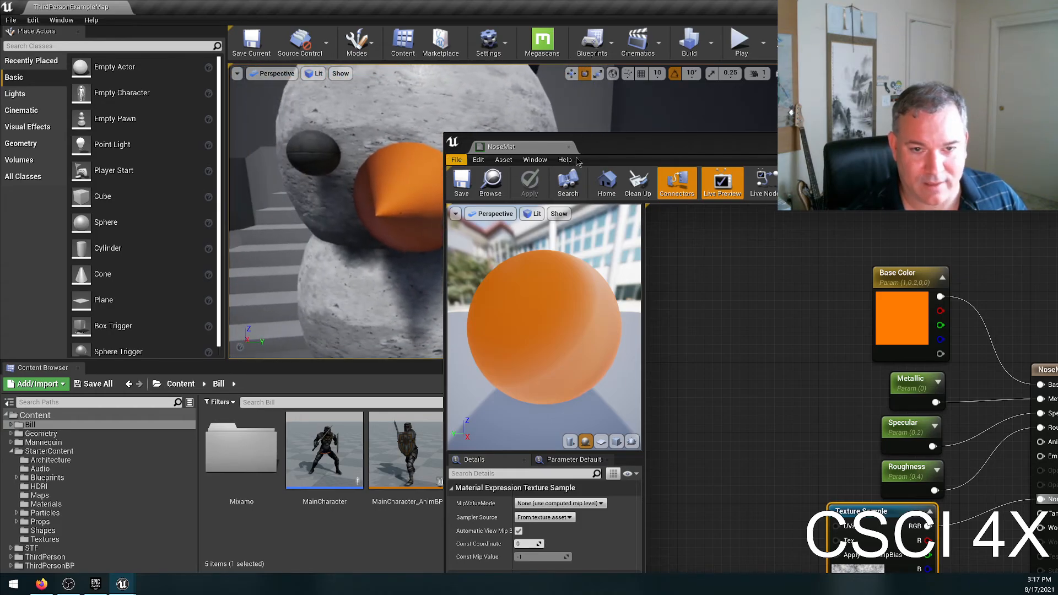
pyautogui.doubleClick(659, 152)
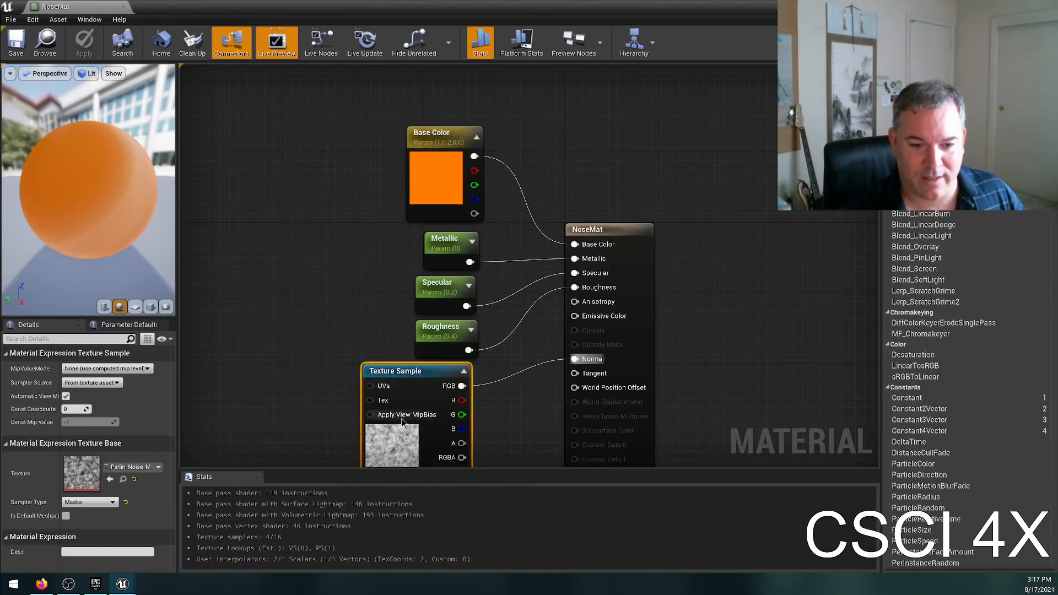
pyautogui.press('Delete')
pyautogui.moveTo(497, 406); pyautogui.dragTo(483, 361, button='right')
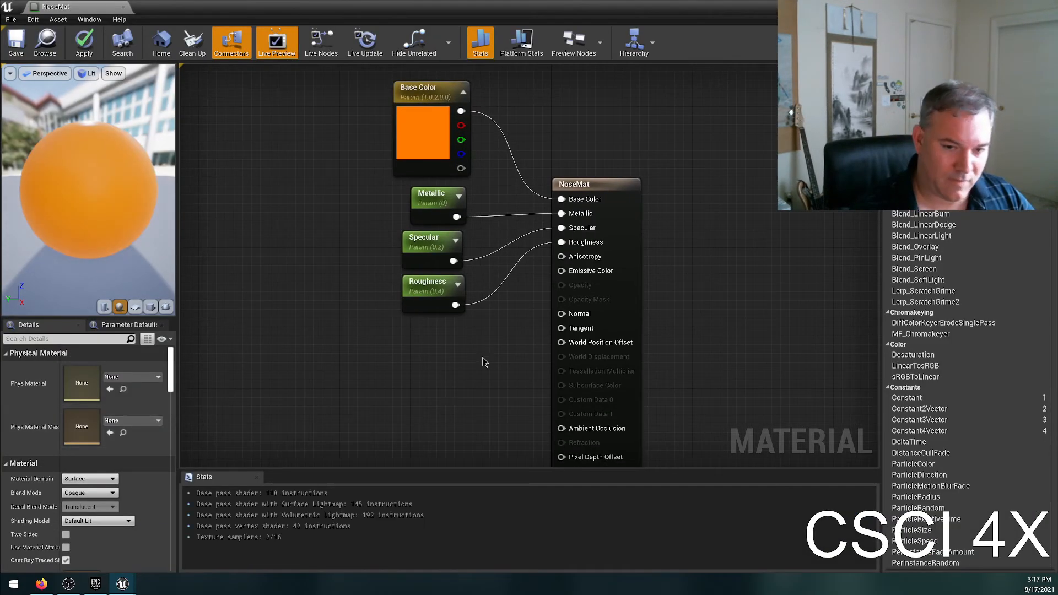
pyautogui.hotkey('ctrl', 'z')
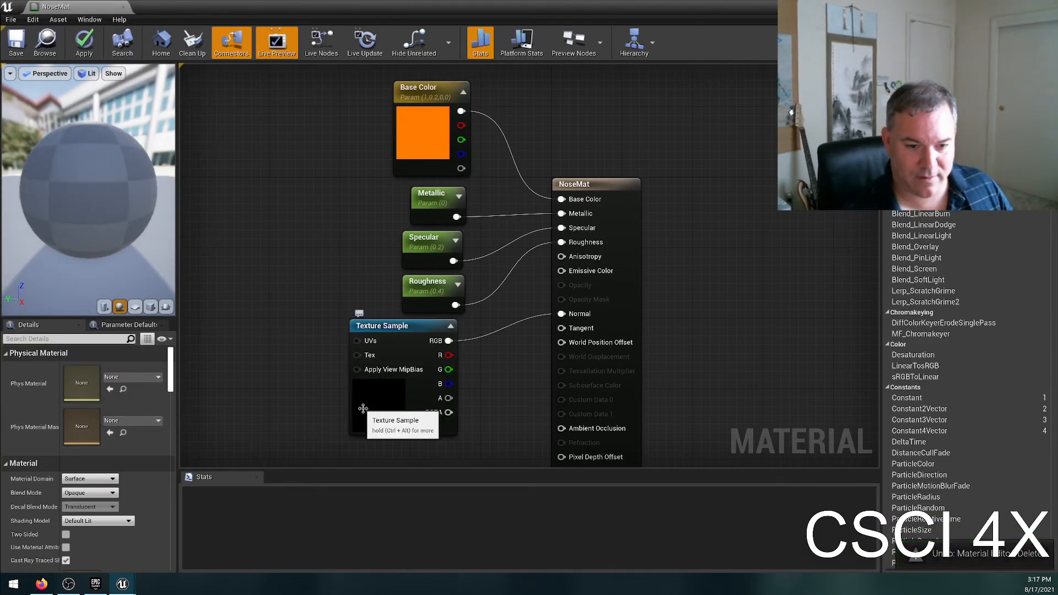
# Replace the Texture Sample's texture with T_Metal_Gold_N, move the node slightly away from Roughness, and save the material.
pyautogui.click(132, 467)
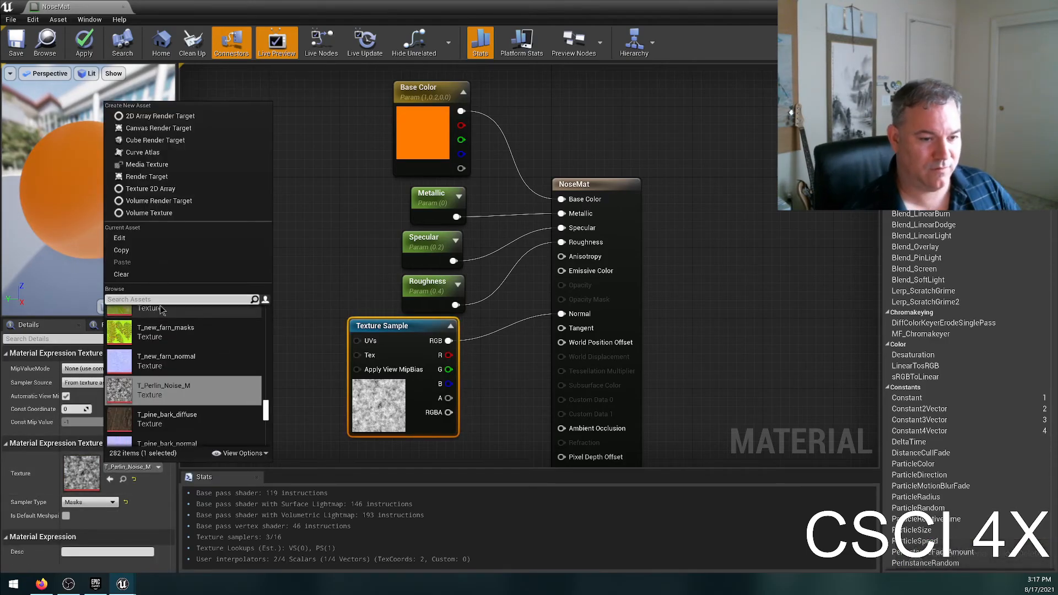
pyautogui.scroll(3, 184, 369)
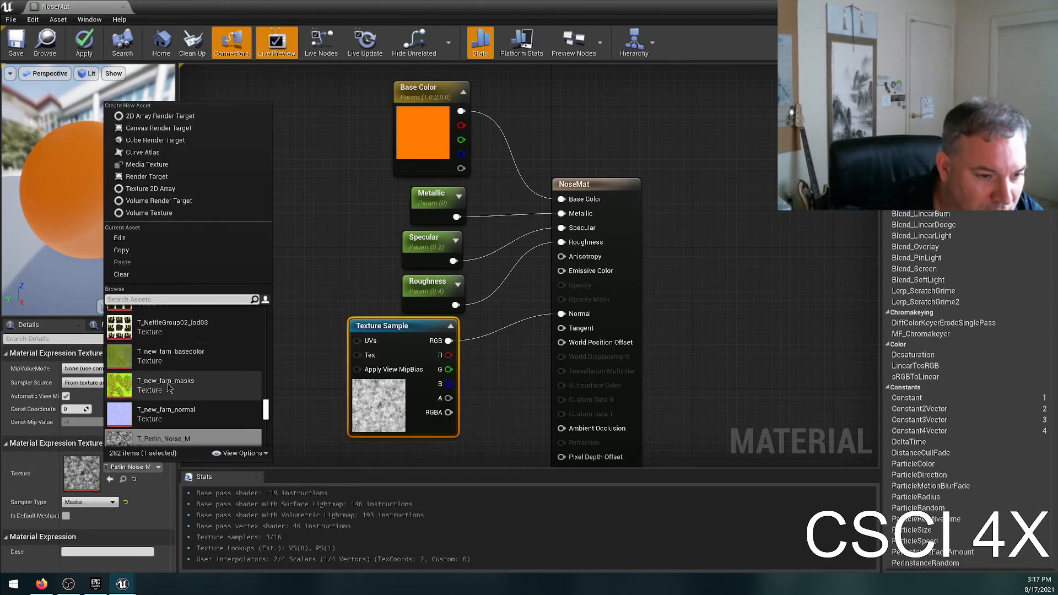
pyautogui.scroll(2, 187, 385)
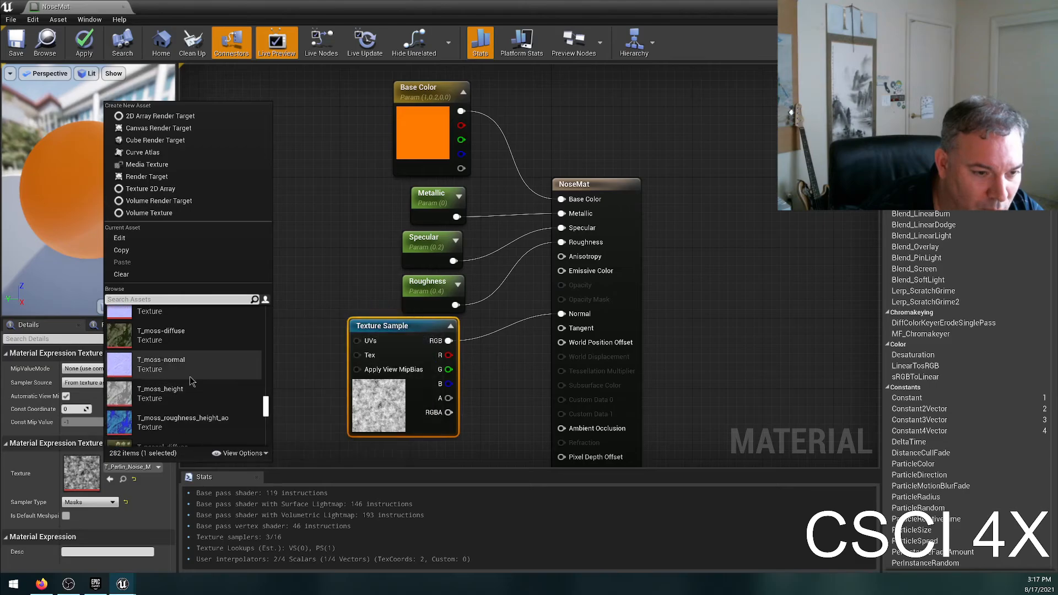
pyautogui.scroll(3, 187, 375)
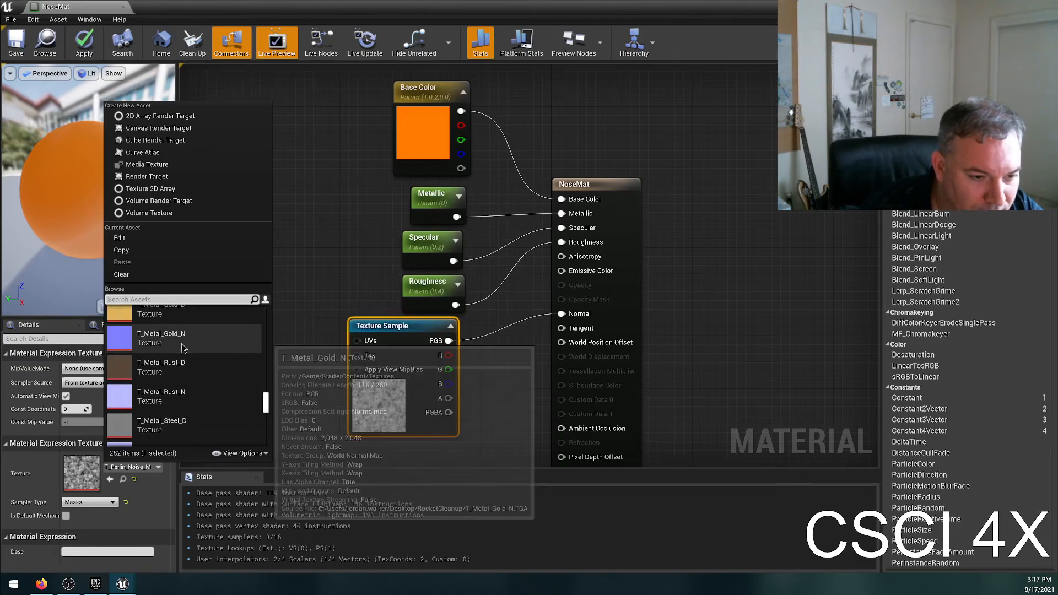
pyautogui.click(184, 348)
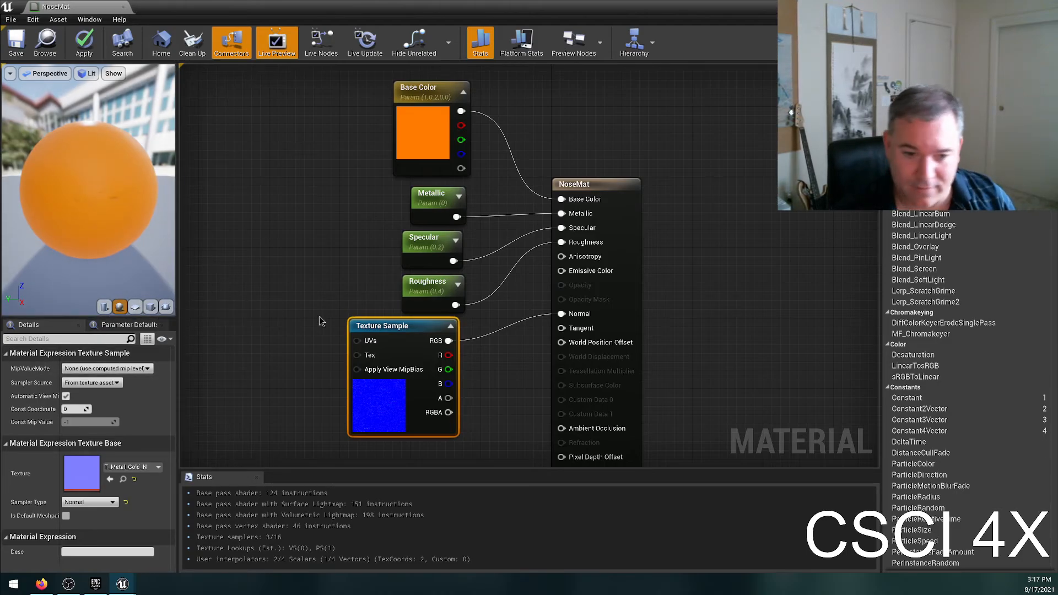
pyautogui.moveTo(384, 329); pyautogui.dragTo(393, 338)
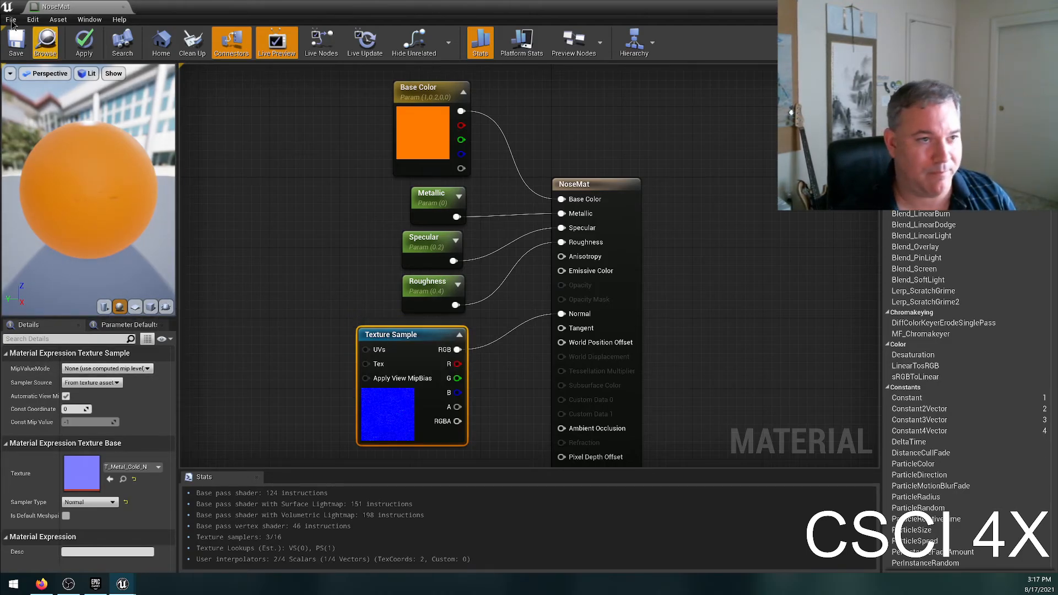
pyautogui.click(25, 47)
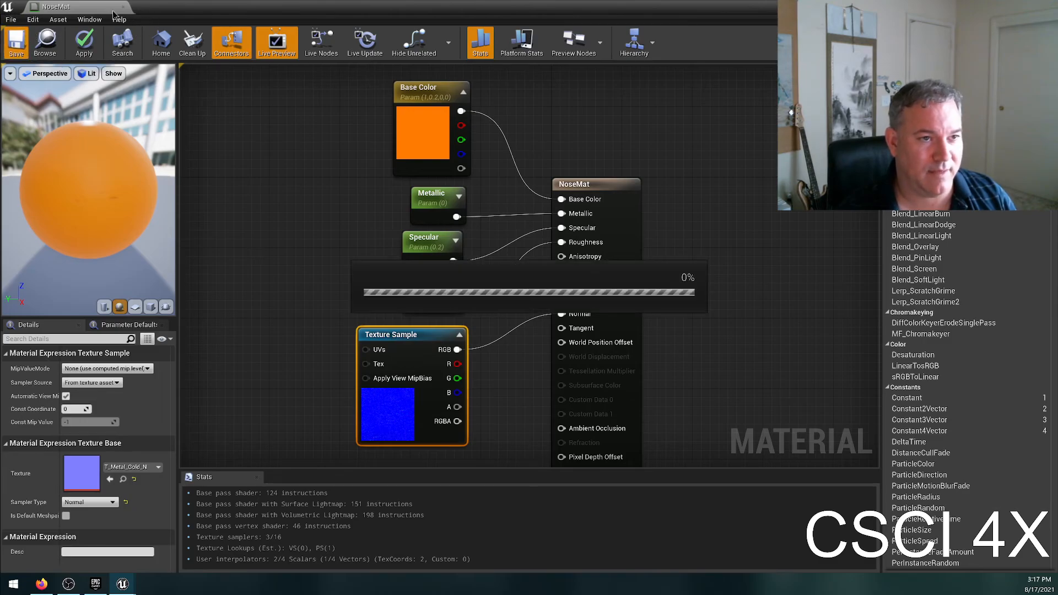
# Uncover the level viewport and examine the bump detail on the snowman's nose from up close.
pyautogui.moveTo(213, 12); pyautogui.dragTo(734, 358)
pyautogui.moveTo(499, 180); pyautogui.dragTo(321, 181, button='right')
pyautogui.press('d')
pyautogui.press('w')
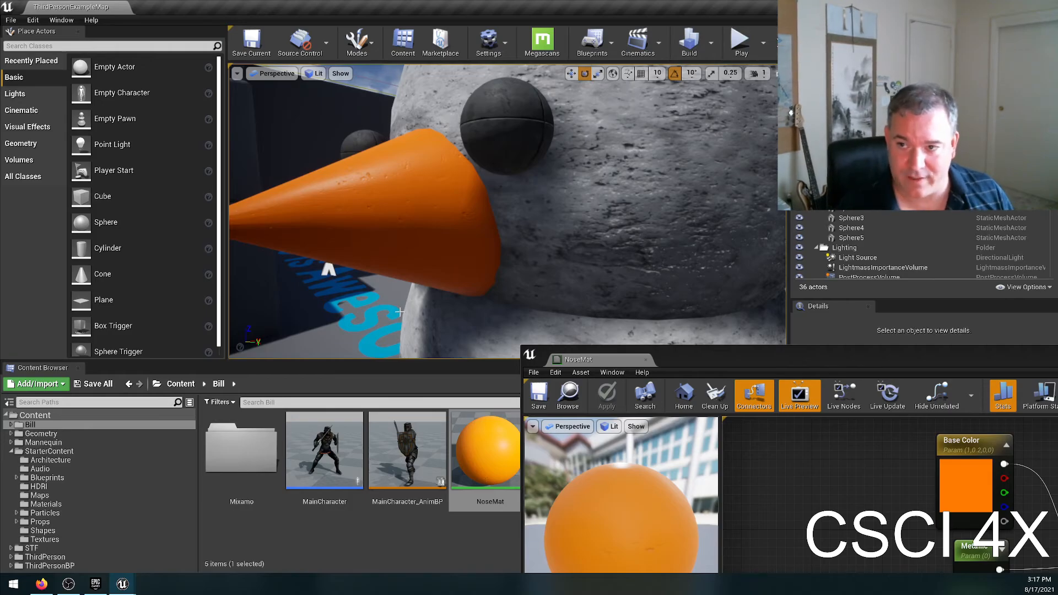
# Examine the selected nose's mesh in Brush Wireframe view mode and restore the Lit view mode.
pyautogui.click(279, 73)
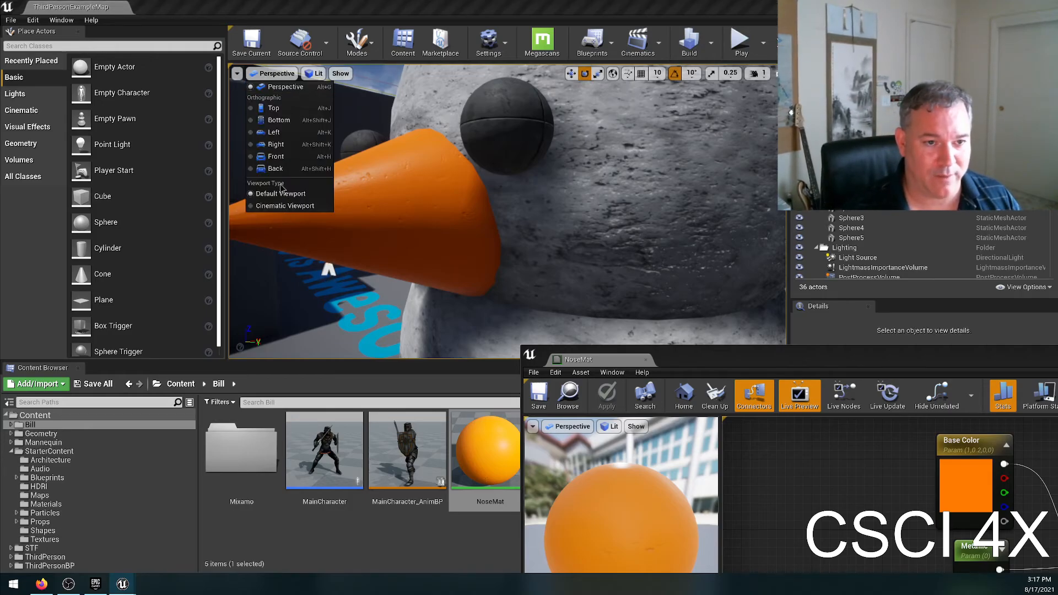
pyautogui.click(315, 74)
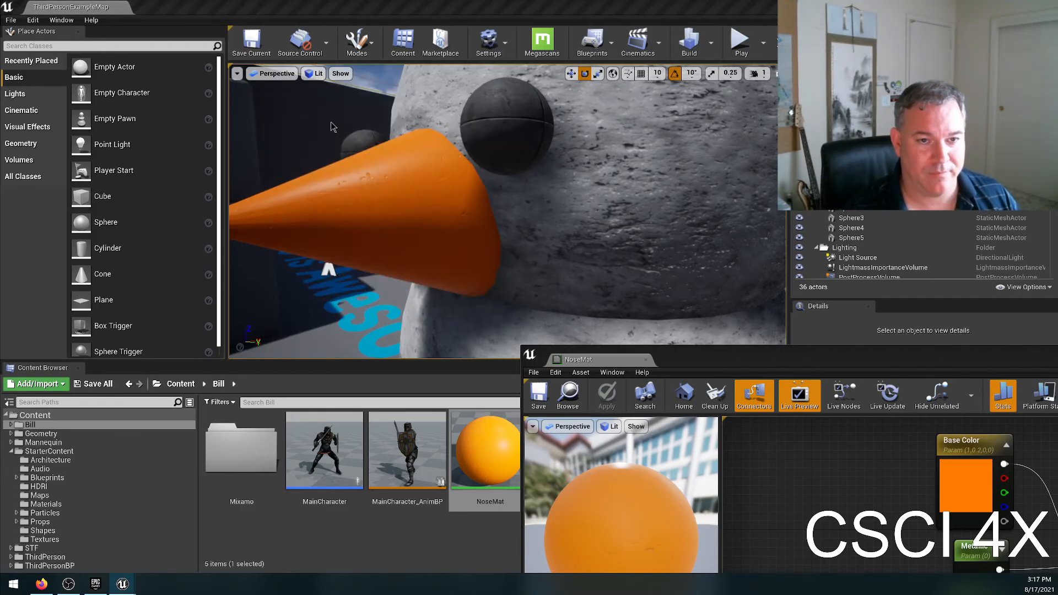
pyautogui.click(344, 120)
pyautogui.click(375, 274)
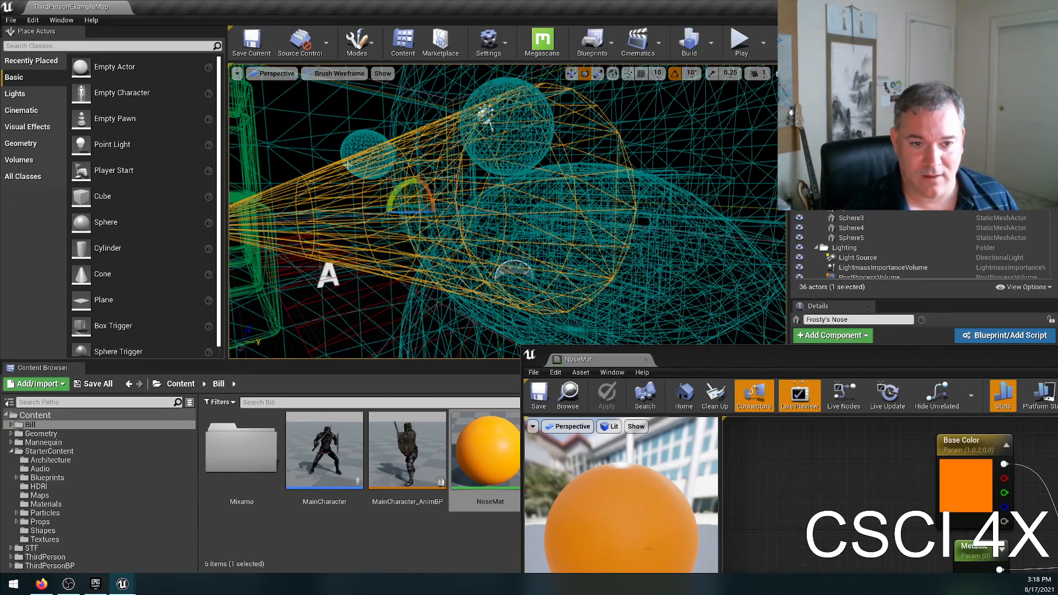
pyautogui.click(331, 74)
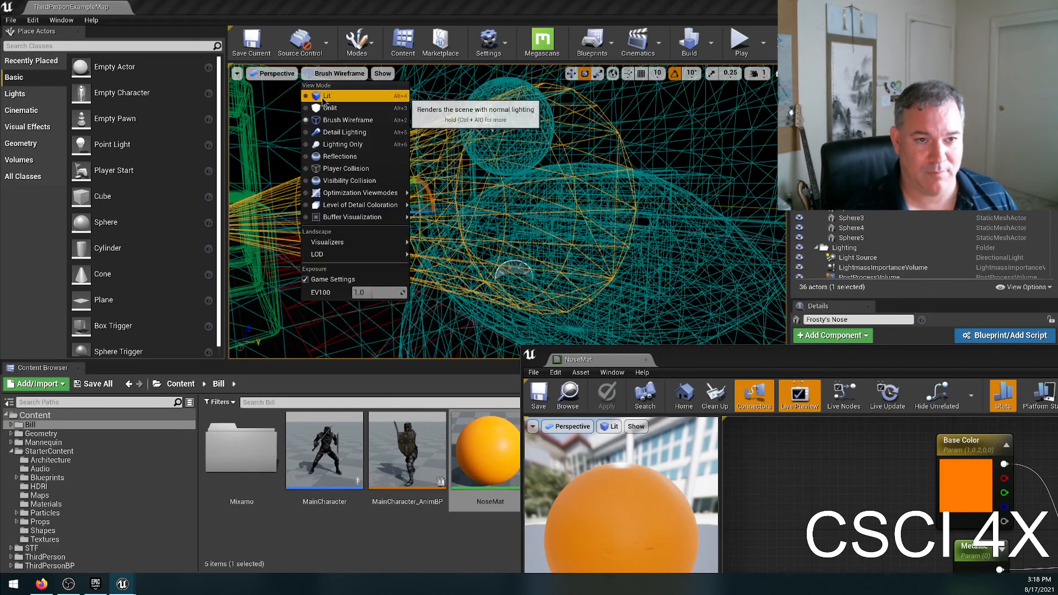
pyautogui.click(331, 96)
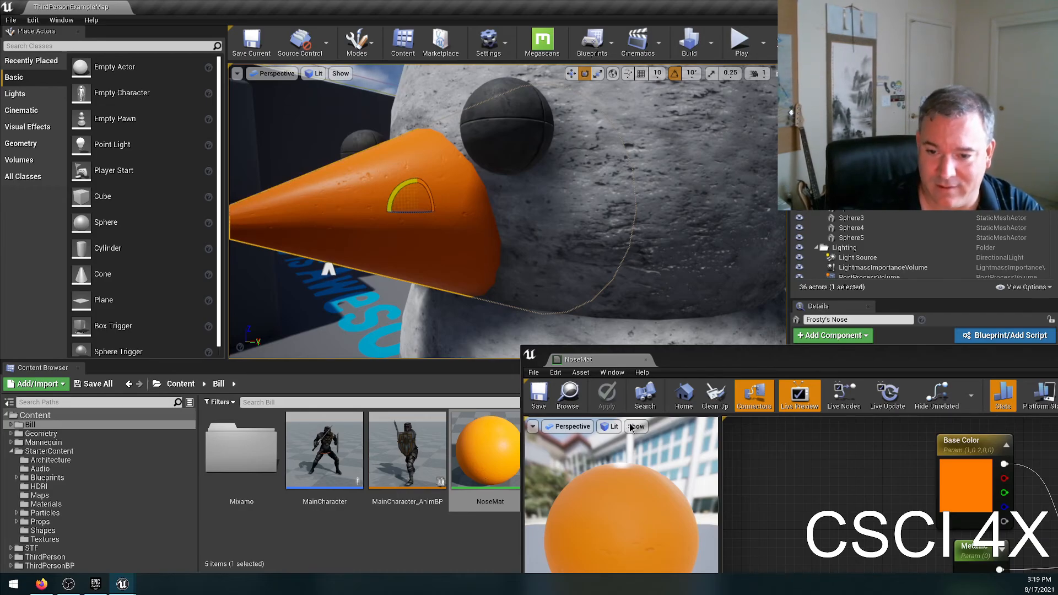
# Try the texture T_lod00_rgb_XVector_a_XExtentDividedby2048reaches2048_UV_2 in the Texture Sample node, save the material and check it on the nose.
pyautogui.doubleClick(682, 362)
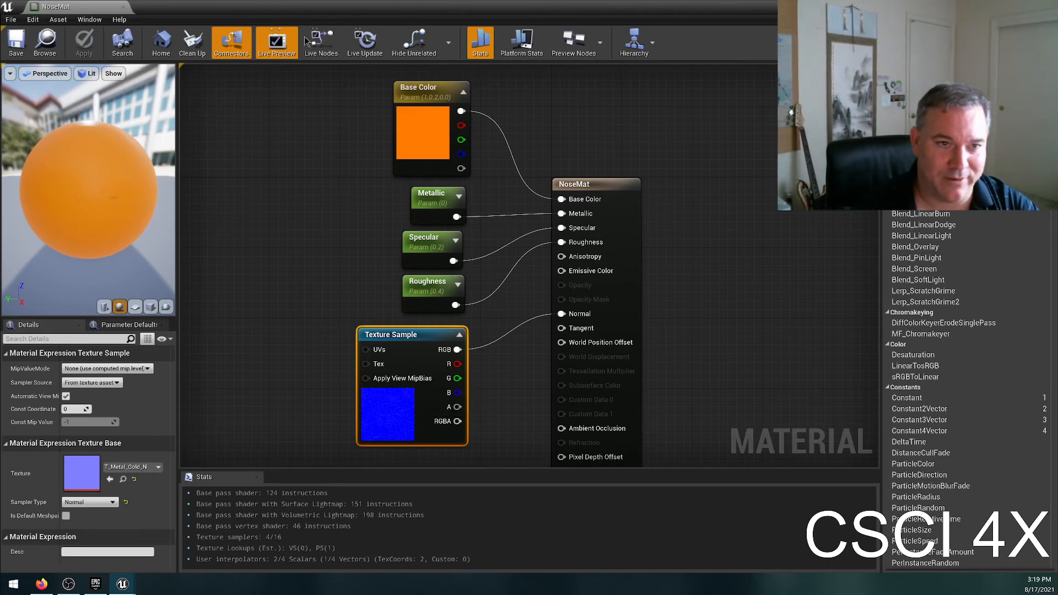
pyautogui.click(141, 466)
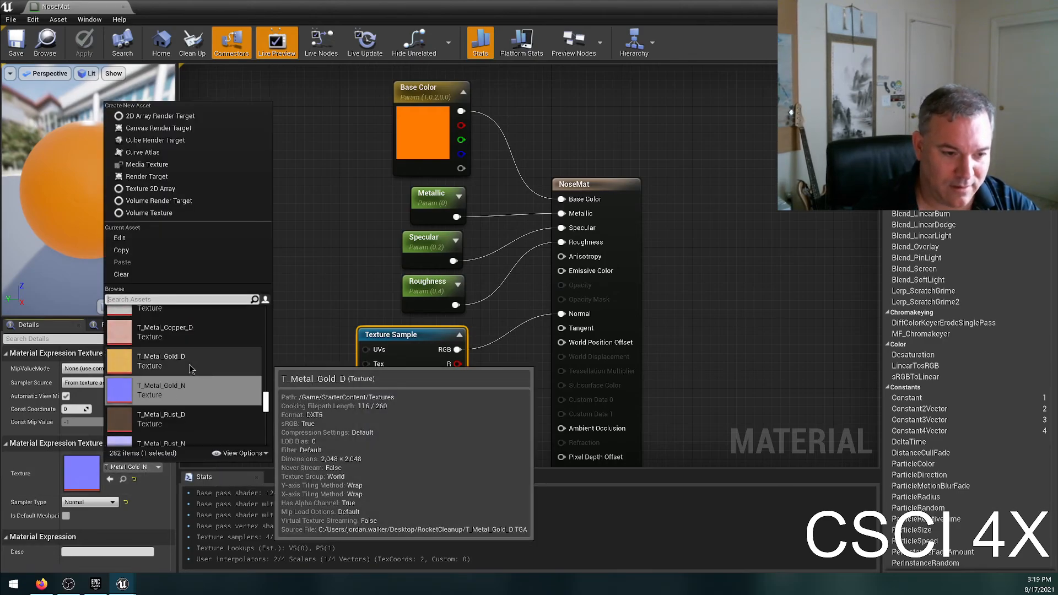
pyautogui.scroll(3, 195, 380)
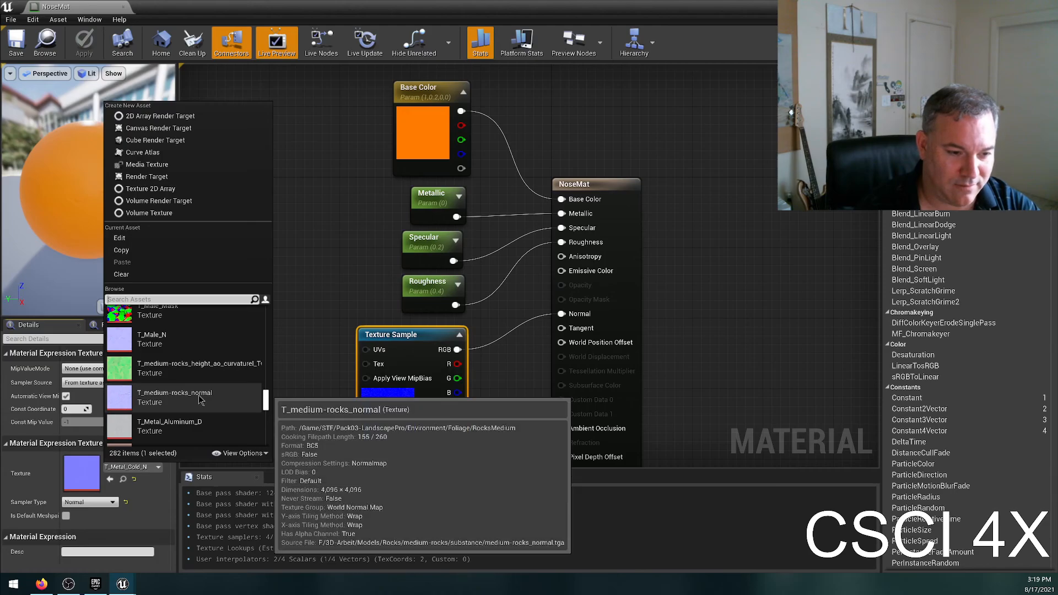
pyautogui.scroll(3, 198, 386)
pyautogui.scroll(5, 195, 364)
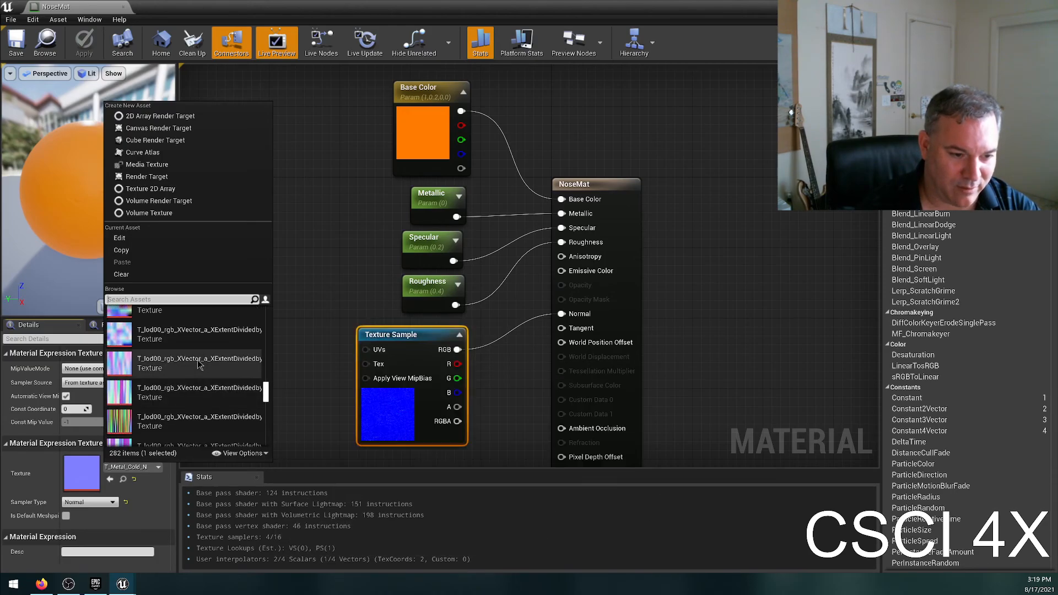
pyautogui.click(196, 422)
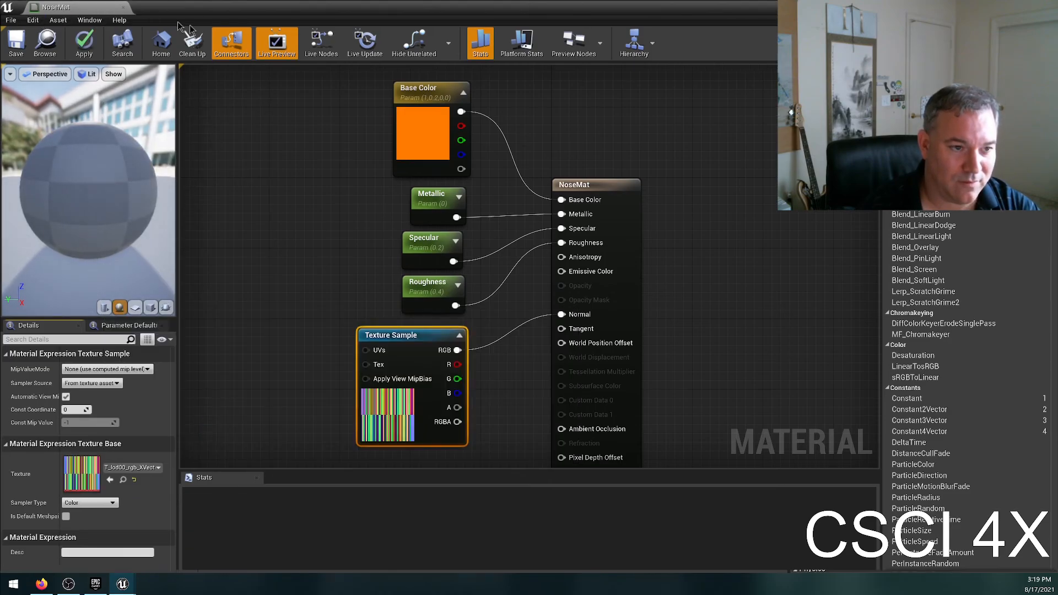
pyautogui.doubleClick(156, 18)
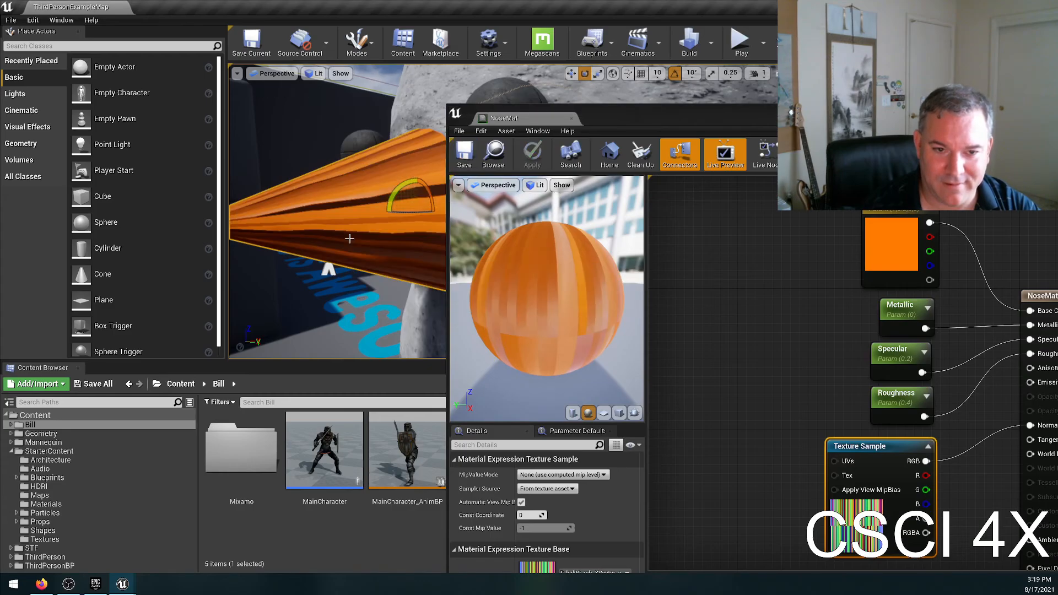
pyautogui.moveTo(349, 238); pyautogui.dragTo(377, 234, button='right')
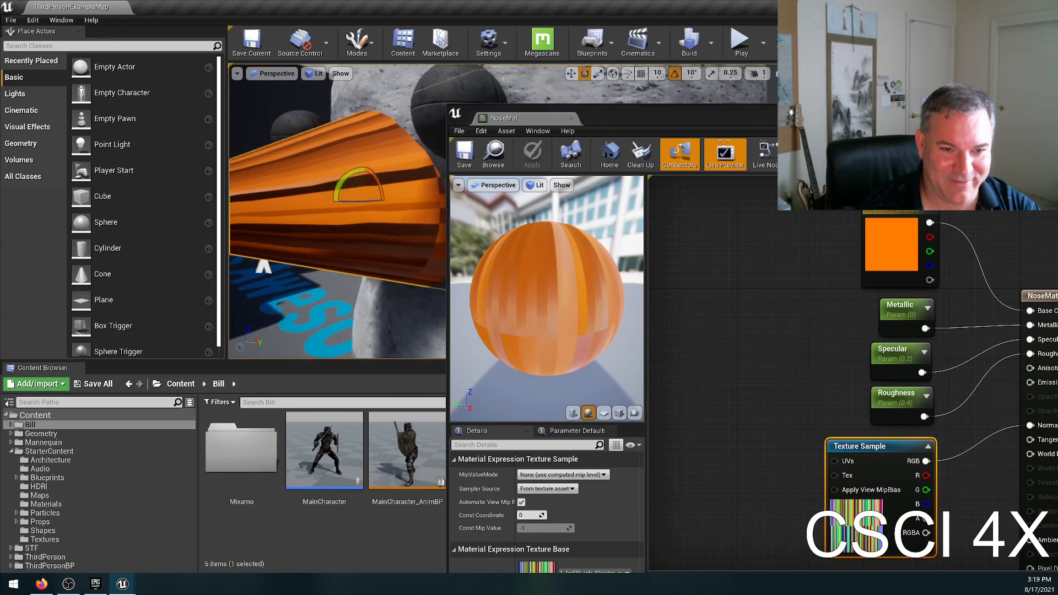
# Undo the last texture change on the Texture Sample node and save the material.
pyautogui.click(747, 368)
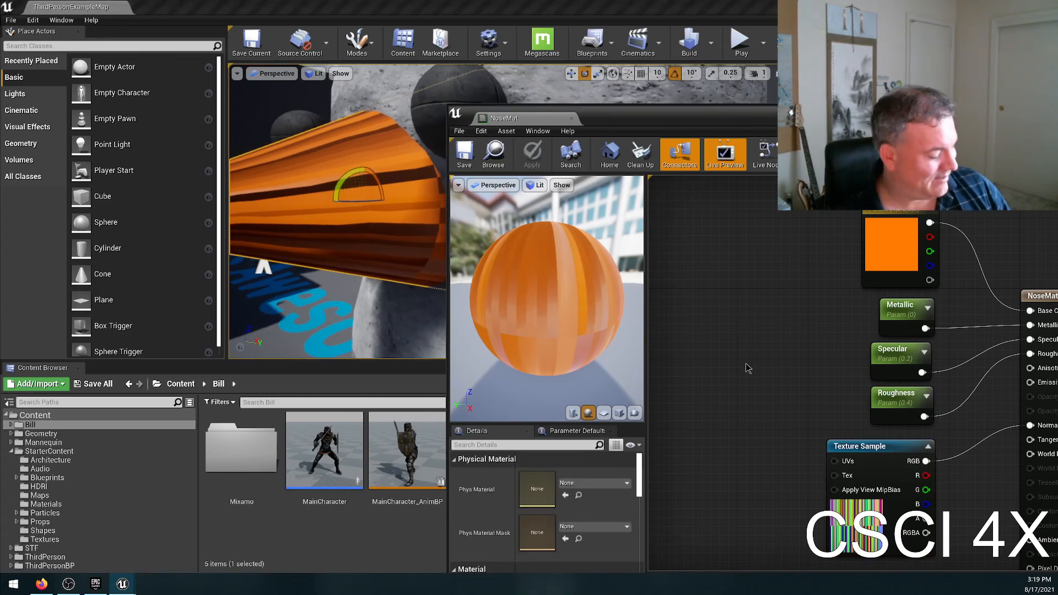
pyautogui.hotkey('ctrl', 'z')
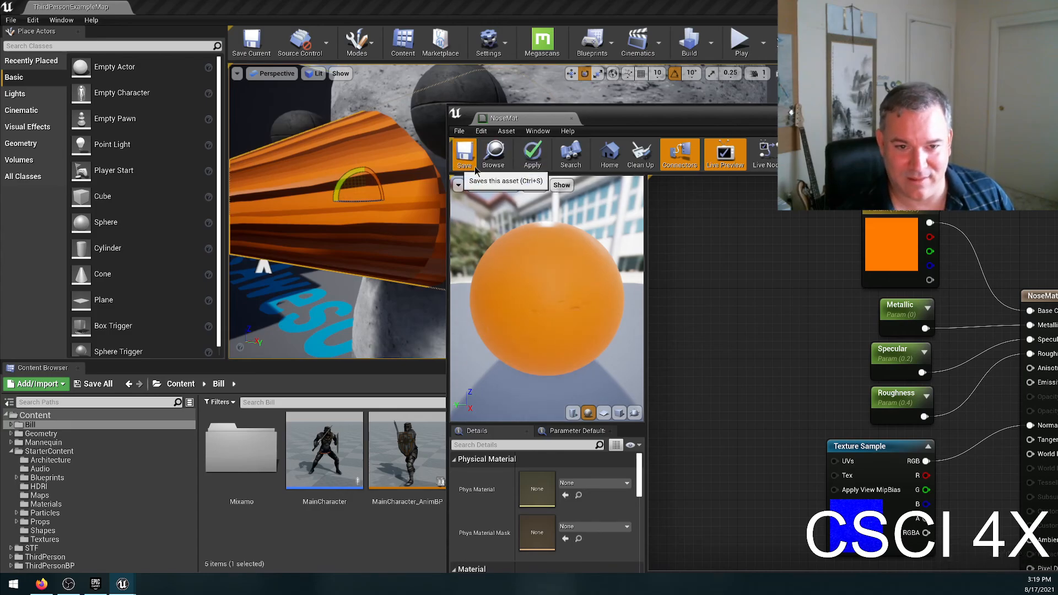
pyautogui.click(463, 154)
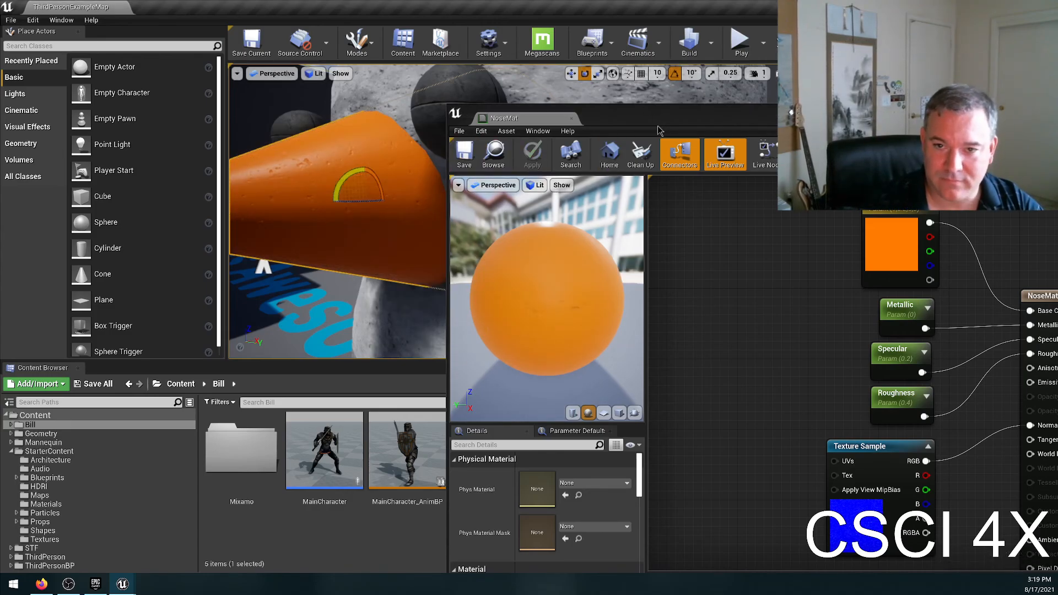
# Connect the Texture Sample's RGB output to NoseMat's Ambient Occlusion input too, save, and check the nose from both sides in the level.
pyautogui.doubleClick(616, 123)
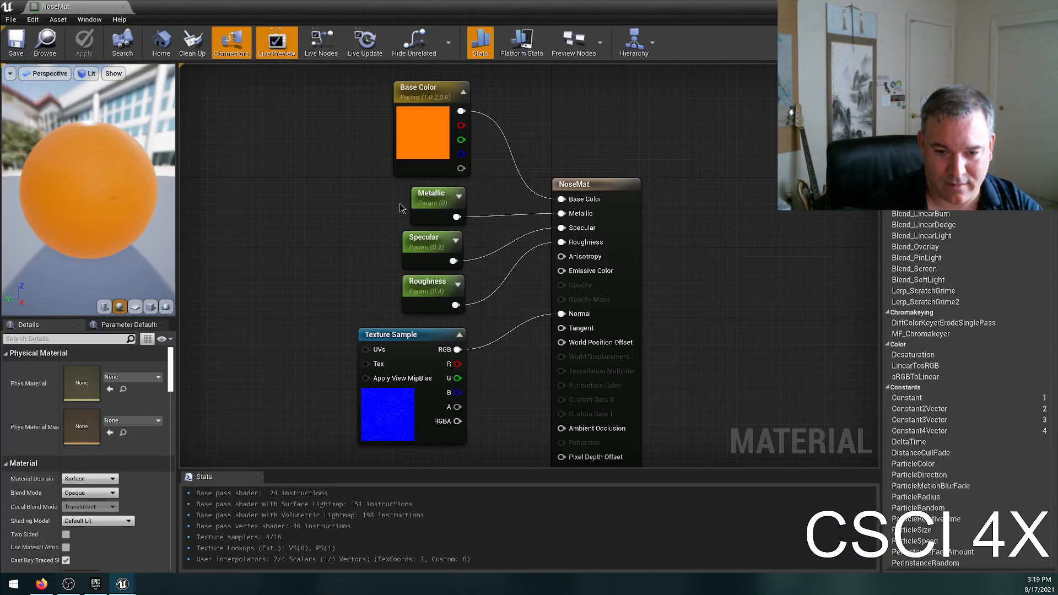
pyautogui.moveTo(419, 315); pyautogui.dragTo(529, 396)
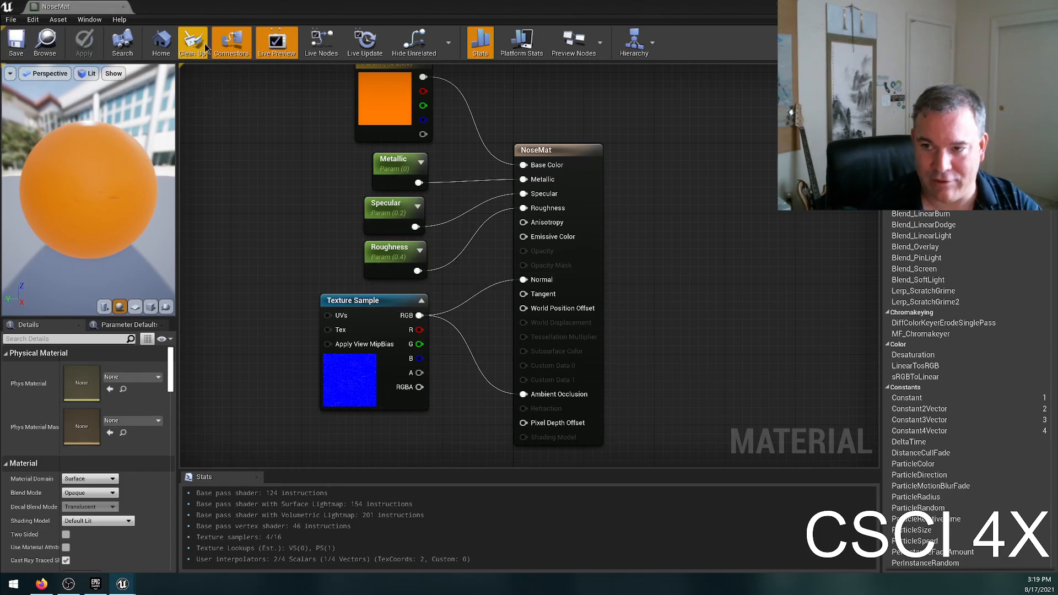
pyautogui.moveTo(198, 6); pyautogui.dragTo(734, 206)
pyautogui.moveTo(407, 216); pyautogui.dragTo(310, 202, button='right')
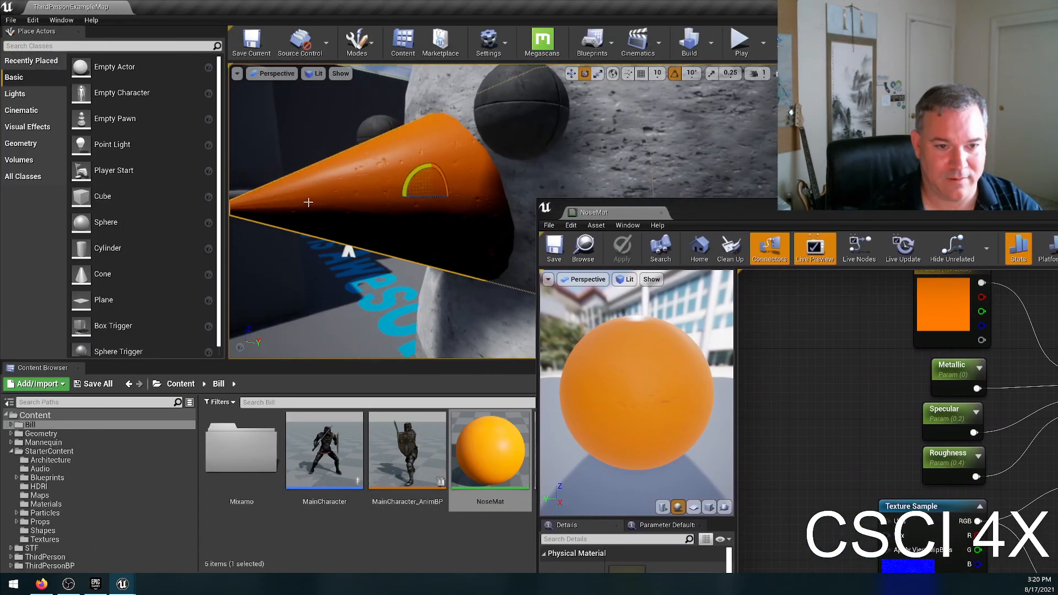
pyautogui.moveTo(414, 216); pyautogui.dragTo(394, 223, button='right')
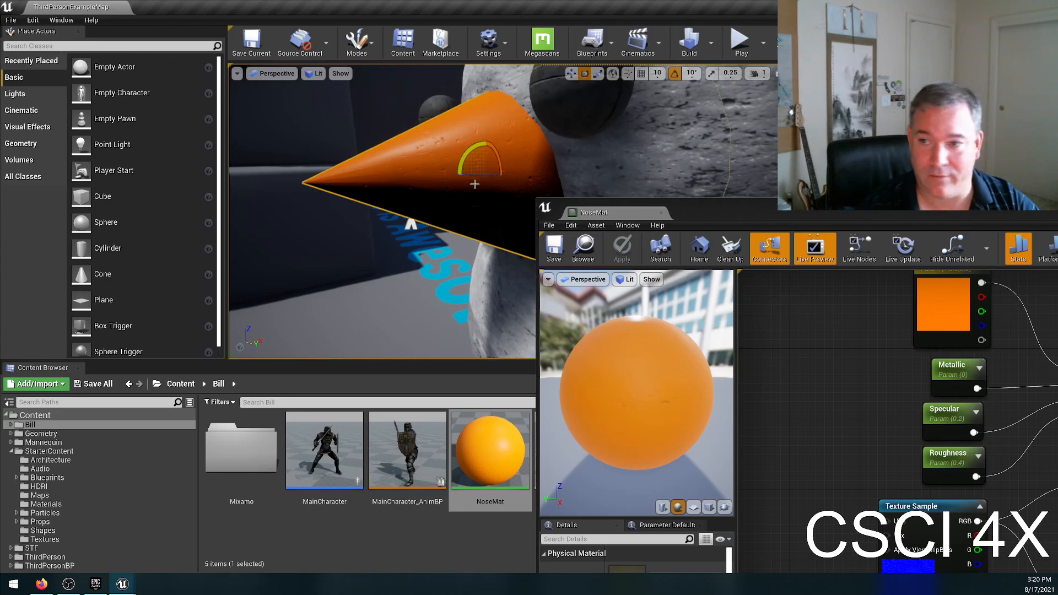
pyautogui.moveTo(458, 193); pyautogui.dragTo(669, 202, button='right')
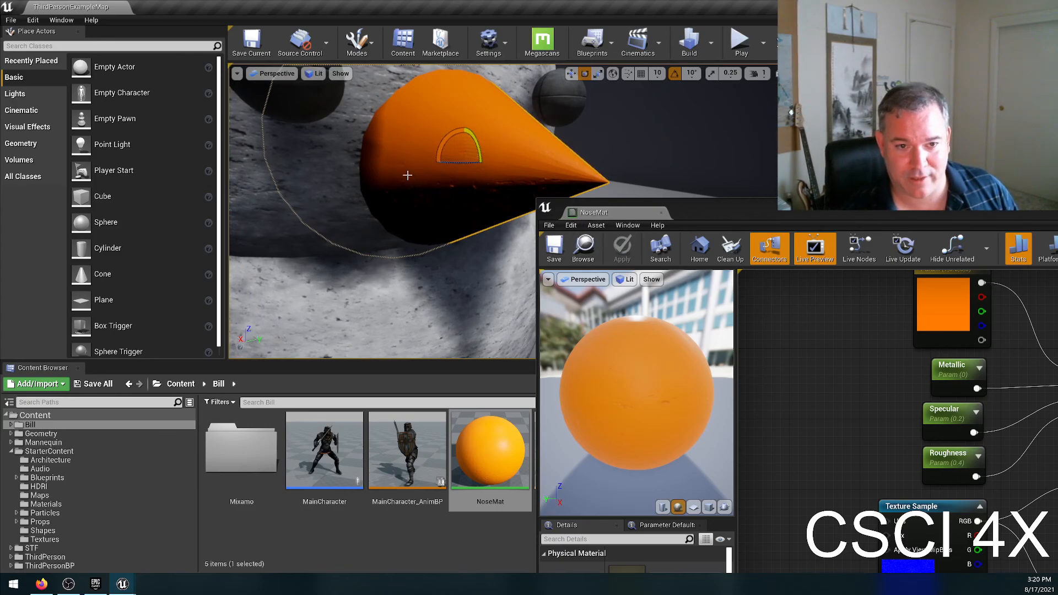
# Undo the Texture Sample's connection to NoseMat's Ambient Occlusion input, save the material and review its node graph in the maximized editor.
pyautogui.hotkey('ctrl', 'z')
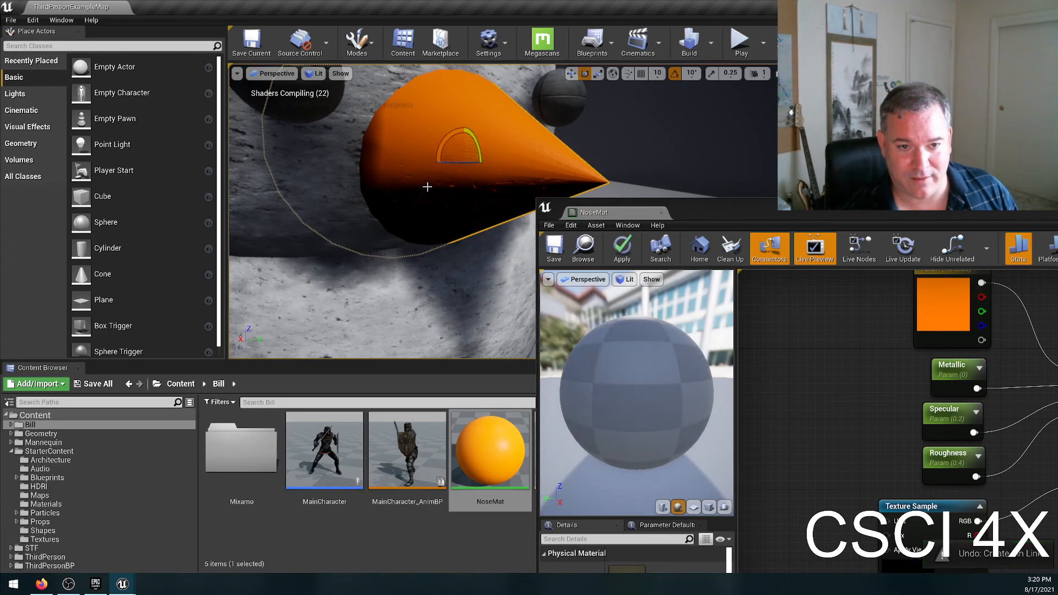
pyautogui.click(554, 247)
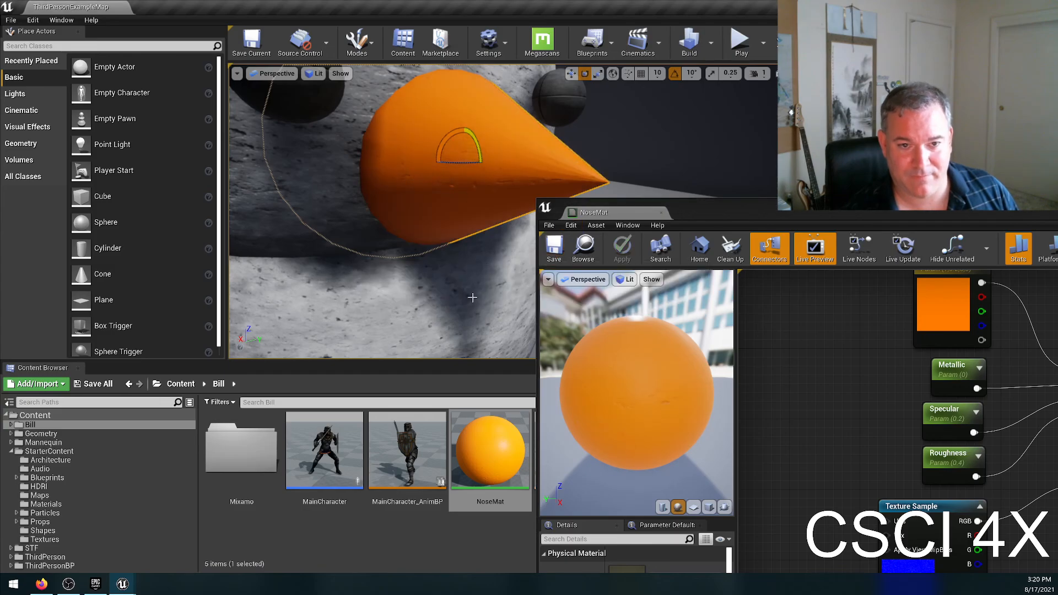
pyautogui.doubleClick(819, 211)
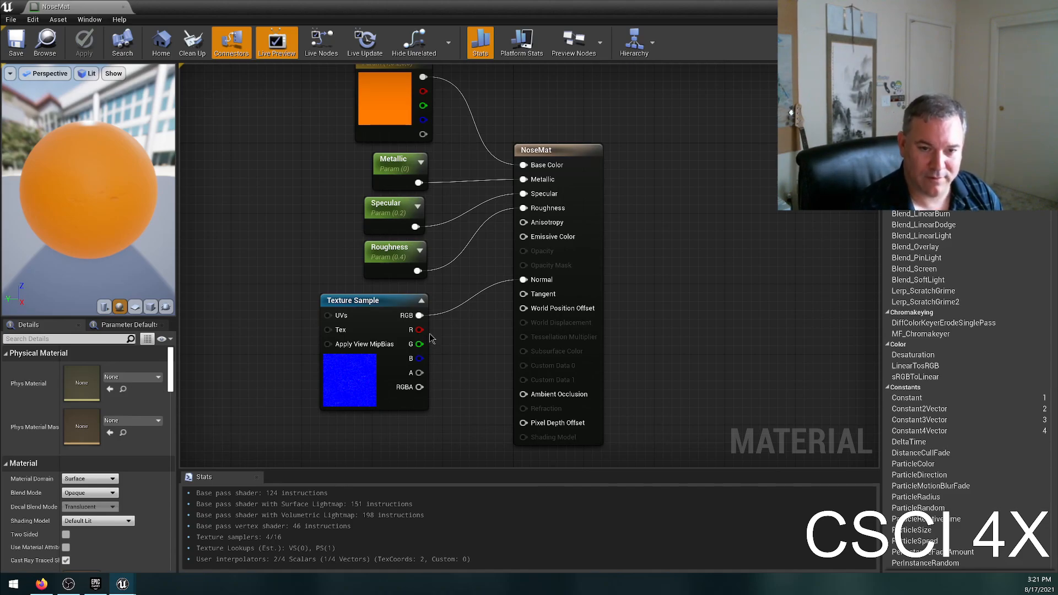
pyautogui.scroll(-1, 433, 337)
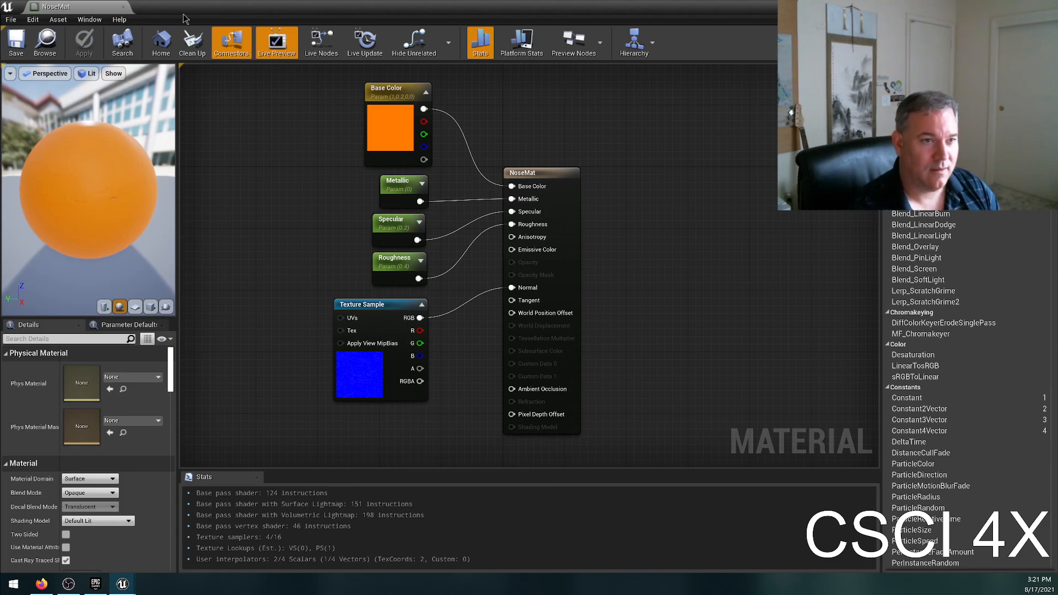
# Close the NoseMat material editor, the Unreal level editor and the Epic Games Launcher to end the session.
pyautogui.click(122, 7)
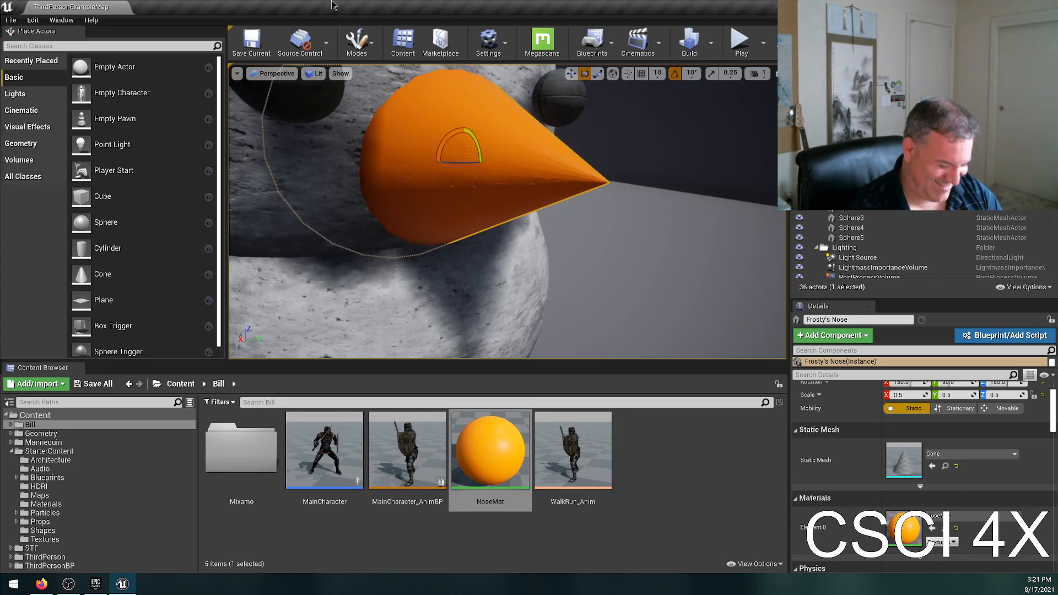
pyautogui.moveTo(339, 7); pyautogui.dragTo(423, 90)
pyautogui.click(768, 82)
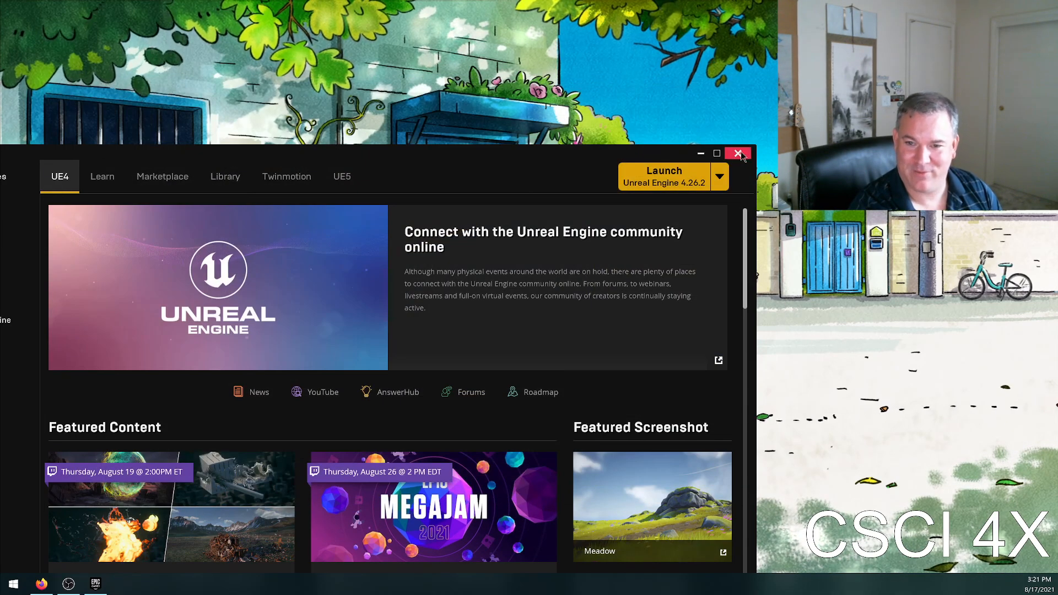
pyautogui.click(738, 153)
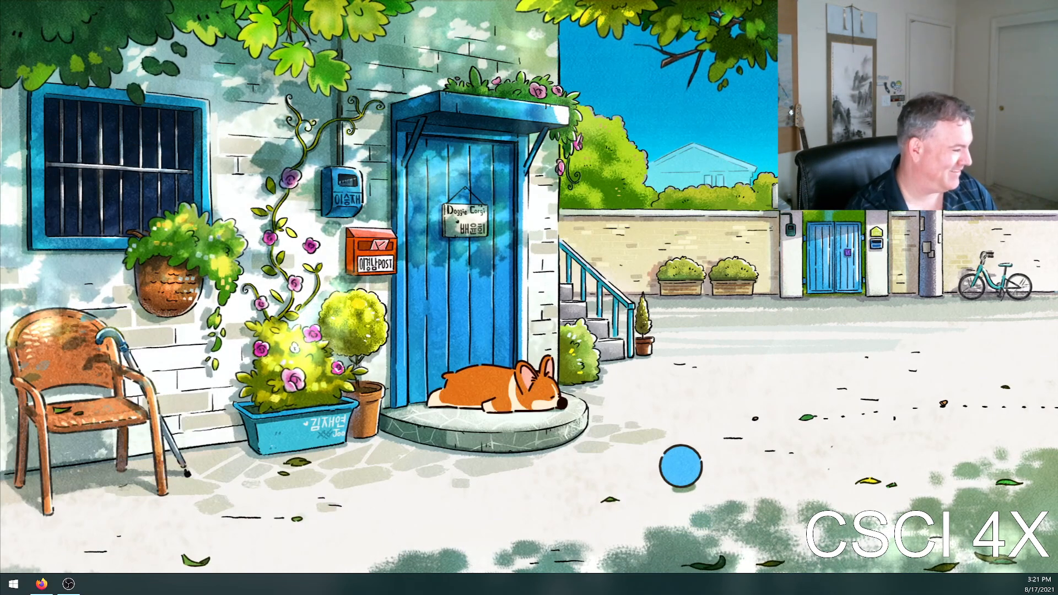